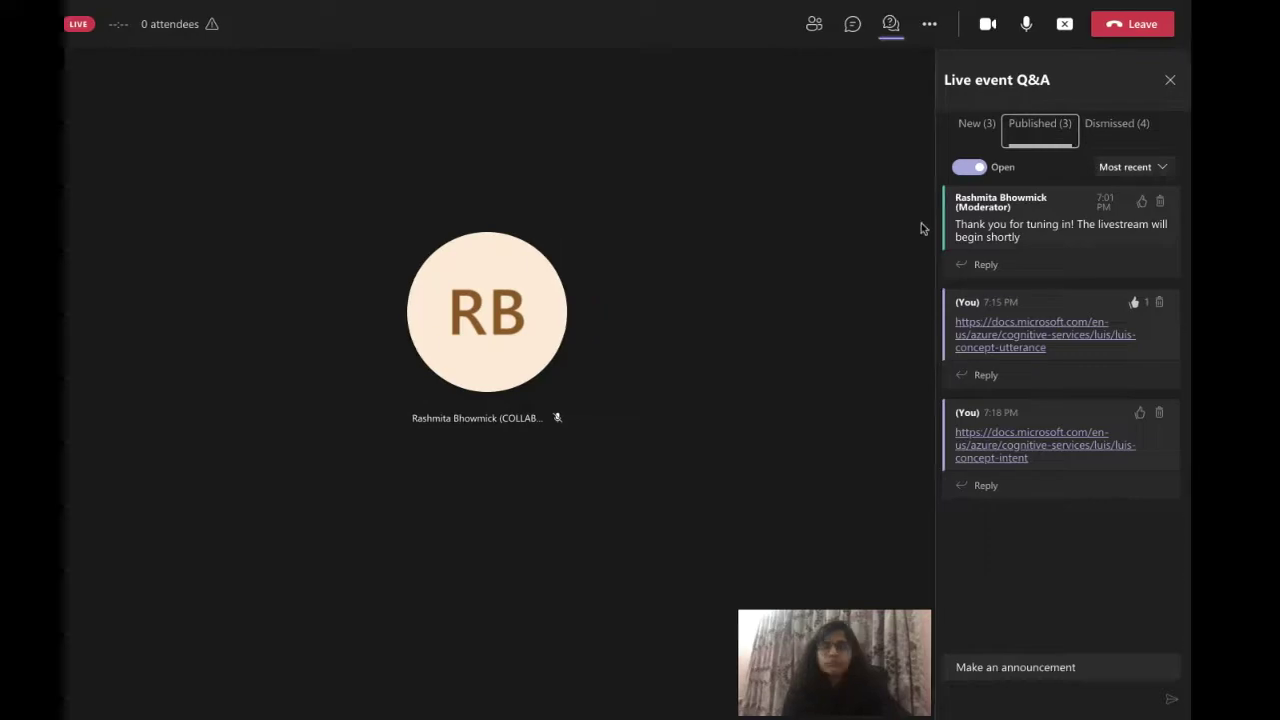
Step: Switch from the live event to the Azure portal in the browser and start creating a new resource
scroll(922, 228, right, 5)
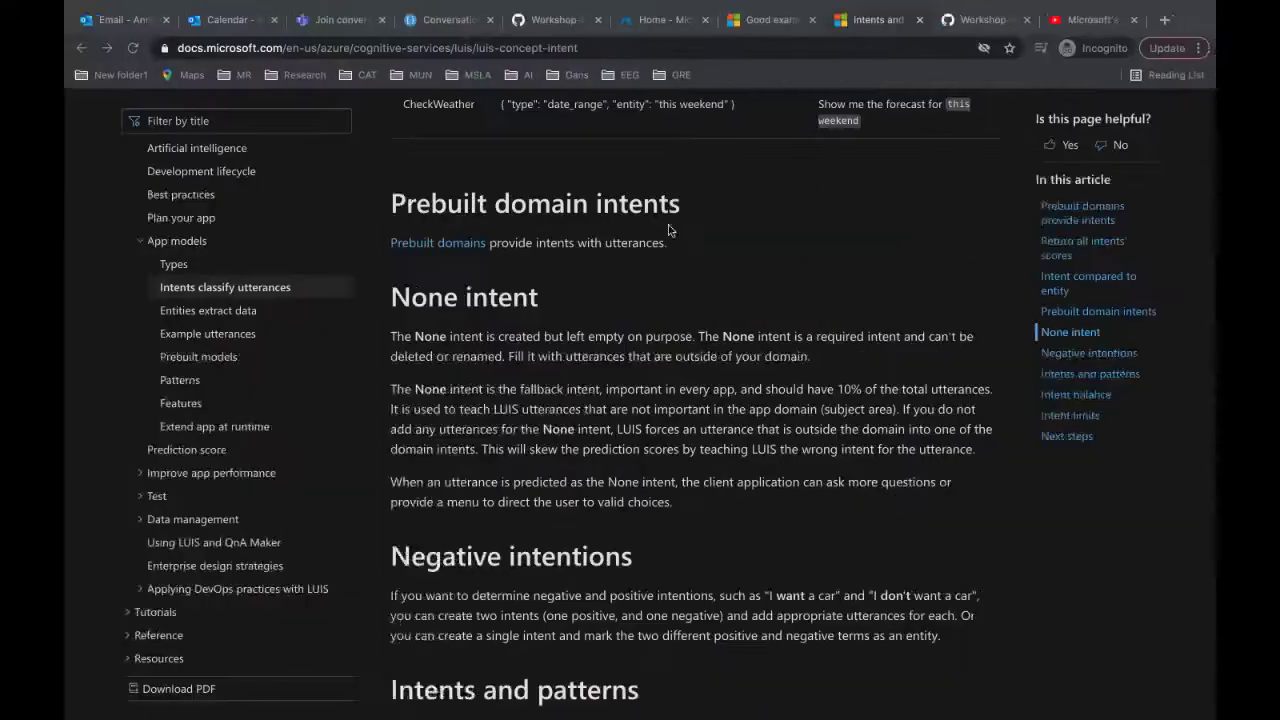
key(super+l)
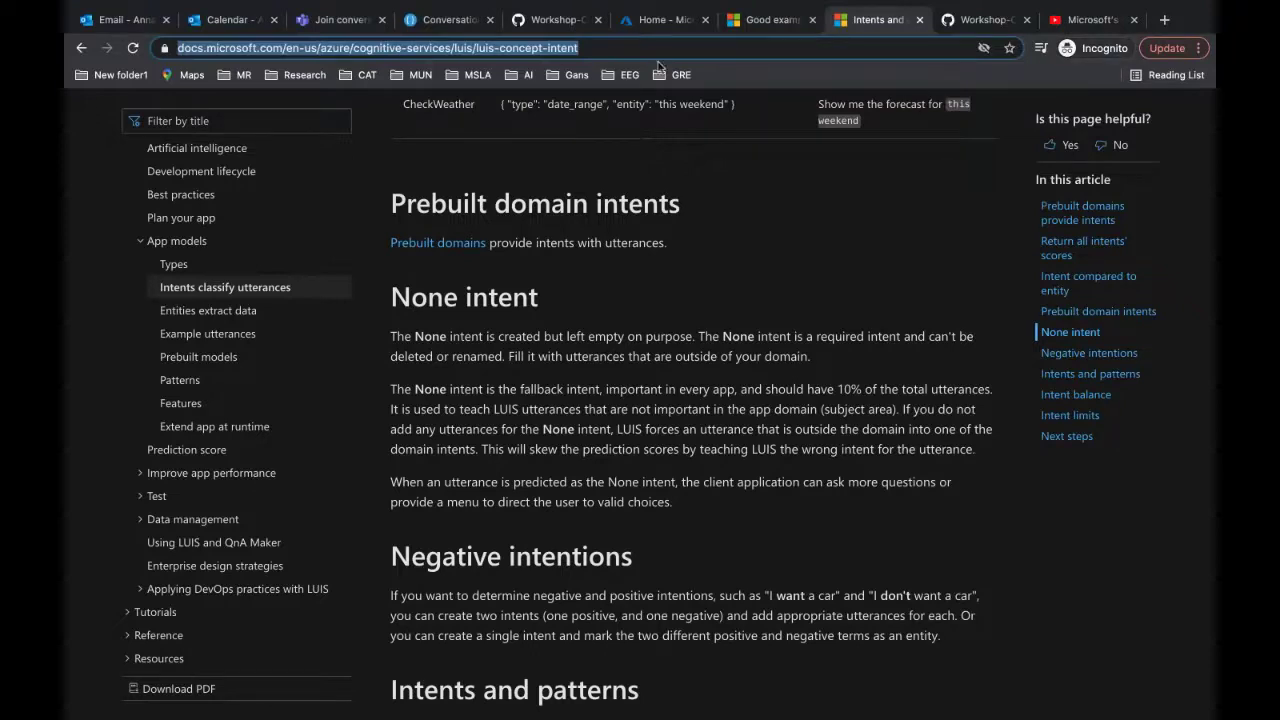
click(666, 24)
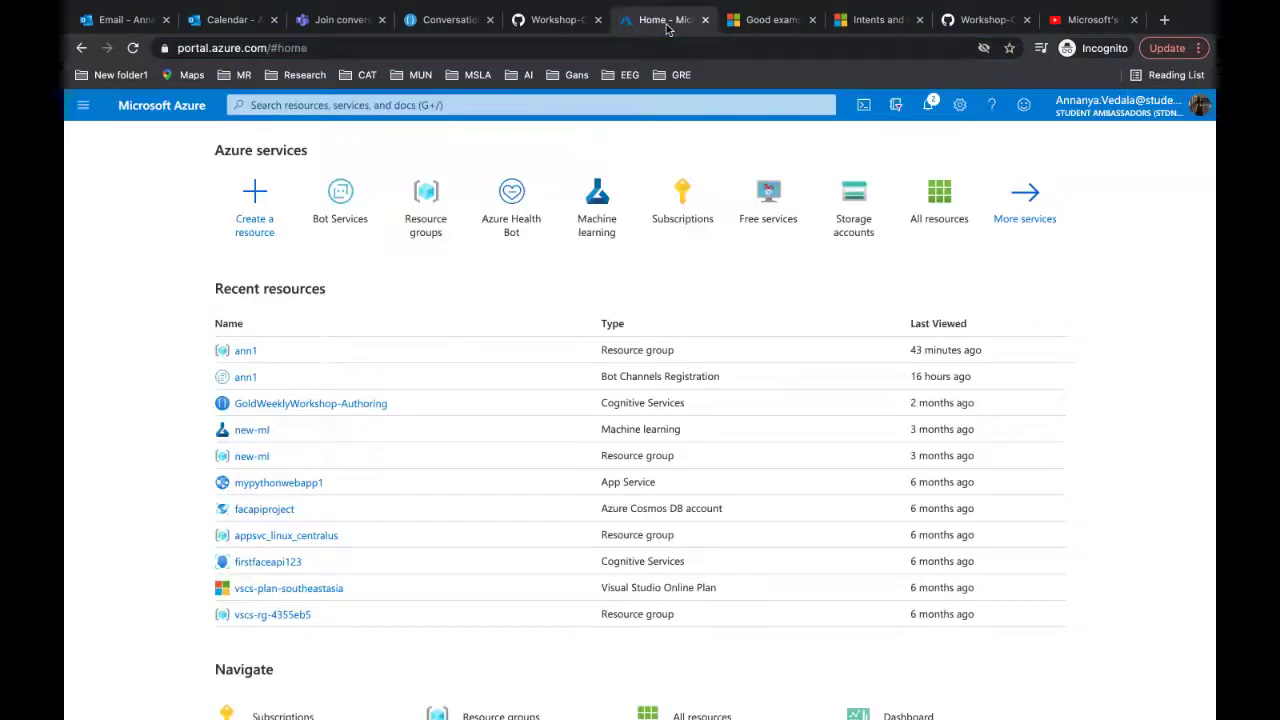
click(243, 222)
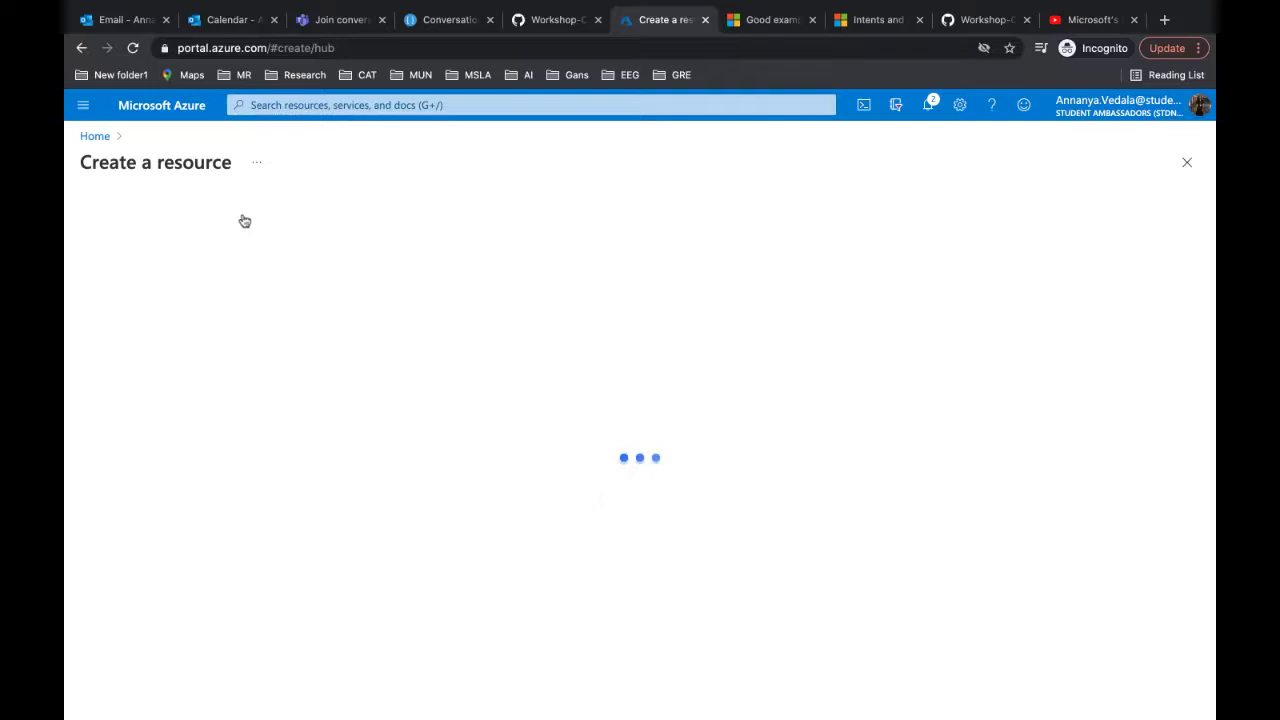
Step: Search the marketplace for "language under", choose Language Understanding and start creating that resource
click(340, 215)
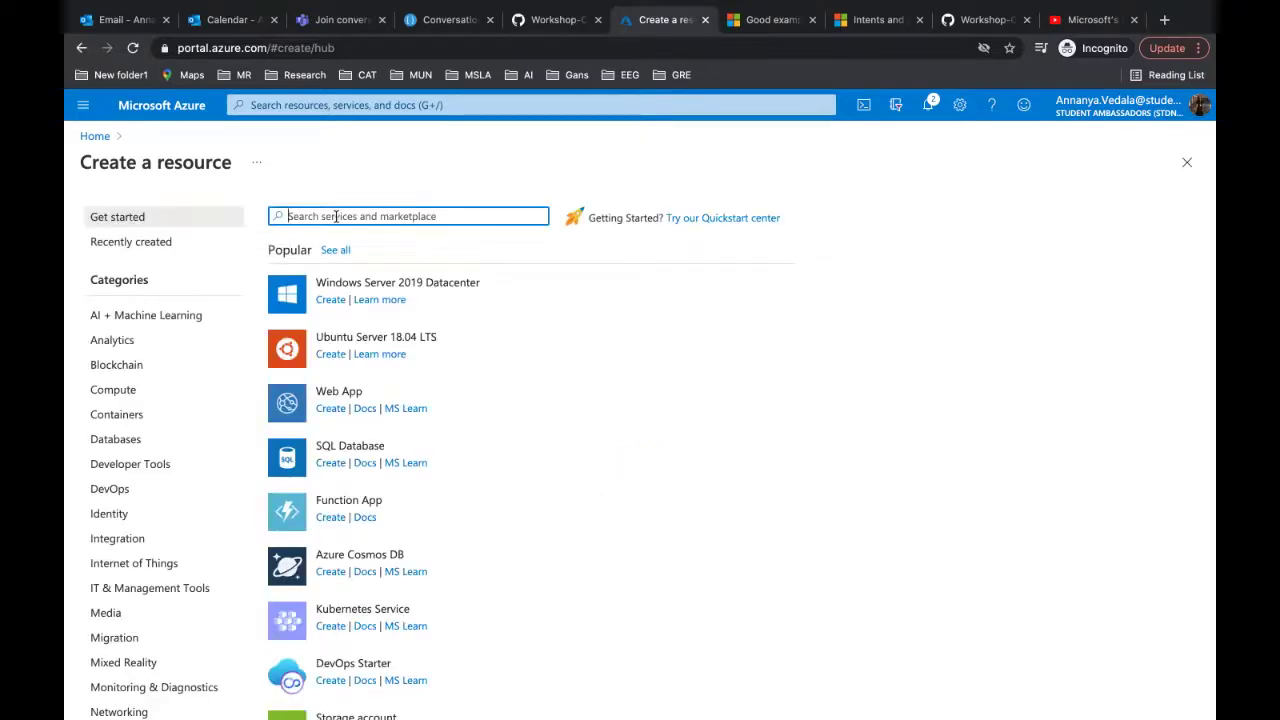
text(language )
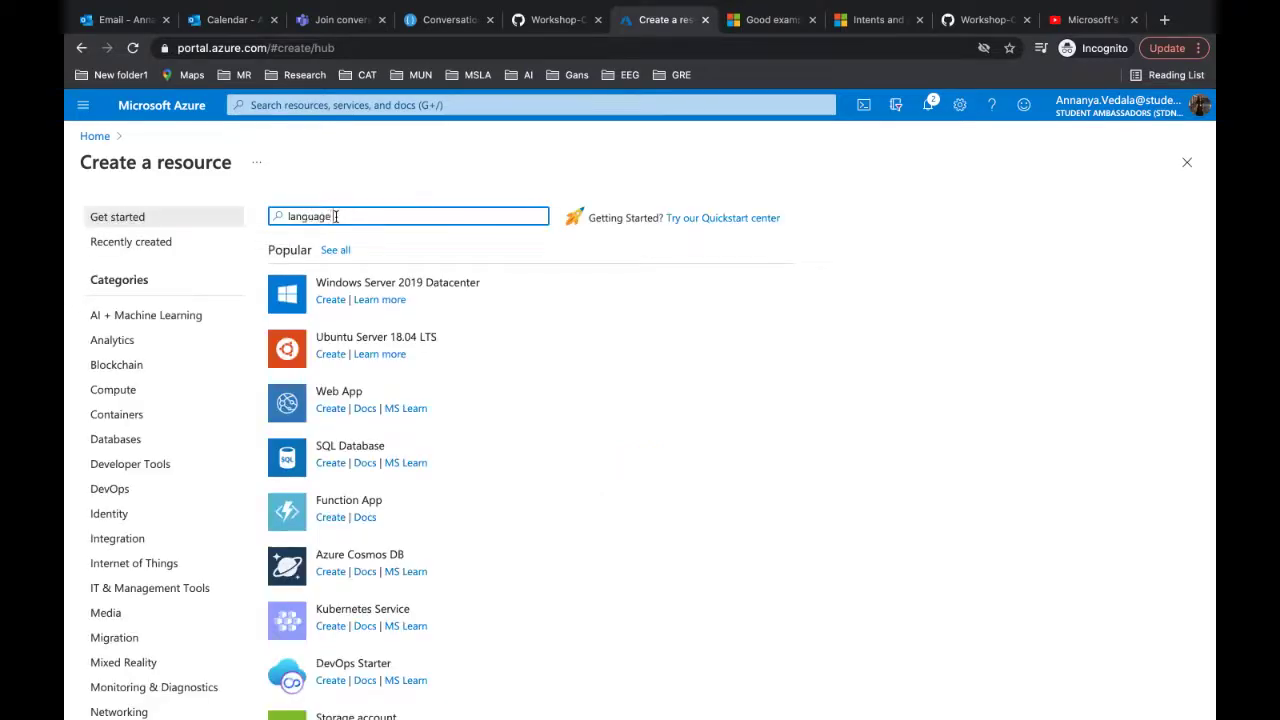
text(in)
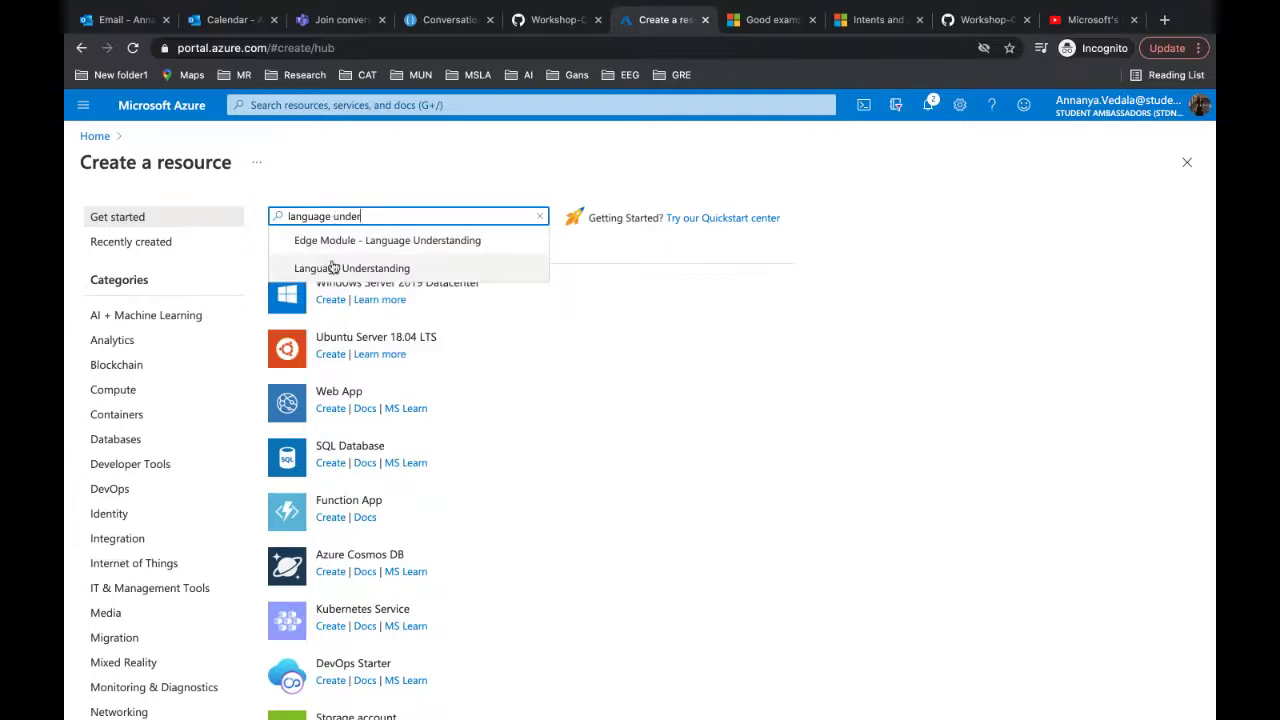
click(334, 266)
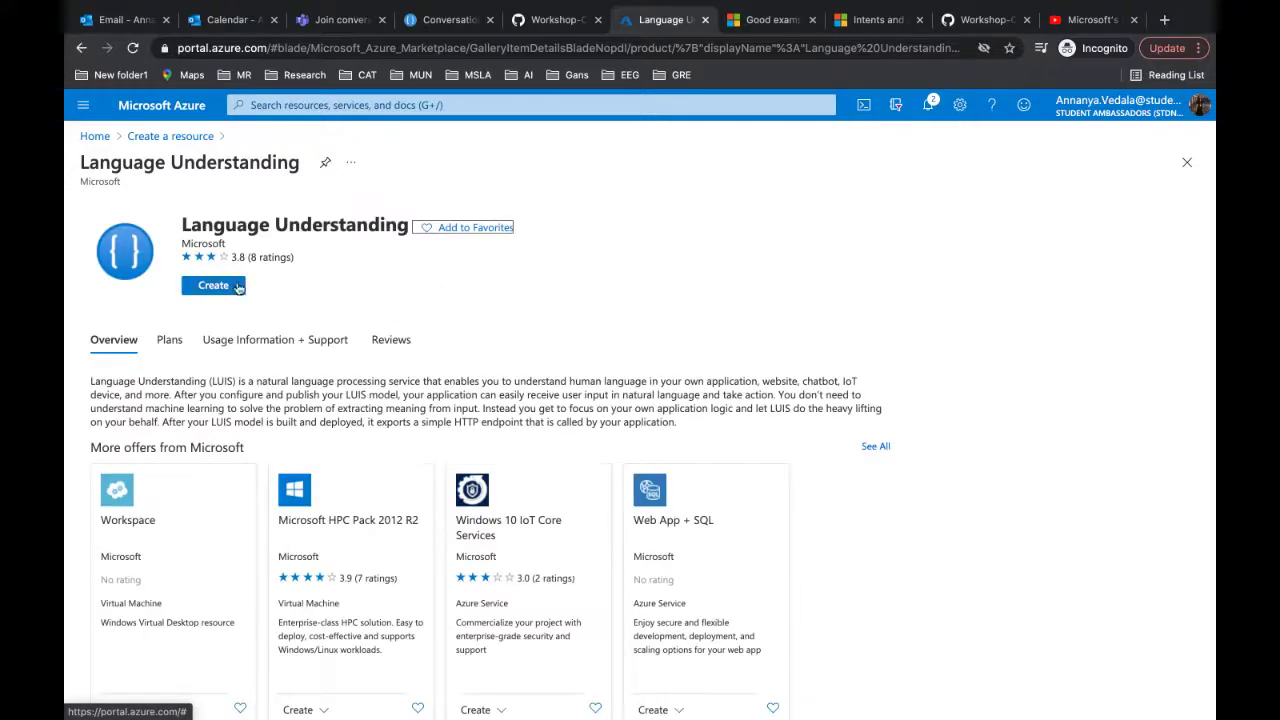
click(213, 285)
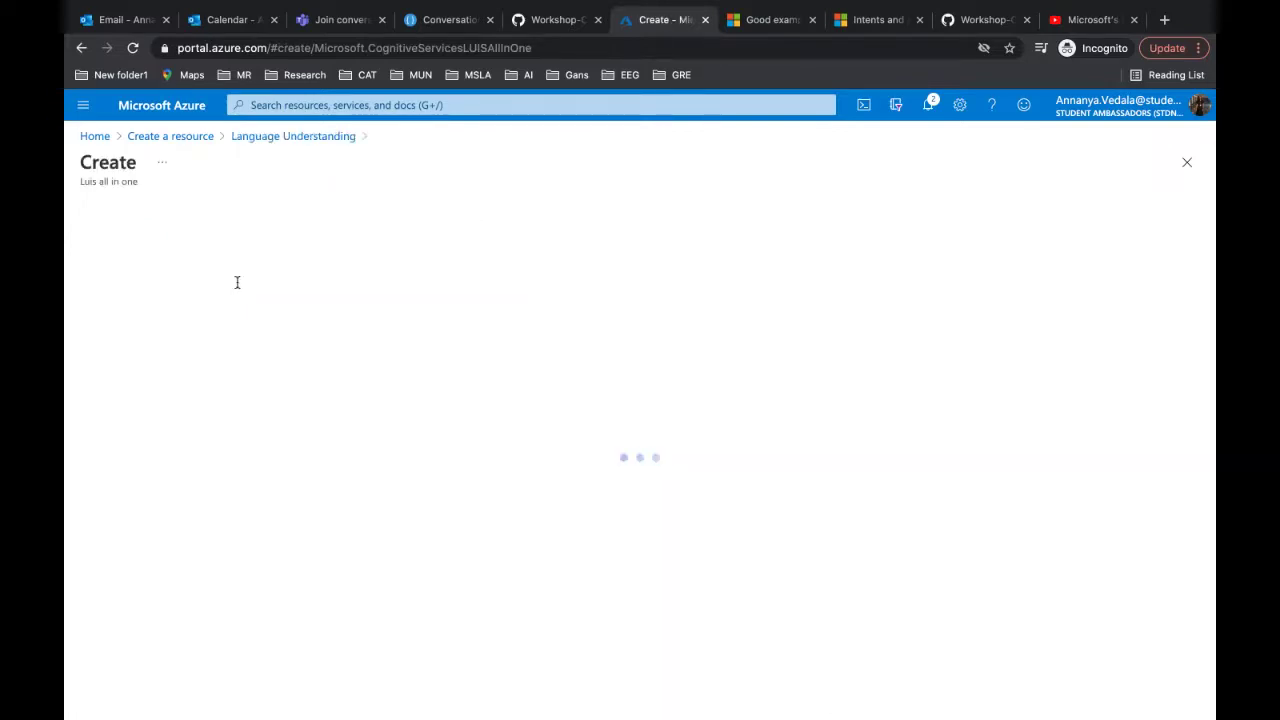
Step: Create a new resource group named Reactor-bot for the Language Understanding resource
scroll(500, 363, down, 2)
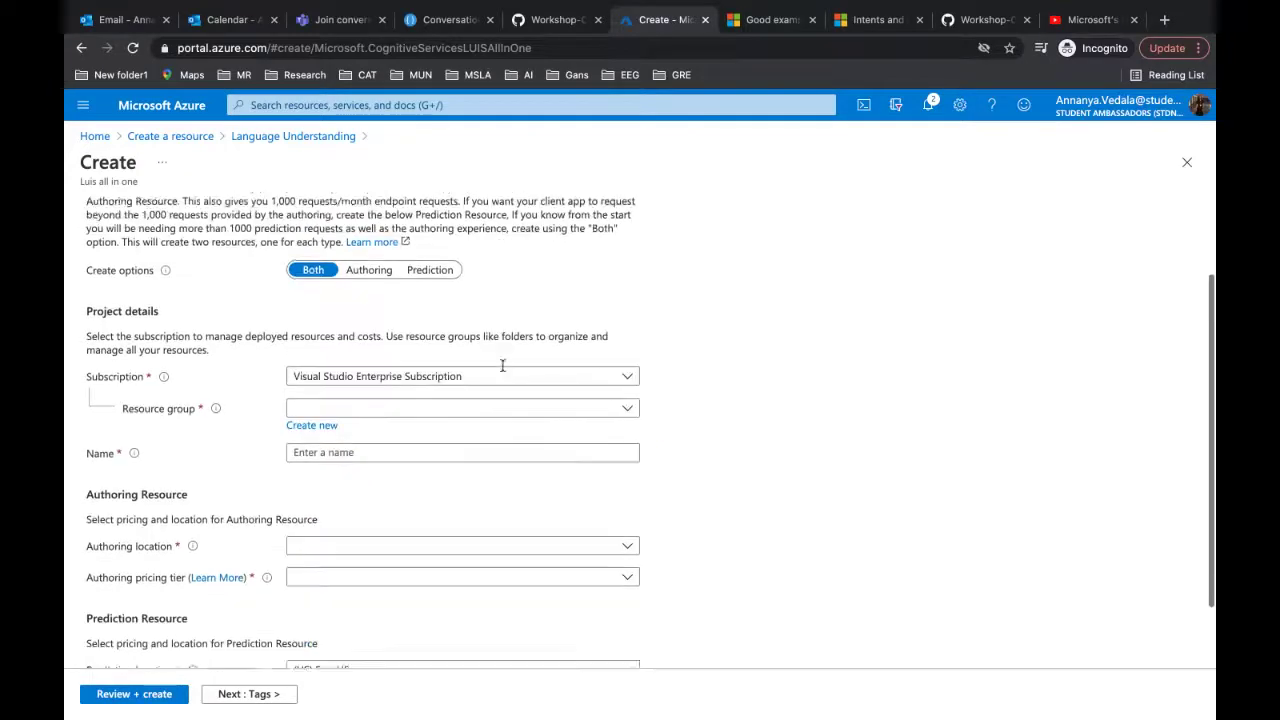
click(310, 406)
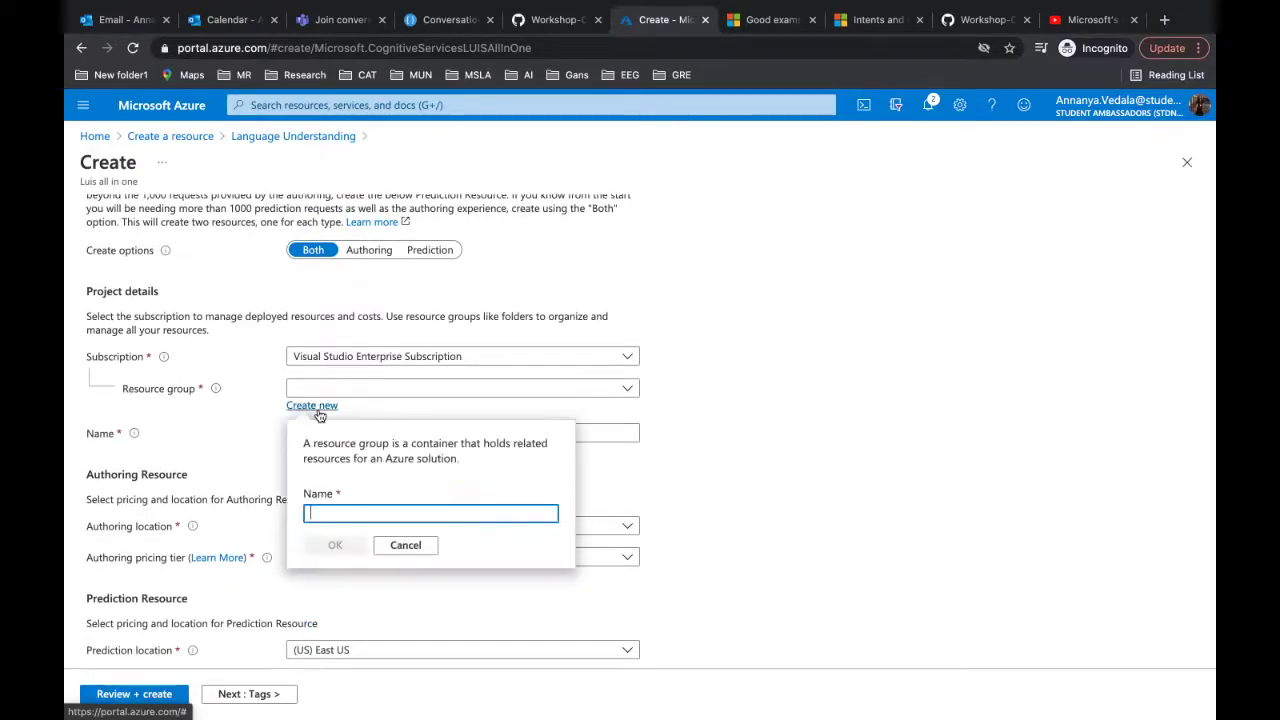
click(341, 514)
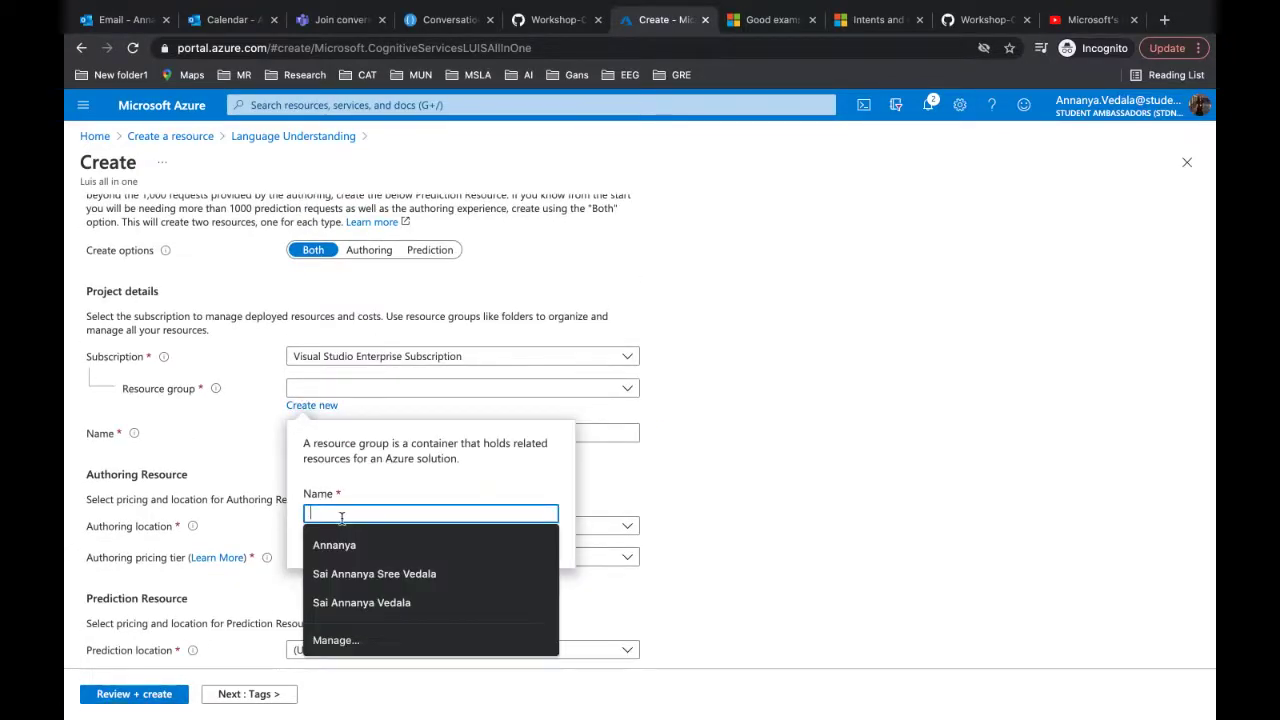
text(R)
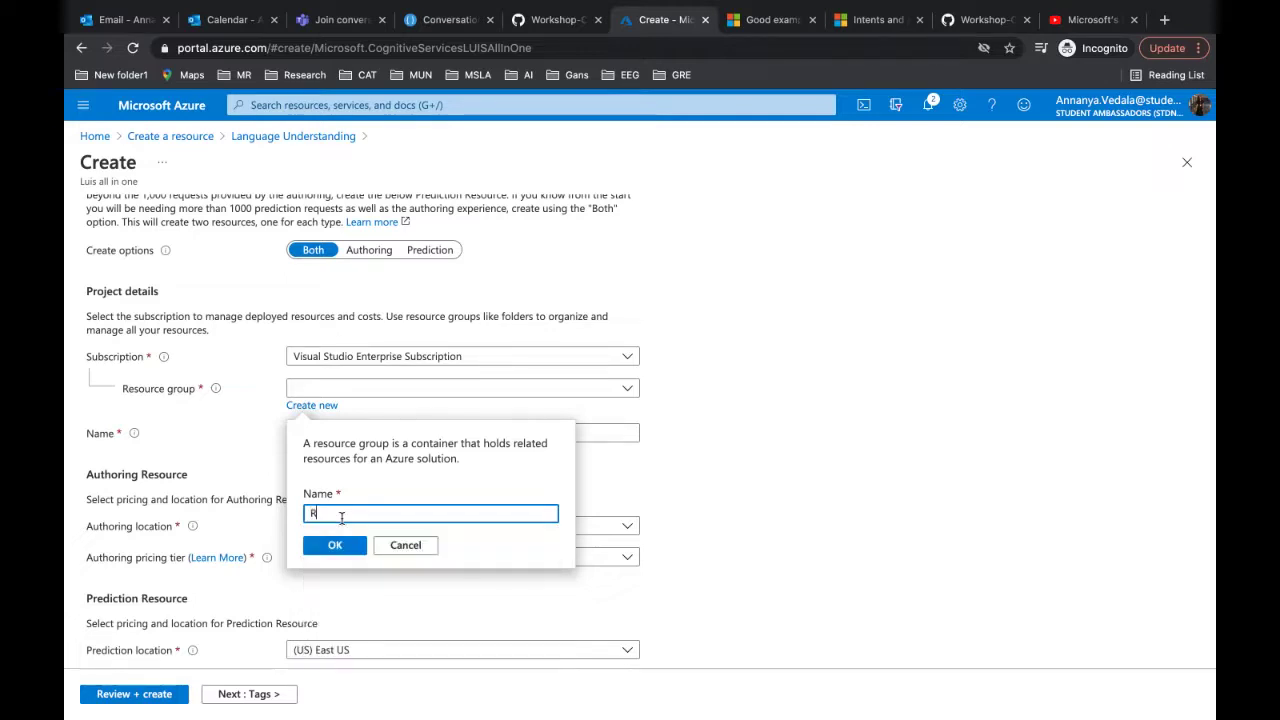
text(ealtor-bot)
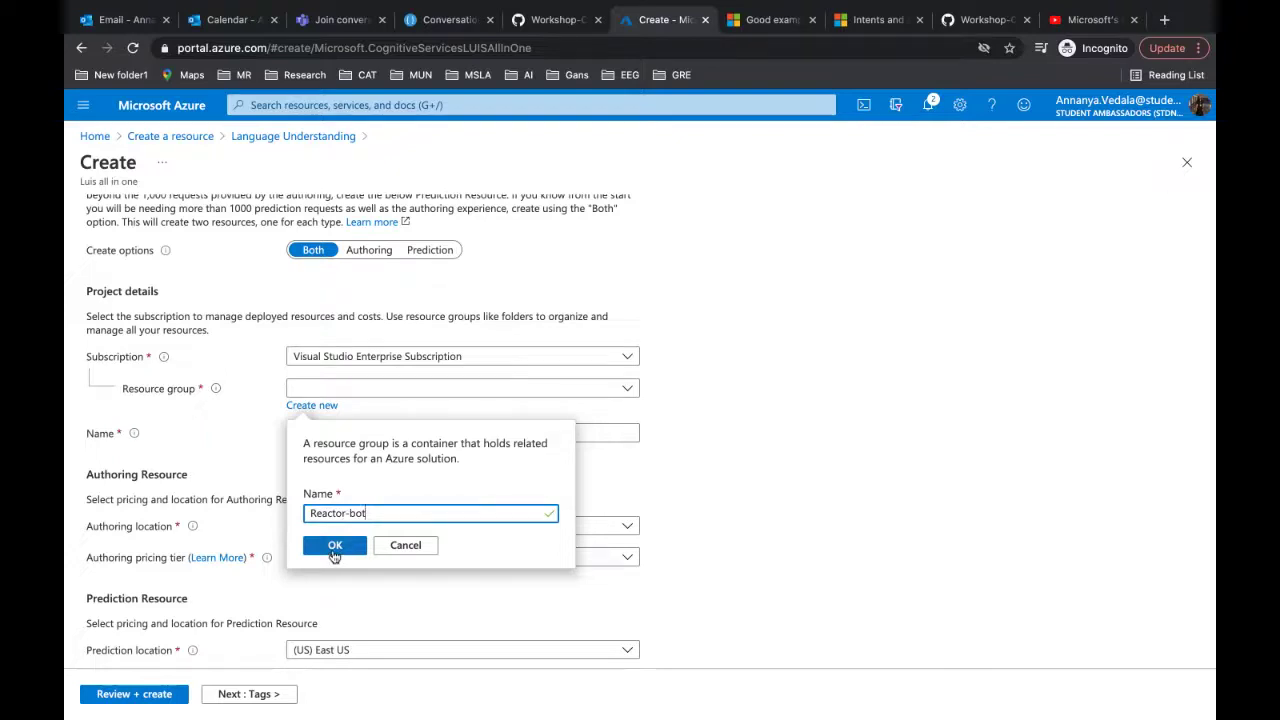
click(334, 545)
Step: Name the Language Understanding resource Reactor-bot
scroll(427, 513, down, 1)
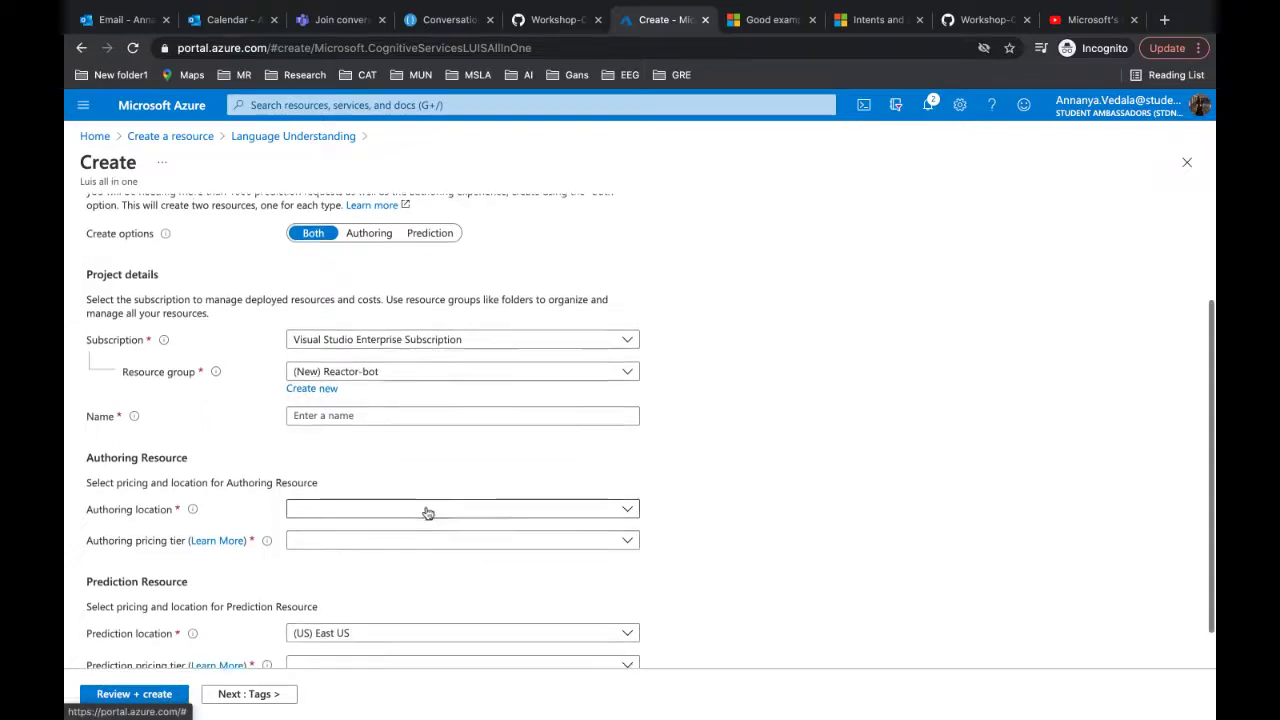
click(409, 416)
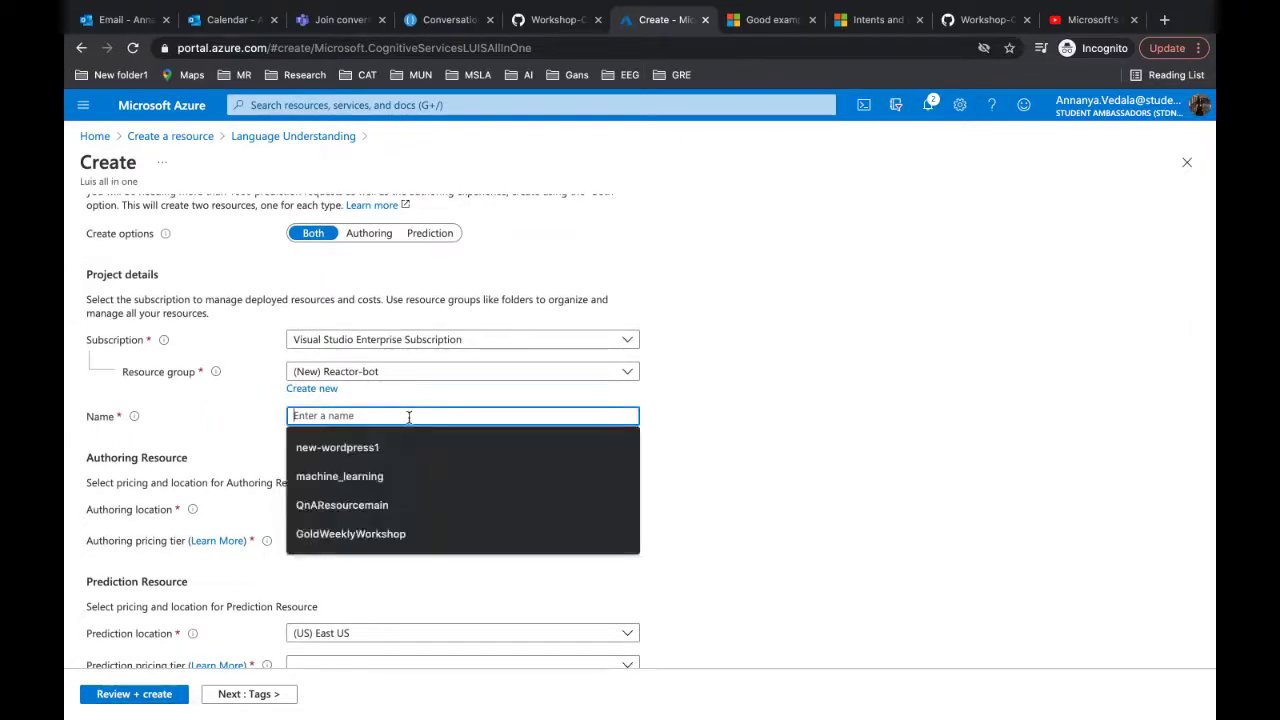
text(Reactor)
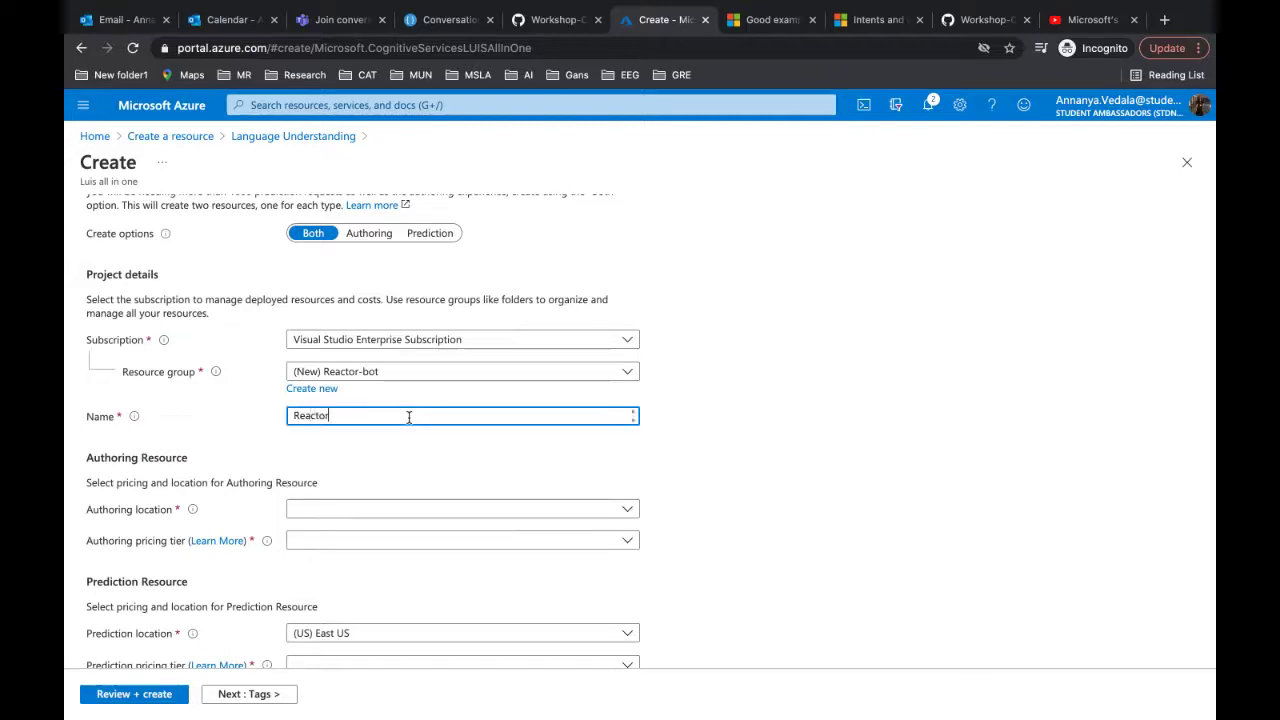
text(-bot)
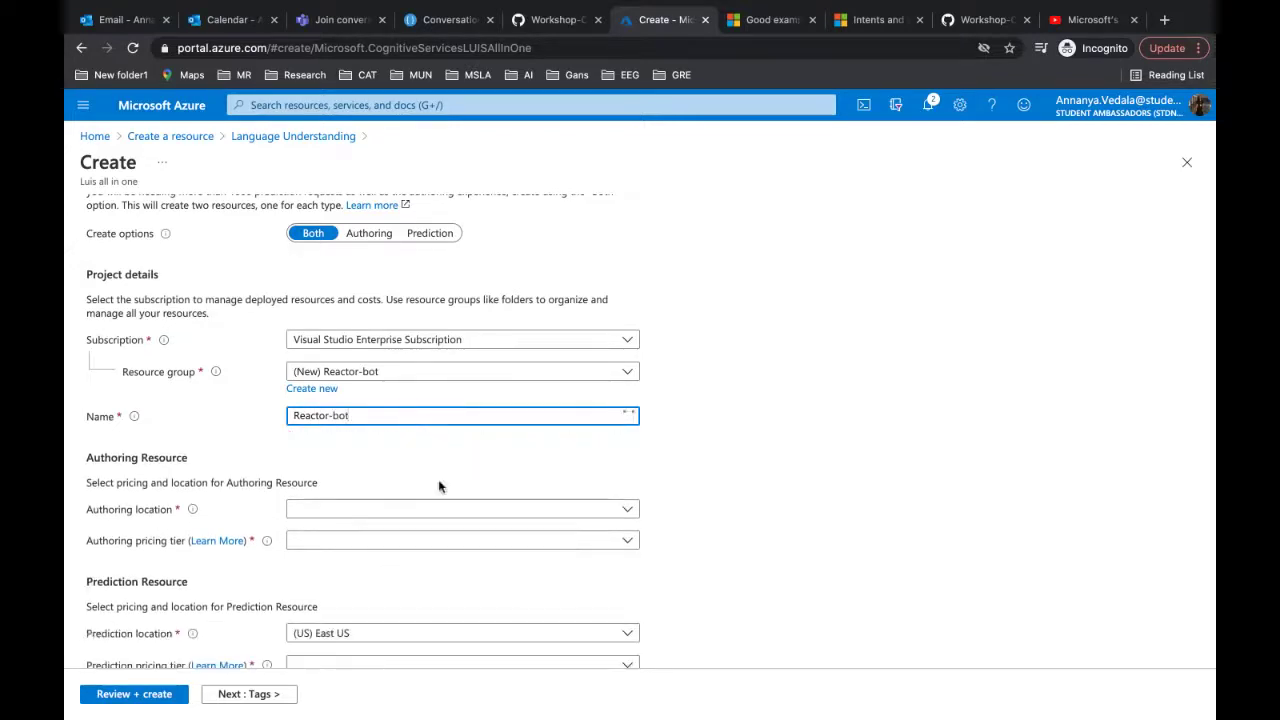
Step: Set the authoring location to (Asia Pacific) Australia East and the authoring pricing tier to Free F0
scroll(331, 492, down, 1)
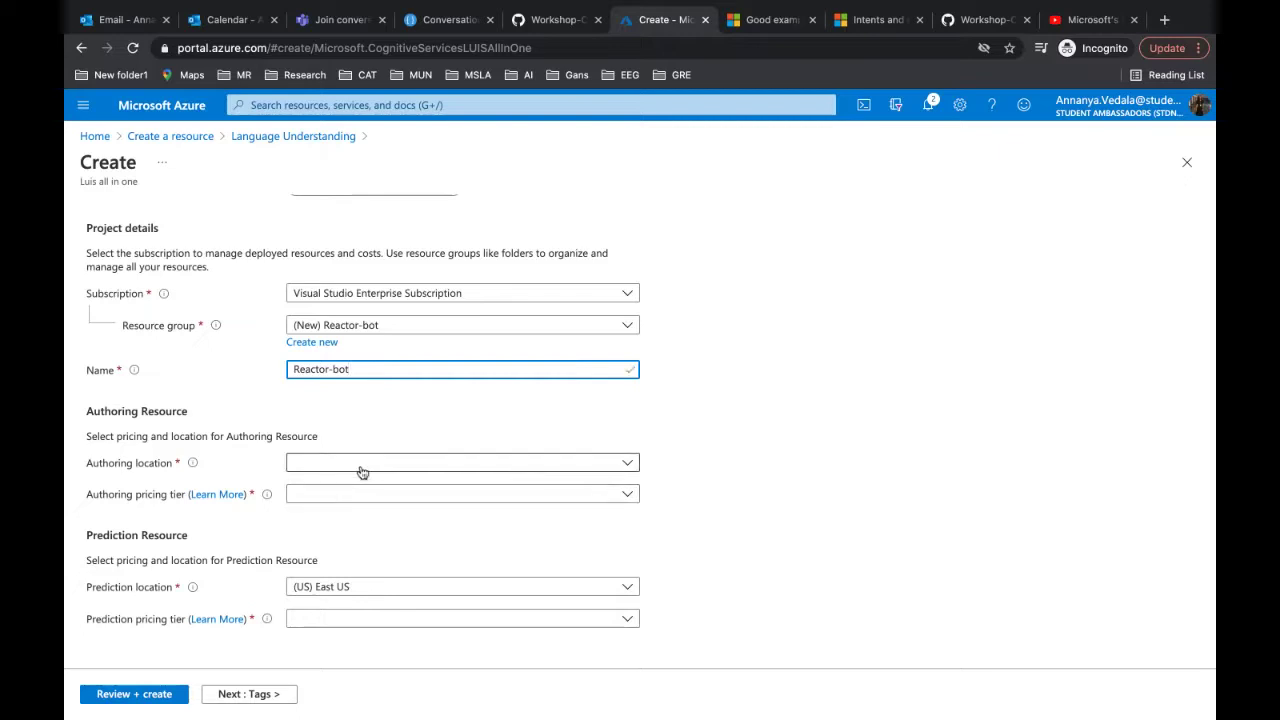
click(362, 466)
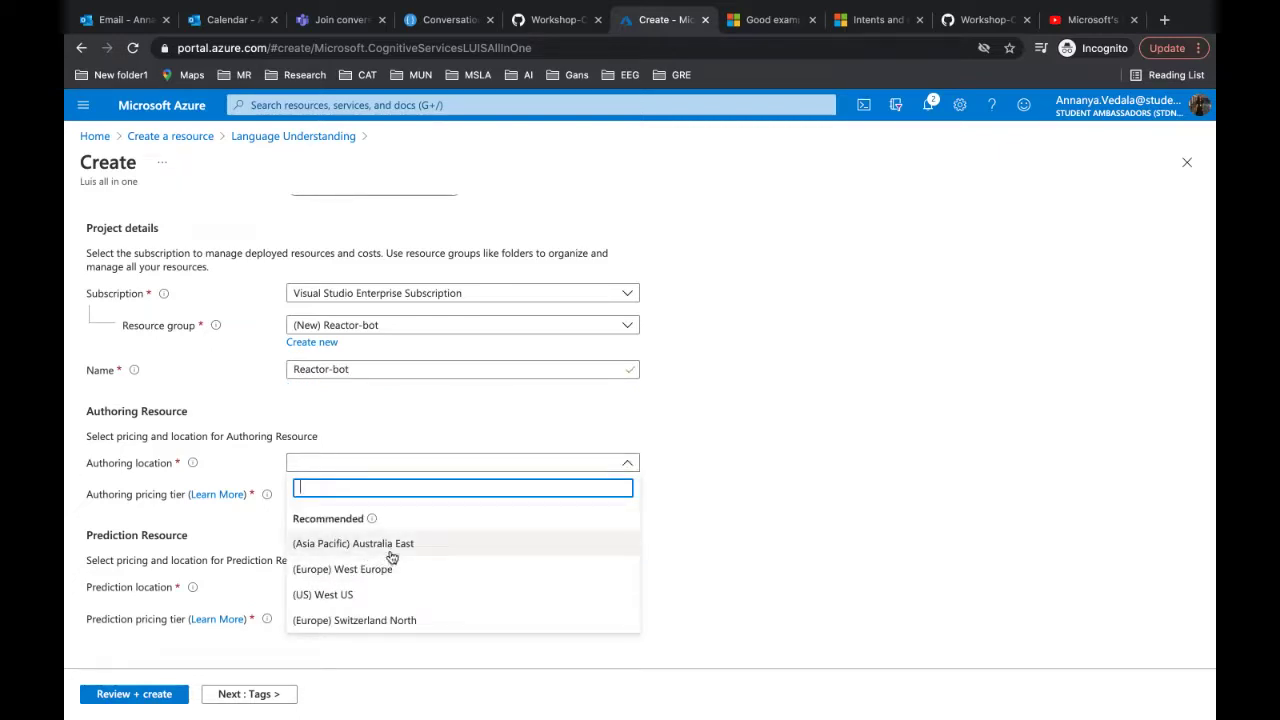
click(390, 545)
click(389, 500)
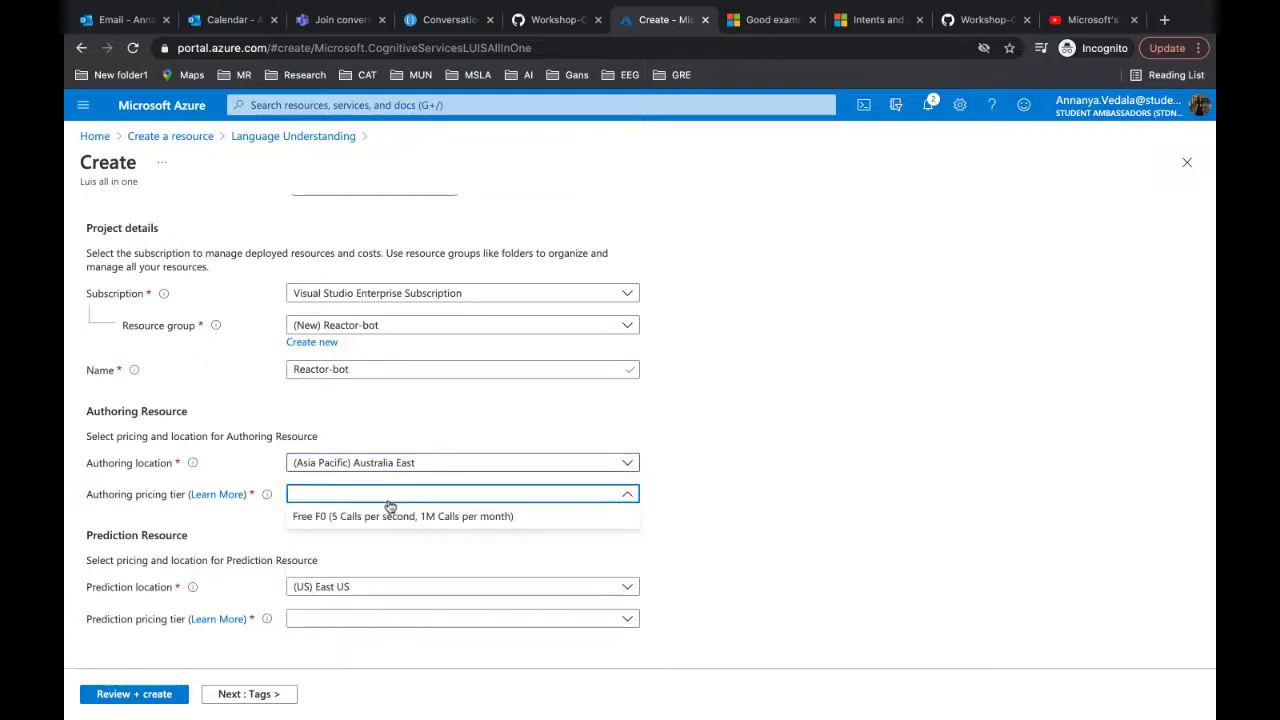
click(390, 518)
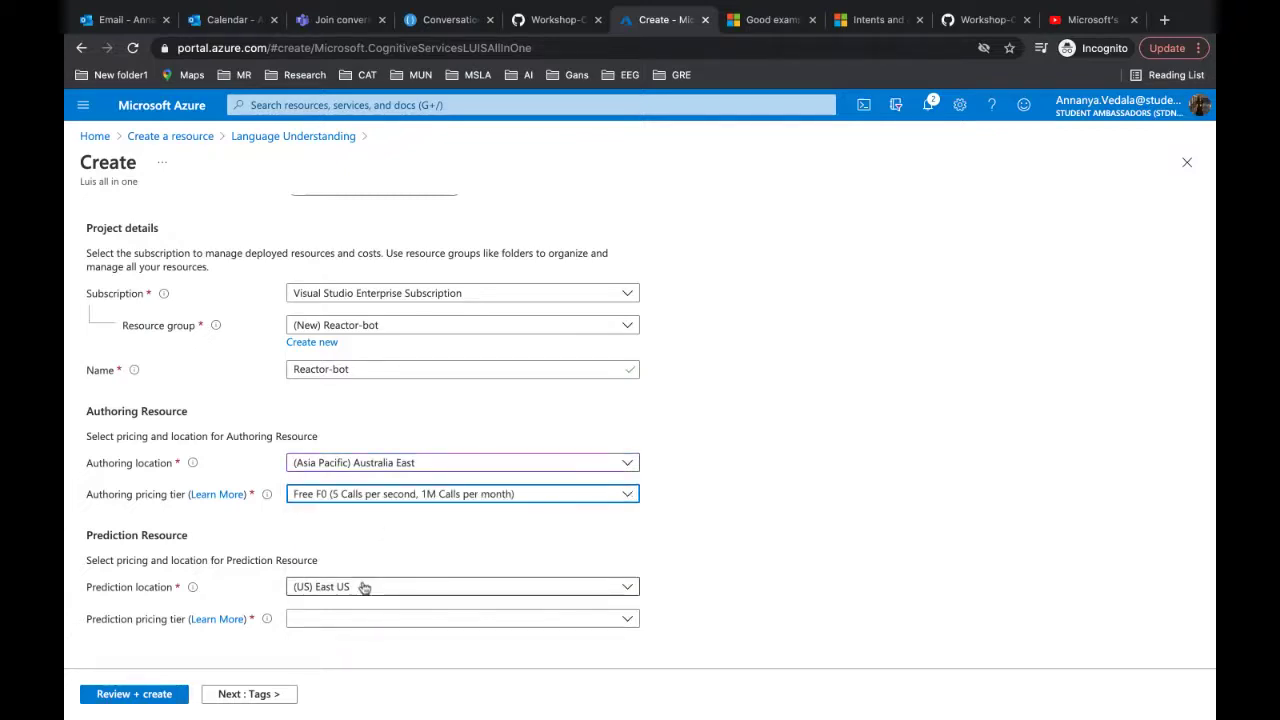
Step: Set the prediction location to (Asia Pacific) Australia East with the Standard S0 pricing tier, and submit the reviewed resource for creation
click(364, 588)
click(364, 588)
click(364, 588)
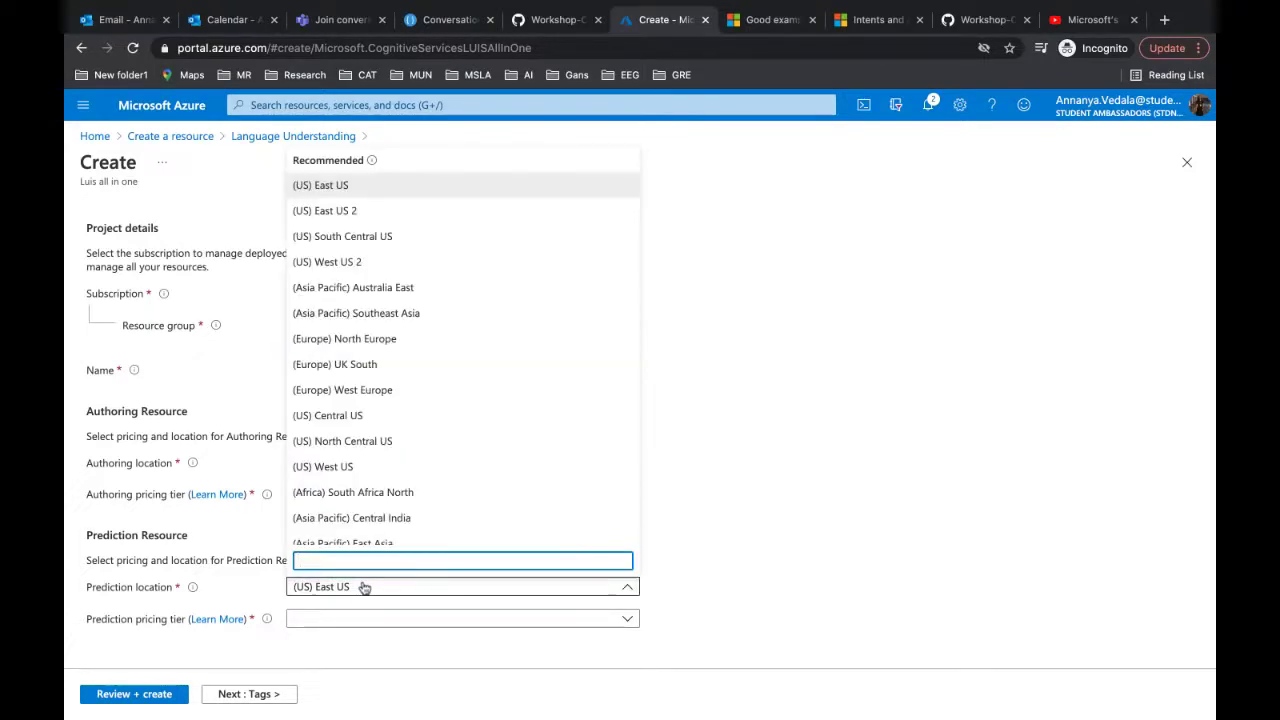
click(414, 287)
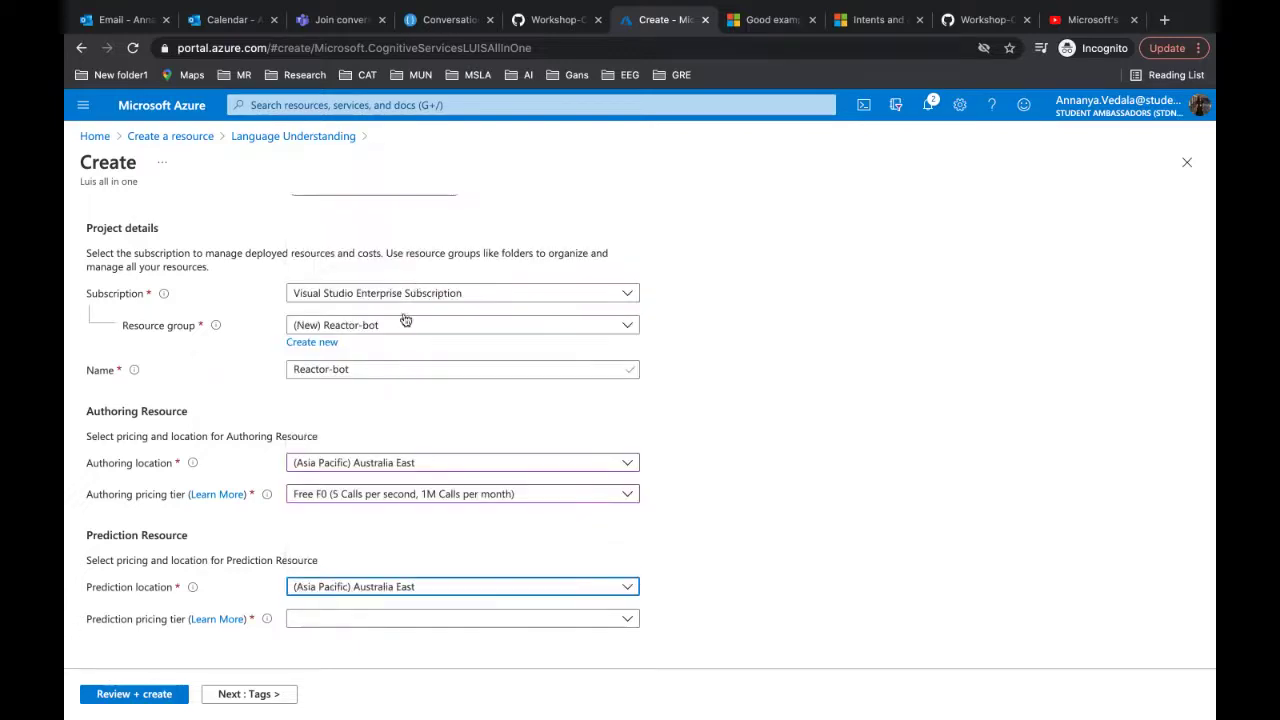
click(340, 617)
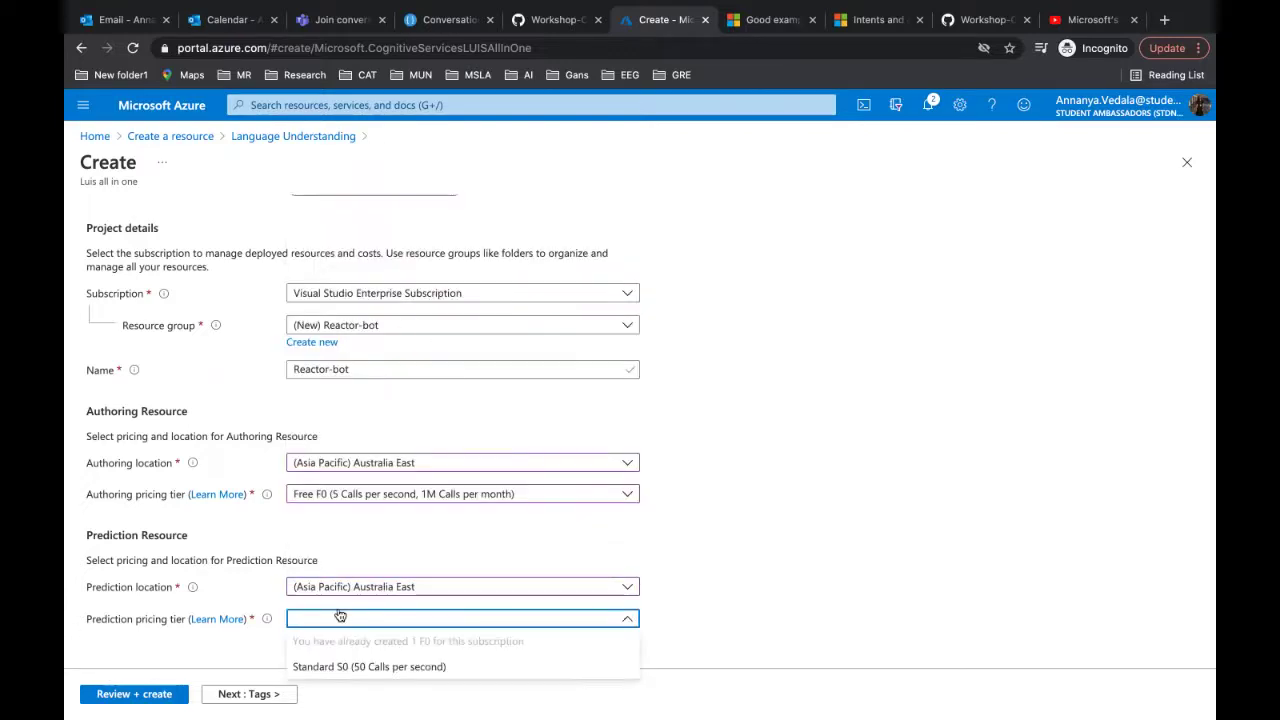
click(340, 666)
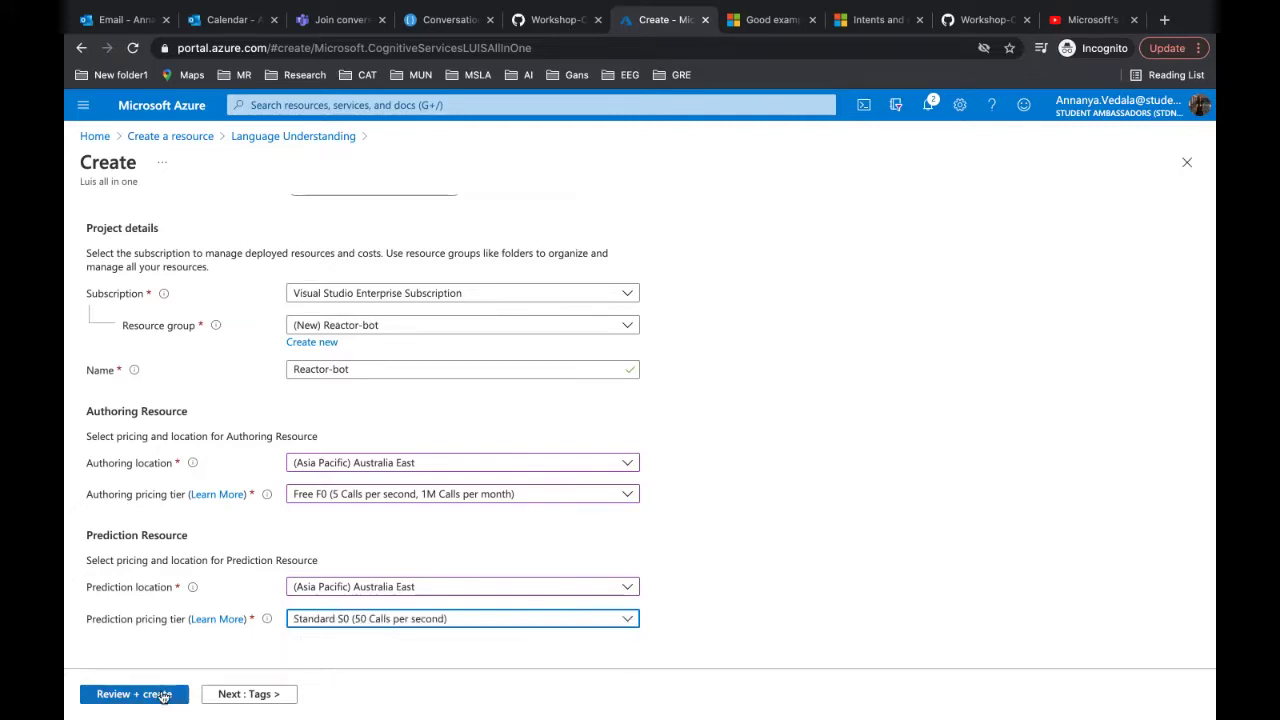
click(162, 694)
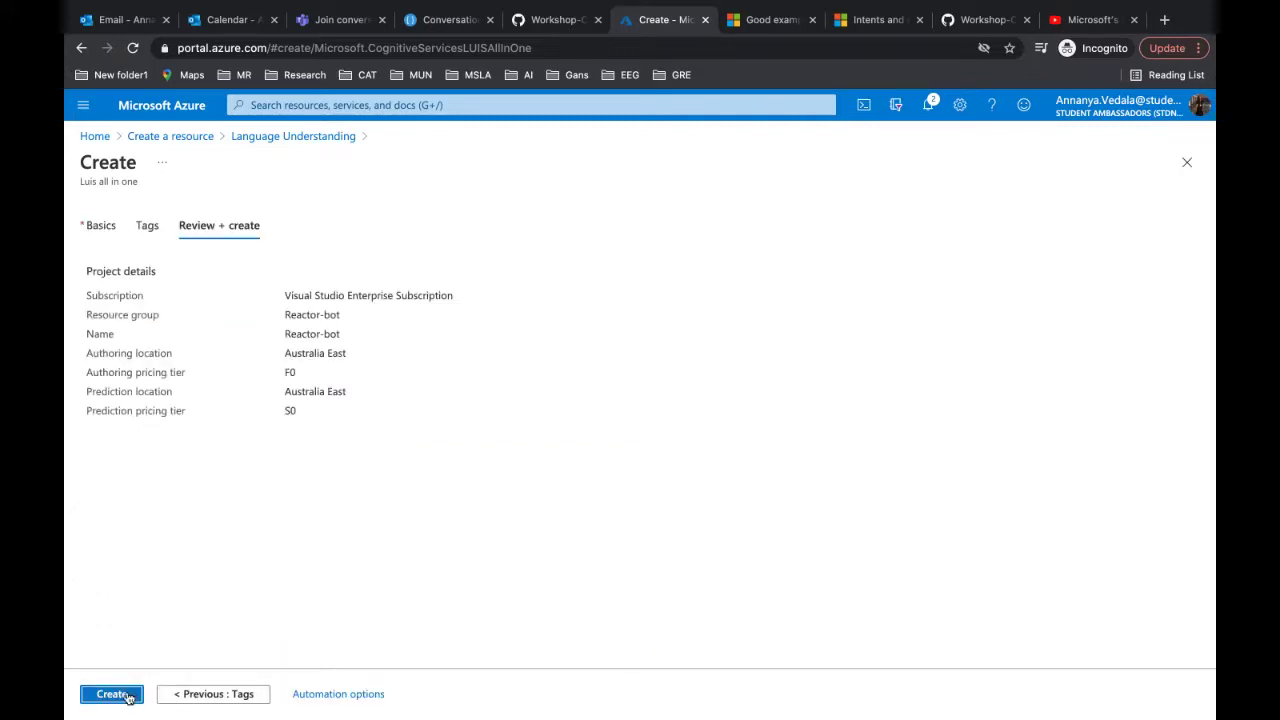
click(127, 696)
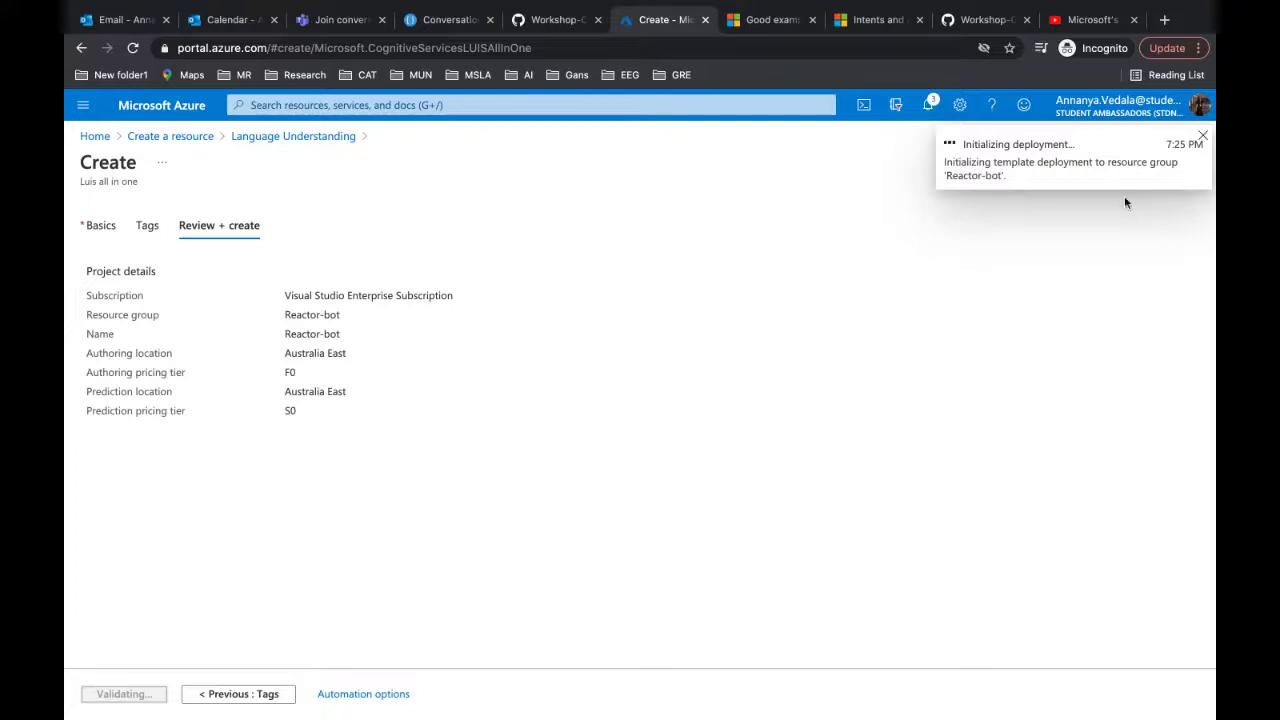
Step: Open the LUIS portal at luis.ai in a new browser tab
click(1163, 19)
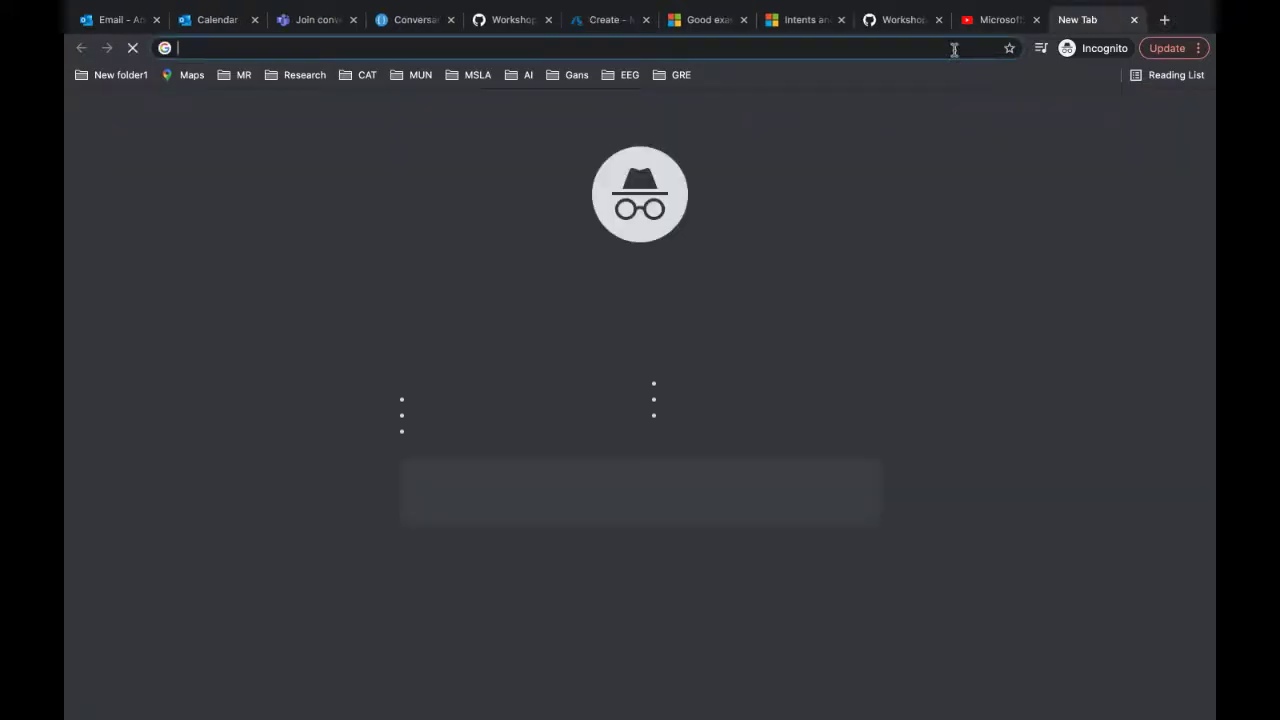
text(luis.)
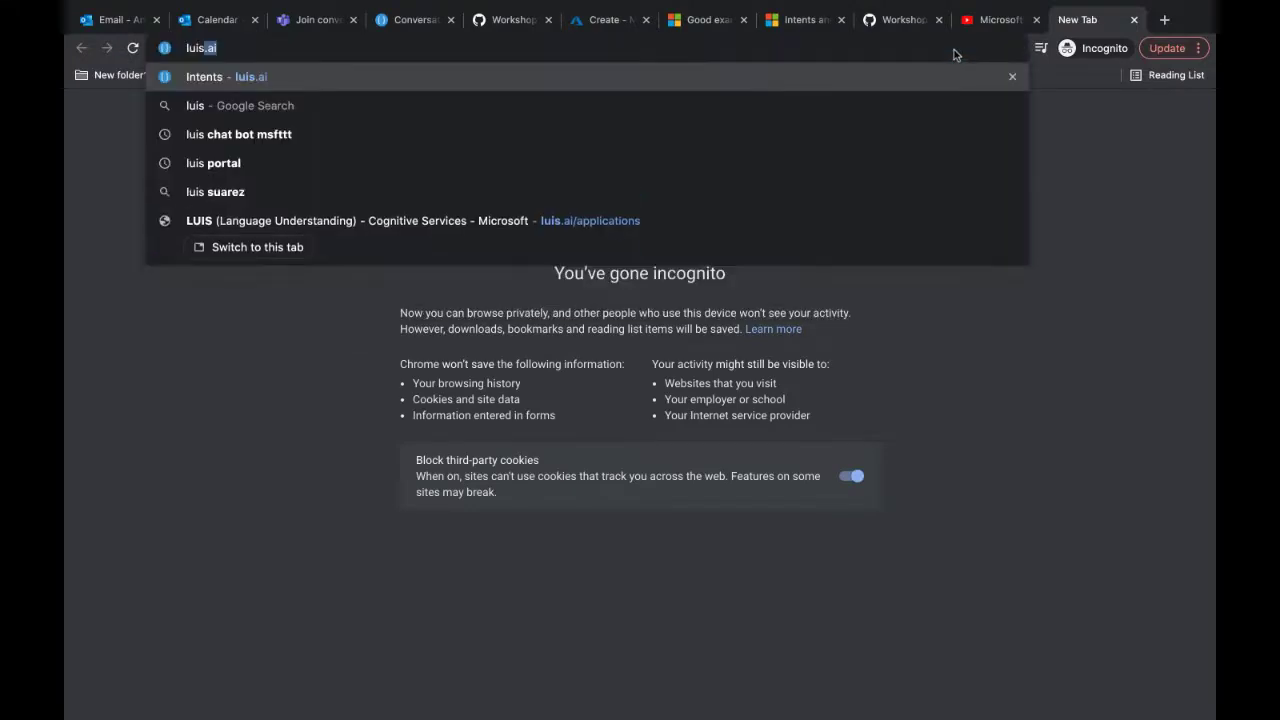
text(ai)
key(Return)
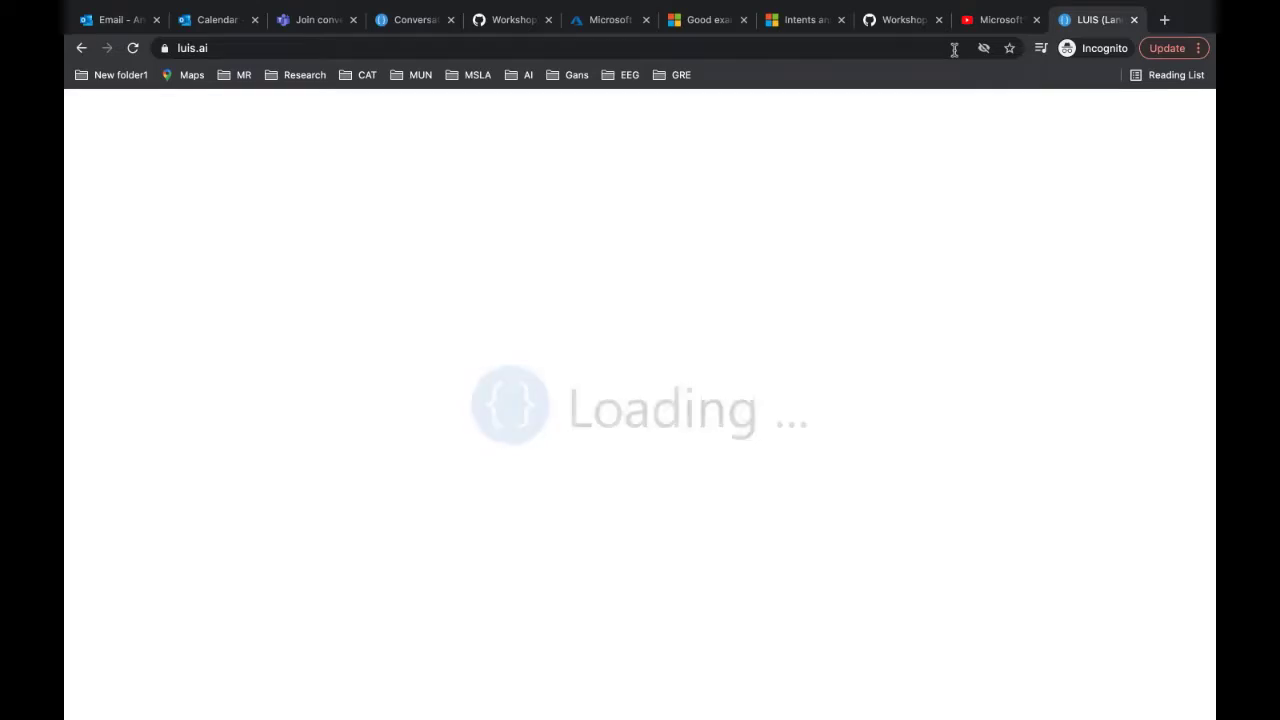
Step: Return to the Azure deployment overview and open the deployed Reactor-bot resource
click(594, 24)
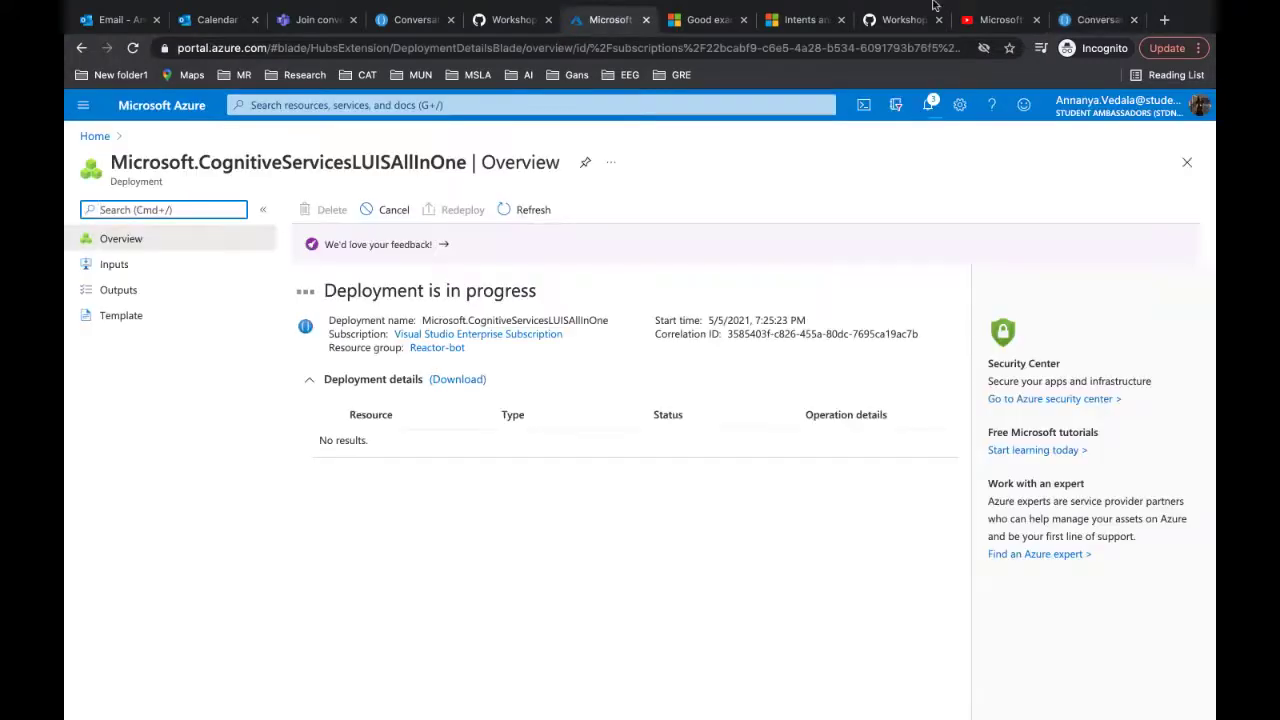
mouse_move(1112, 6)
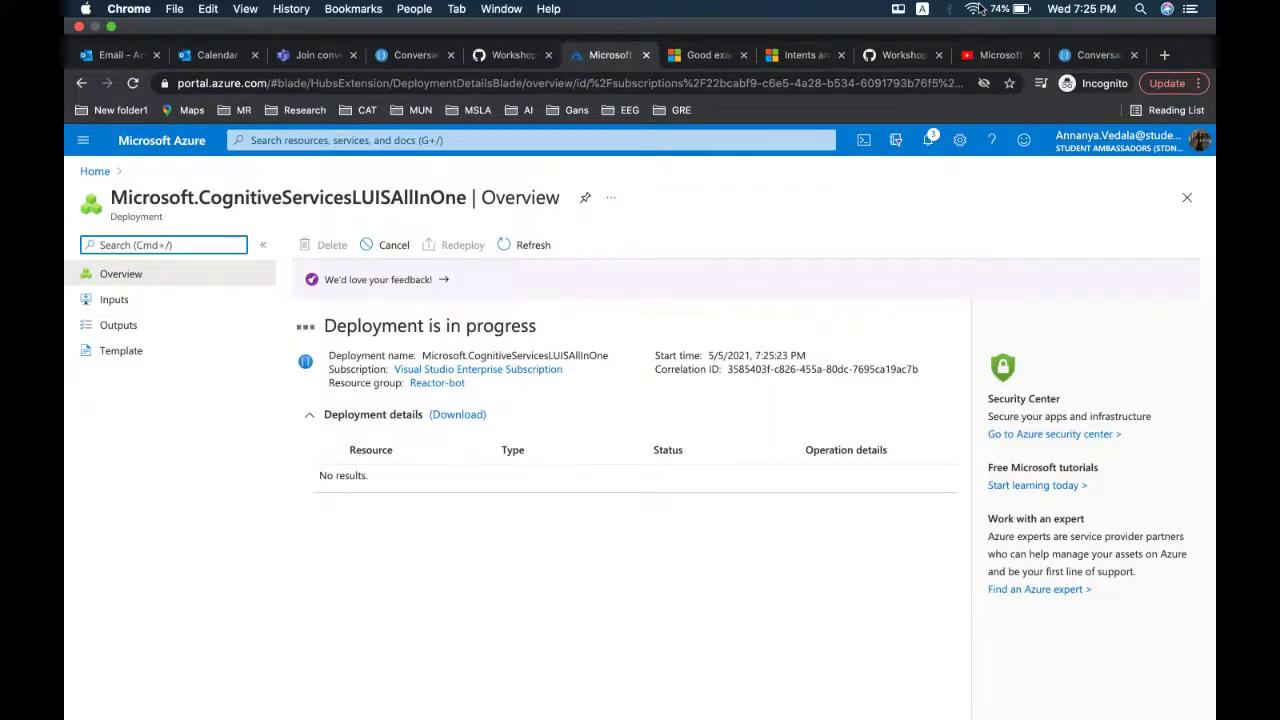
click(973, 9)
click(868, 327)
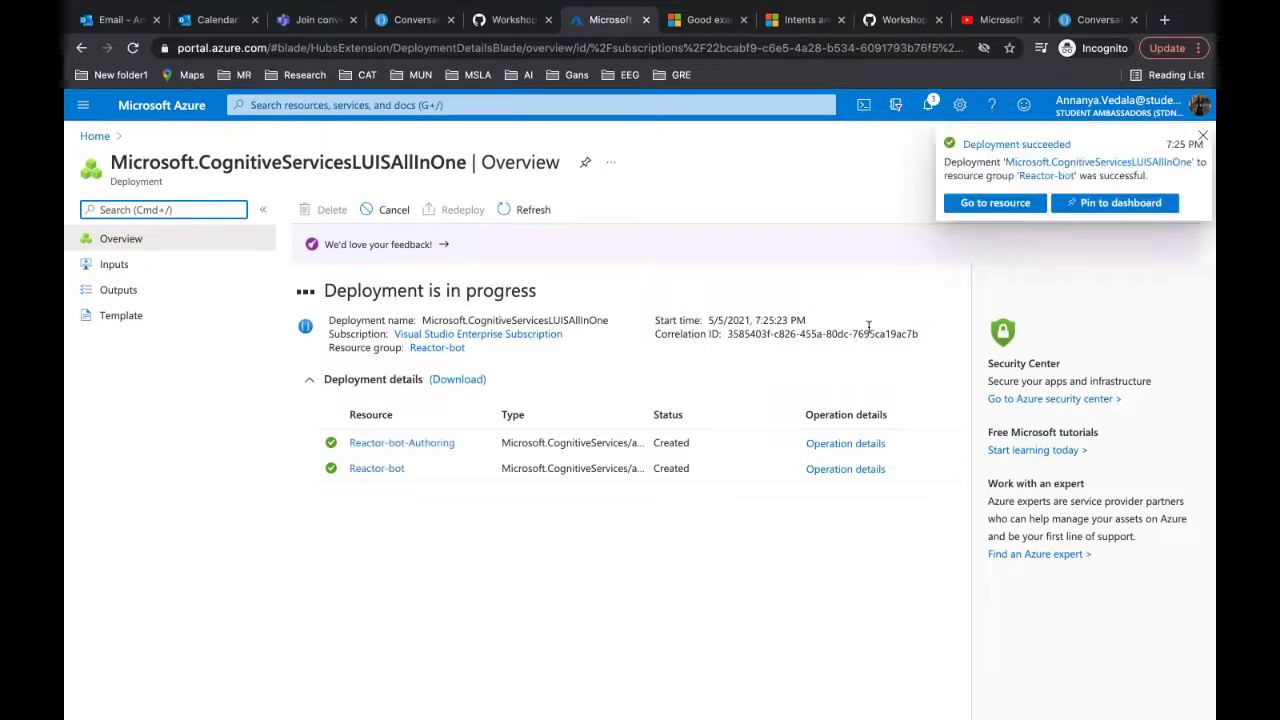
click(992, 207)
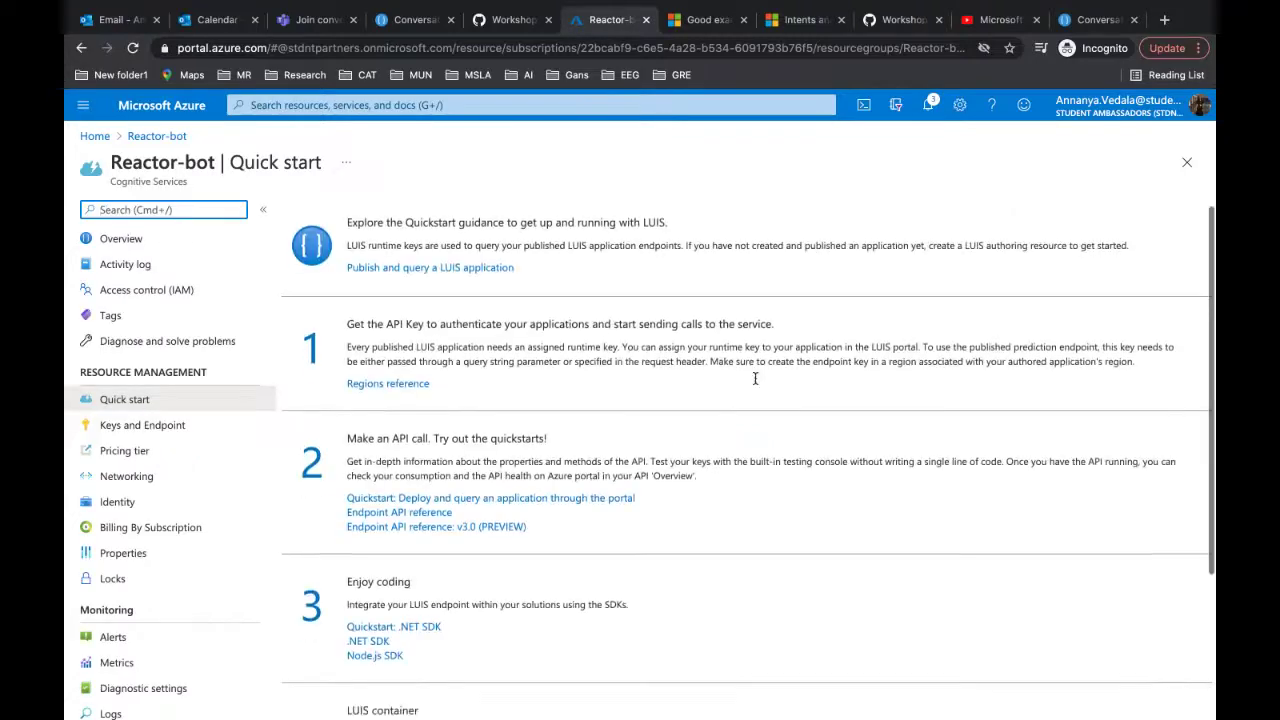
Step: Switch to the LUIS portal and change the authoring resource to Reactor-bot-Authoring
click(1100, 20)
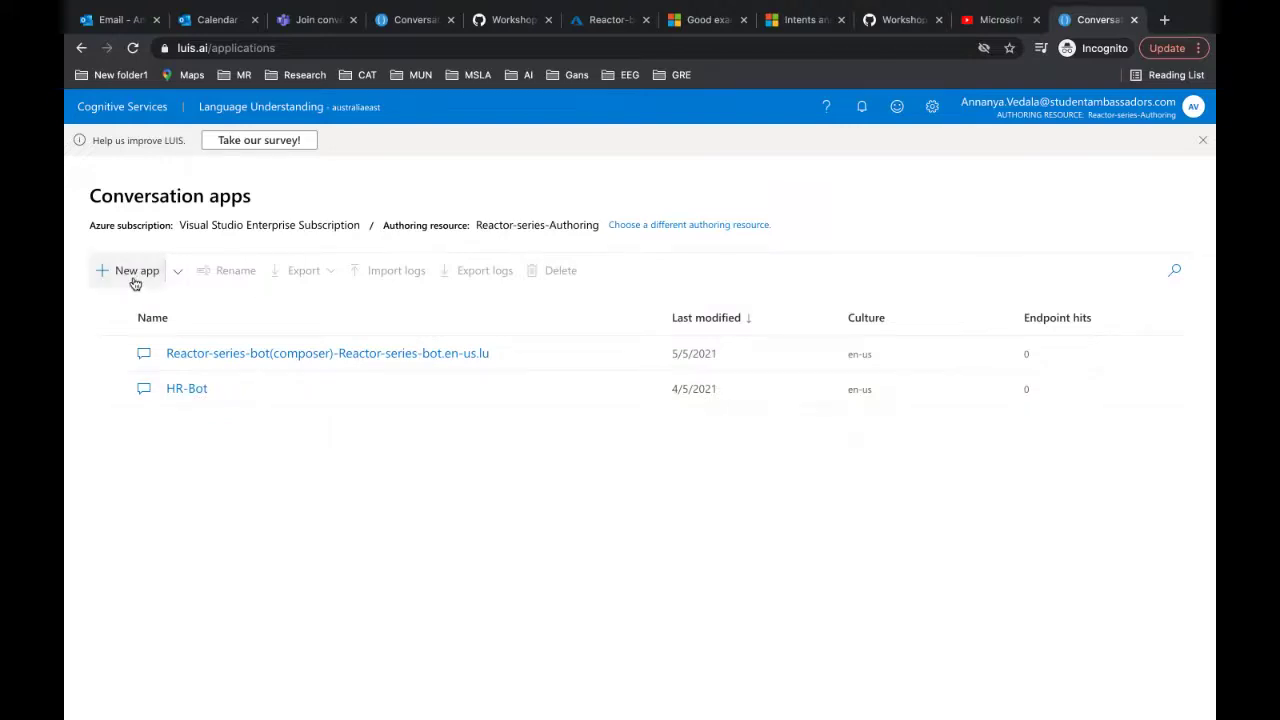
click(703, 227)
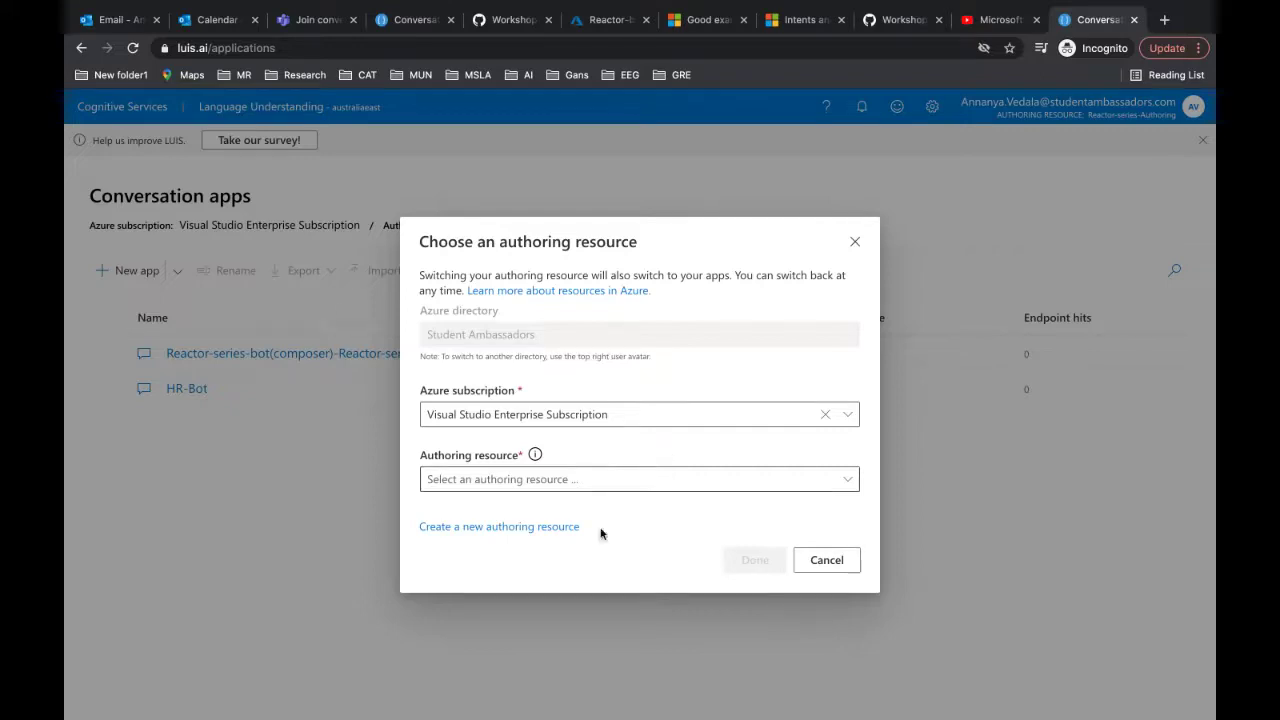
click(619, 483)
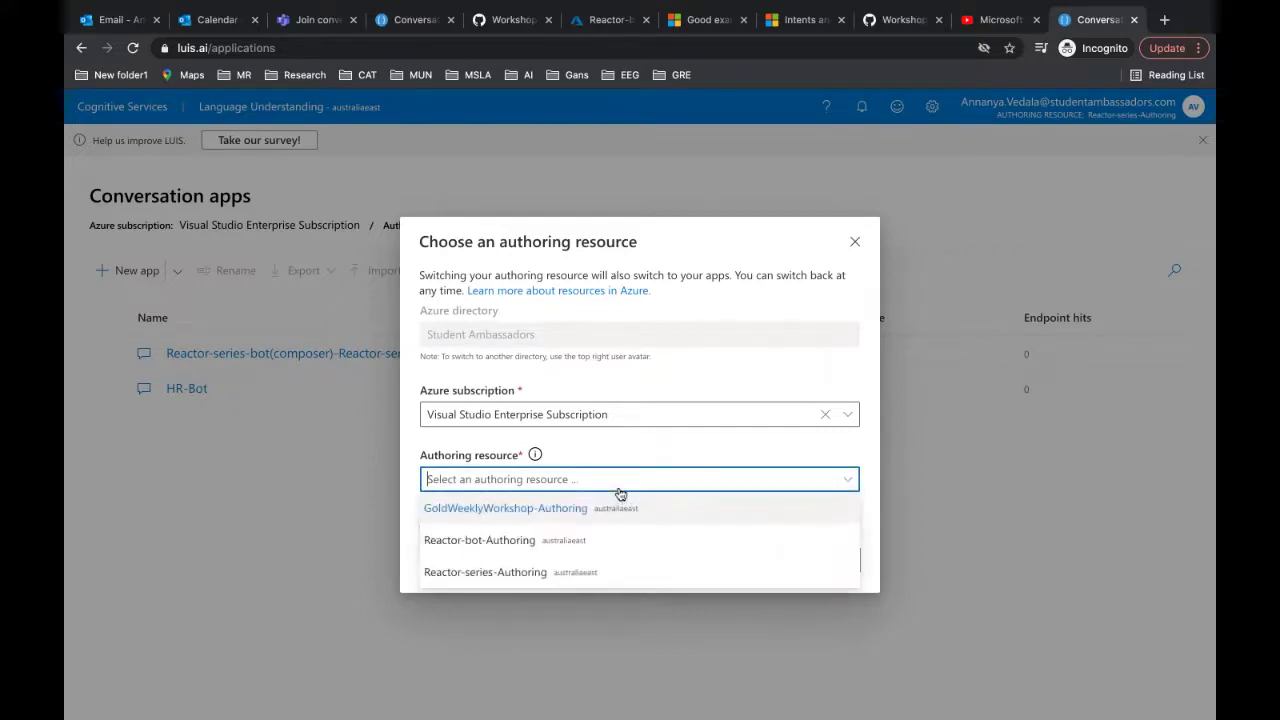
click(612, 541)
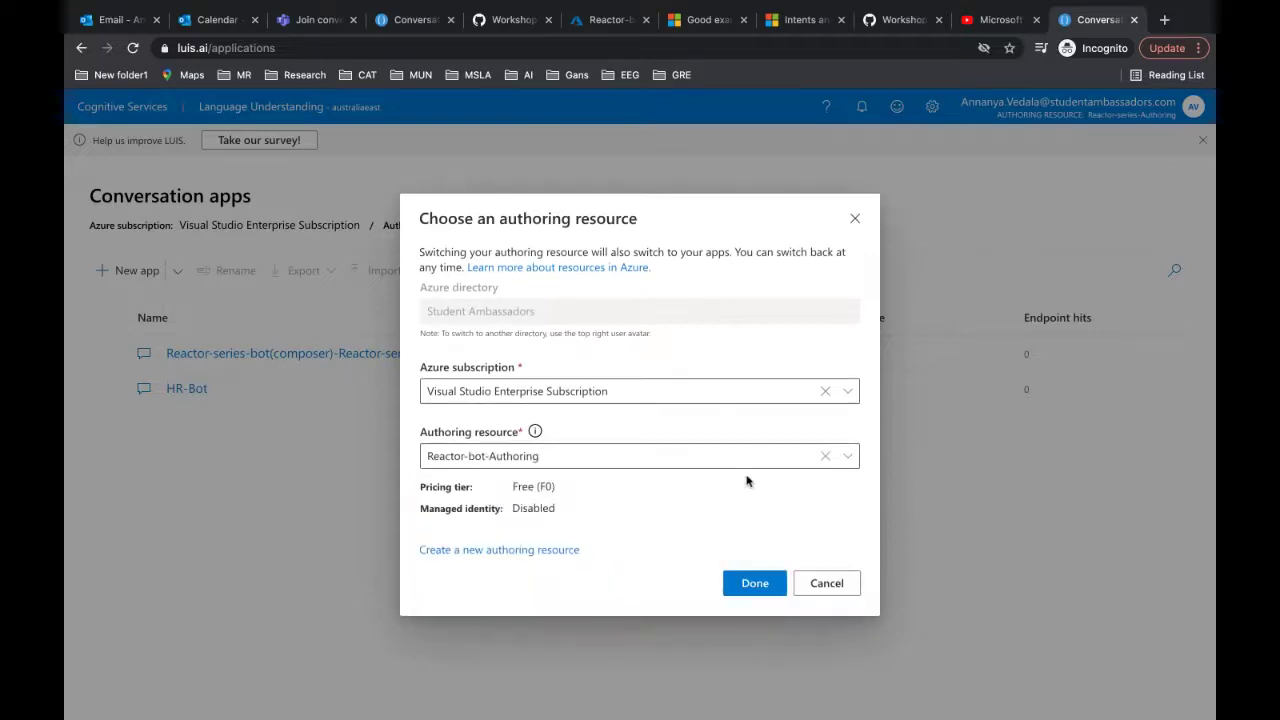
click(744, 594)
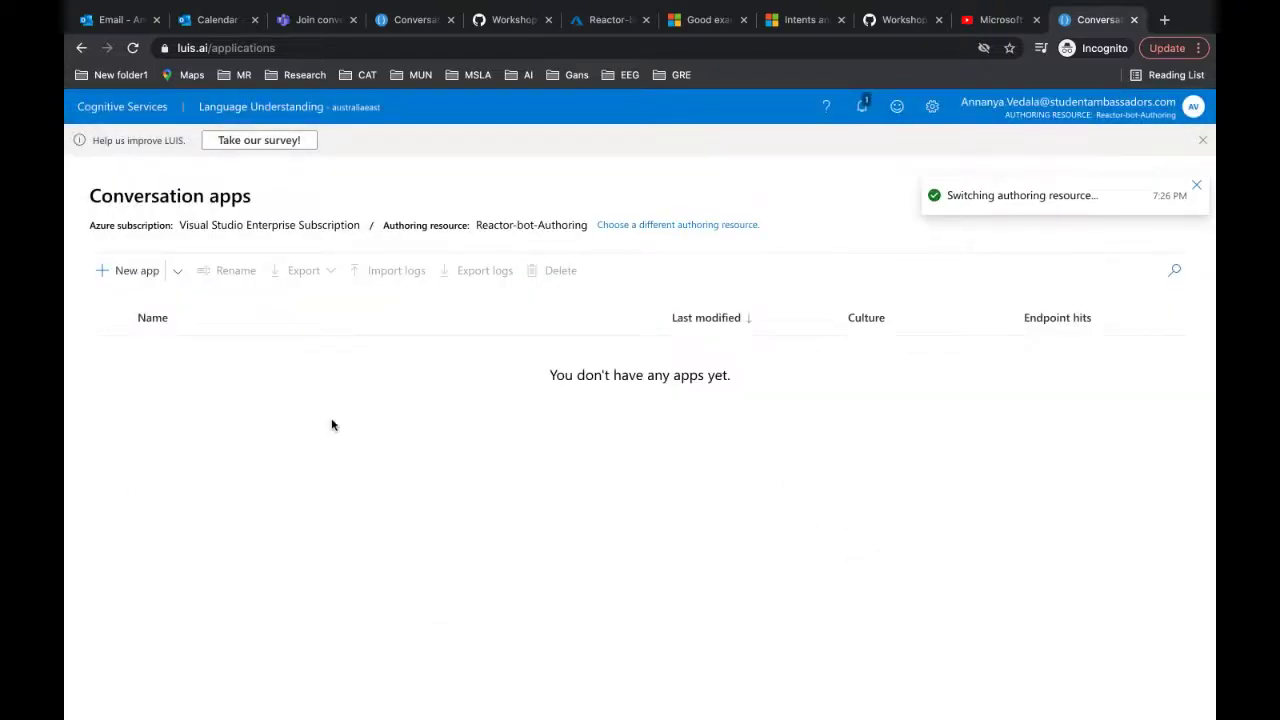
Step: Create a new LUIS app named Reactor-bot with the Reactor-bot prediction resource, and dismiss the introductory guide
click(150, 279)
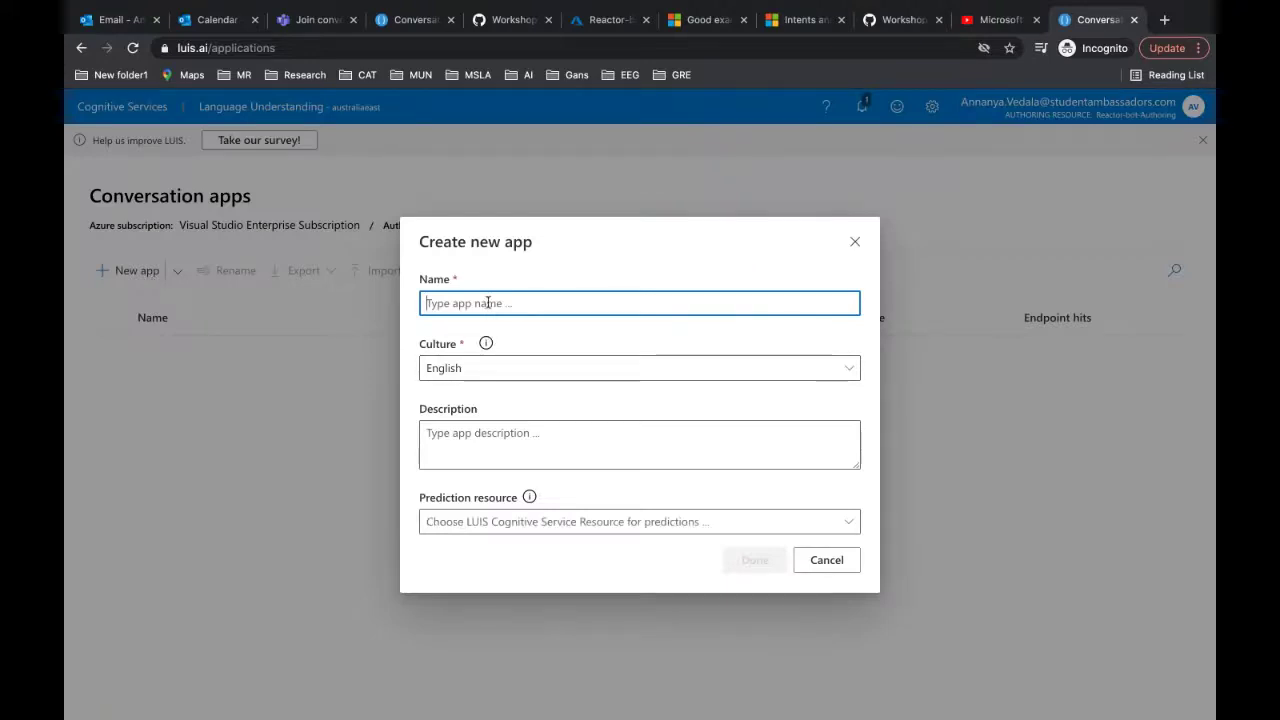
text(Rea)
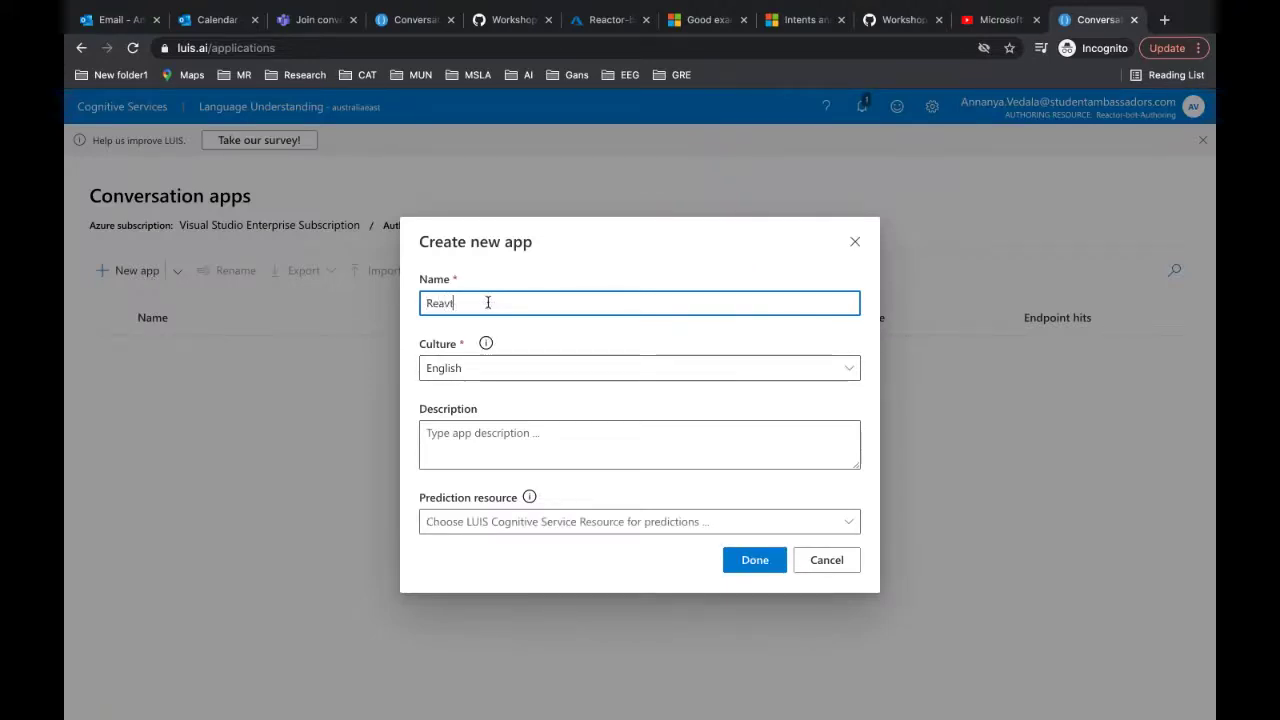
text(ctor-bot)
click(535, 522)
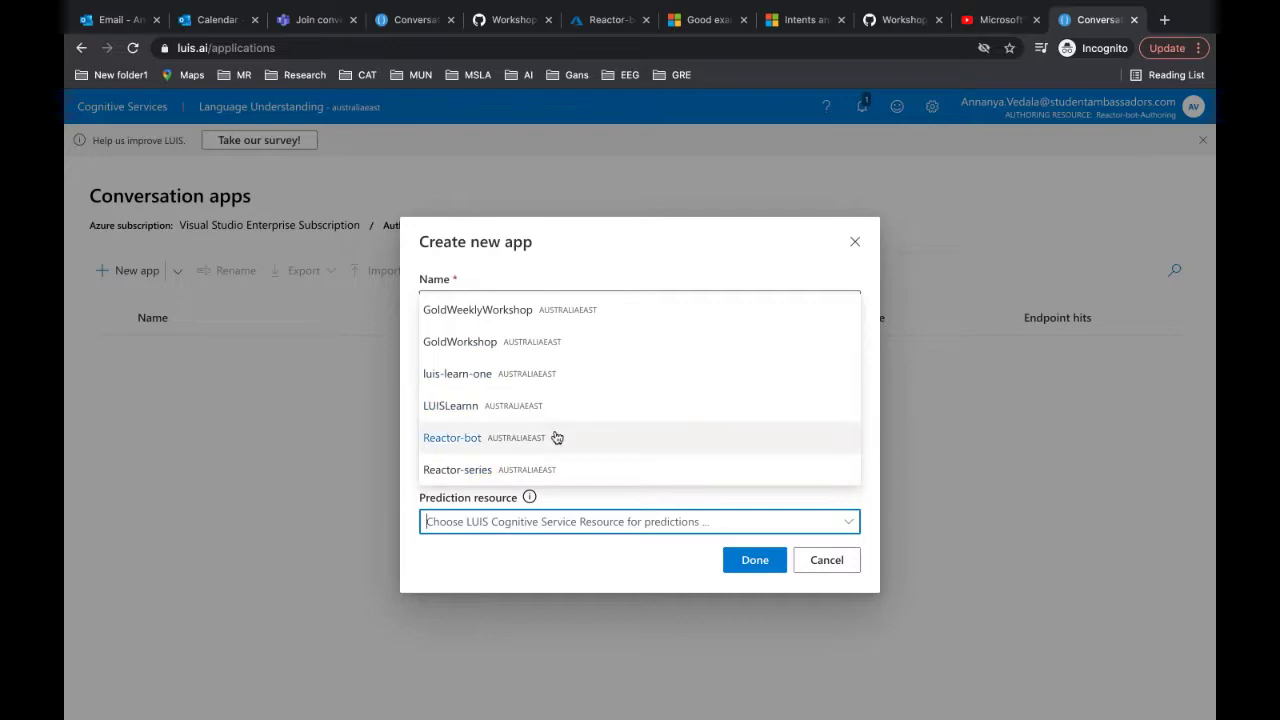
click(557, 437)
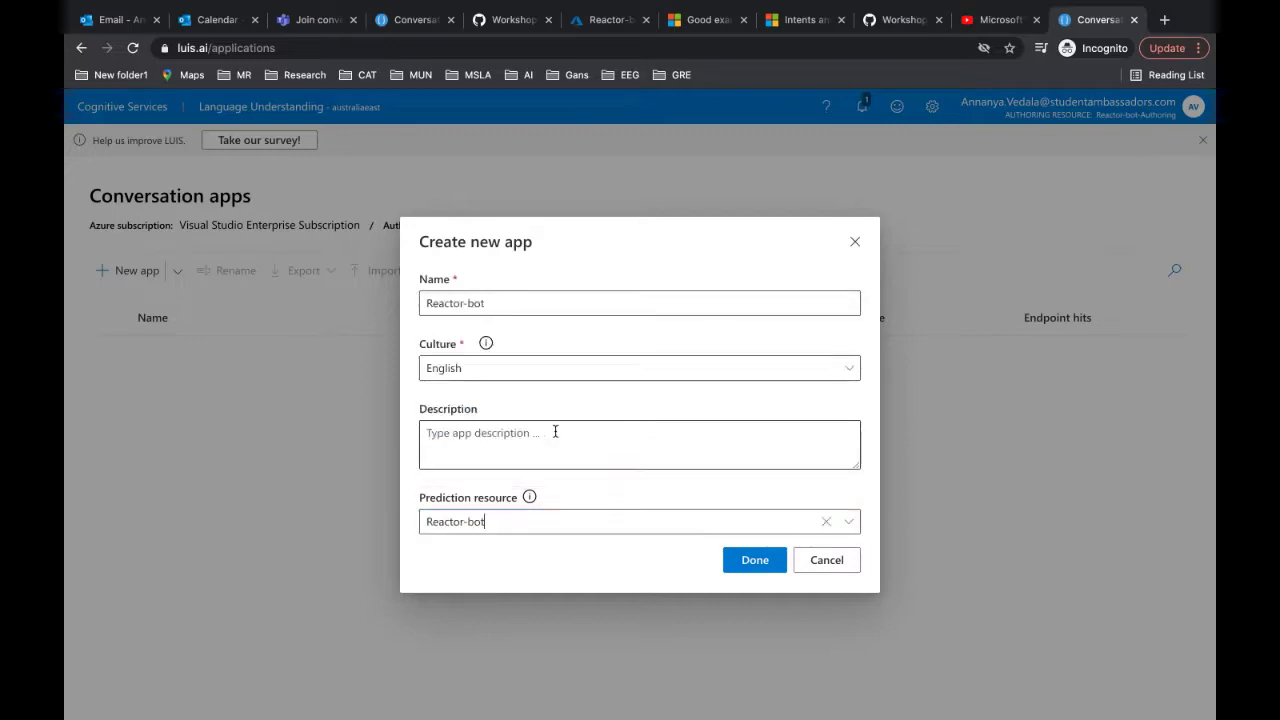
click(767, 568)
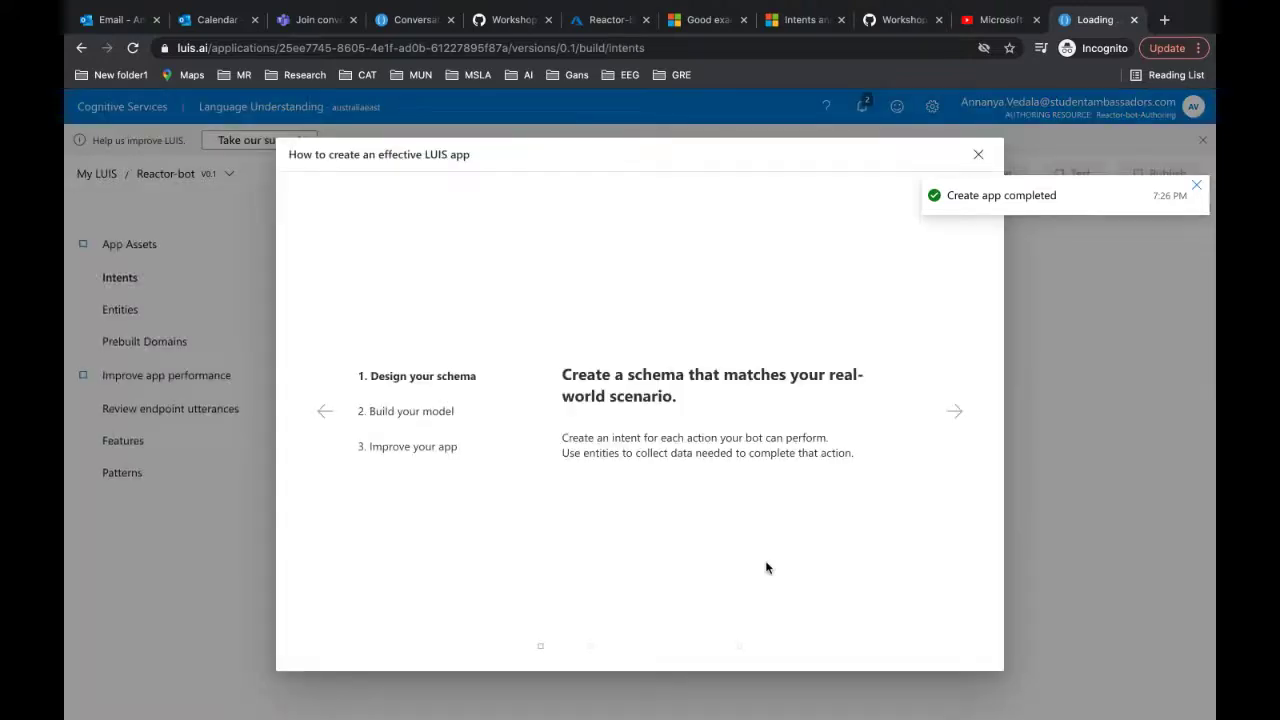
click(979, 156)
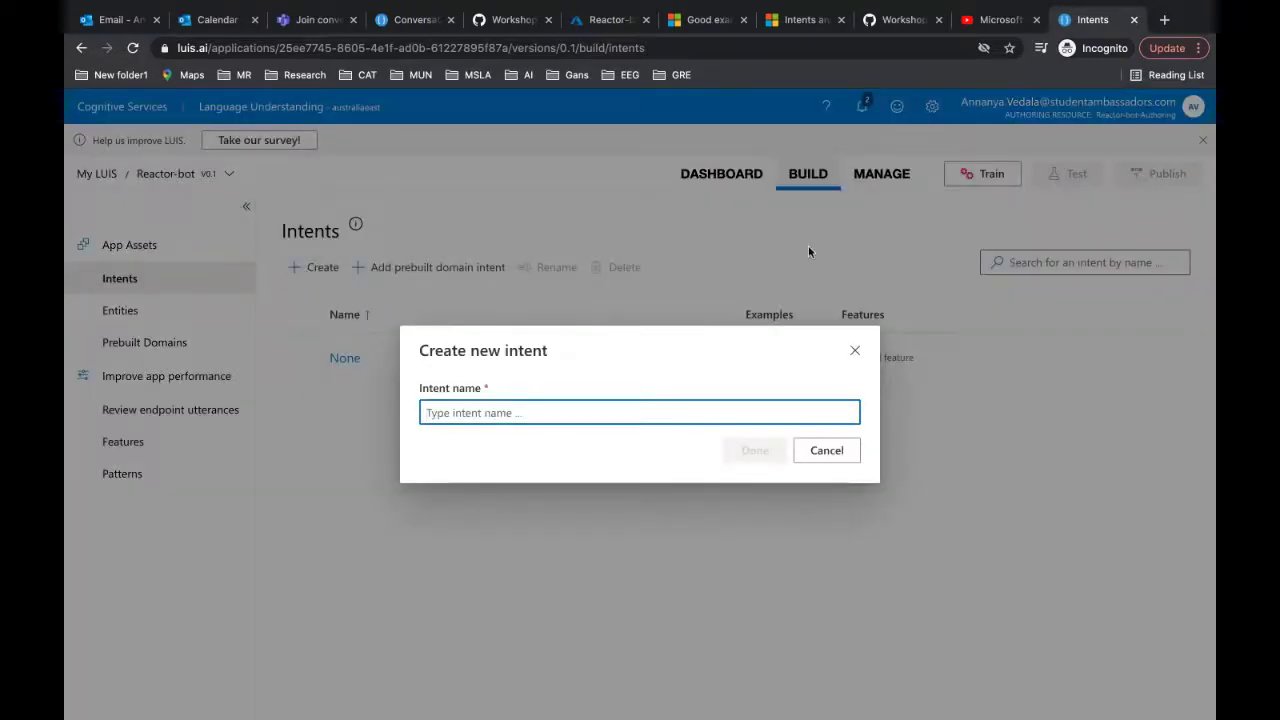
Step: Copy the GitHub address of HR_vacation_data.csv and post it as an announcement in the Teams live event Q&A
mouse_move(891, 5)
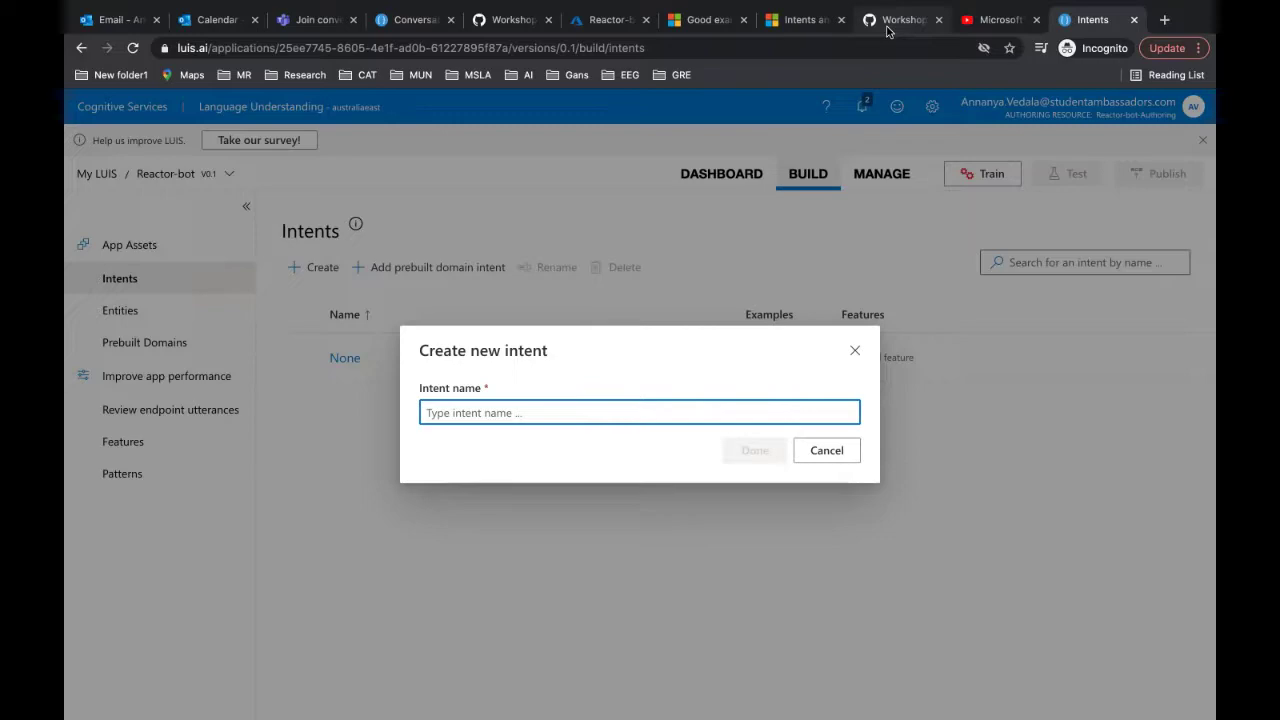
click(887, 28)
click(866, 48)
key(ctrl+c)
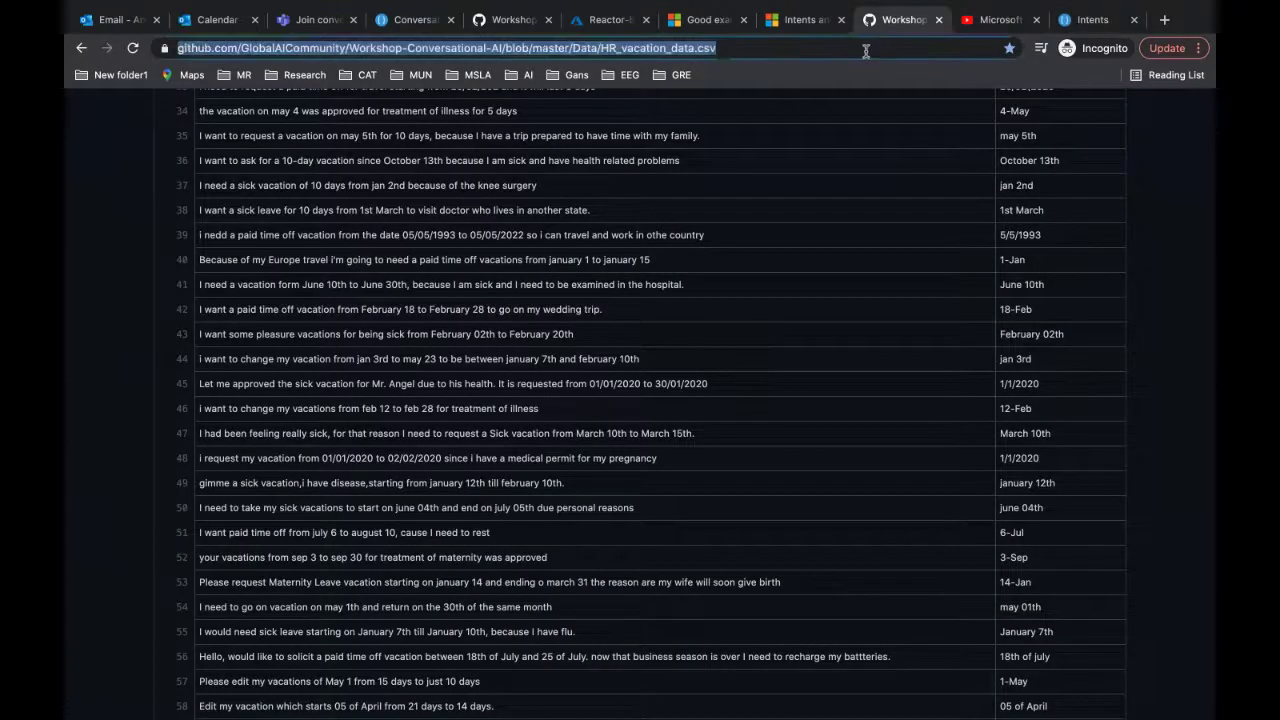
key(ctrl+Left)
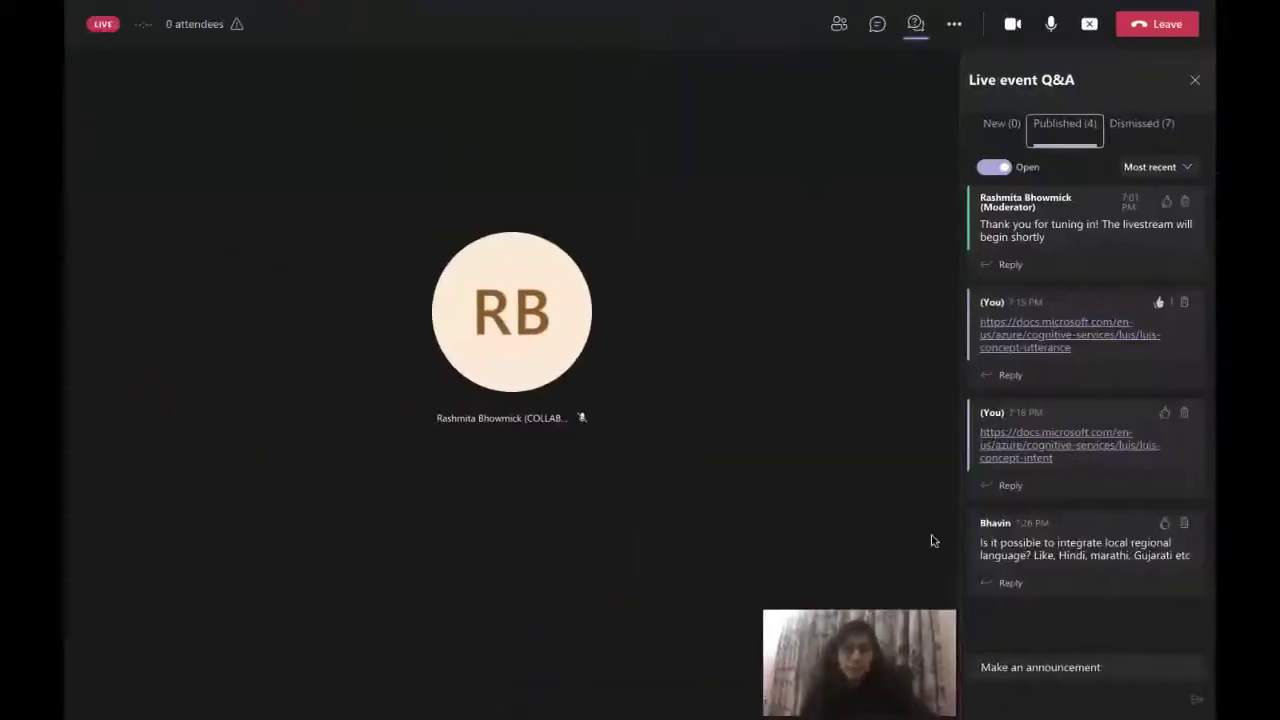
click(1116, 668)
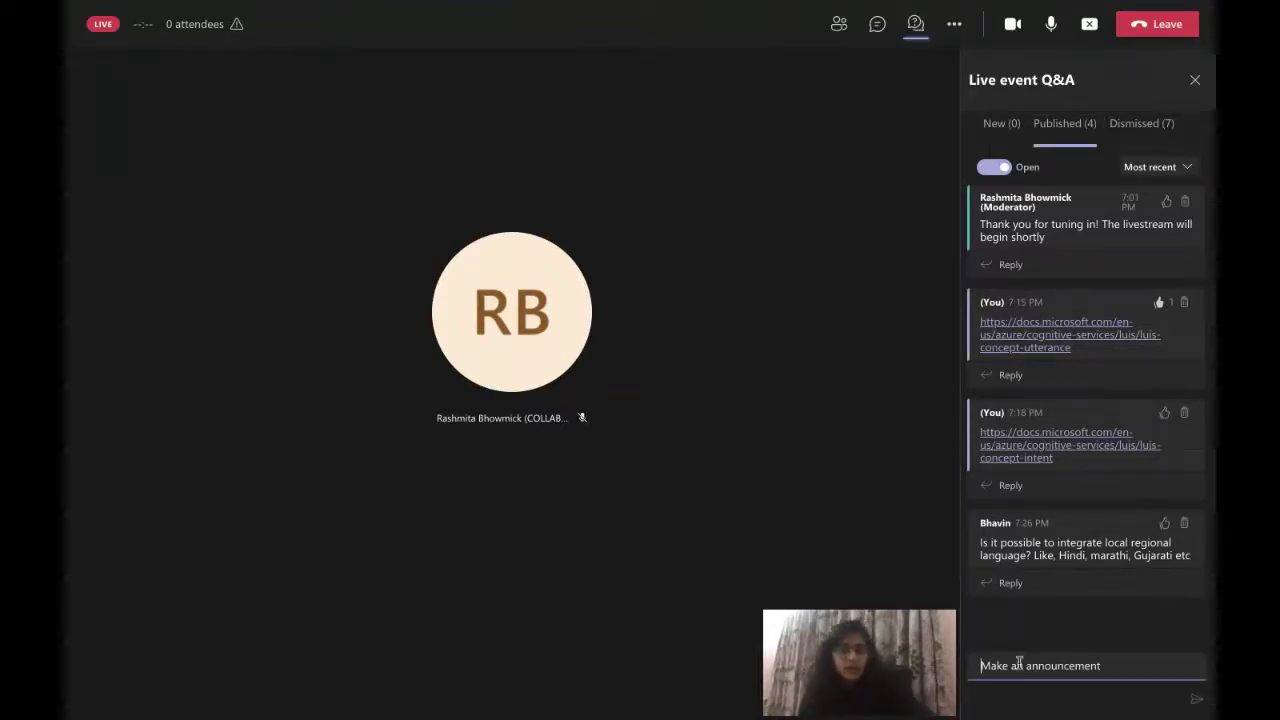
key(ctrl+v)
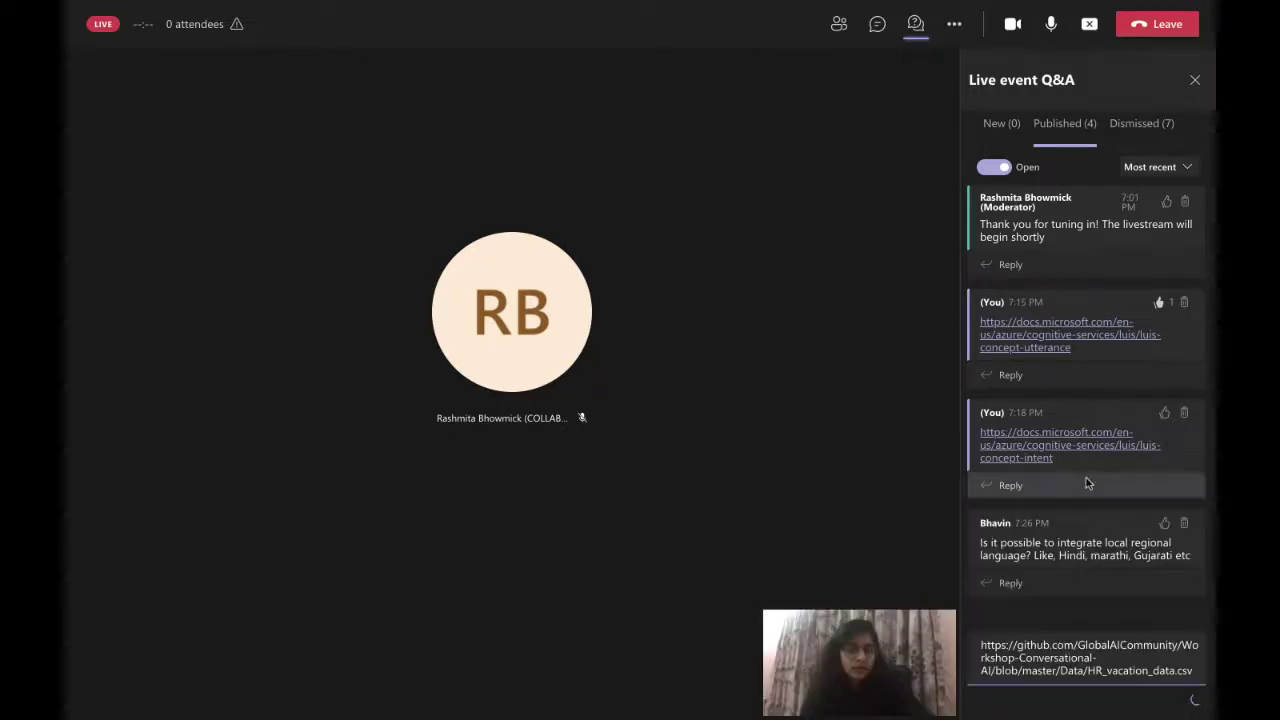
key(Return)
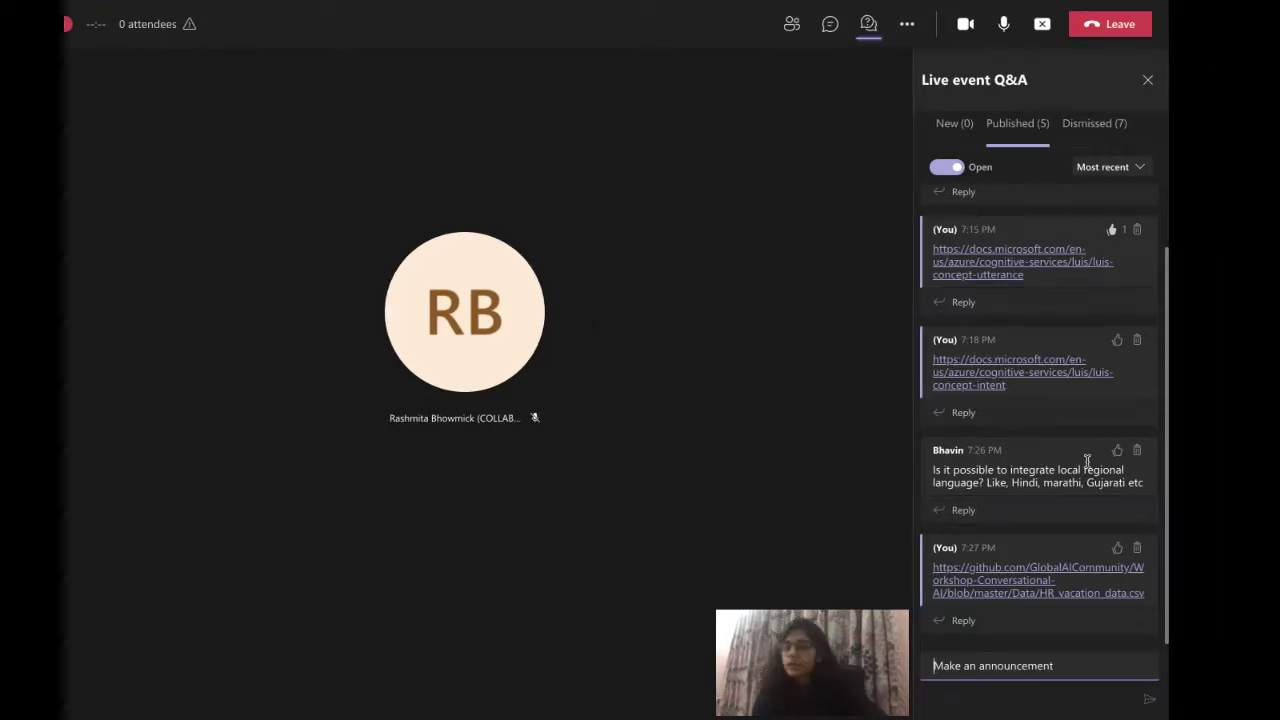
Step: Return to HR_vacation_data.csv on GitHub in the browser and look over the first utterances in the file
key(ctrl+super+Right)
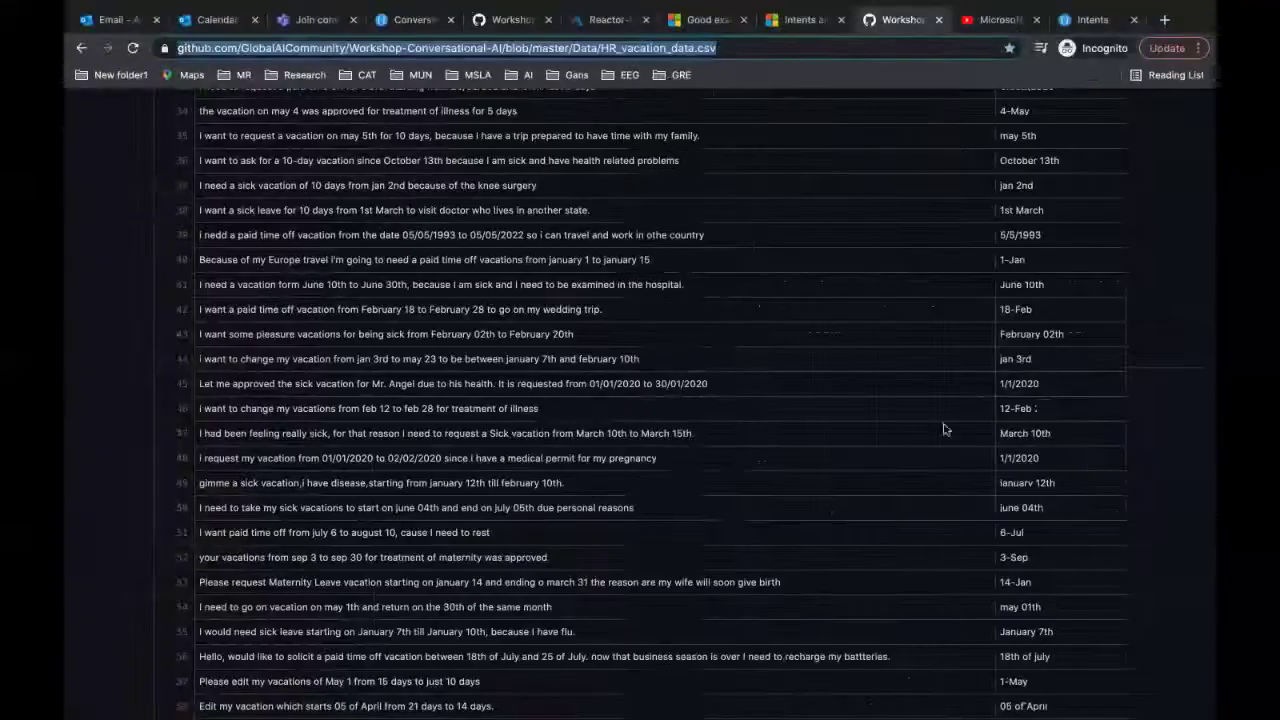
scroll(790, 327, up, 5)
scroll(790, 327, up, 6)
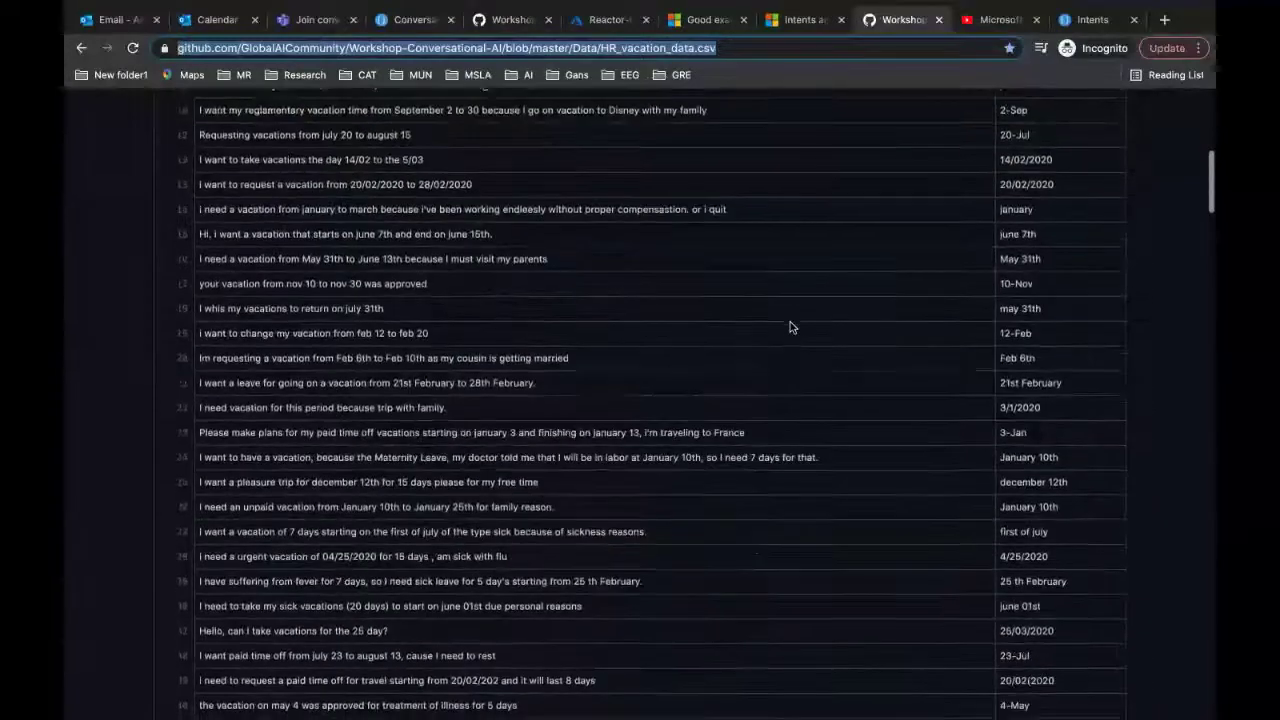
scroll(790, 322, up, 3)
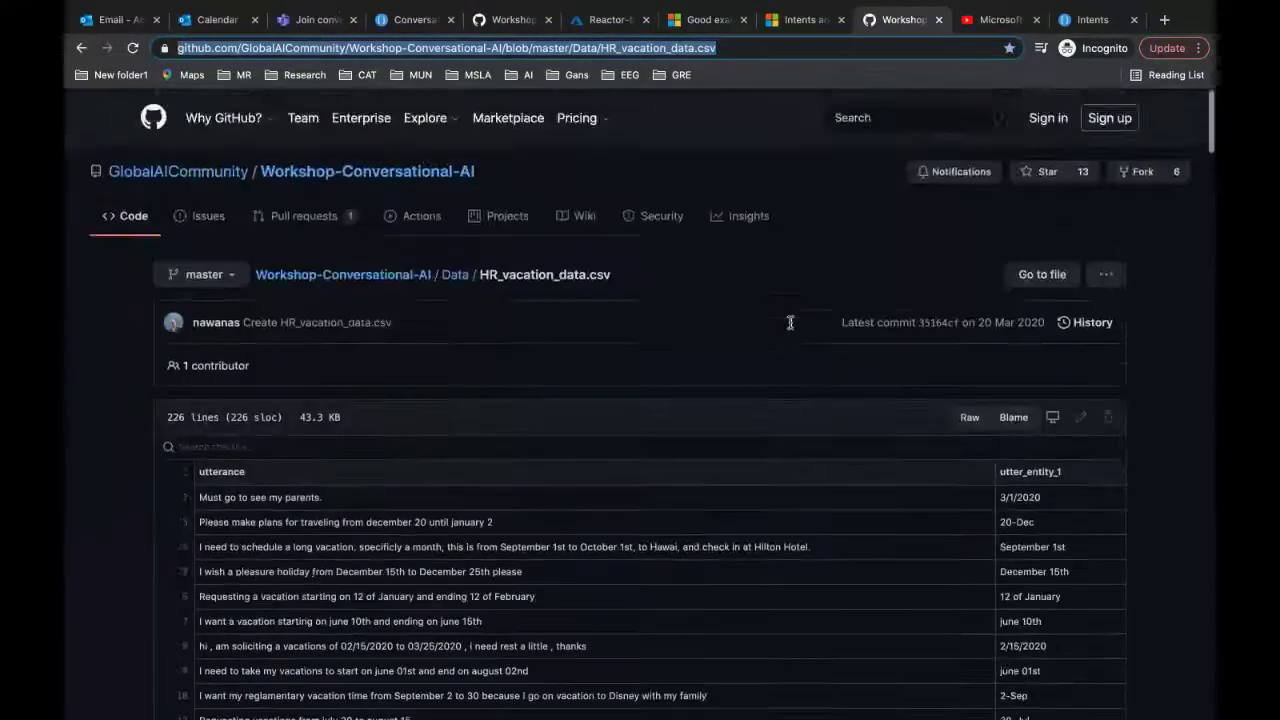
scroll(790, 322, down, 3)
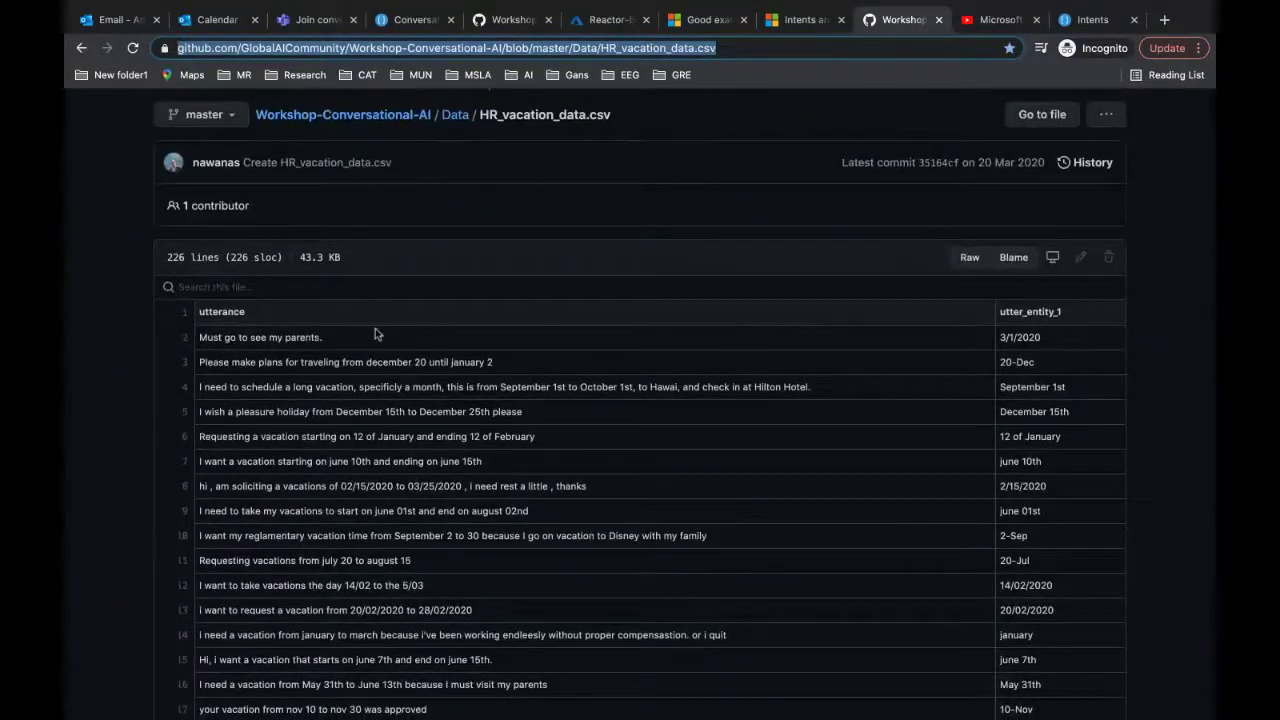
Step: Return to the LUIS app and create a new intent named LeaveRequest
click(1075, 27)
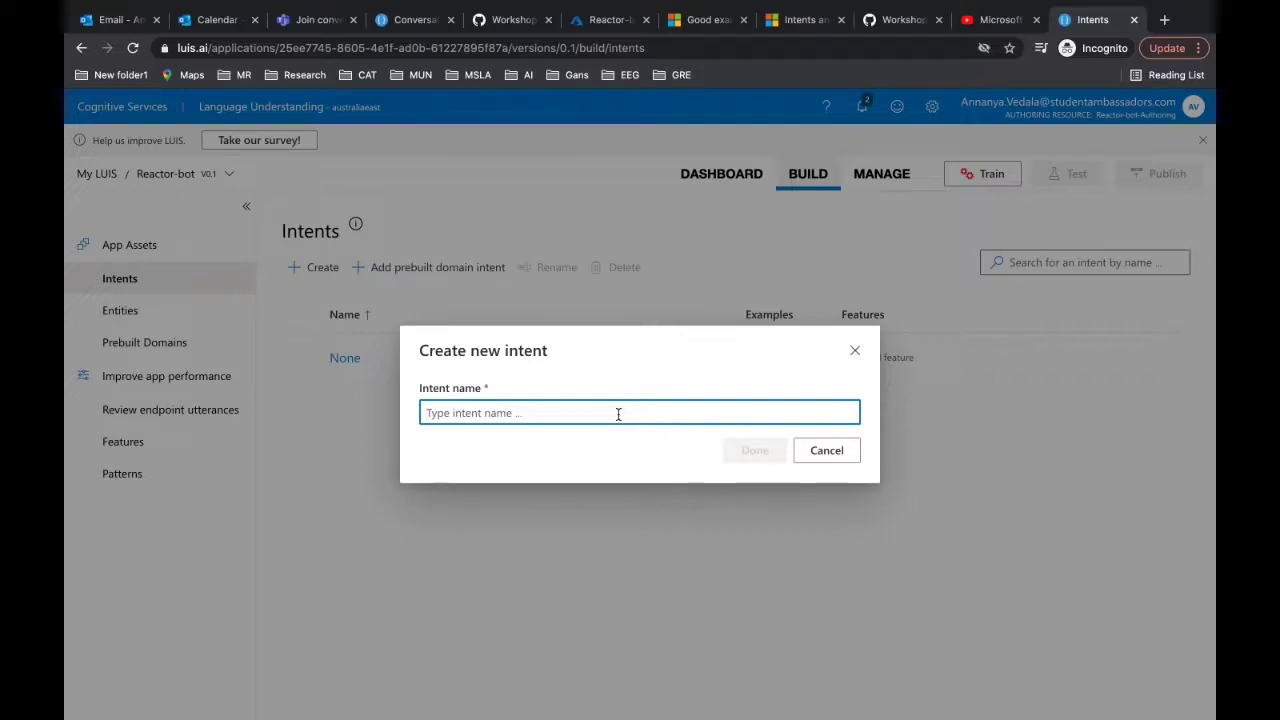
text(Lea)
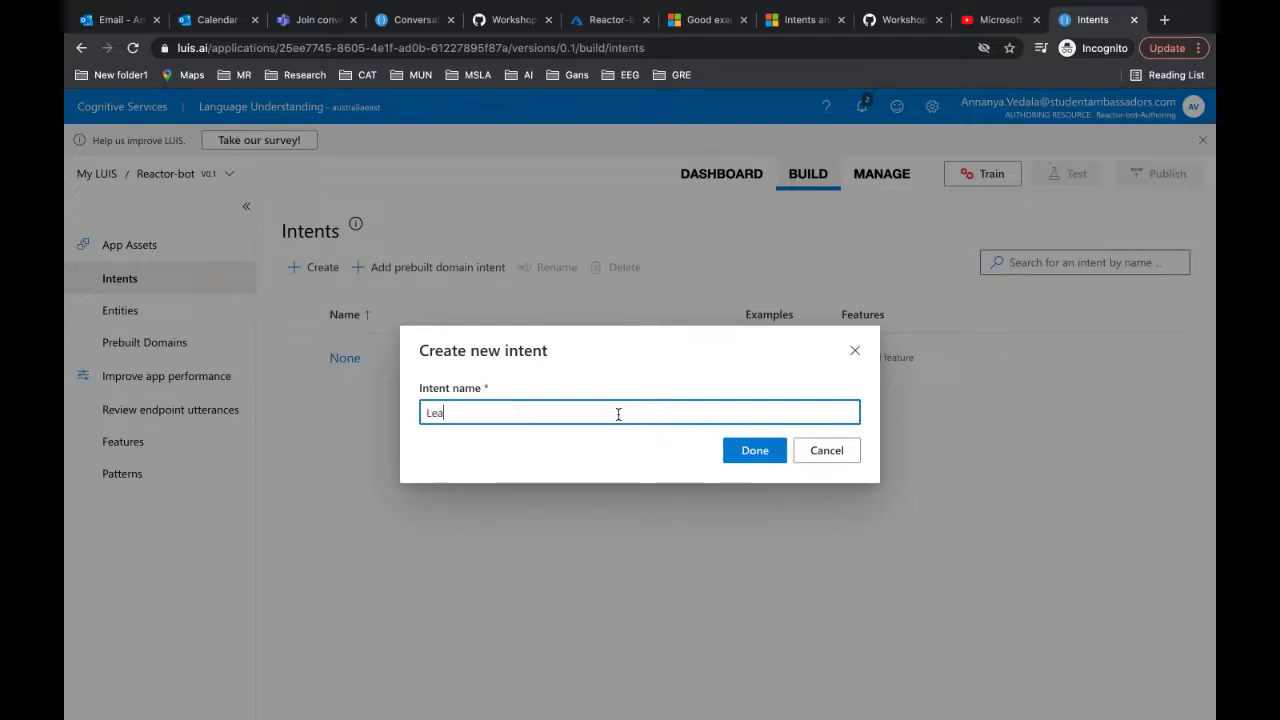
text(veRequest)
click(755, 450)
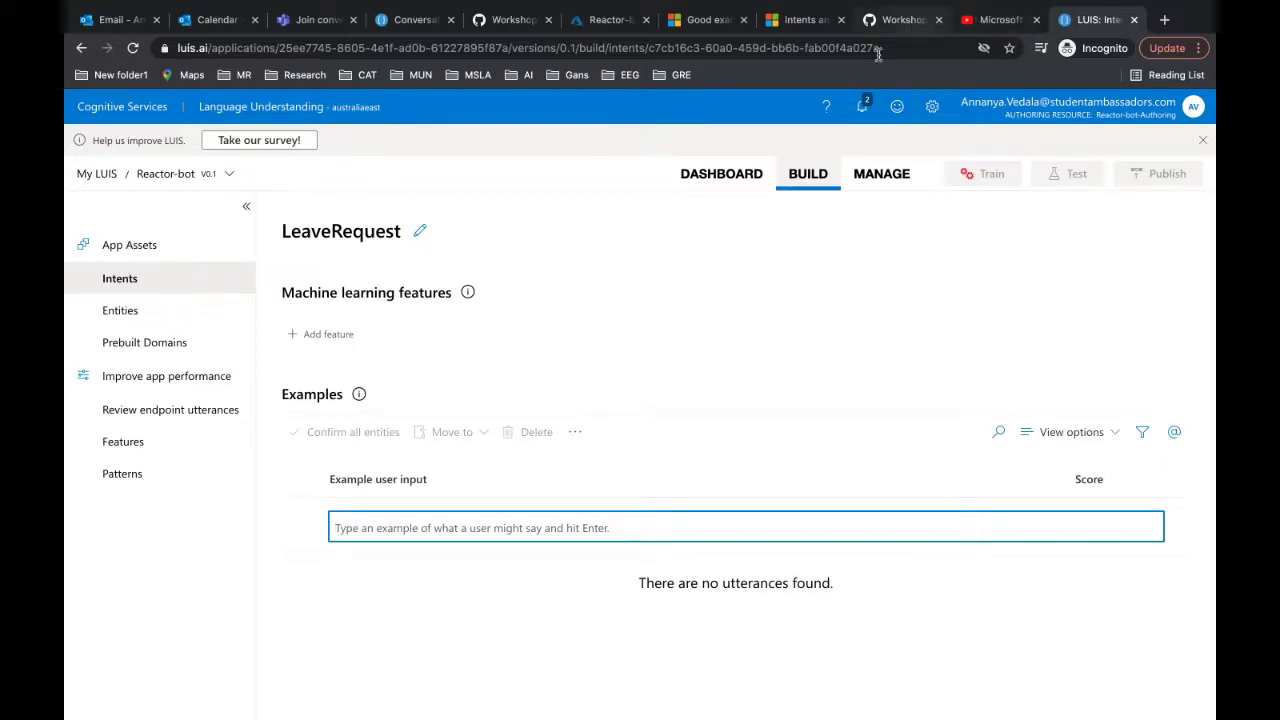
Step: Copy the utterance "Must go to see my parents." from HR_vacation_data.csv and add it as an example to the LeaveRequest intent
key(ctrl+shift+Tab)
key(ctrl+shift+Tab)
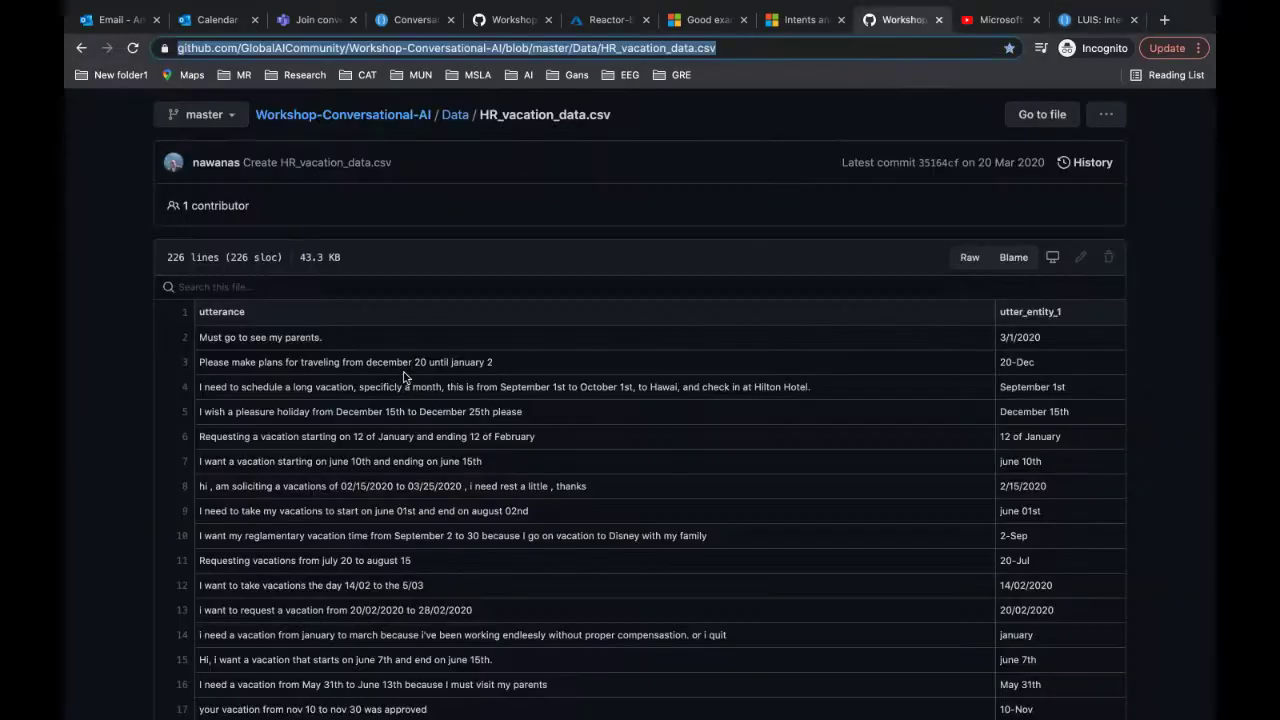
drag(323, 338, 200, 333)
key(ctrl+c)
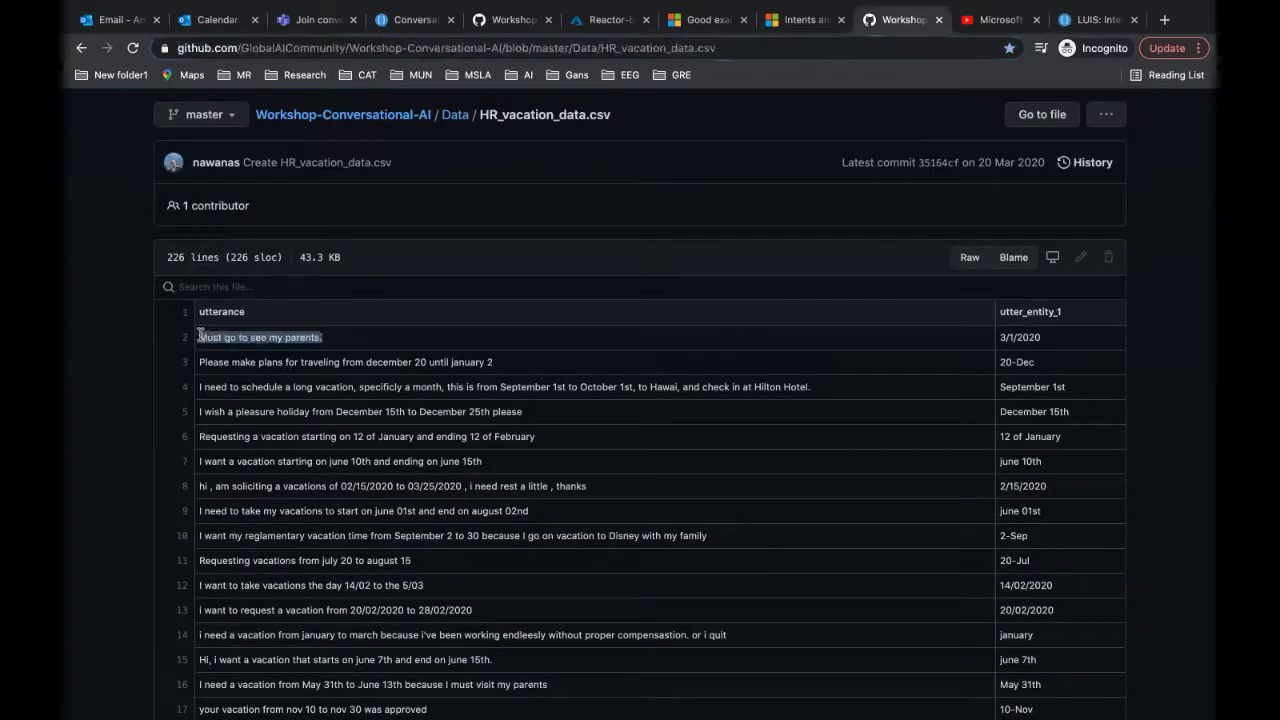
click(1100, 22)
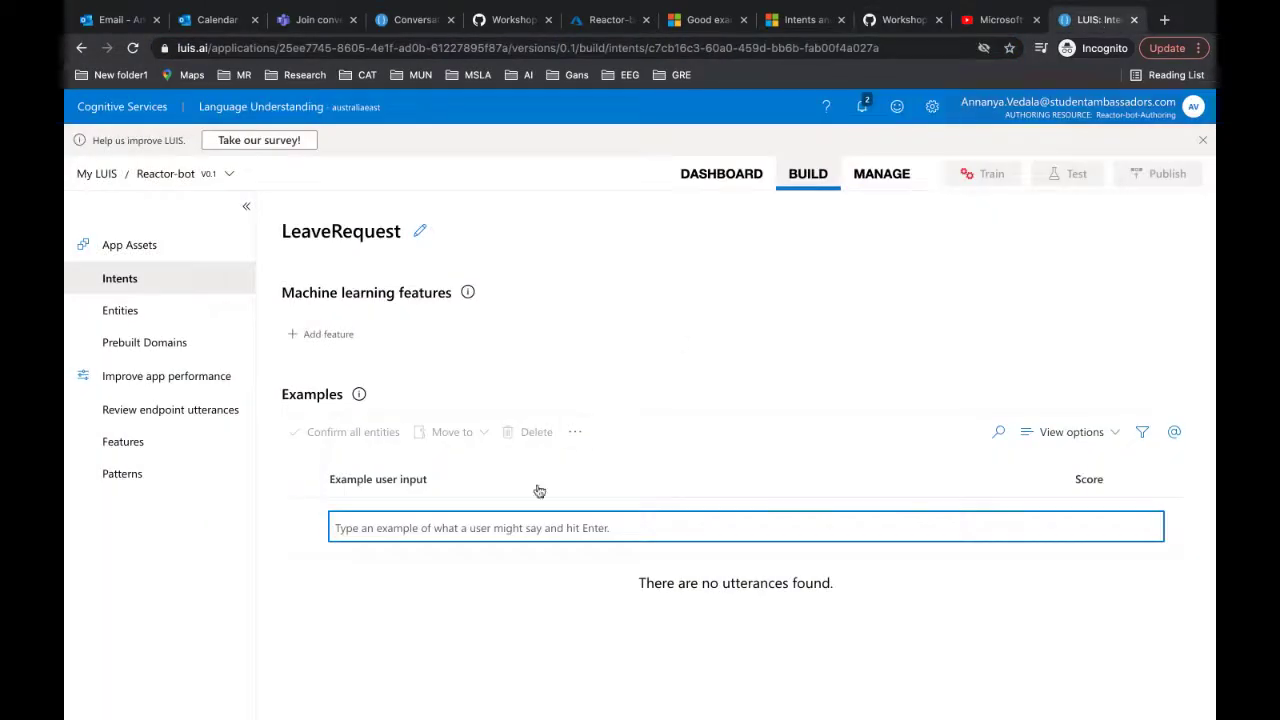
click(516, 520)
key(ctrl+v)
key(Return)
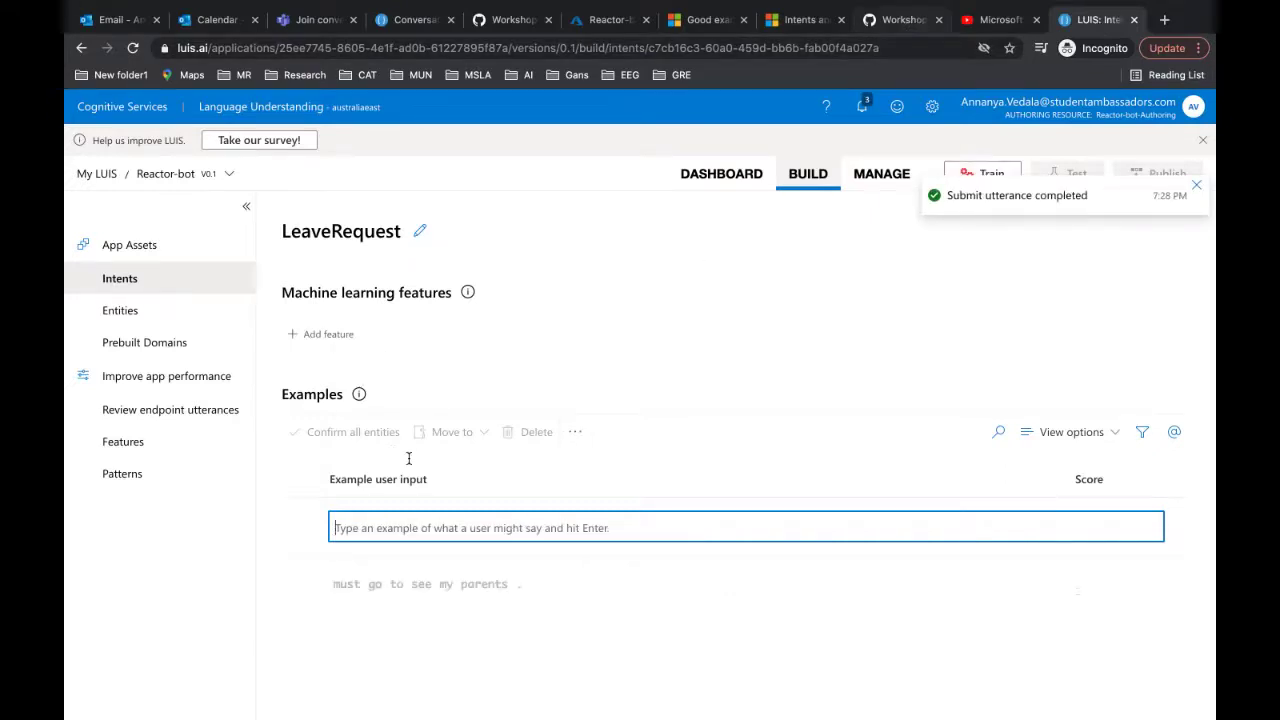
Step: Copy "Please make plans for traveling from december 20 until january 2" from the CSV and add it as a LeaveRequest example
key(ctrl+shift+Tab)
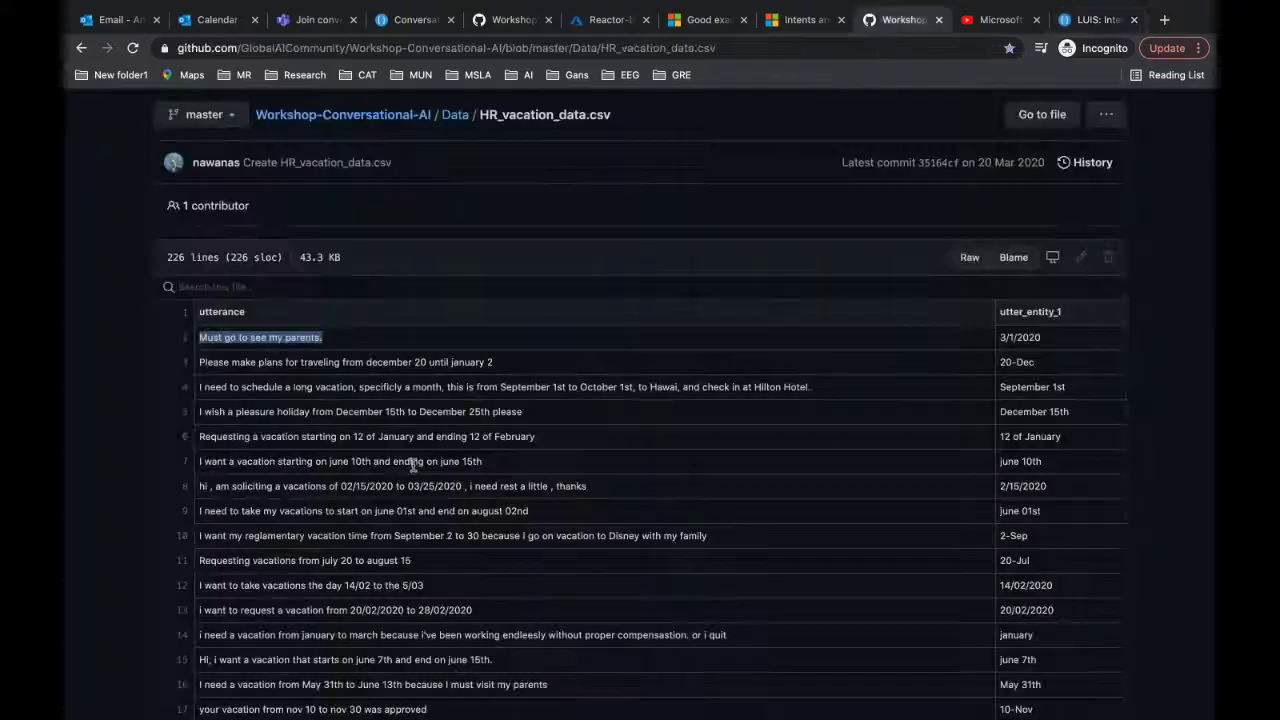
drag(493, 362, 199, 362)
key(ctrl+c)
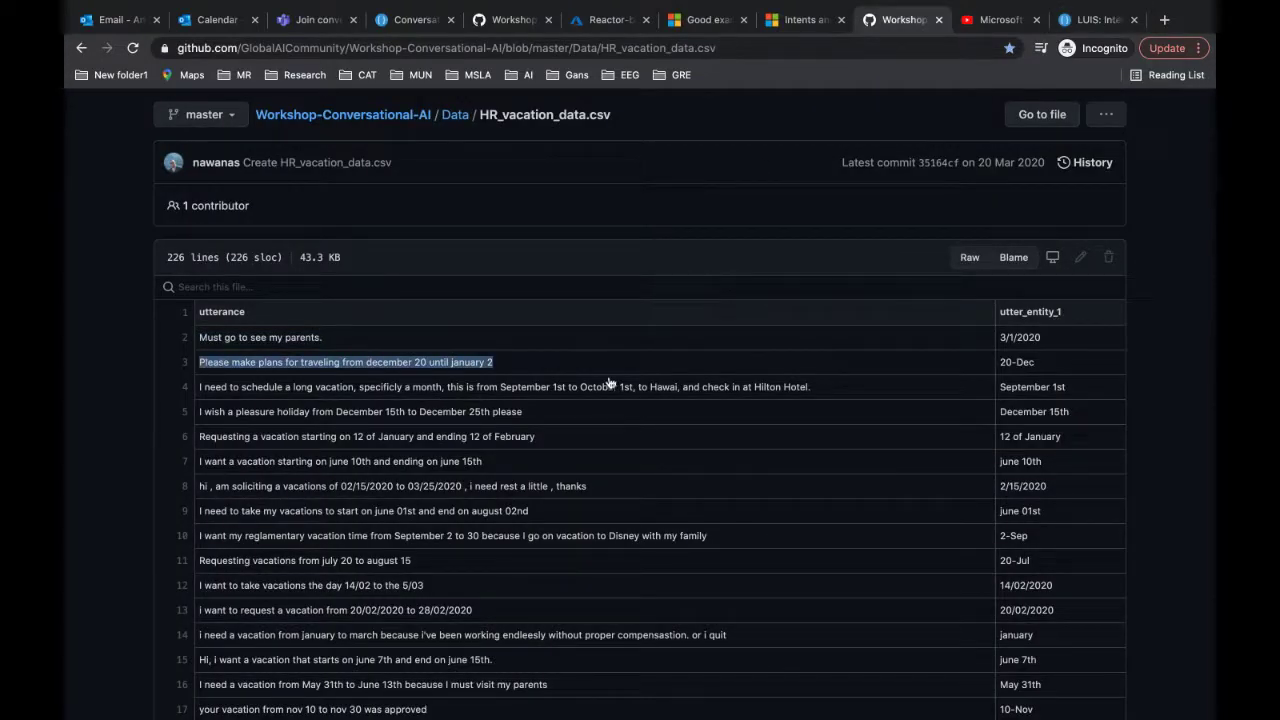
key(ctrl+Tab)
key(ctrl+Tab)
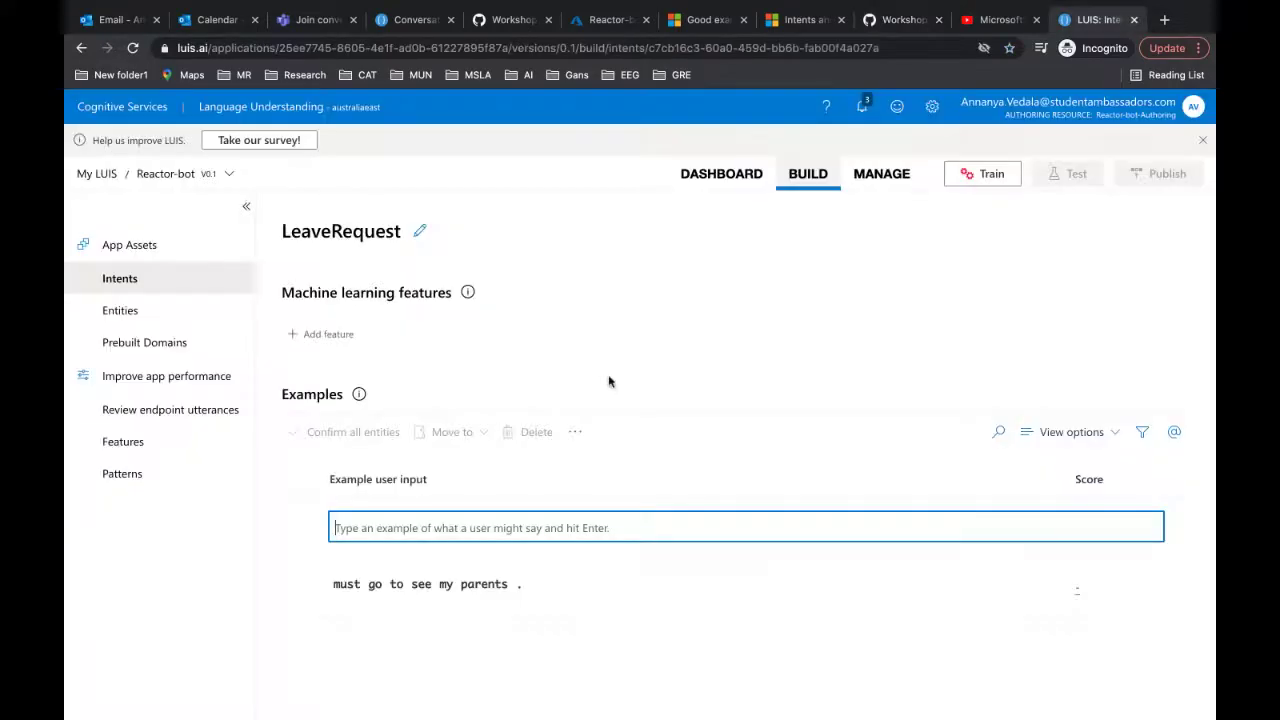
key(ctrl+v)
key(Return)
Step: Close the YouTube tab and add the CSV's month-long vacation utterance, September 1st to October 1st in Hawai at Hilton Hotel, as a LeaveRequest example
click(996, 20)
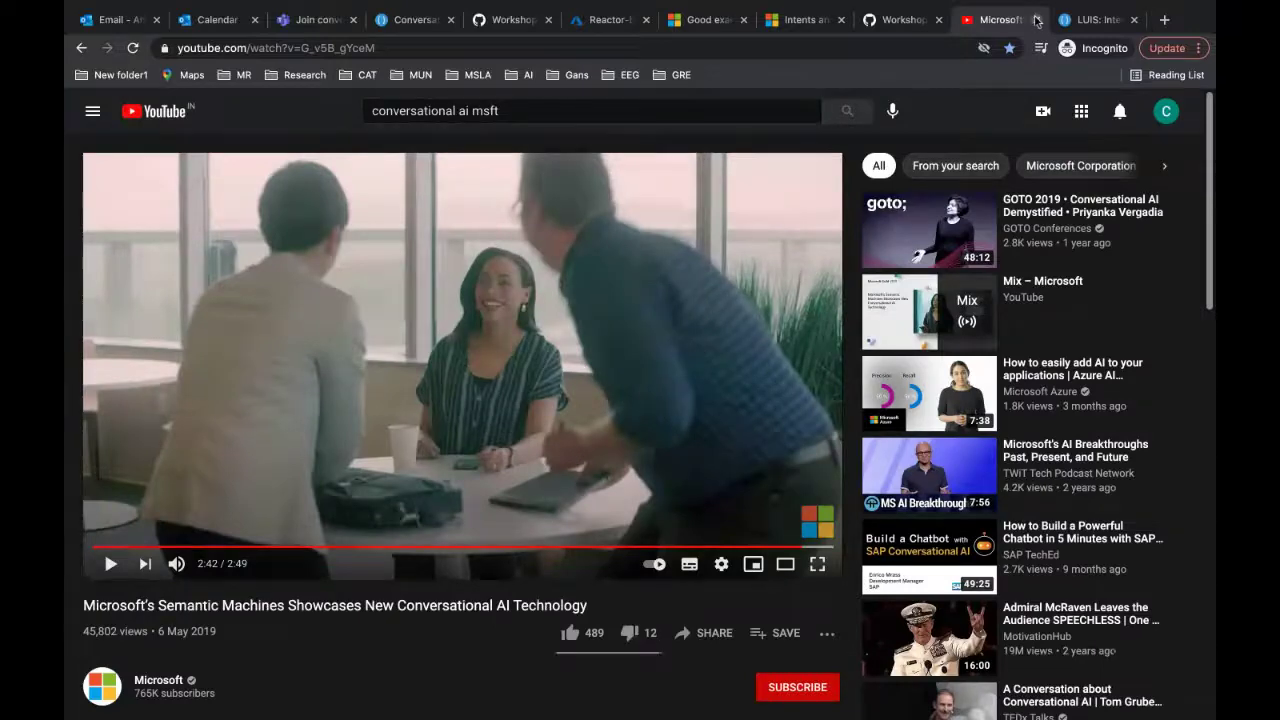
click(1036, 20)
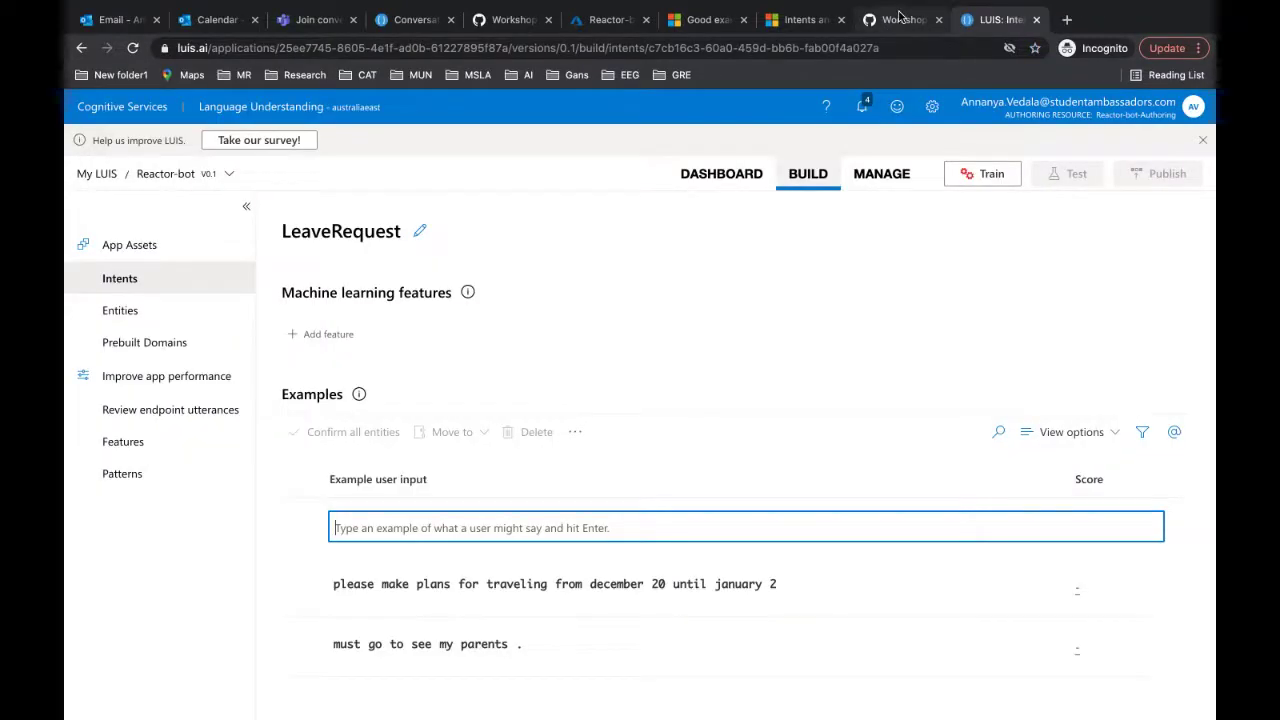
click(898, 19)
drag(199, 387, 824, 390)
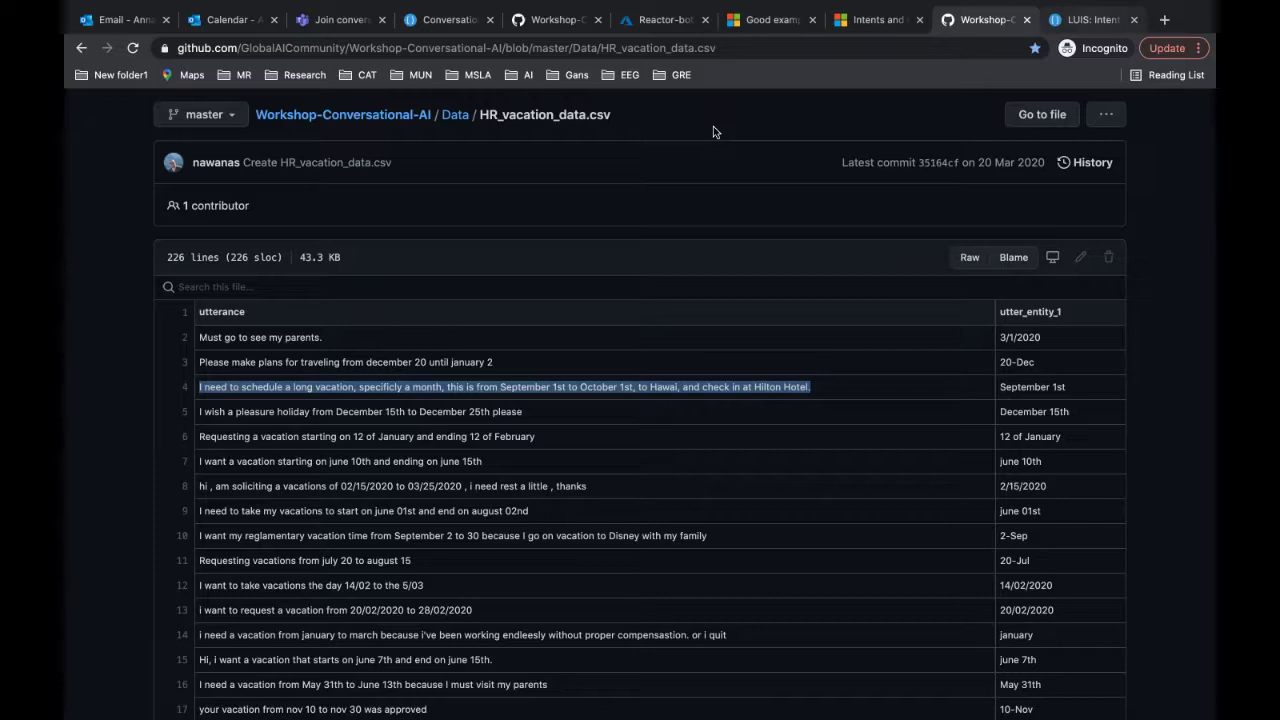
key(ctrl+Tab)
text(I need to schedule a long vacation, specificly a month, this is from September 1st to October 1st, to Hawai, and check in at Hilton Hotel.)
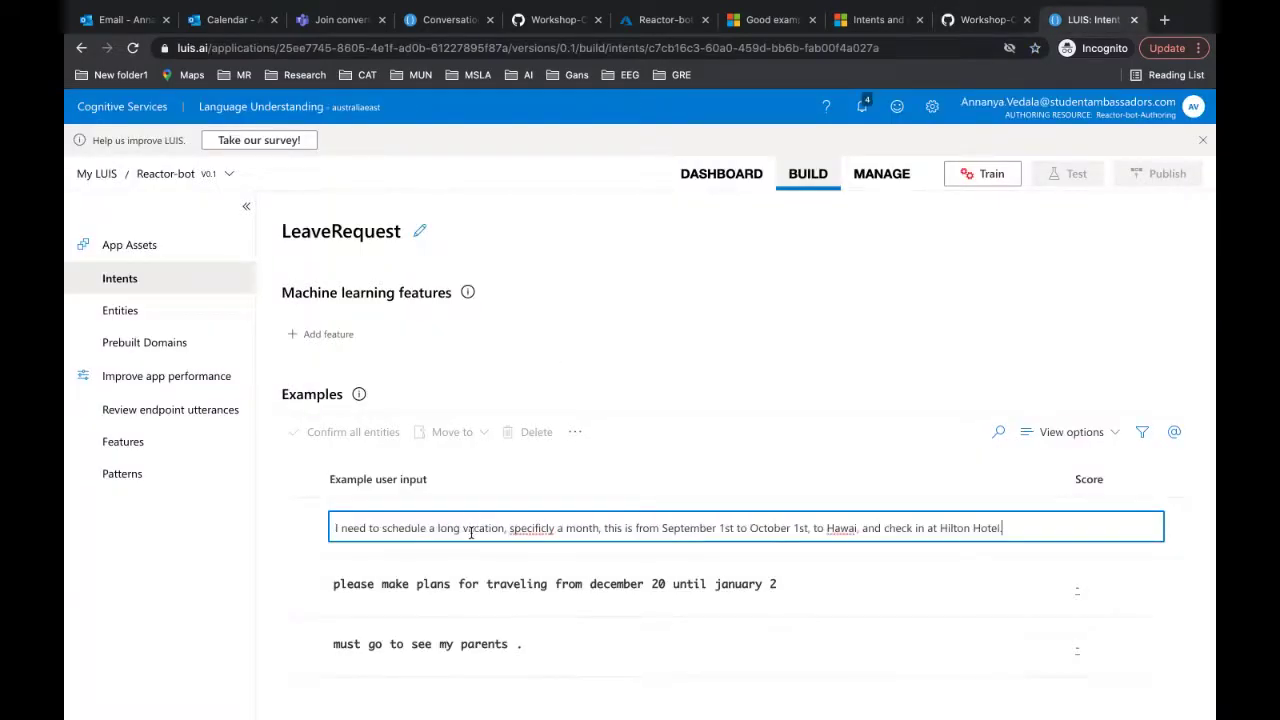
key(Return)
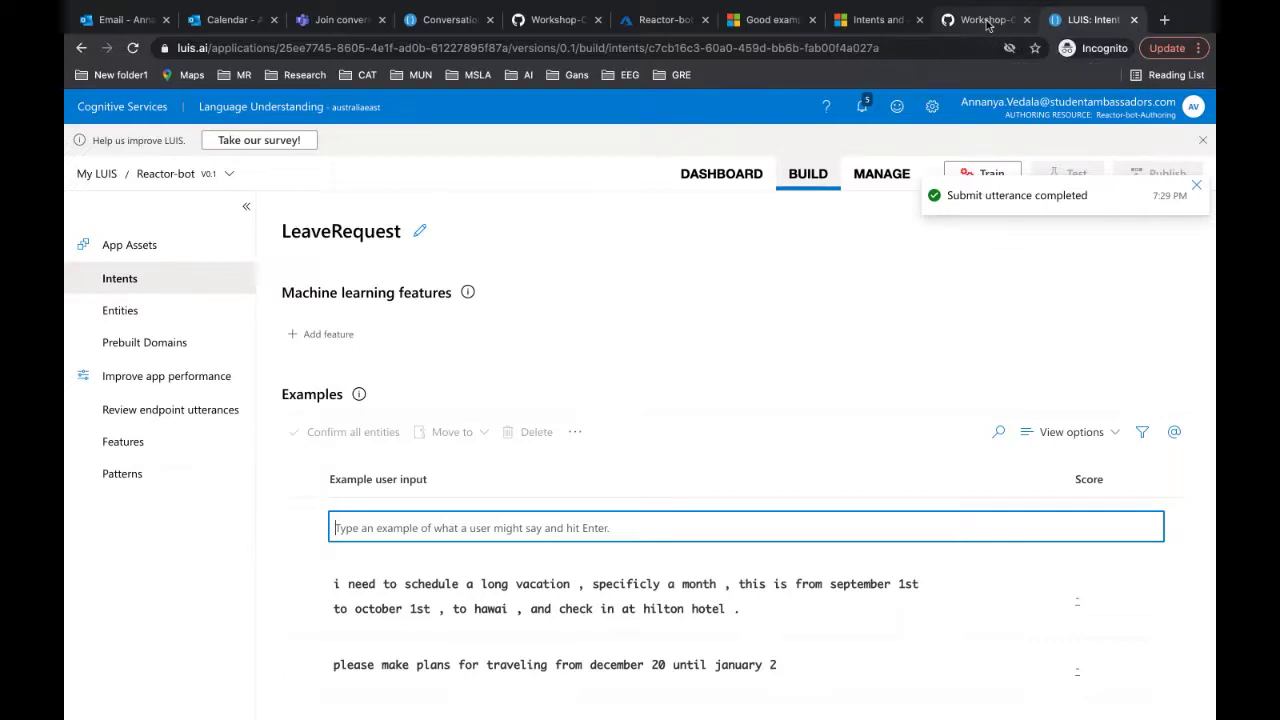
Step: Copy "I wish a pleasure holiday from December 15th to December 25th please" from the CSV and add it as a LeaveRequest example
click(987, 20)
drag(199, 411, 526, 420)
key(ctrl+c)
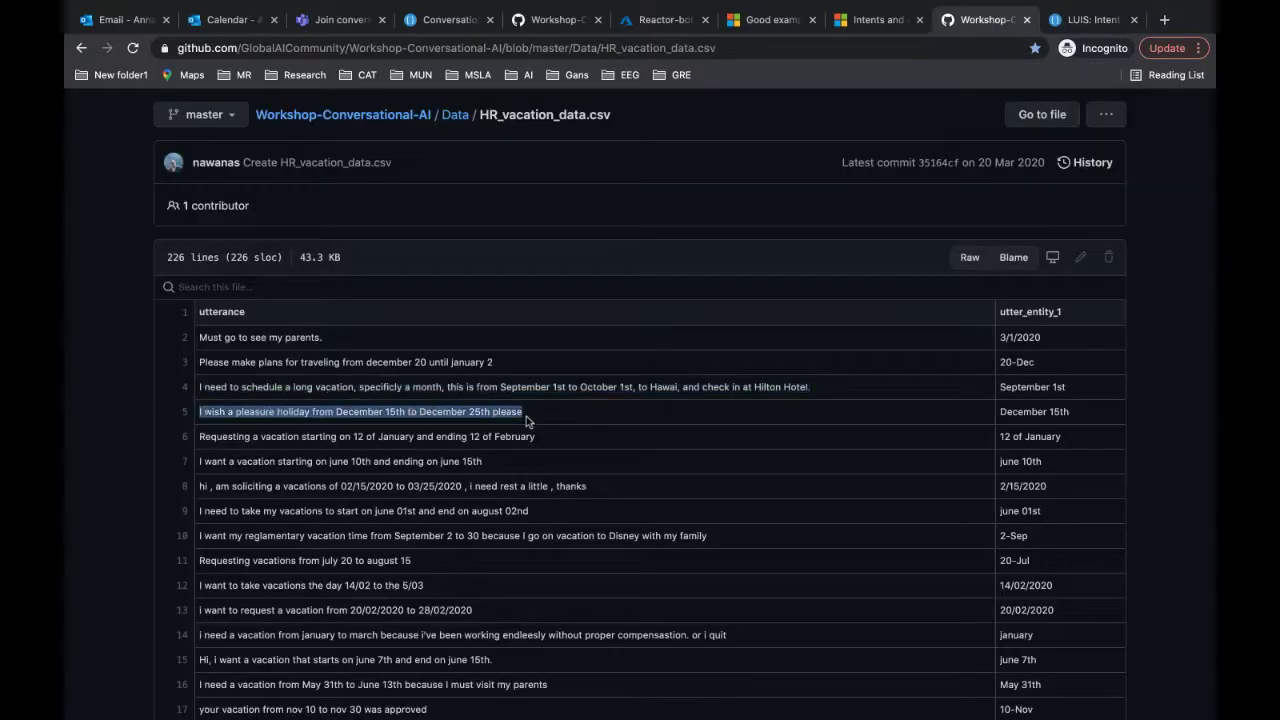
click(1097, 22)
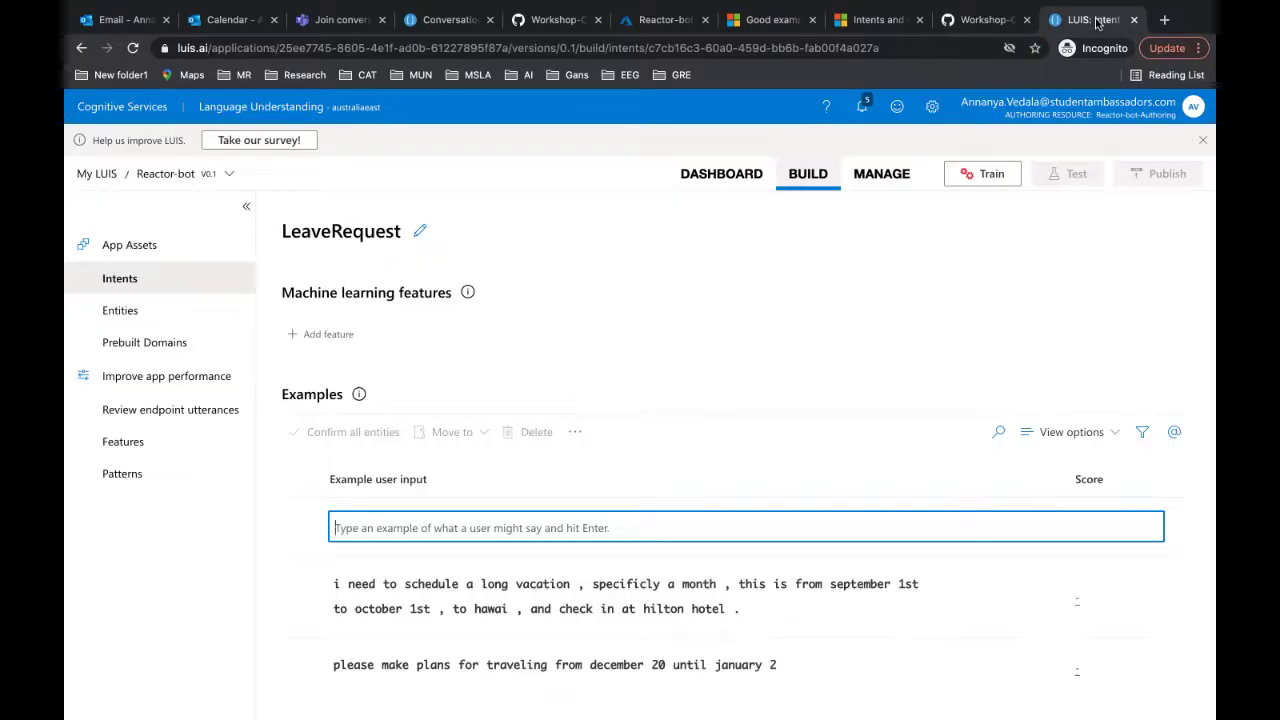
click(447, 524)
key(ctrl+v)
key(Return)
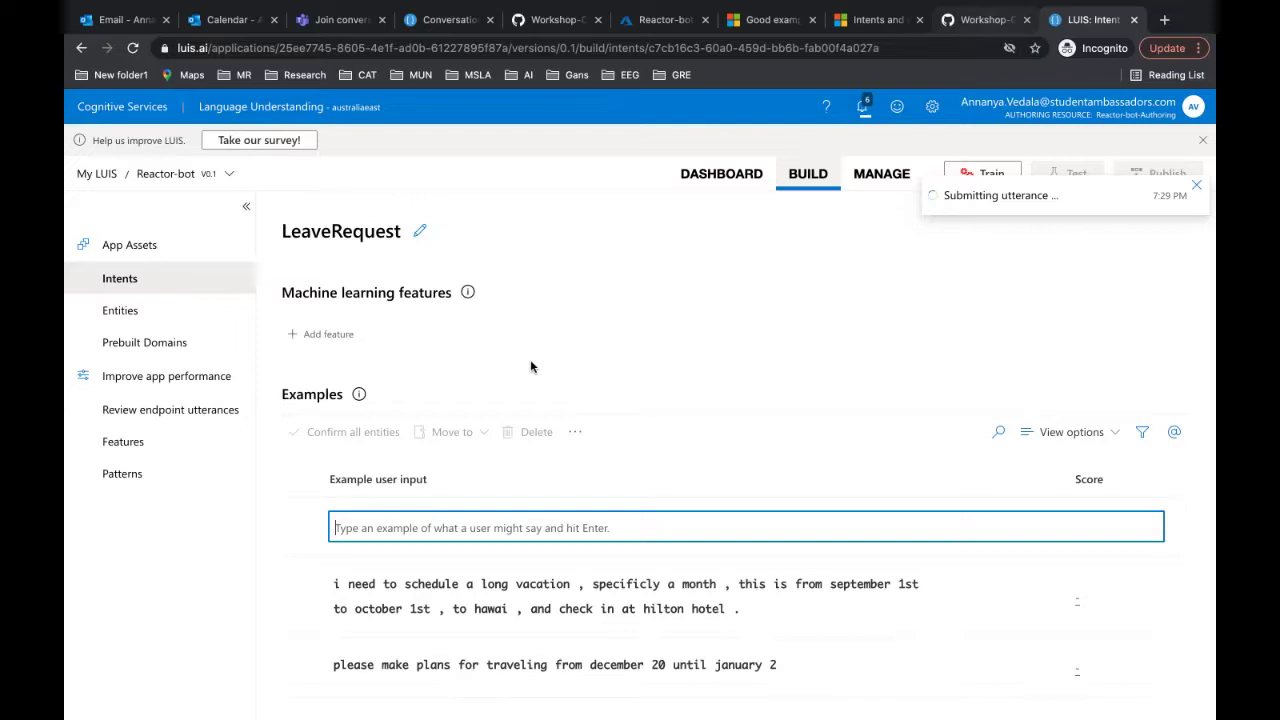
Step: Copy "Requesting a vacation starting on 12 of January and ending 12 of February" from the CSV and add it as a LeaveRequest example
key(ctrl+shift+Tab)
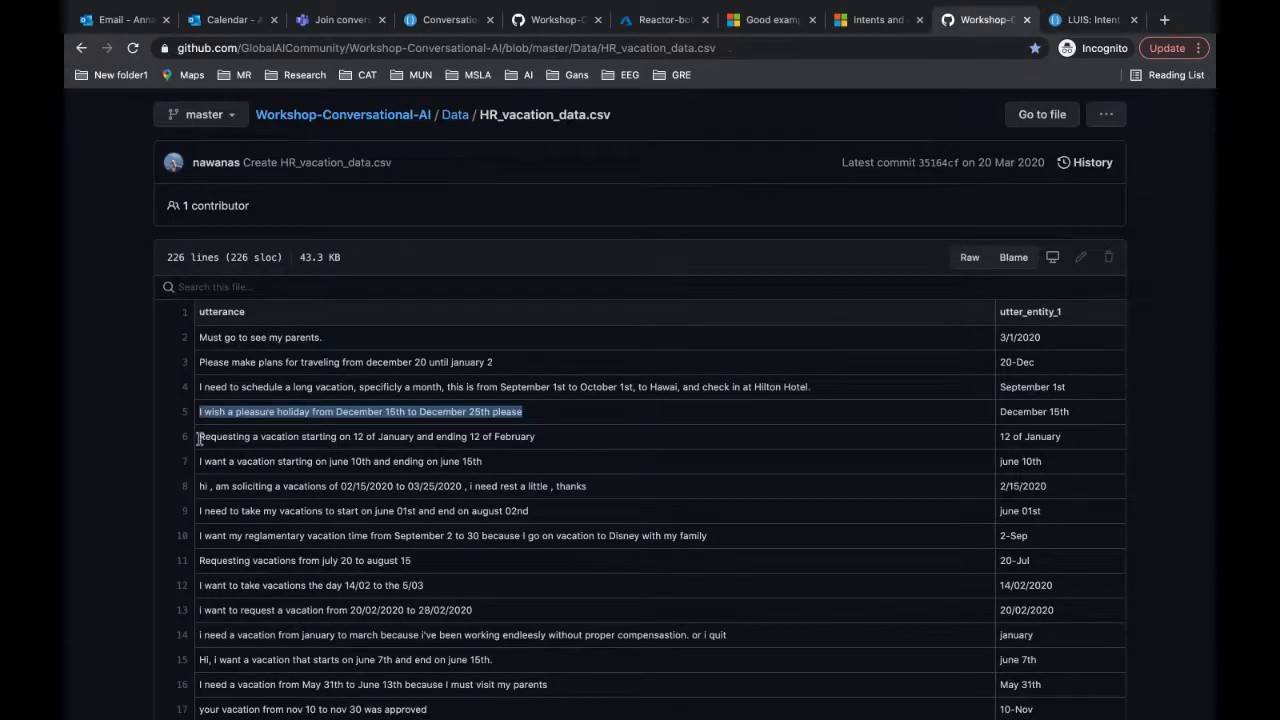
drag(199, 437, 540, 440)
key(ctrl+c)
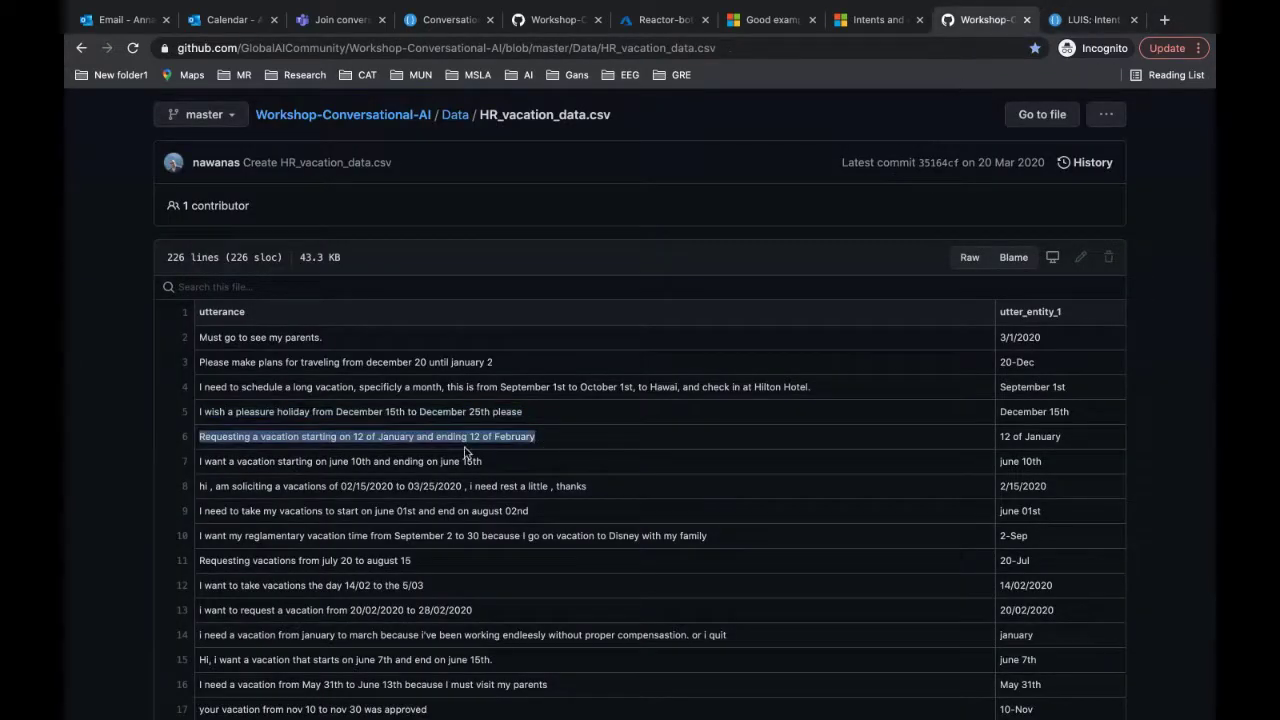
key(ctrl+Tab)
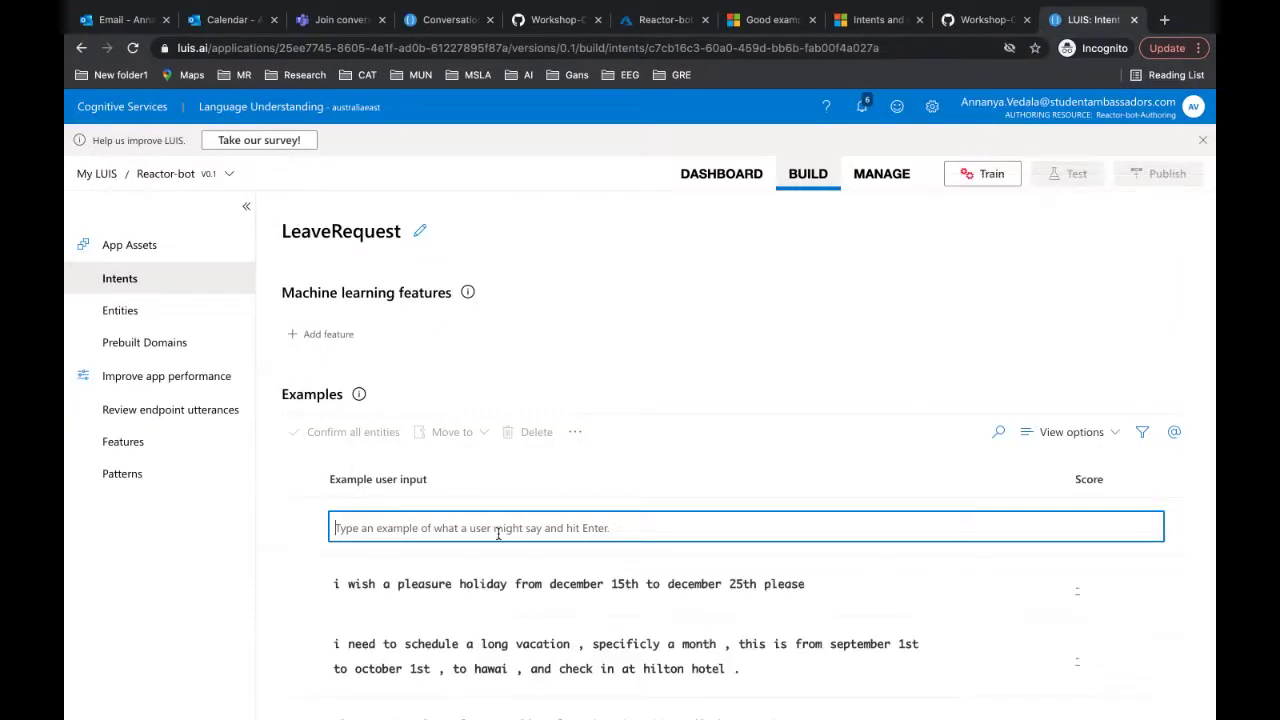
key(ctrl+v)
key(Return)
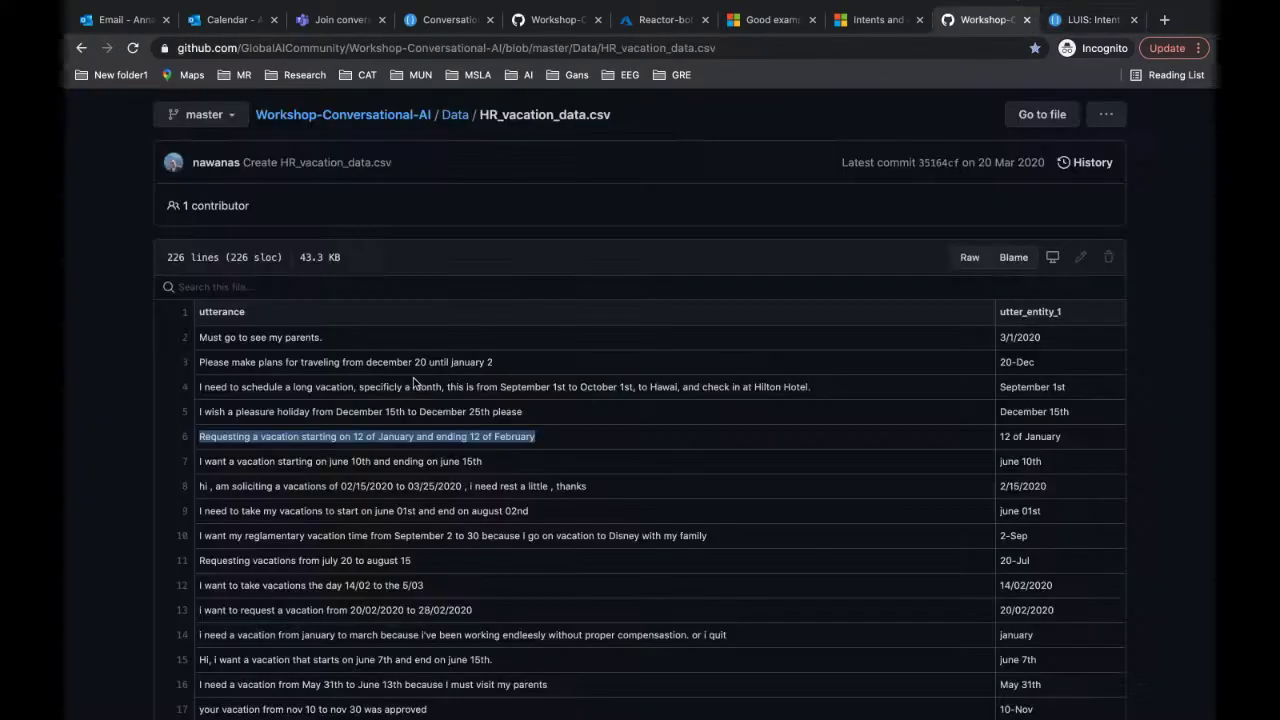
Step: Copy "I want a vacation starting on june 10th and ending on june 15th" from the CSV and add it as a LeaveRequest example
key(ctrl+shift+Tab)
drag(200, 463, 512, 466)
key(ctrl+c)
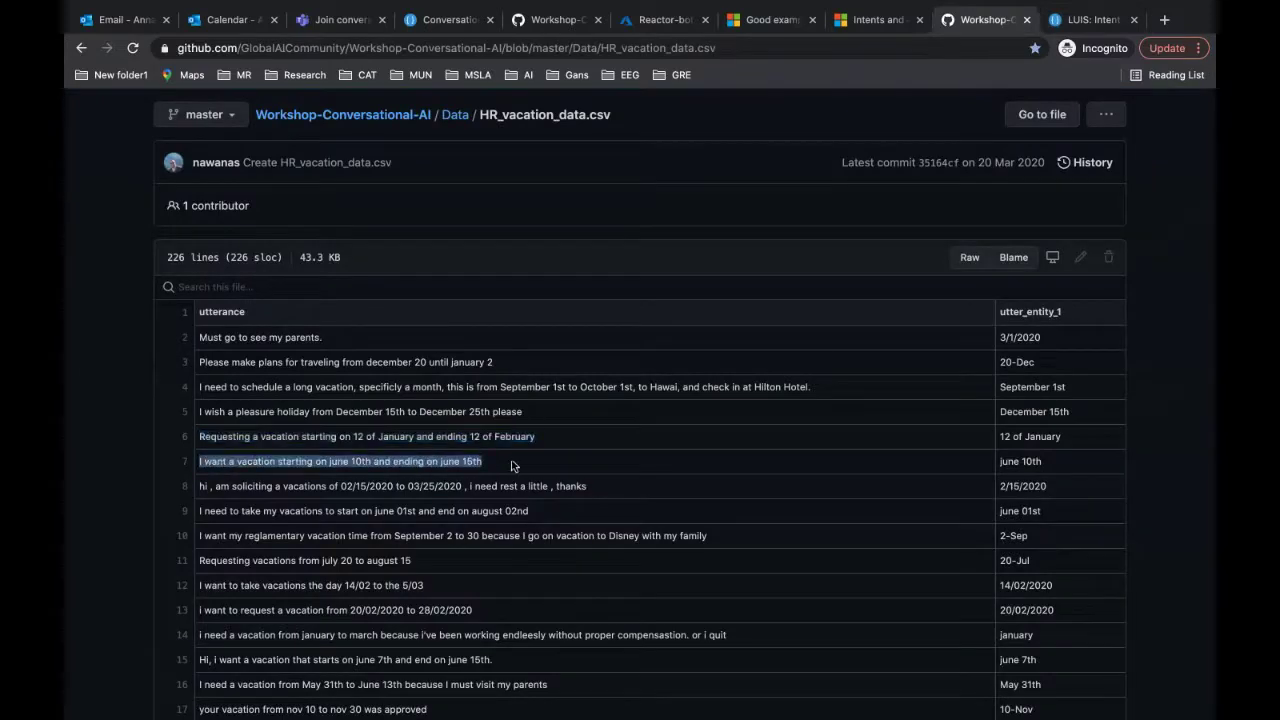
click(1096, 9)
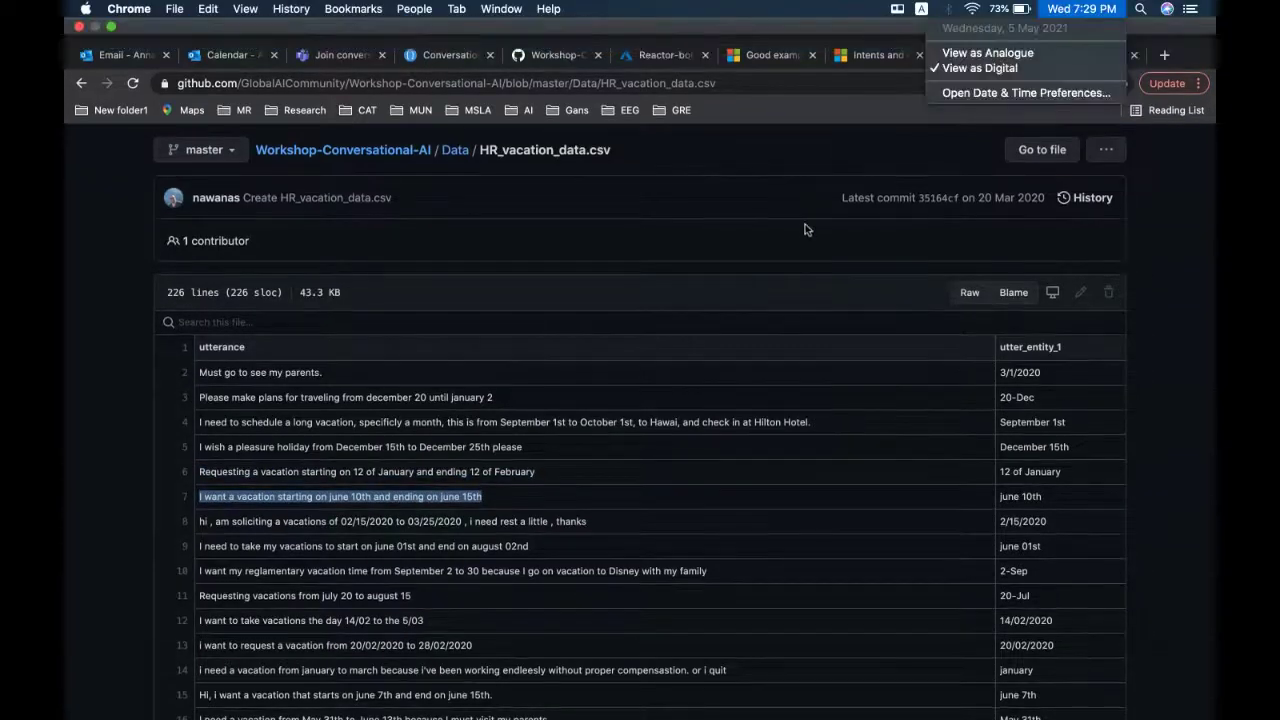
click(1163, 252)
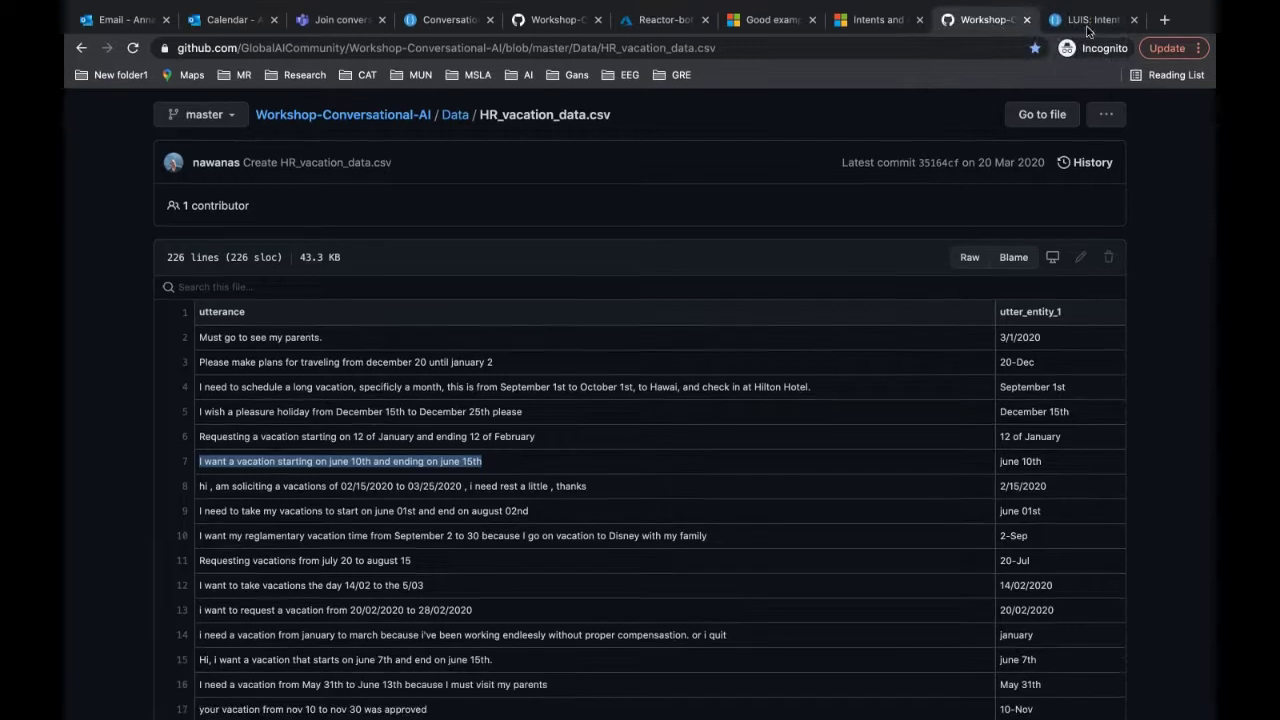
click(1090, 19)
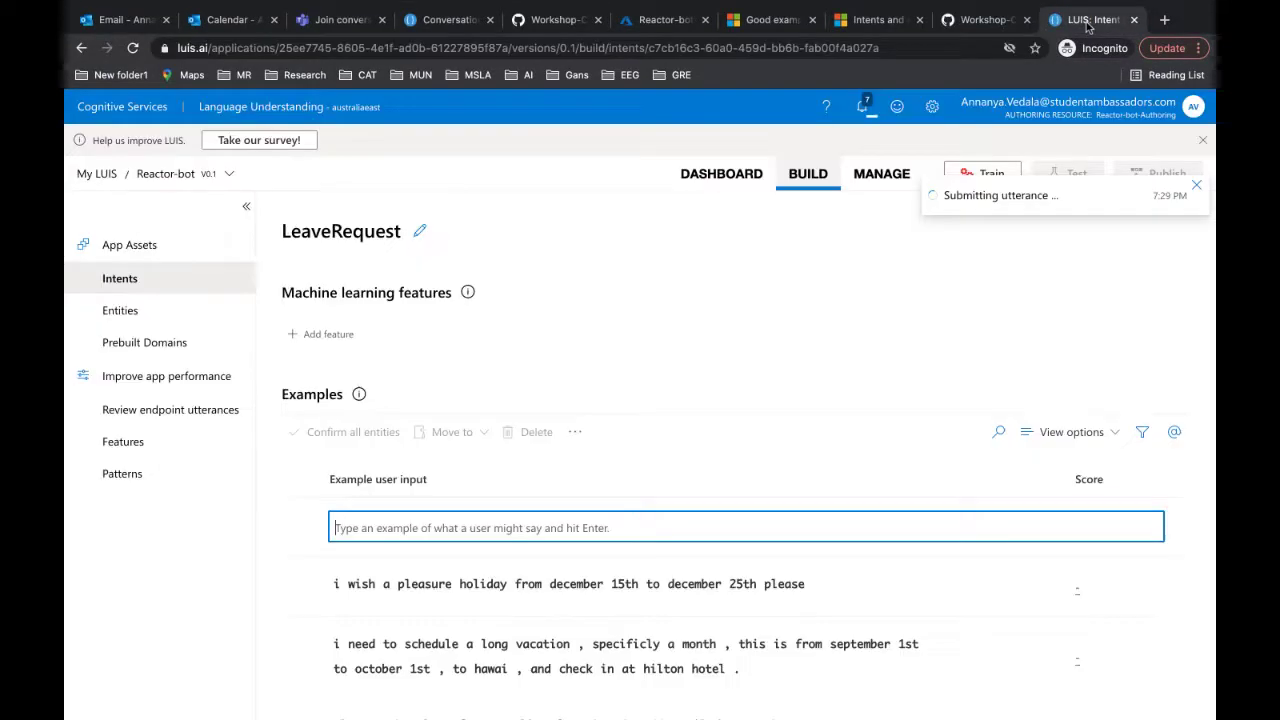
key(ctrl+v)
key(Return)
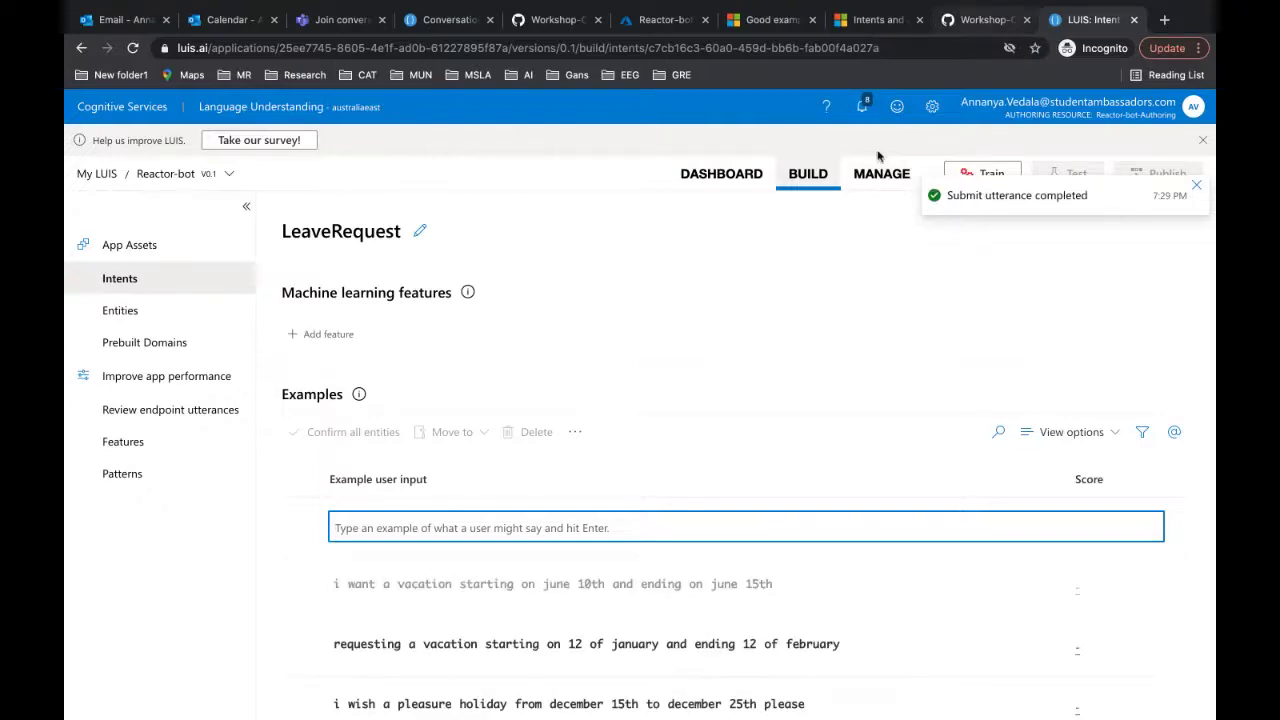
Step: Copy "hi , am soliciting a vacations of 02/15/2020 to 03/25/2020 , i need rest a little , thanks" from the CSV and add it as a LeaveRequest example
key(ctrl+shift+Tab)
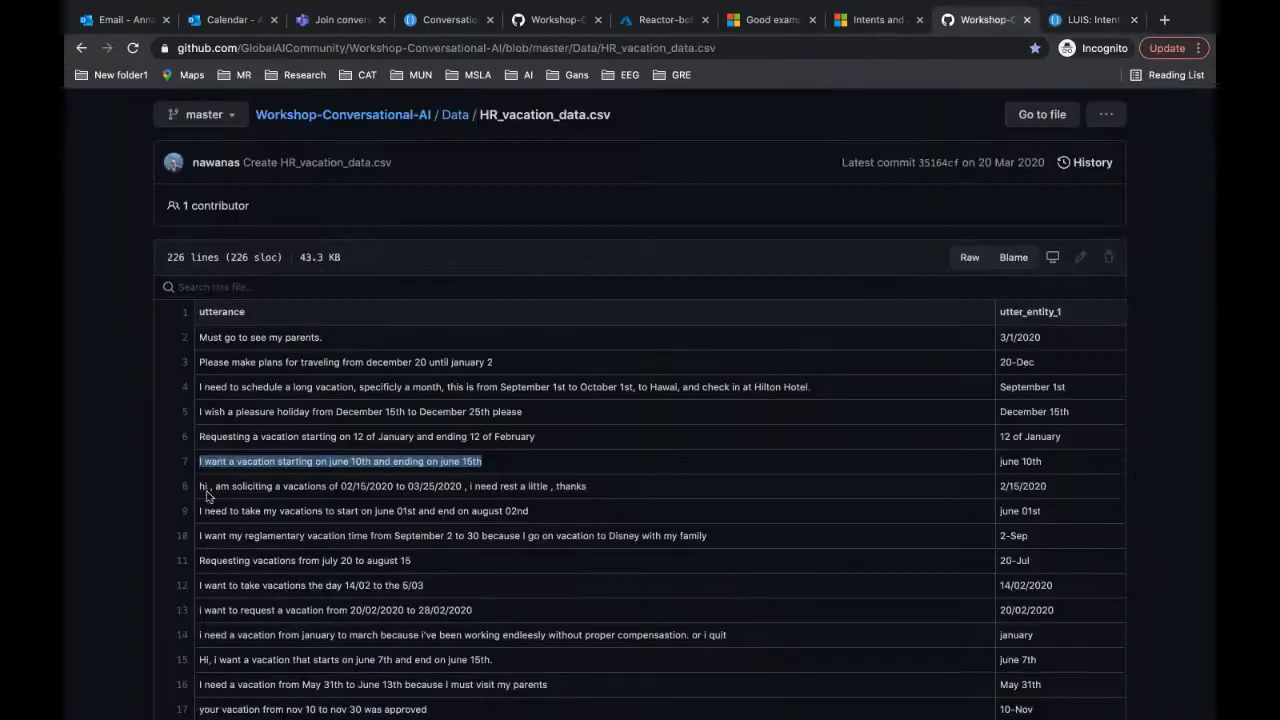
drag(200, 487, 571, 501)
key(ctrl+c)
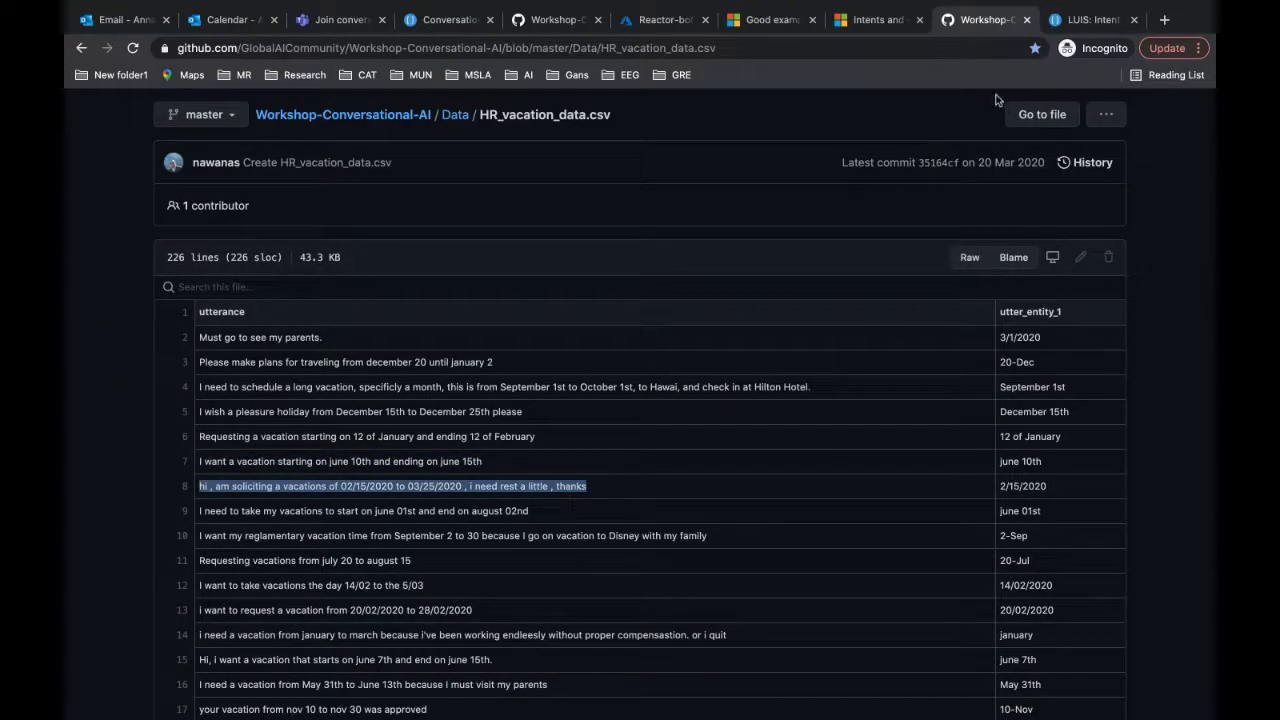
click(1091, 26)
key(ctrl+v)
key(Return)
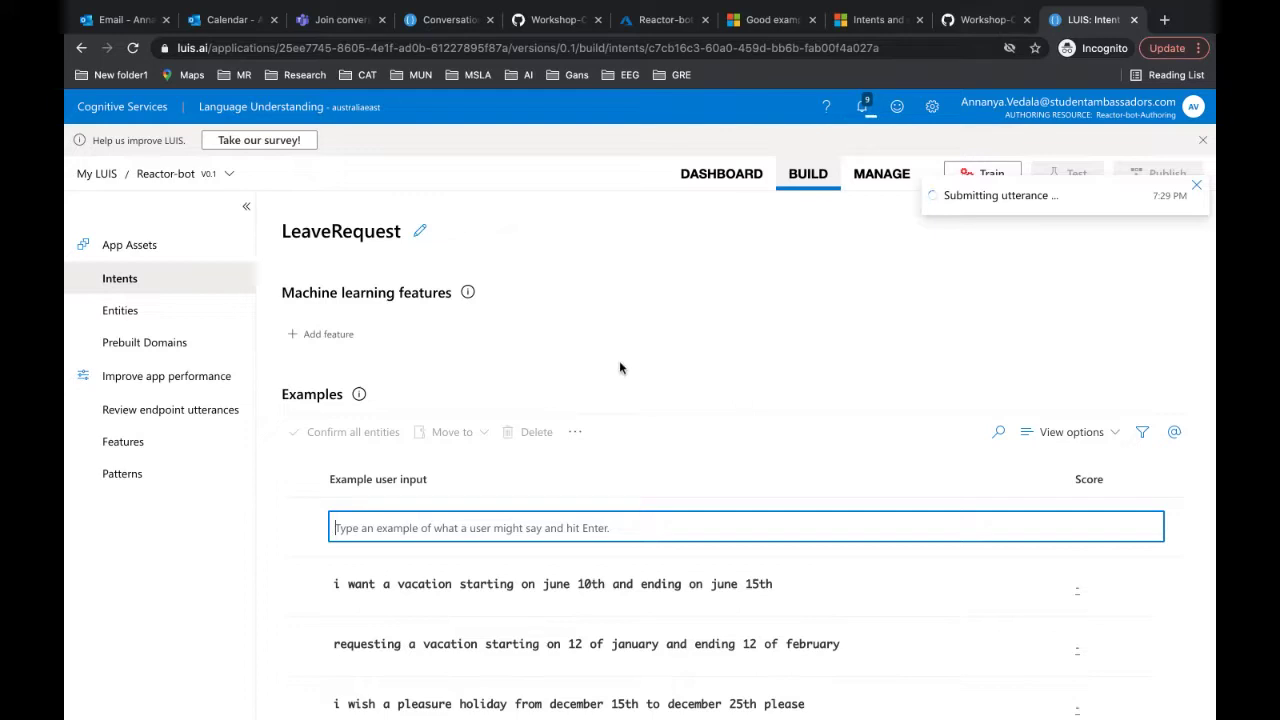
Step: Copy "I need to take my vacations to start on june 01st and end on august 02nd" from the CSV and add it as a LeaveRequest example
key(ctrl+shift+Tab)
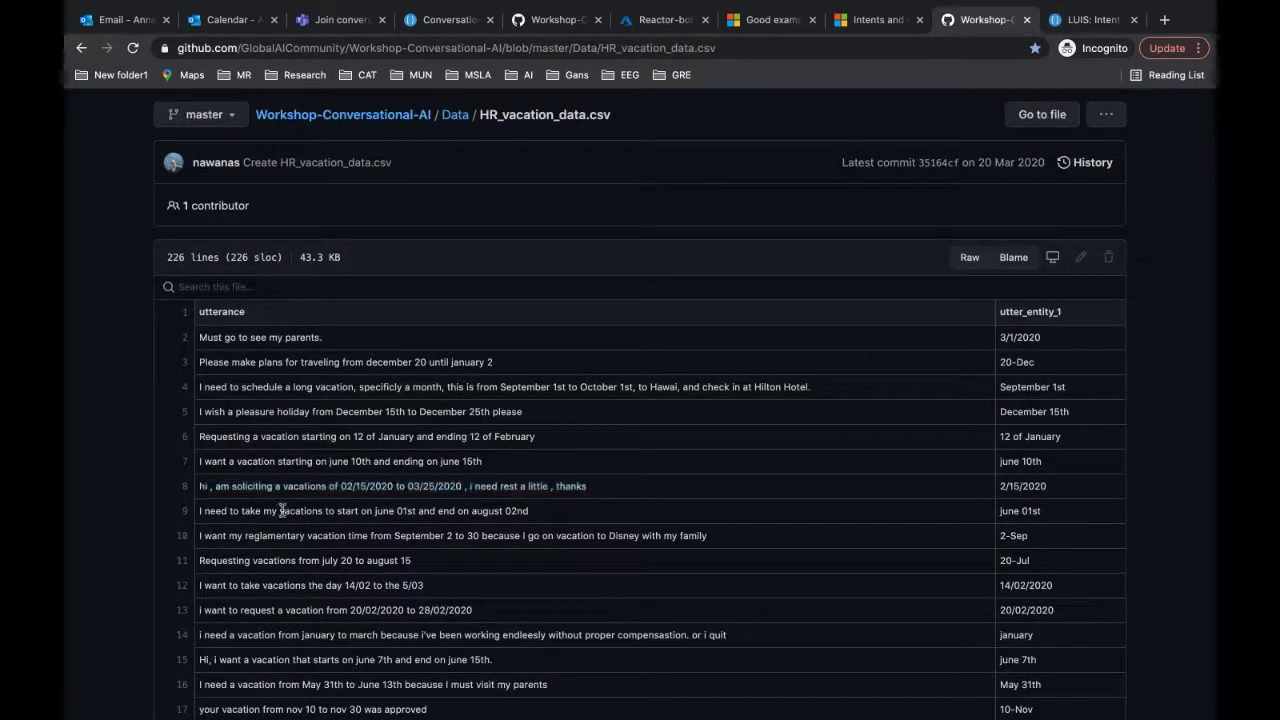
triple_click(533, 512)
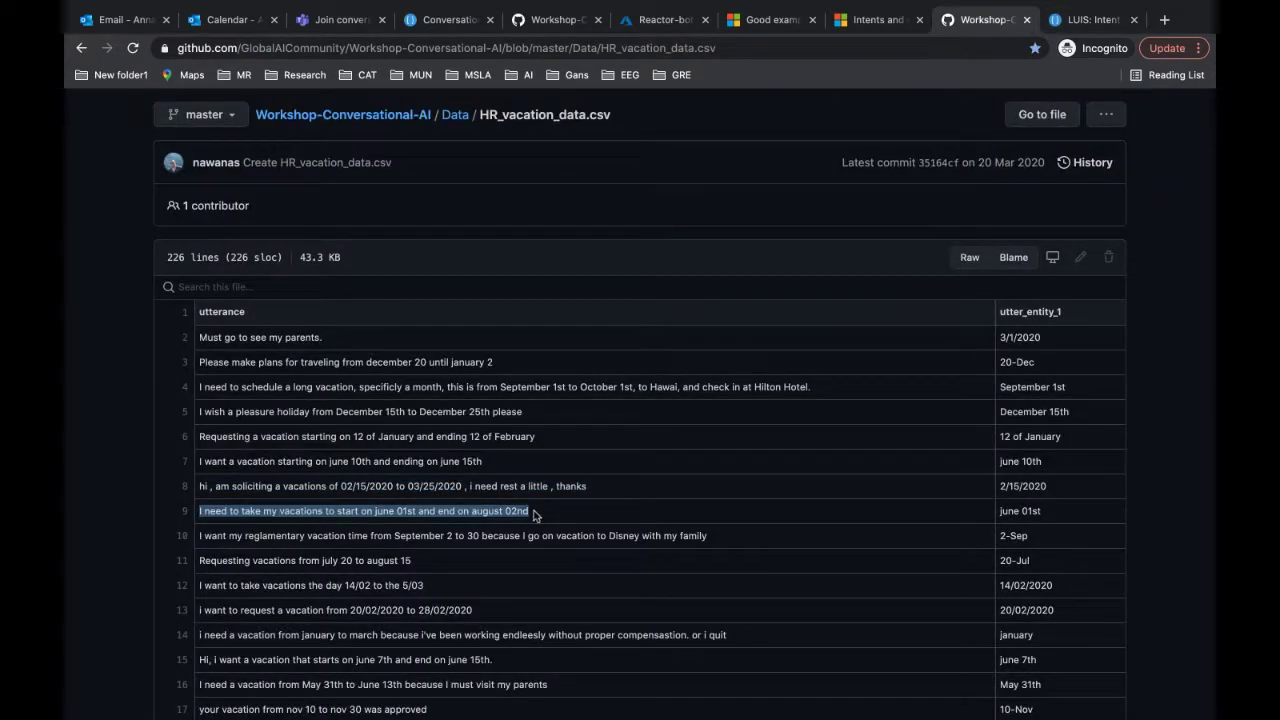
click(1083, 22)
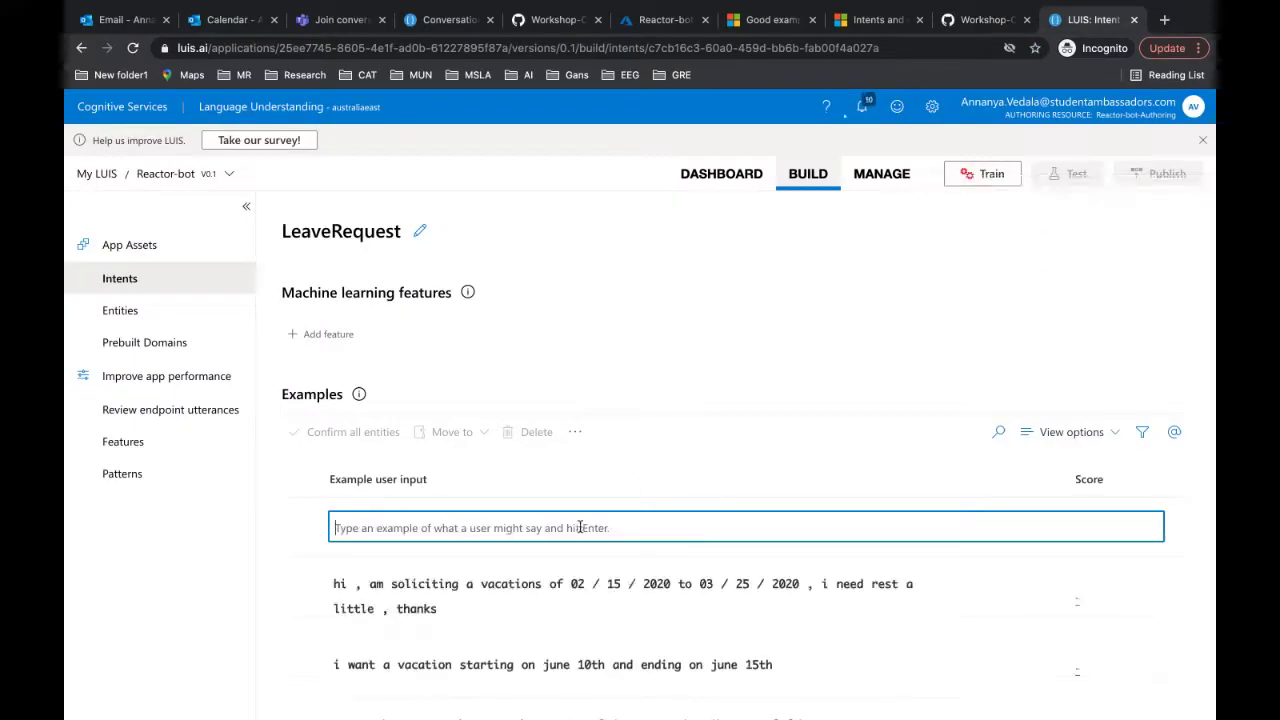
key(ctrl+v)
key(Return)
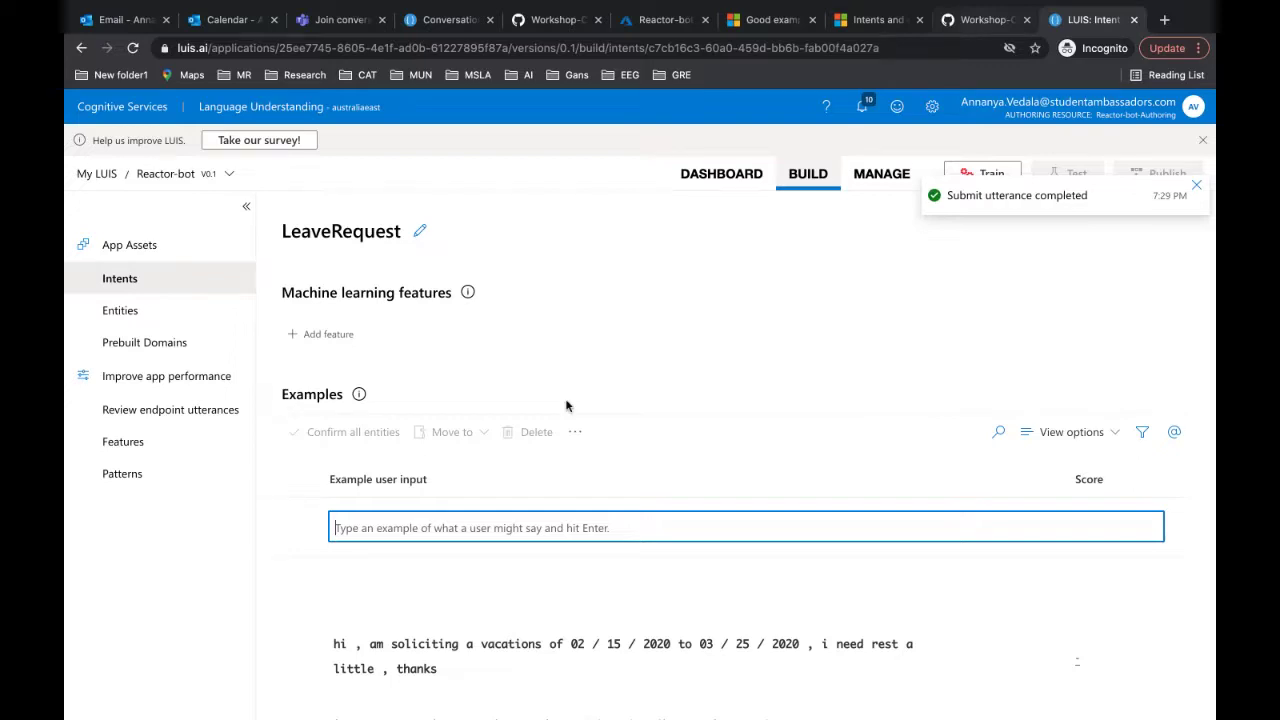
Step: Add "I want my reglamentary vacation time from September 2 to 30 because I go on vacation to Disney with my family" from the CSV to LeaveRequest
key(ctrl+shift+Tab)
mouse_move(197, 535)
mouse_down()
mouse_move(727, 535)
mouse_move(193, 540)
mouse_up()
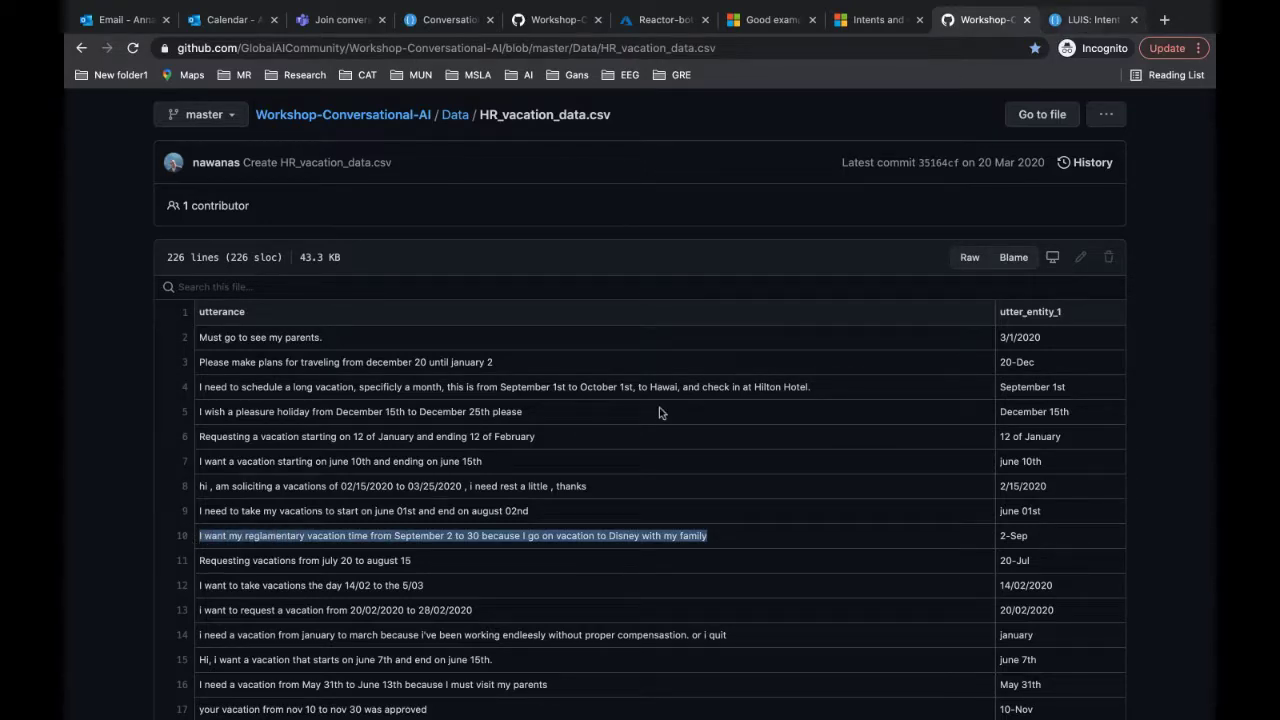
key(ctrl+Tab)
text(I want my supervisory vacation time from September 2 to 20 because I go on vacation to Disney with my family)
key(Return)
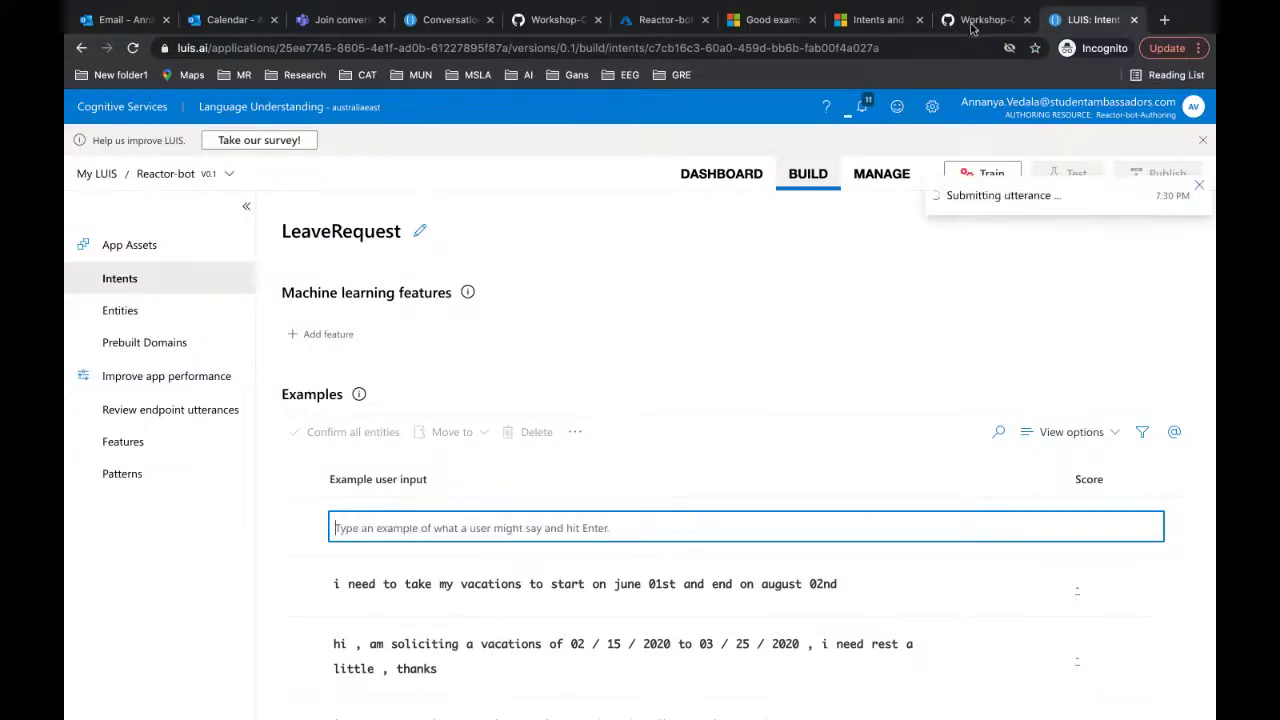
Step: Copy "Requesting vacations from july 20 to august 15" from the CSV and add it as a LeaveRequest example
key(ctrl+shift+Tab)
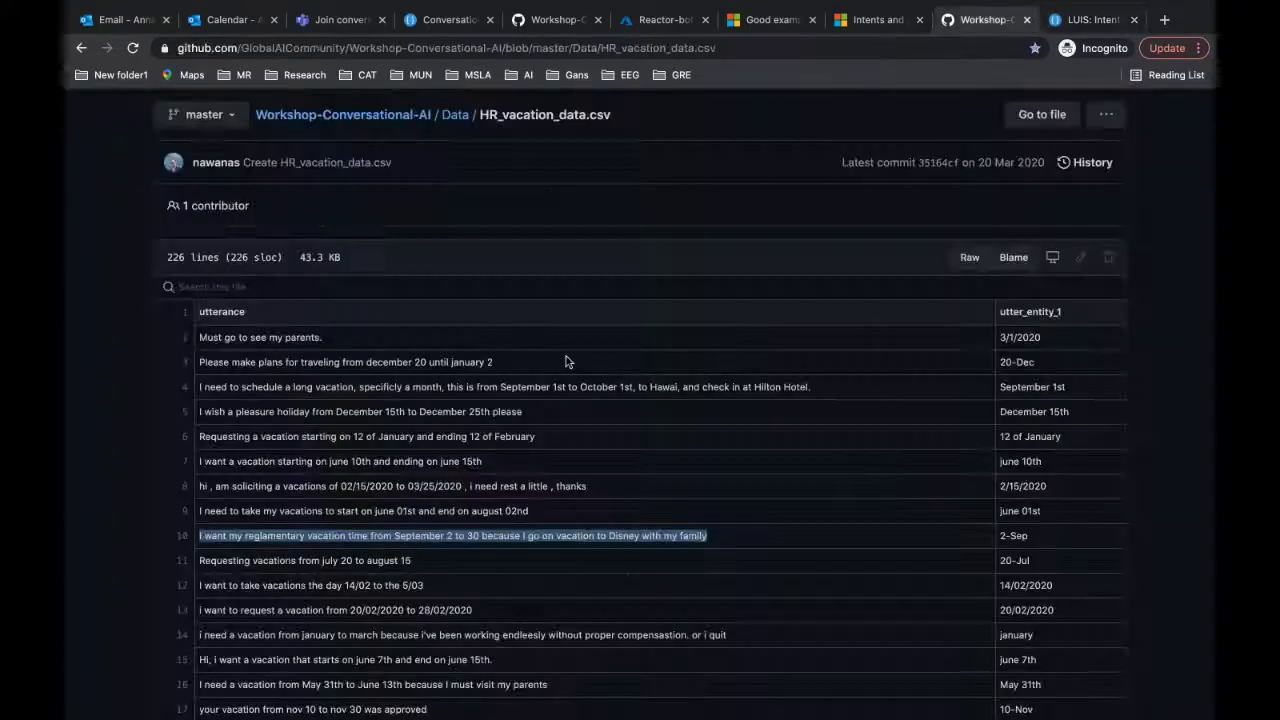
drag(200, 561, 418, 566)
key(ctrl+c)
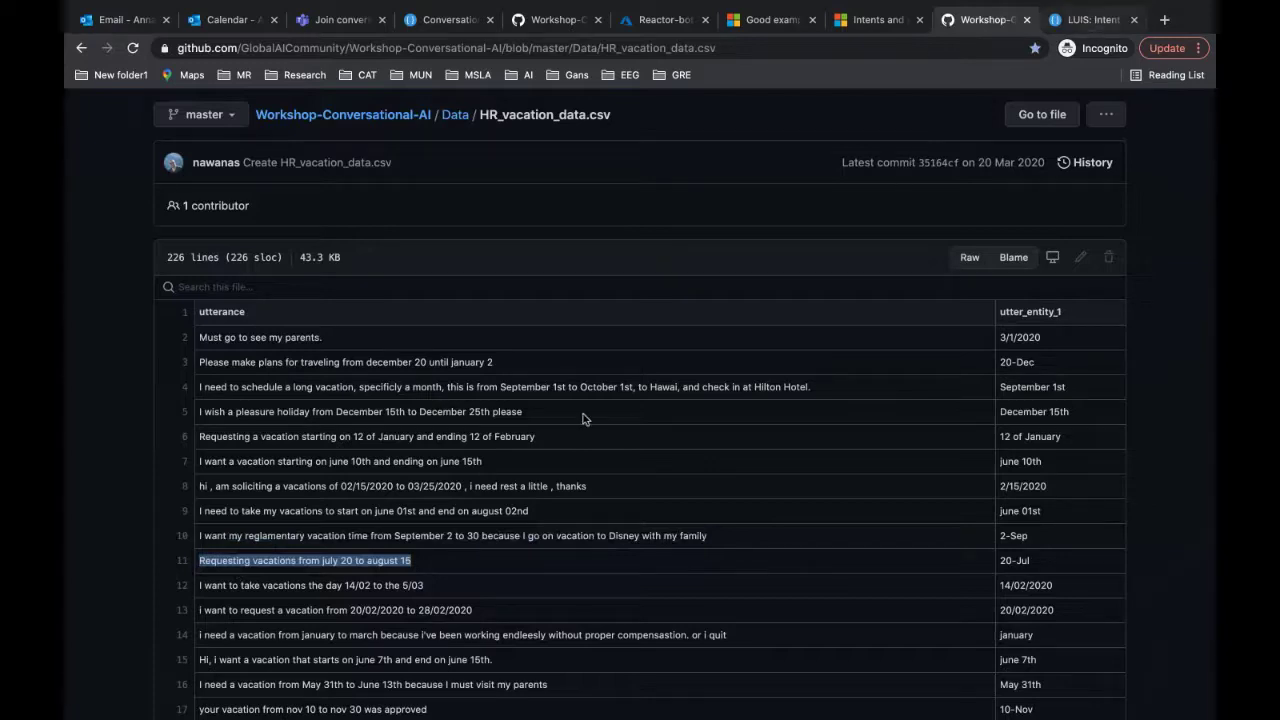
key(ctrl+Tab)
key(ctrl+v)
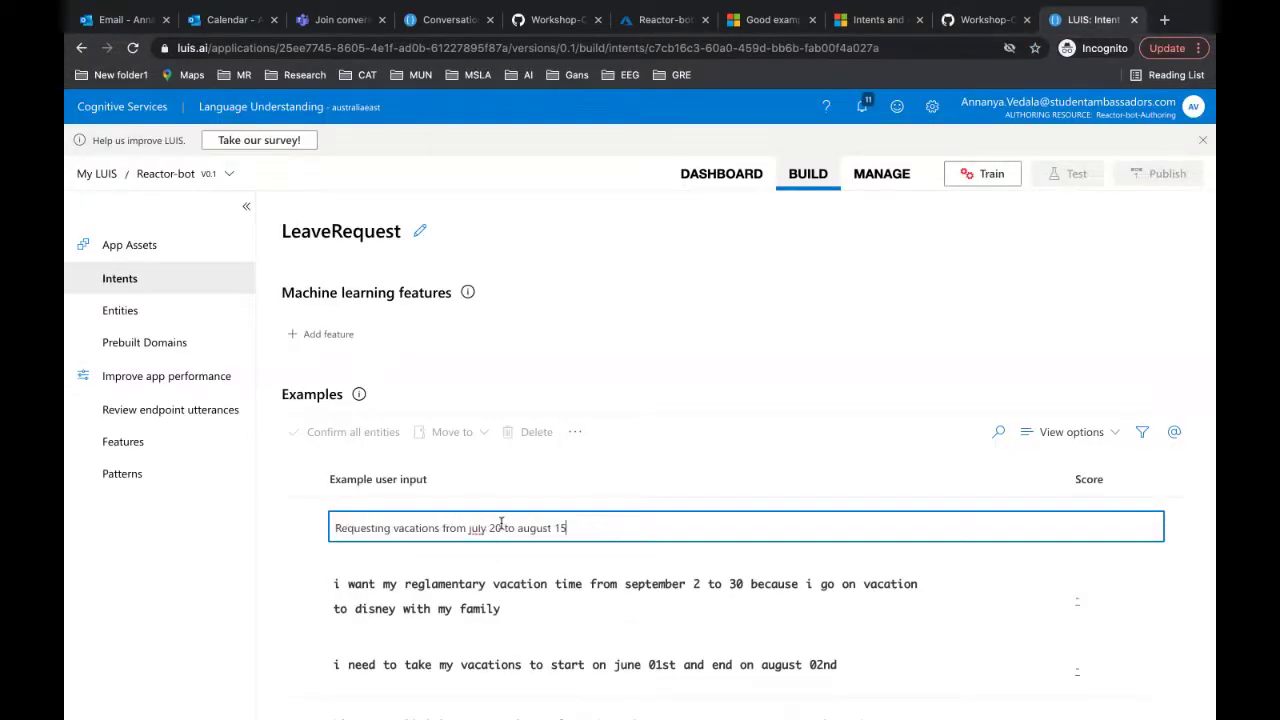
key(Return)
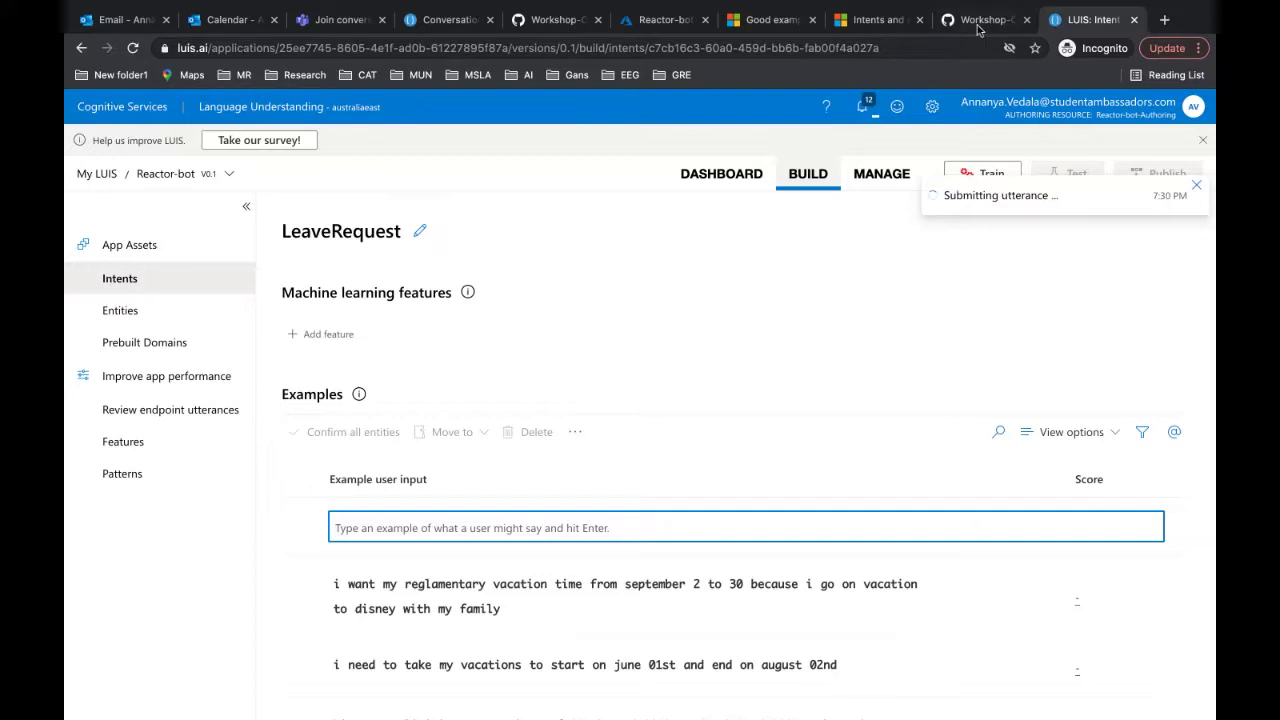
Step: Copy "I want to take vacations the day 14/02 to the 5/03" from the CSV and add it as a LeaveRequest example
click(978, 30)
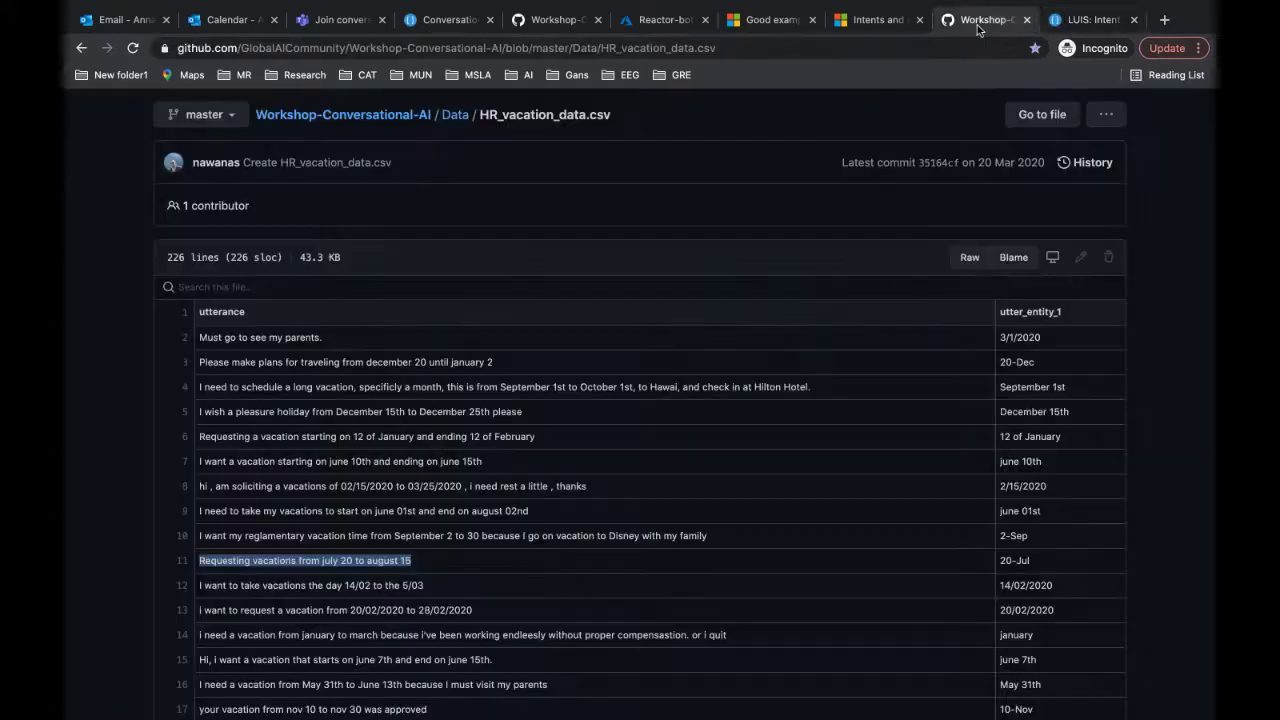
drag(203, 588, 490, 586)
key(super+c)
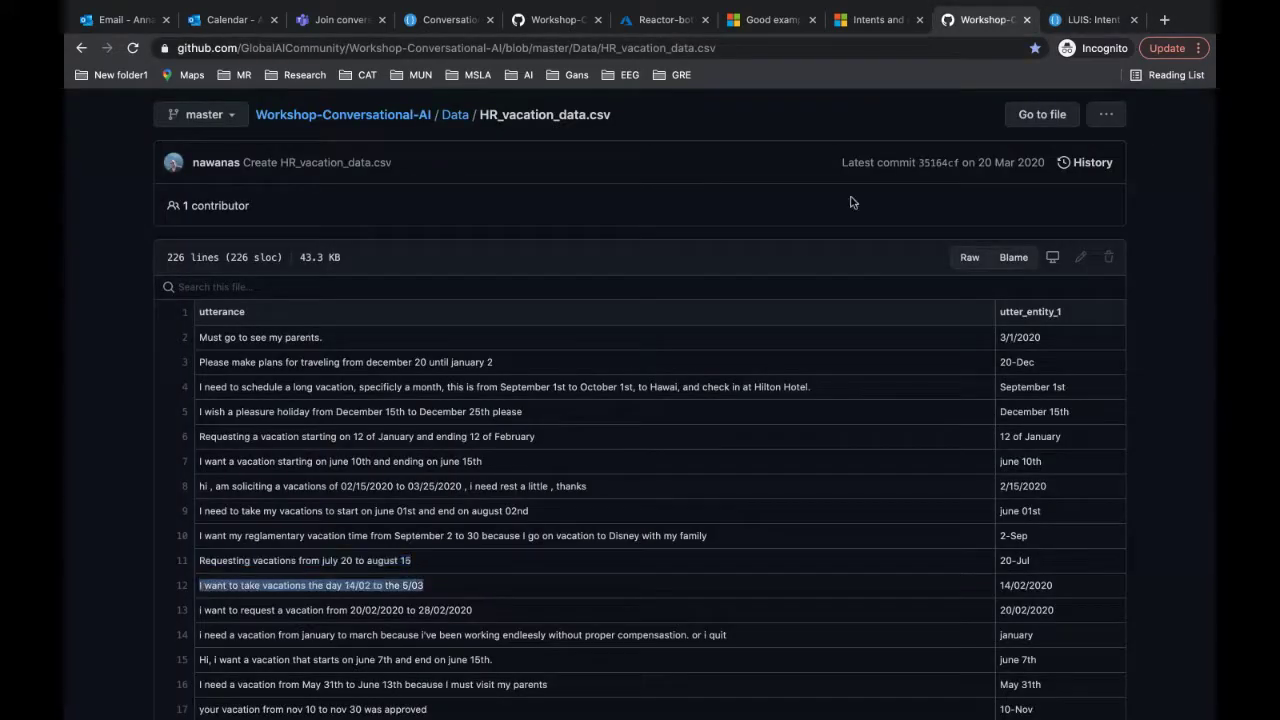
click(1088, 22)
key(super+v)
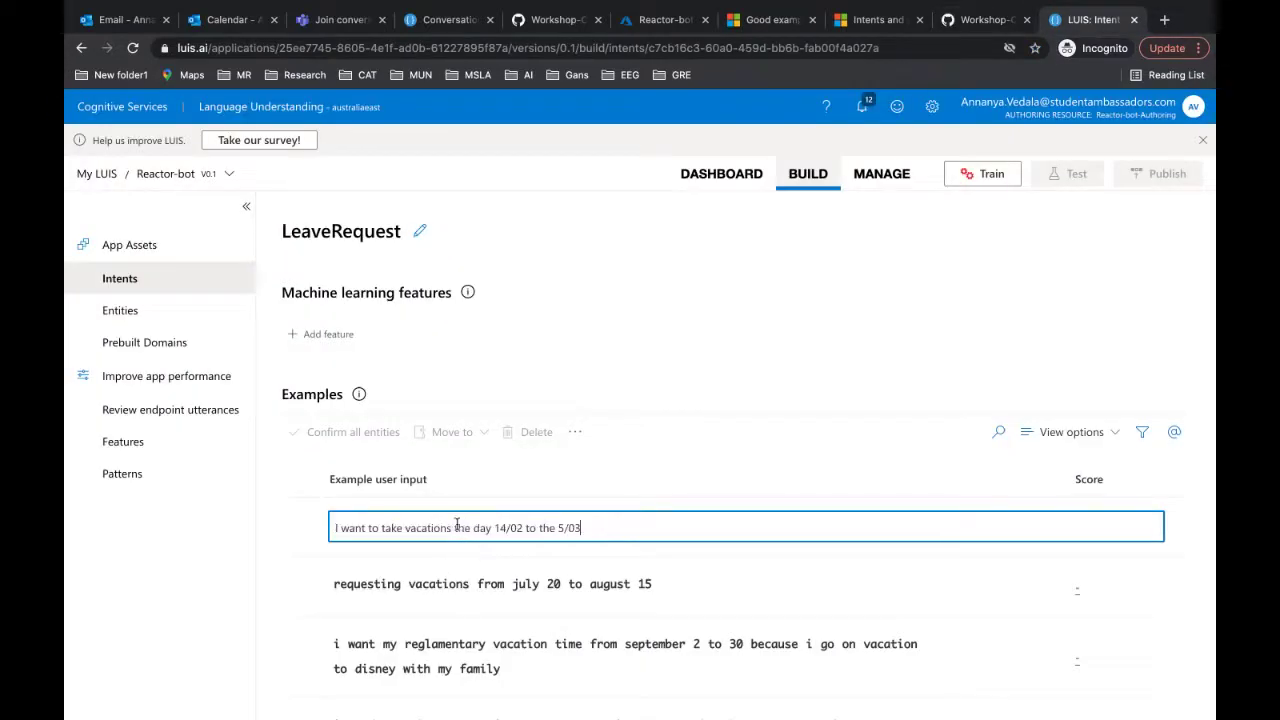
key(Return)
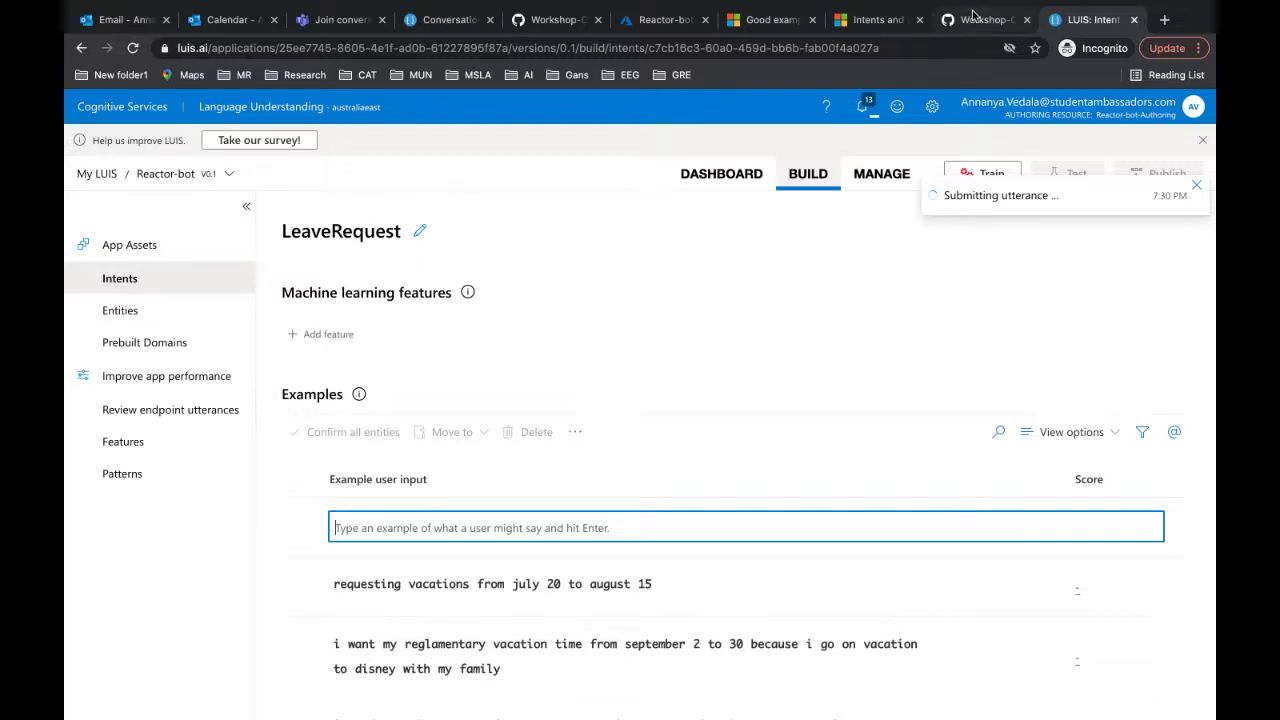
Step: Copy "I want to request a vacation from 20/02/2020 to 28/02/2020" from the CSV and add it as a LeaveRequest example
click(972, 14)
drag(199, 610, 478, 611)
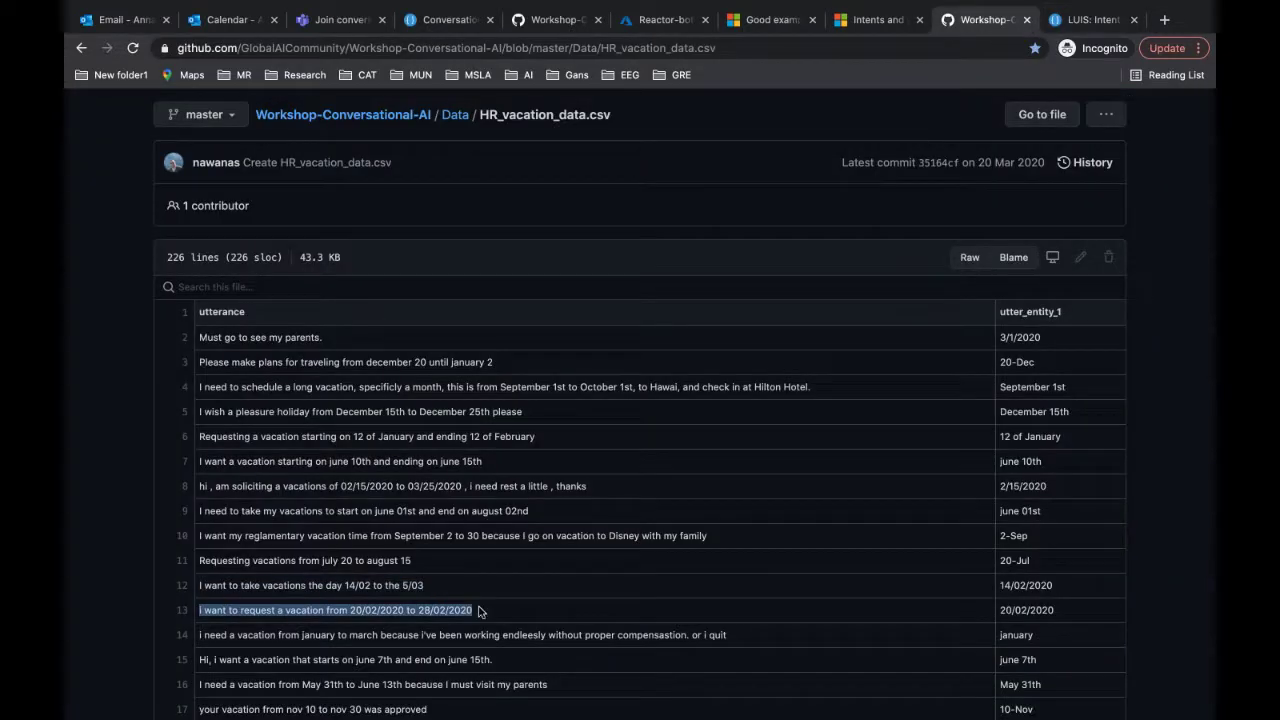
click(1112, 27)
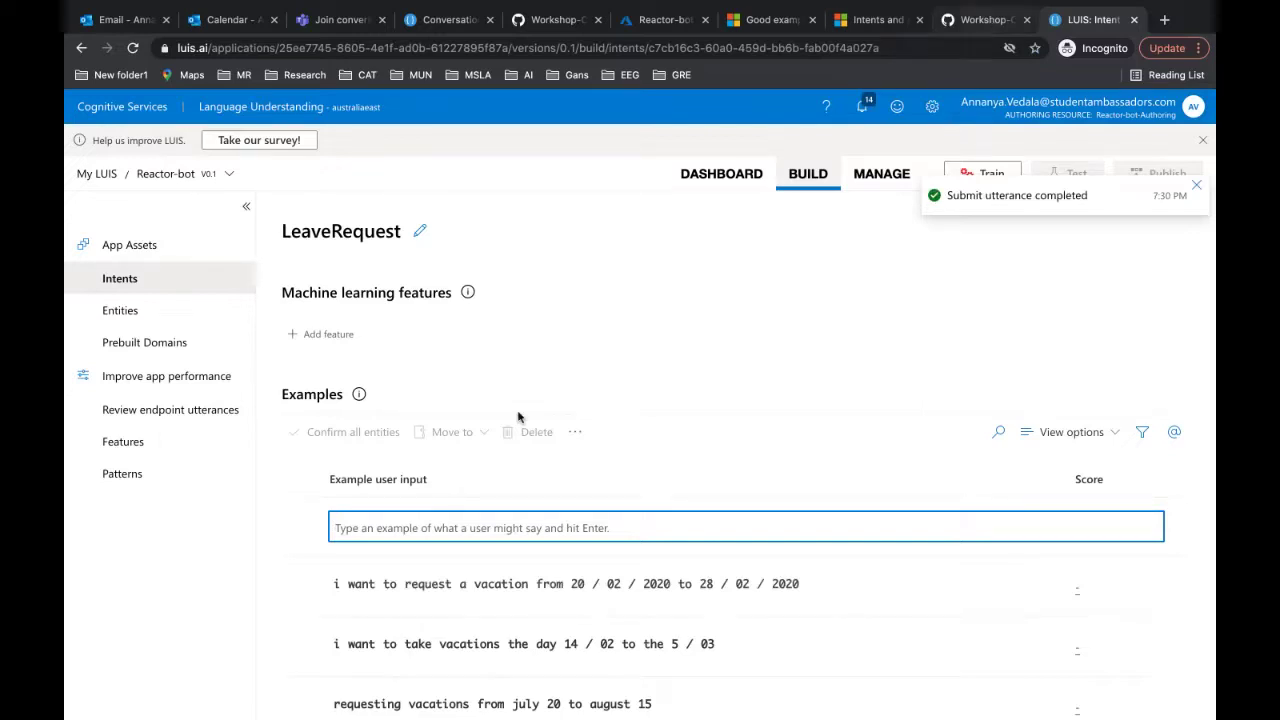
Step: Add "i need a vacation from january to march because i've been working endleesly without proper compensastion. or i quit" from the CSV to LeaveRequest
key(ctrl+shift+Tab)
drag(200, 636, 730, 637)
key(ctrl+c)
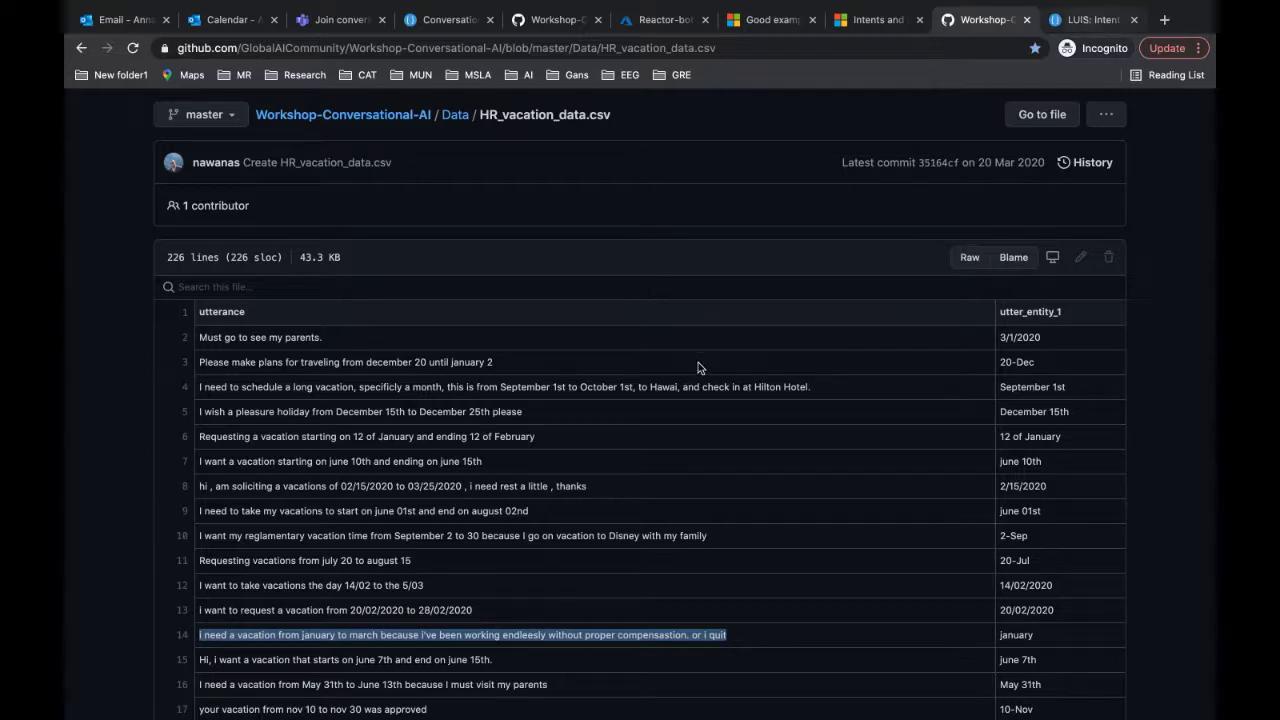
key(ctrl+Tab)
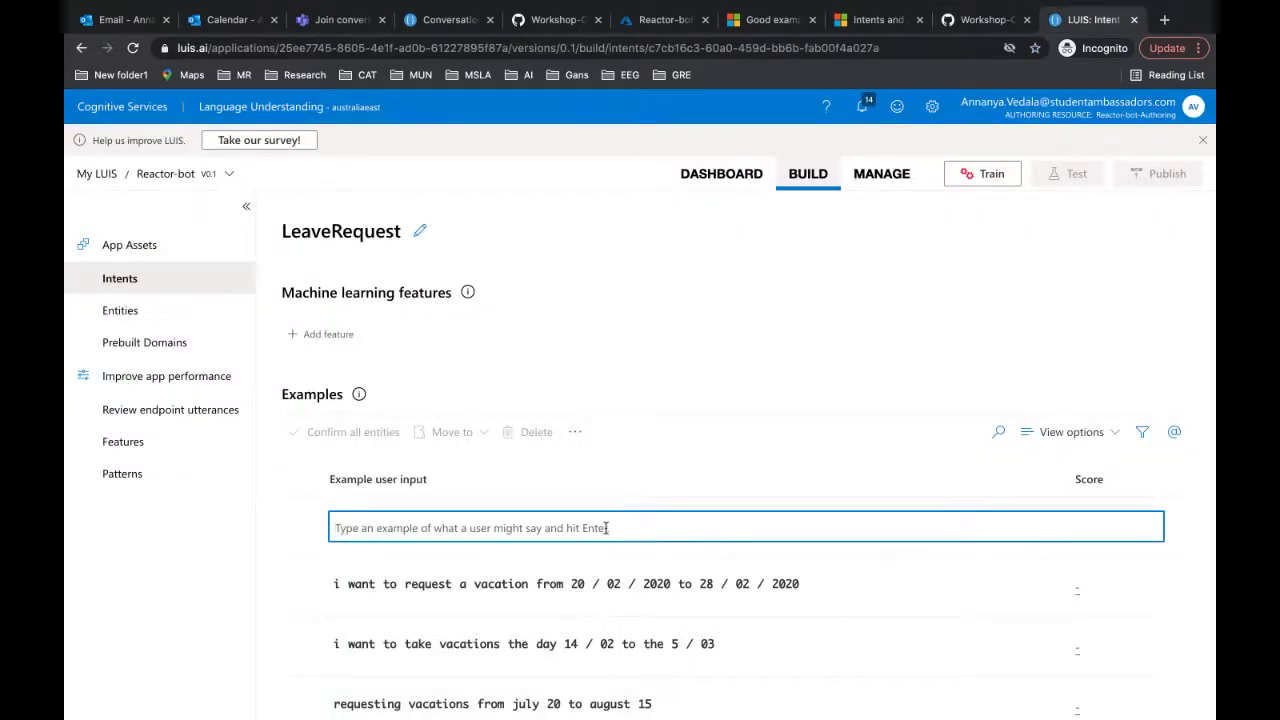
key(ctrl+v)
key(Return)
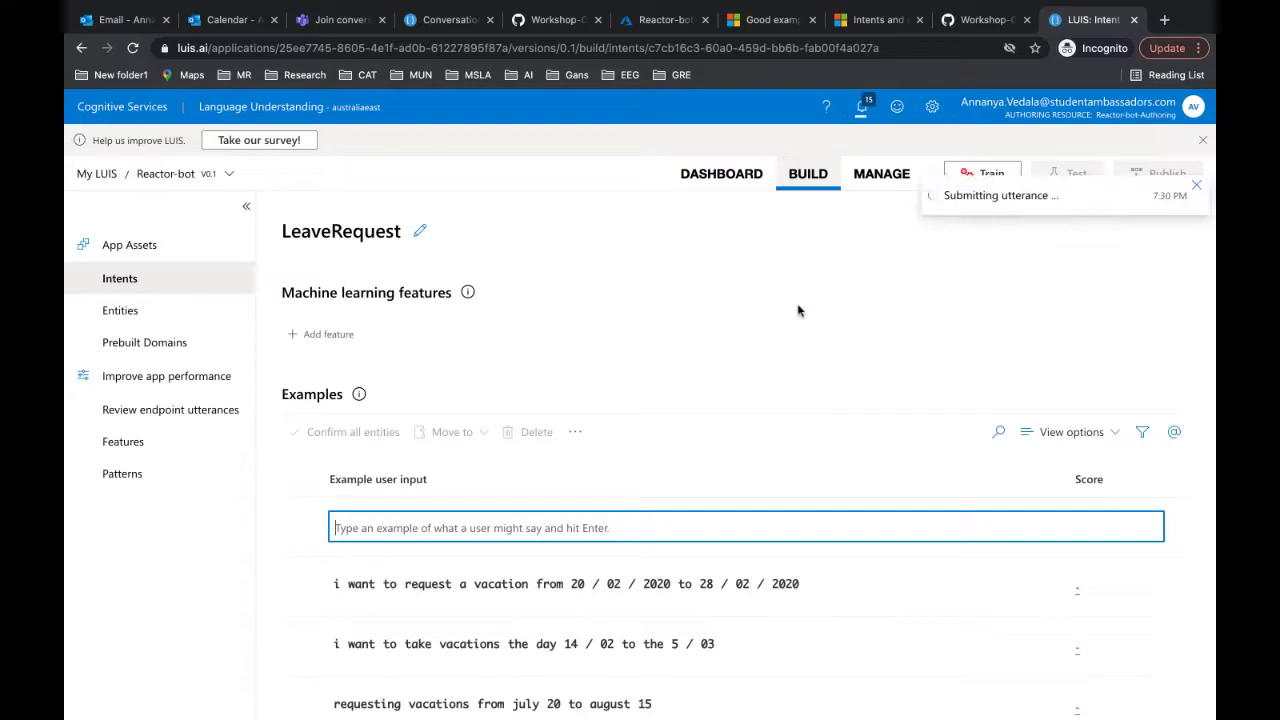
scroll(700, 581, down, 2)
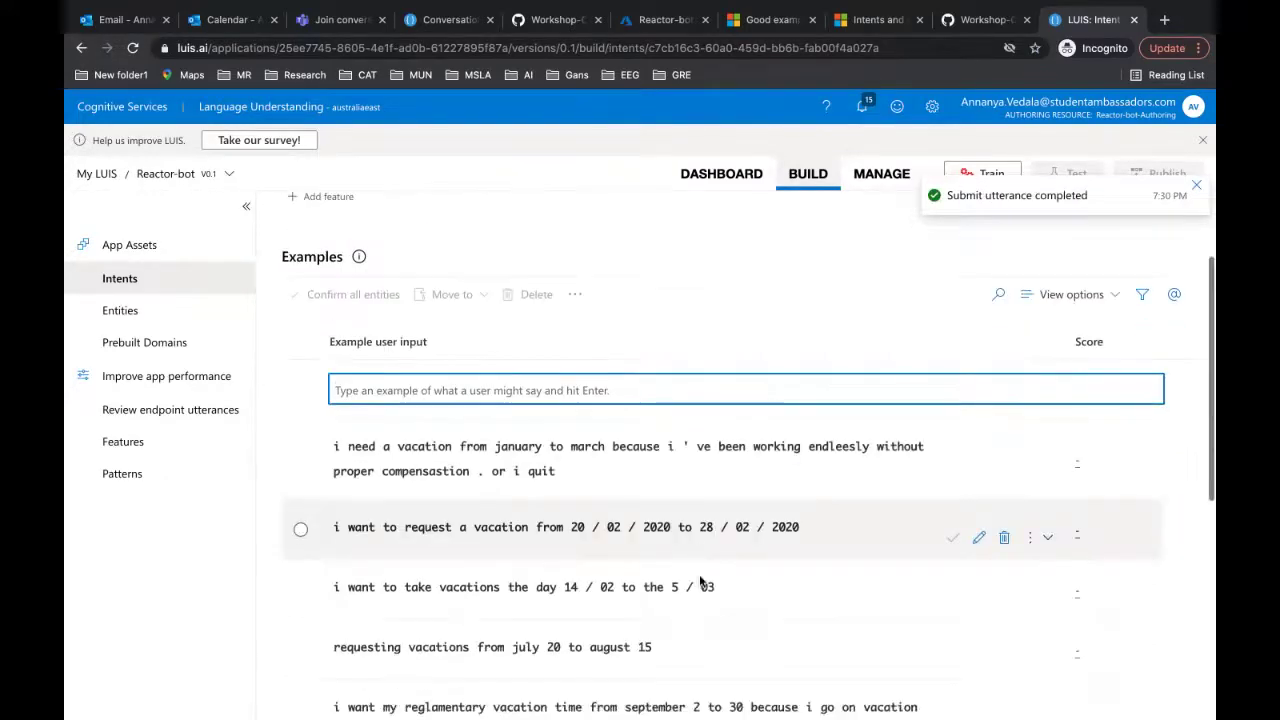
Step: Copy "Hi, i want a vacation that starts on june 7th and end on june 15th." from the CSV and add it to LeaveRequest
click(983, 22)
scroll(197, 614, down, 1)
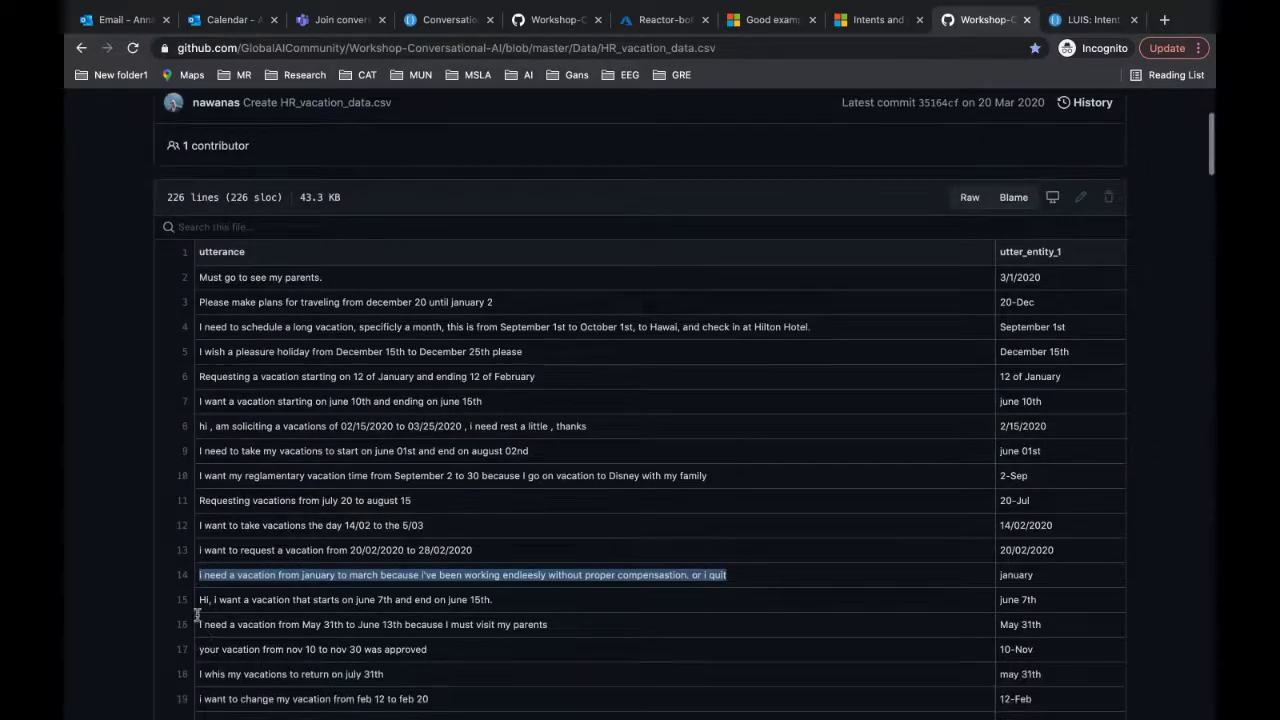
drag(199, 599, 428, 600)
click(517, 597)
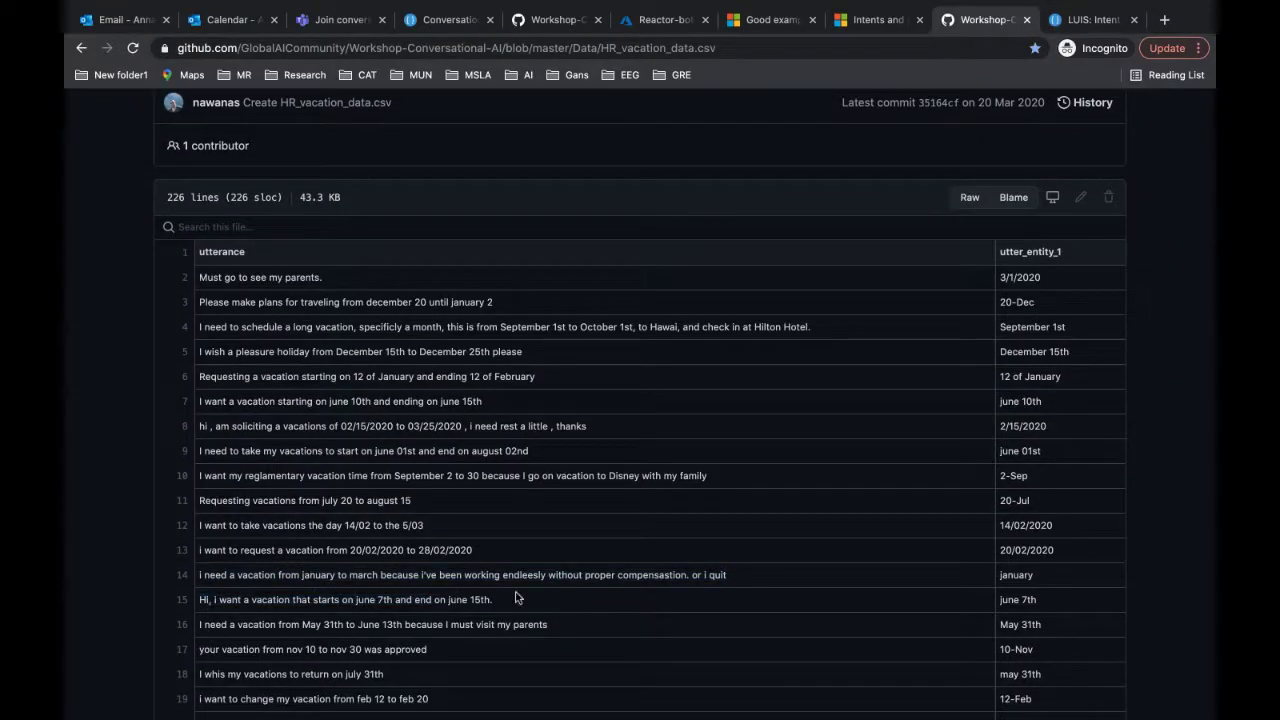
triple_click(502, 603)
key(ctrl+c)
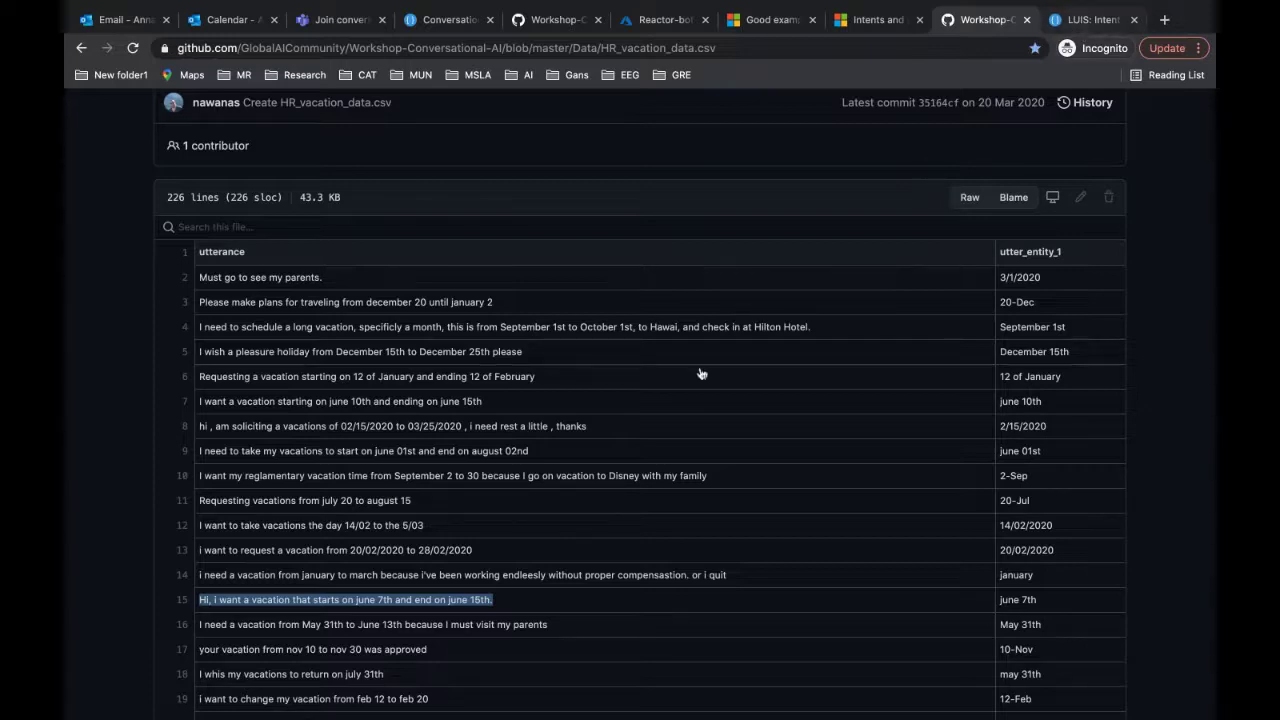
key(ctrl+Tab)
key(ctrl+v)
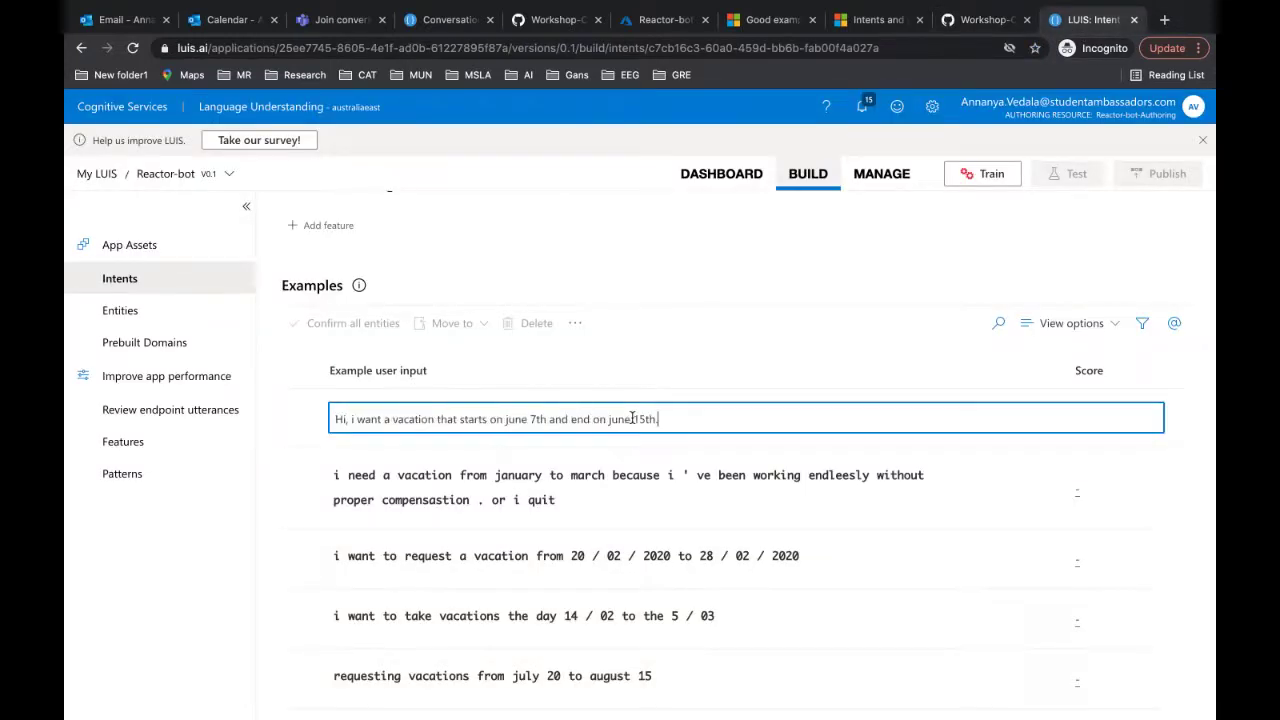
key(Return)
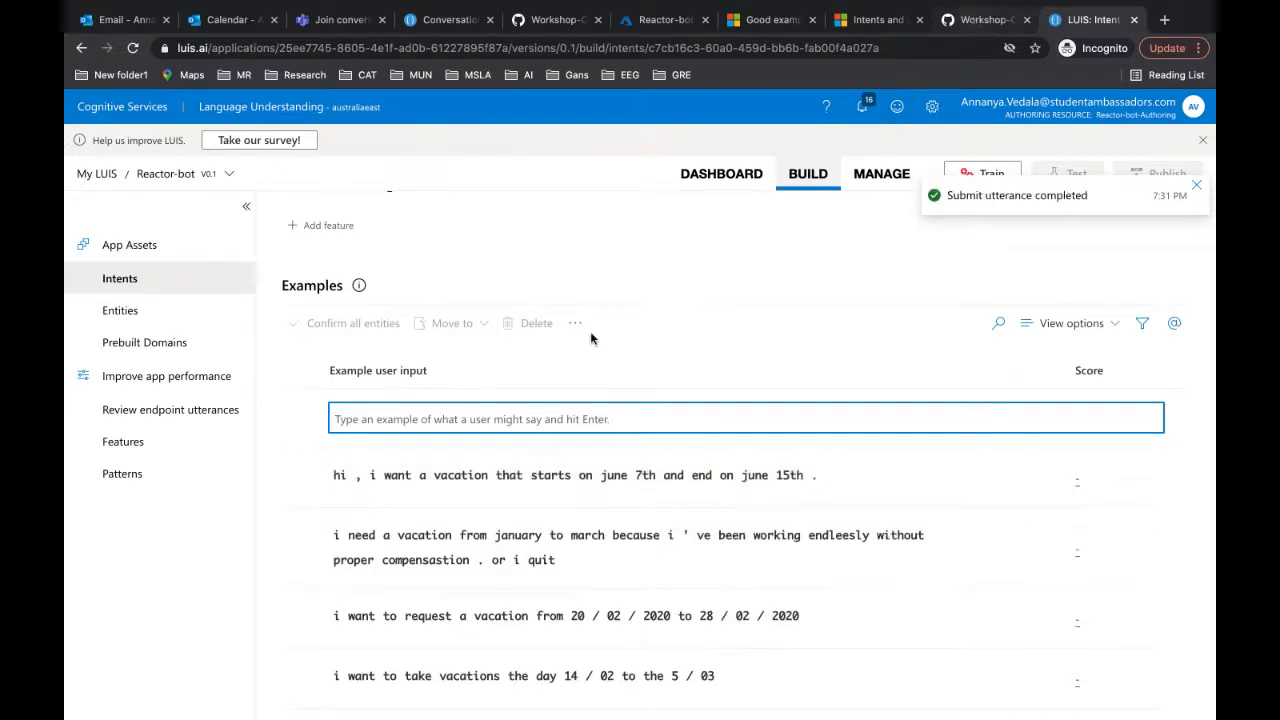
Step: Add "I need a vacation from May 31th to June 13th because I must visit my parents" from the CSV to LeaveRequest
key(ctrl+shift+Tab)
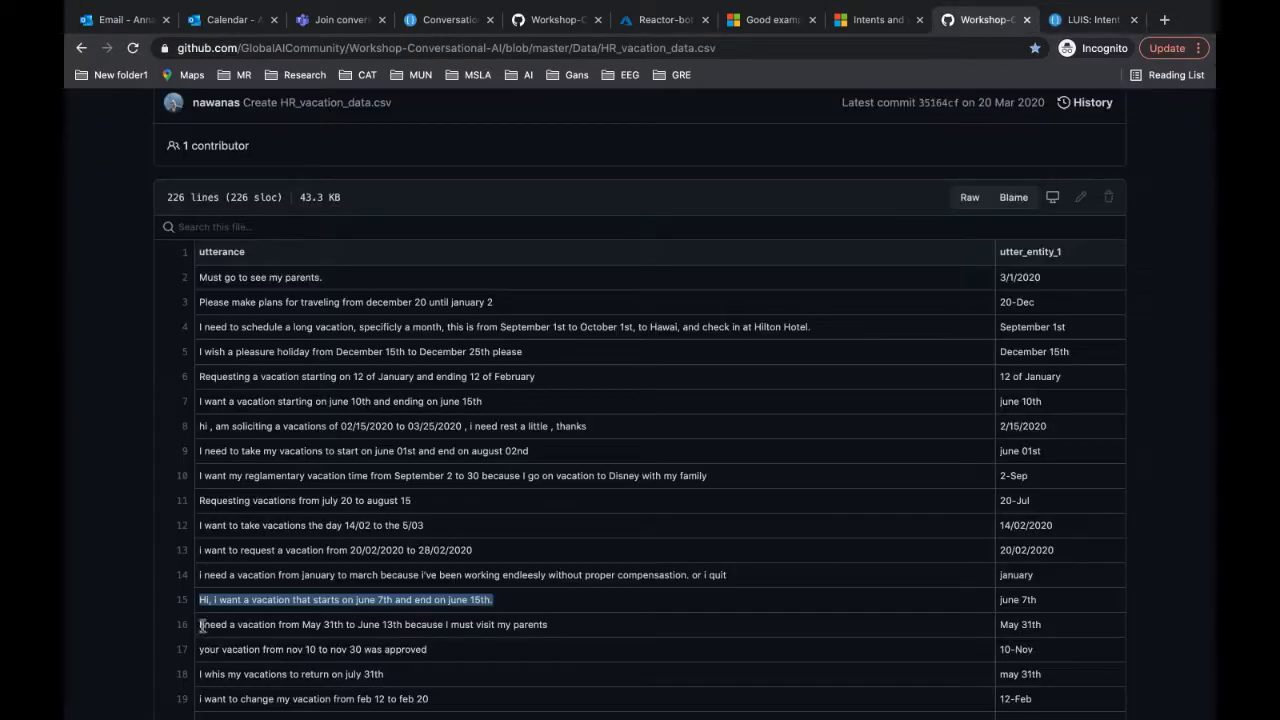
drag(202, 626, 557, 631)
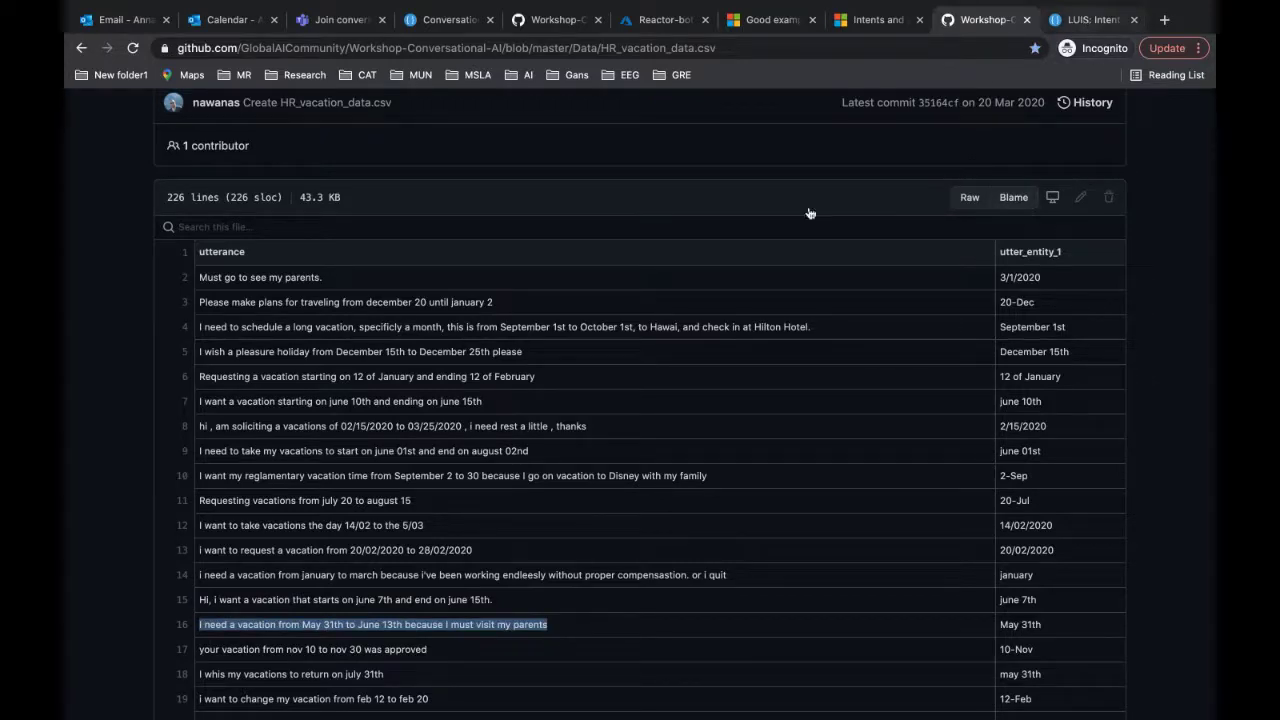
key(ctrl+Tab)
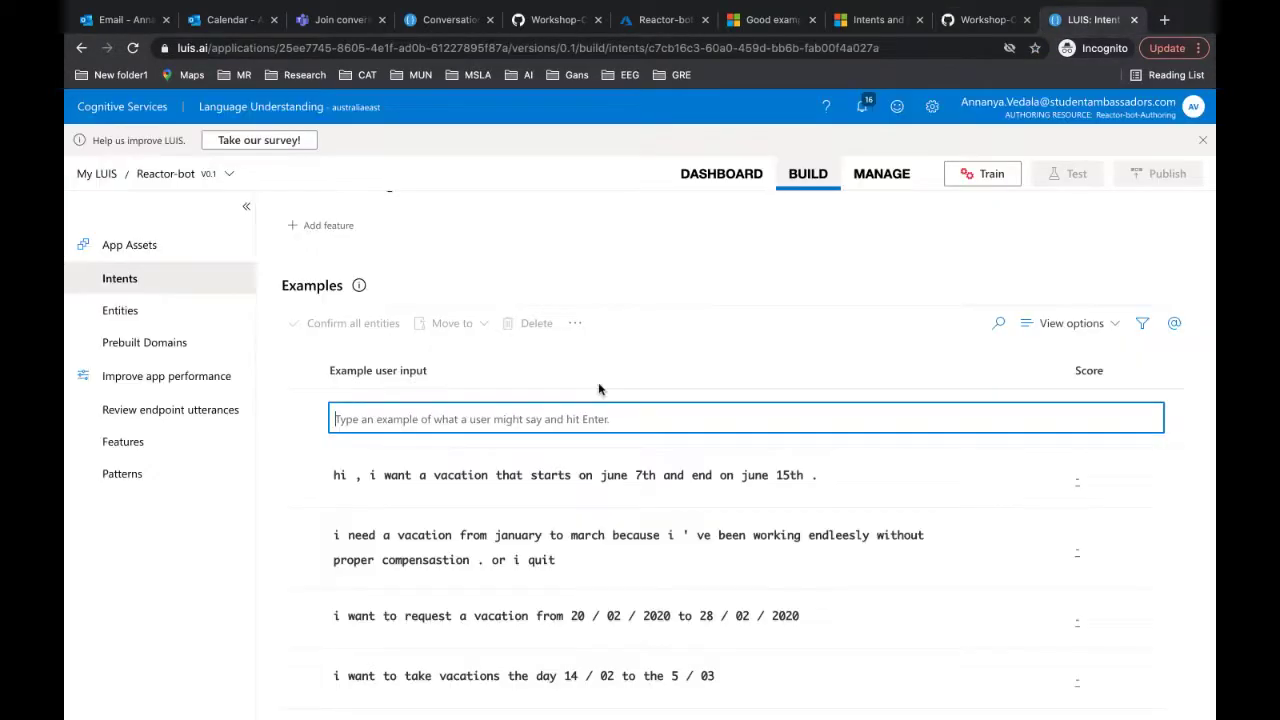
click(594, 418)
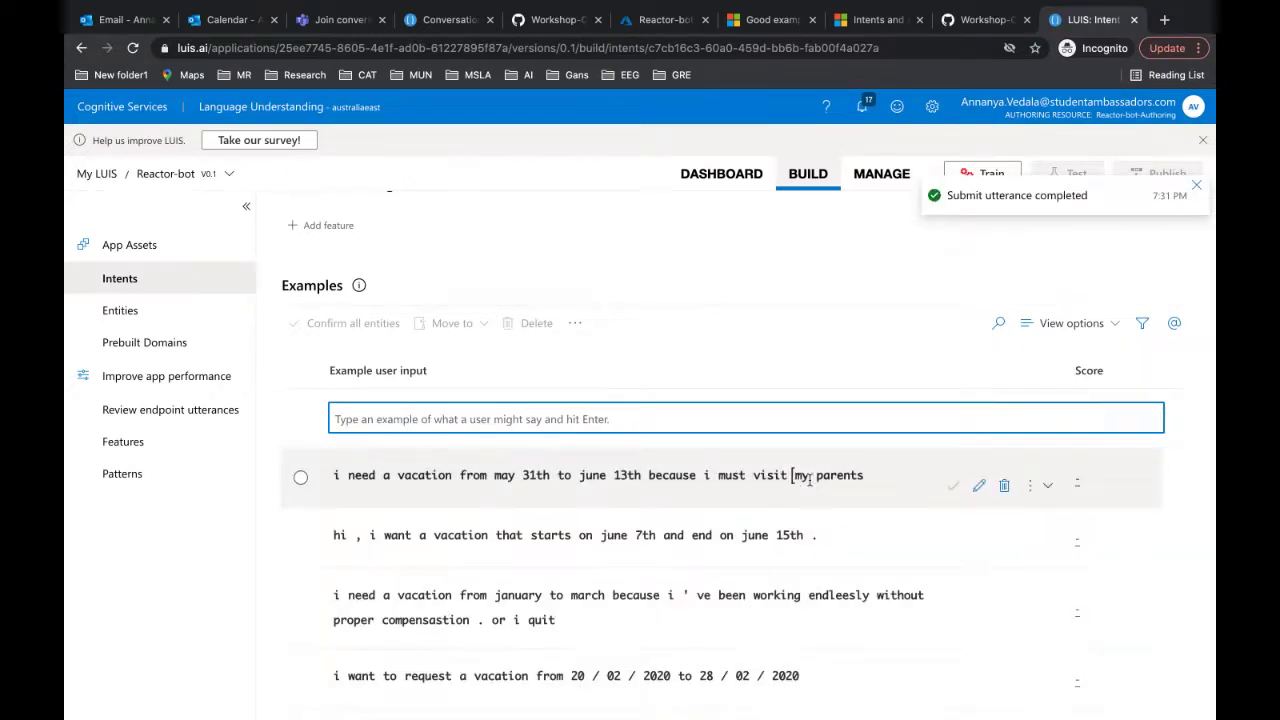
scroll(805, 480, down, 2)
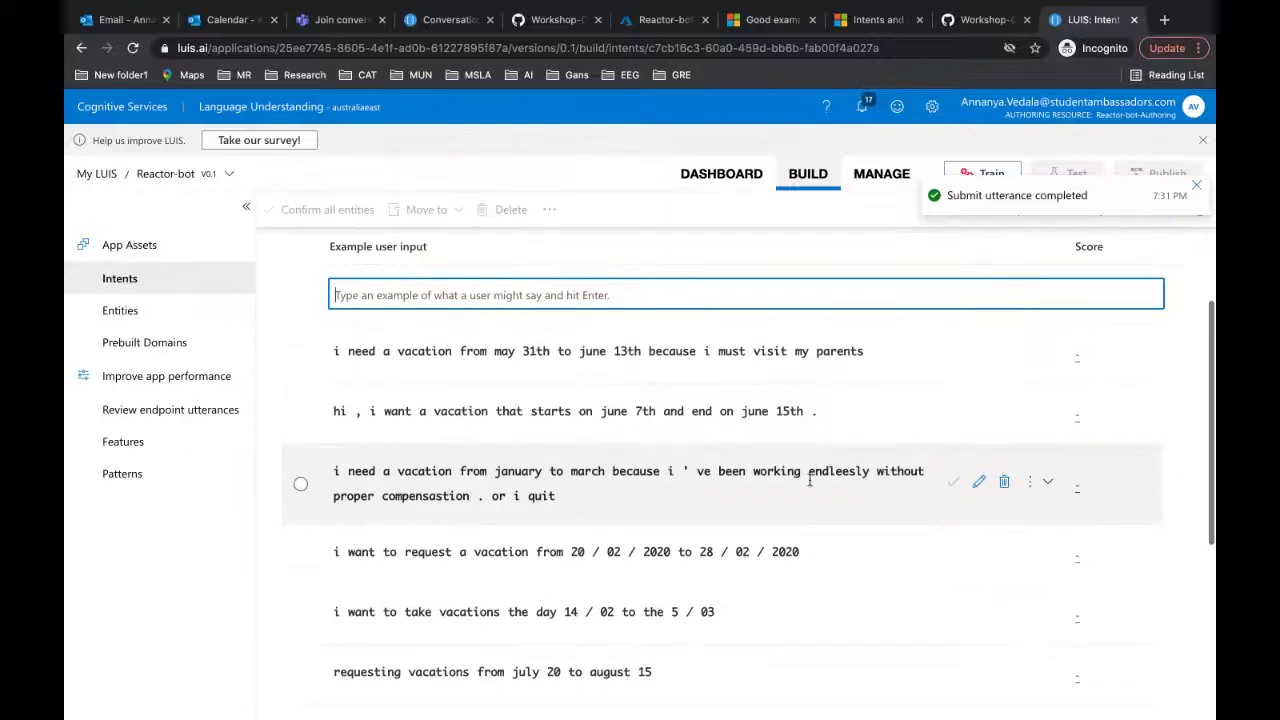
scroll(810, 485, up, 1)
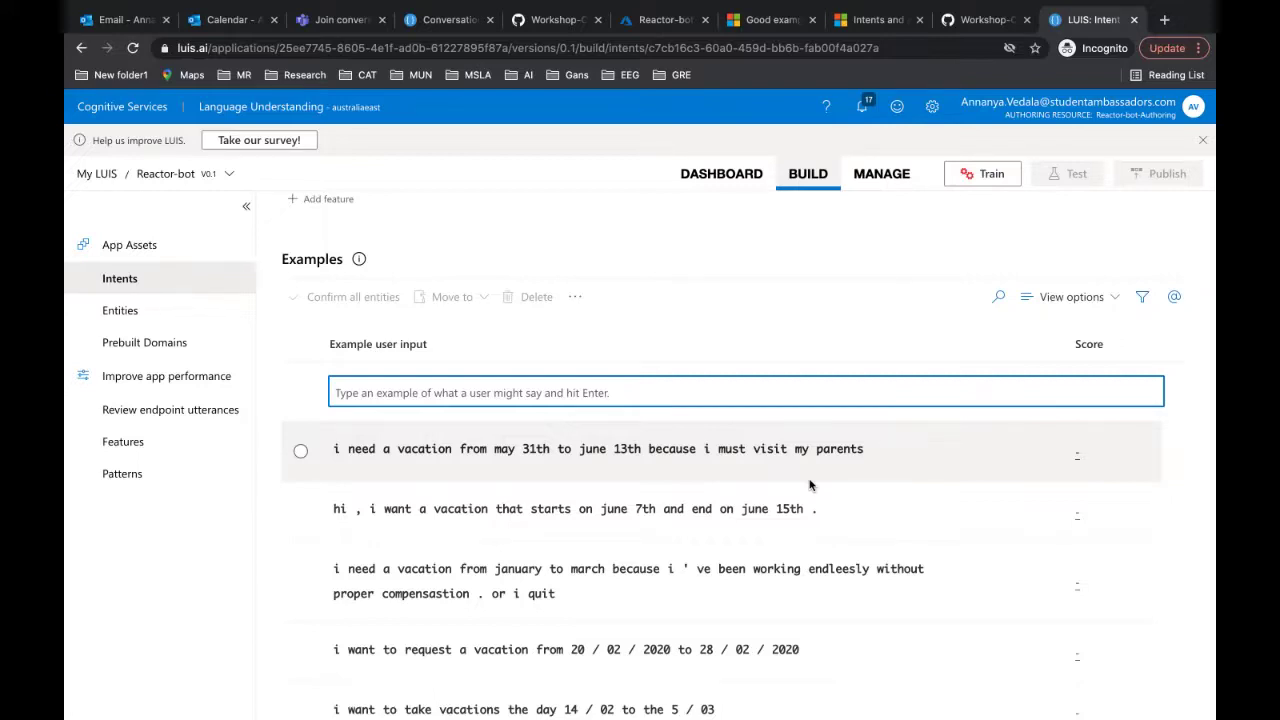
Step: Create a machine learned entity named FromDate in the Reactor-bot app
click(172, 320)
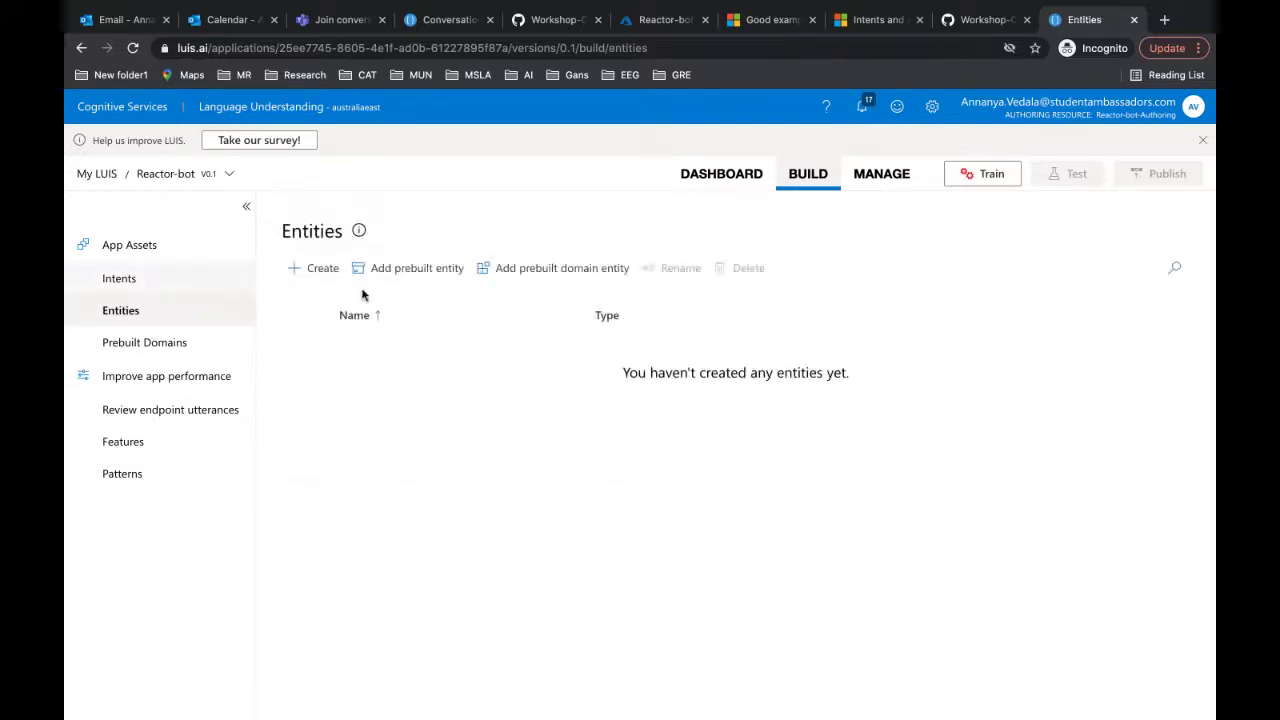
click(322, 268)
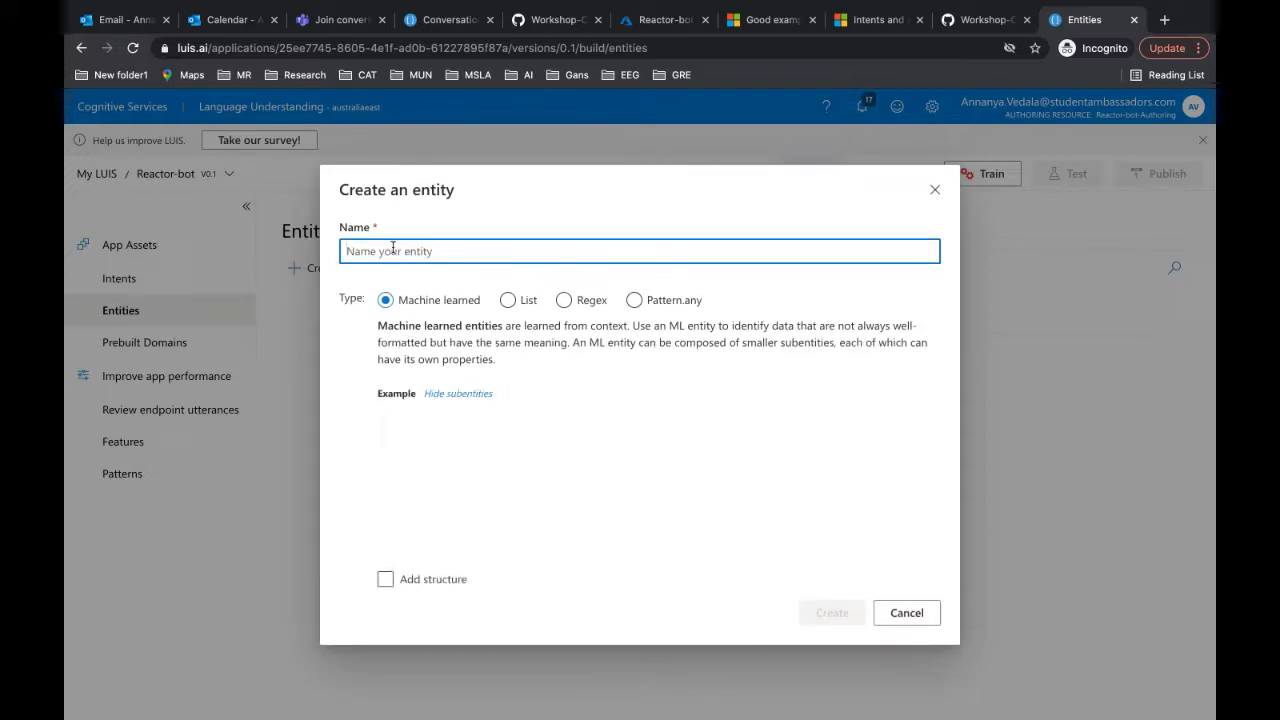
text(From)
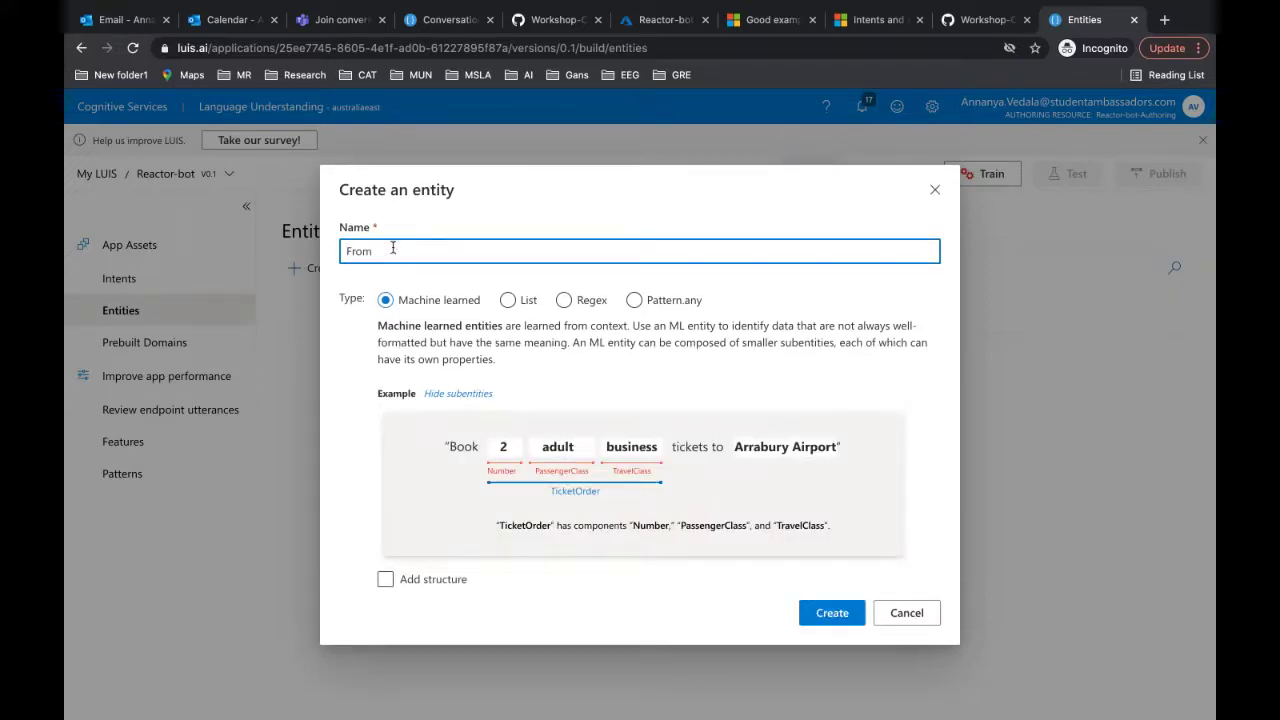
text(Dae)
key(BackSpace)
click(826, 610)
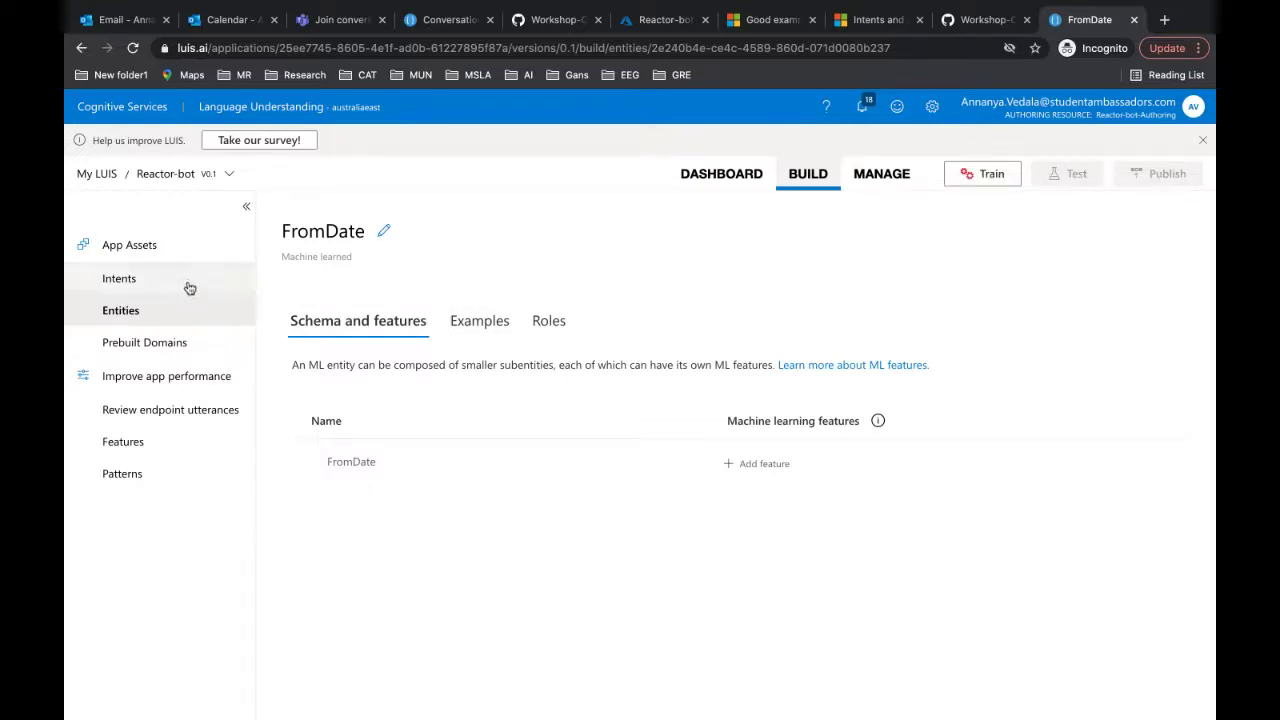
Step: Create a second machine learned entity named ToDate
click(215, 318)
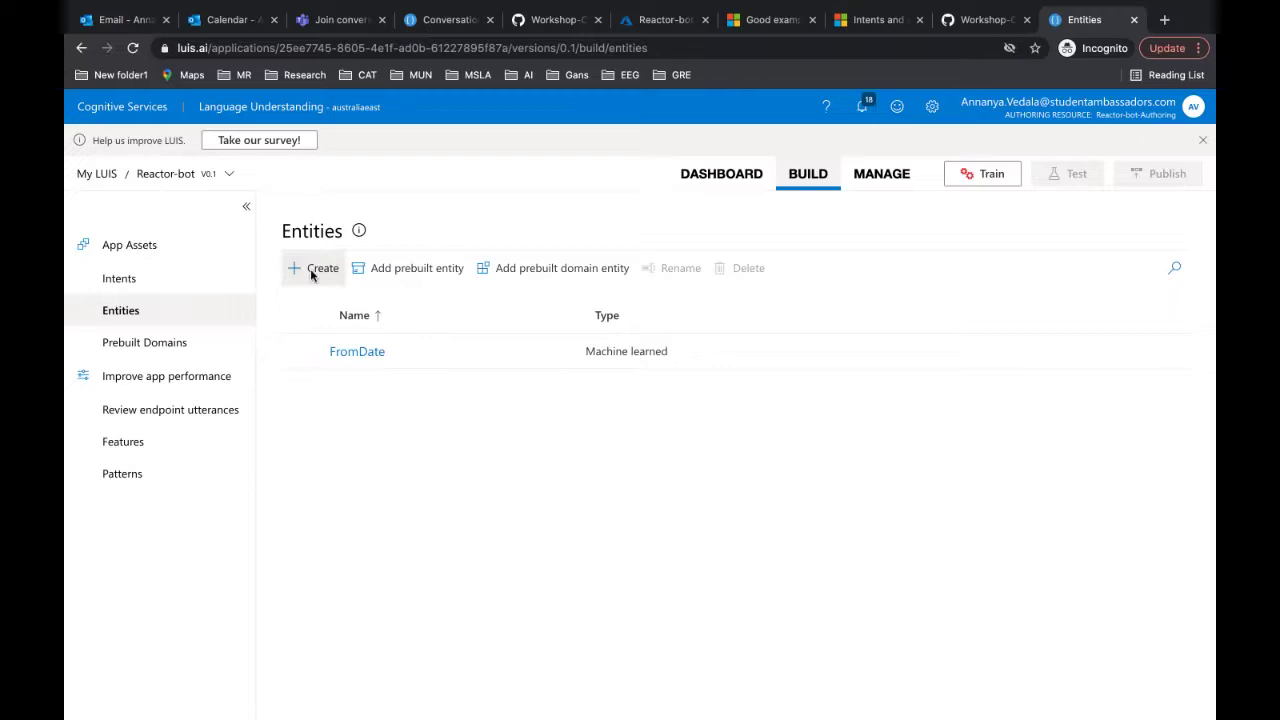
click(312, 268)
text(ToDat)
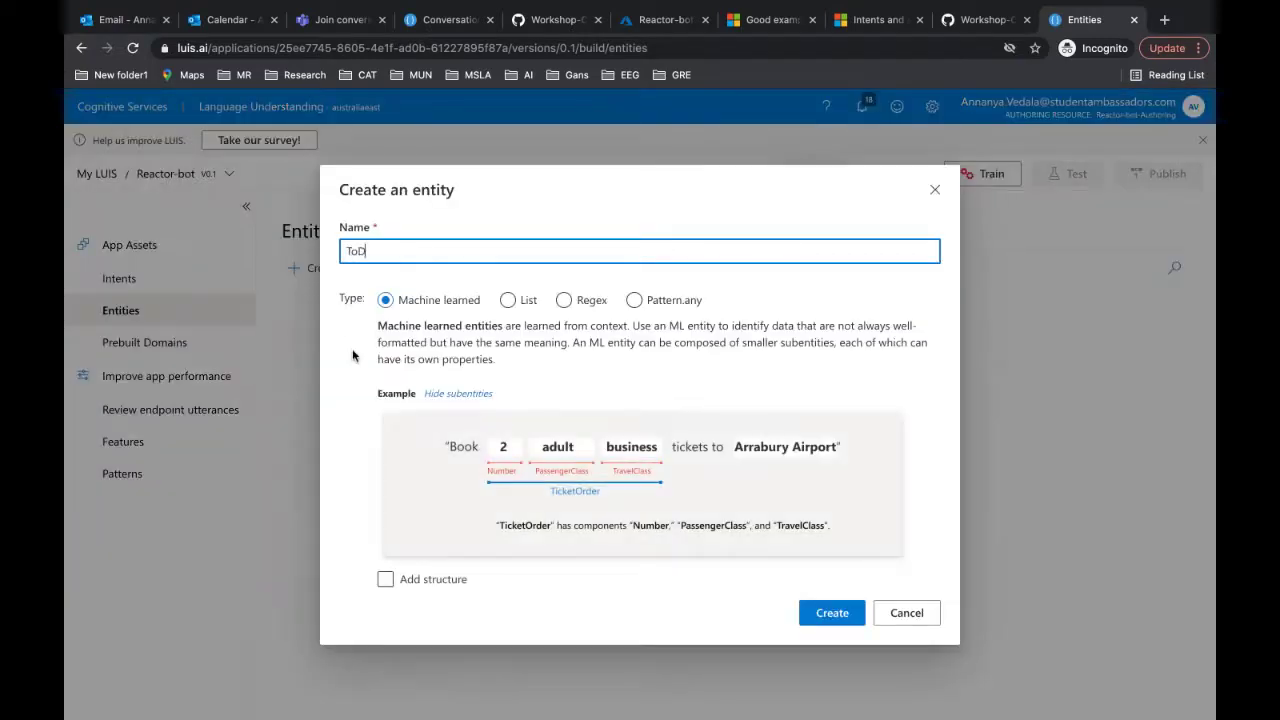
text(e)
click(842, 616)
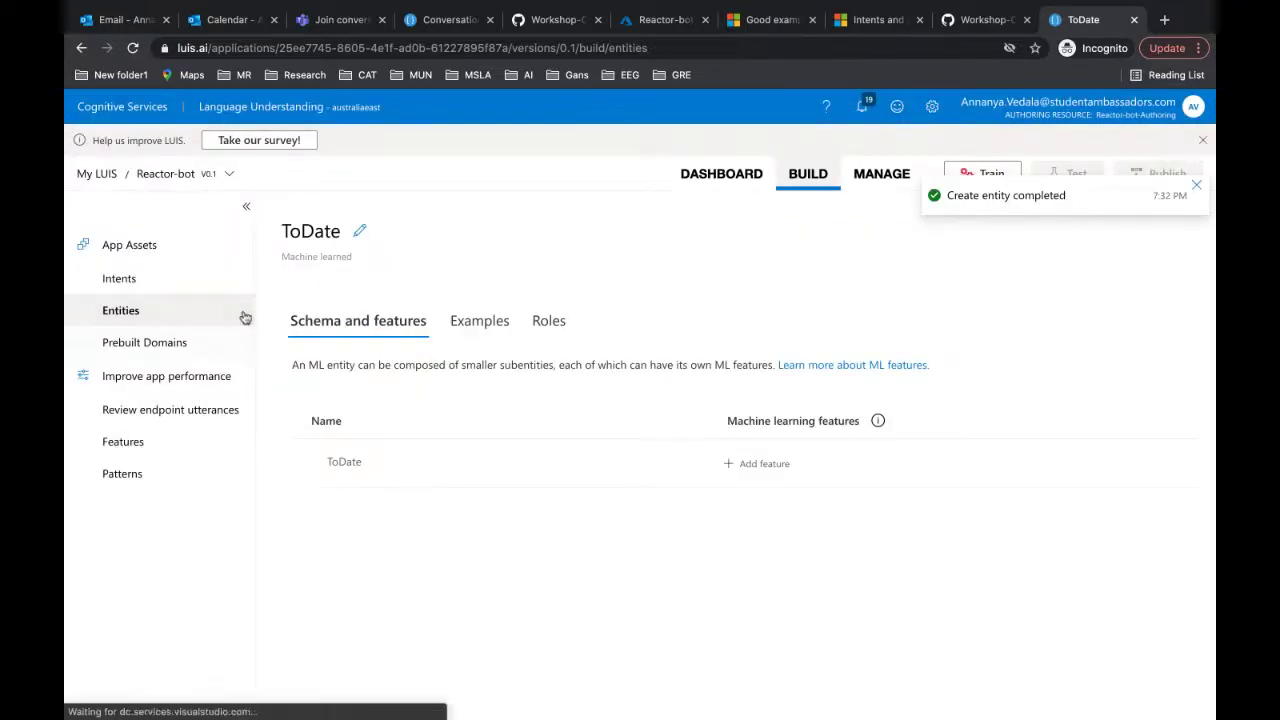
Step: Create a third machine learned entity named Reason
click(120, 310)
click(323, 272)
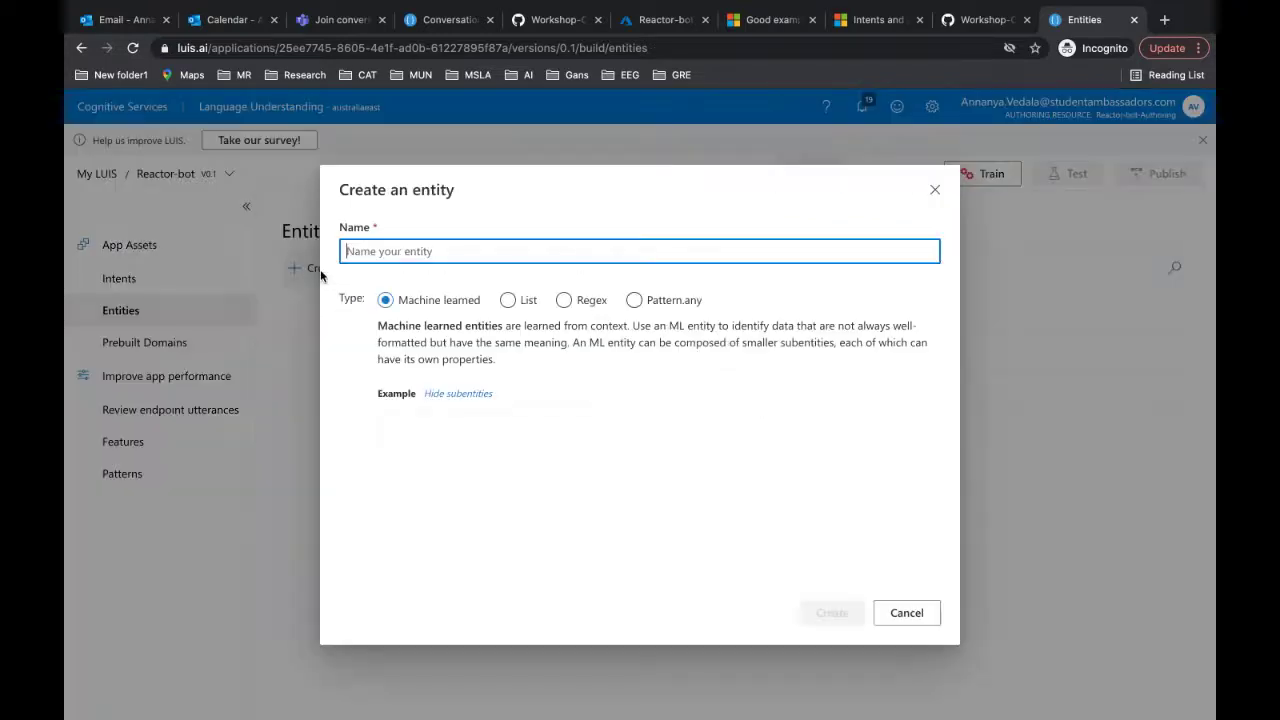
text(Re)
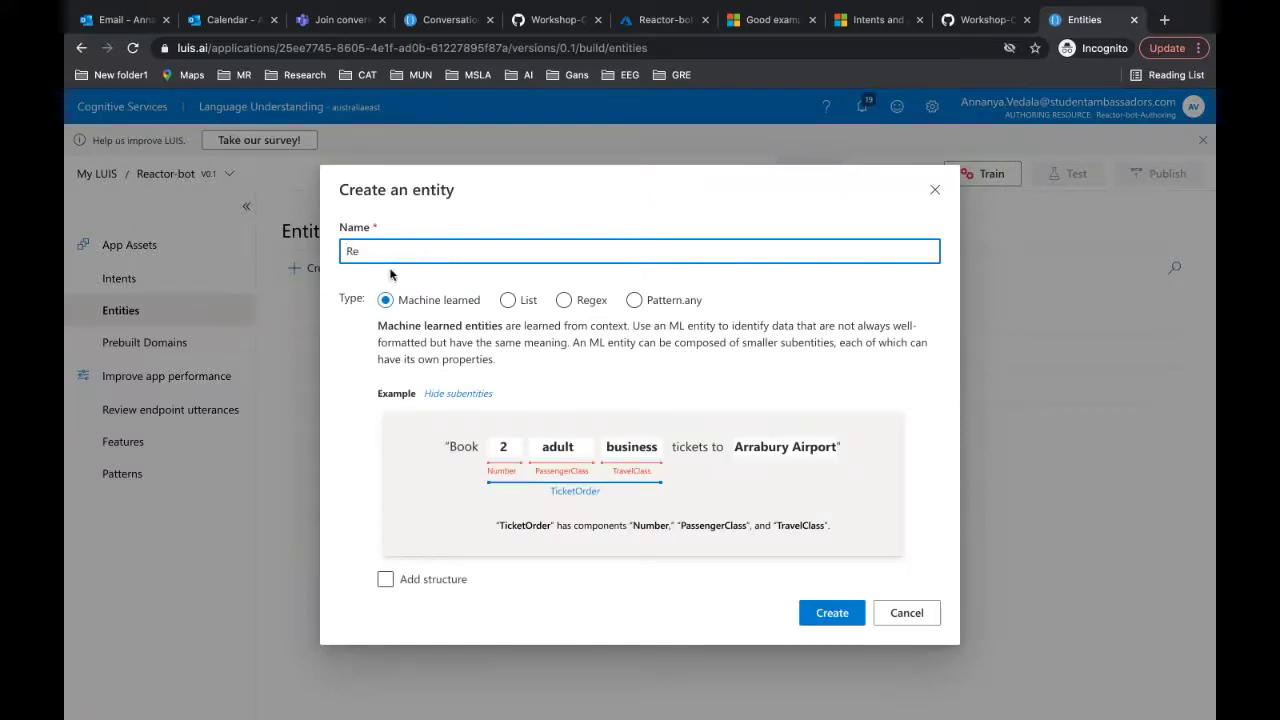
text(ason)
click(828, 620)
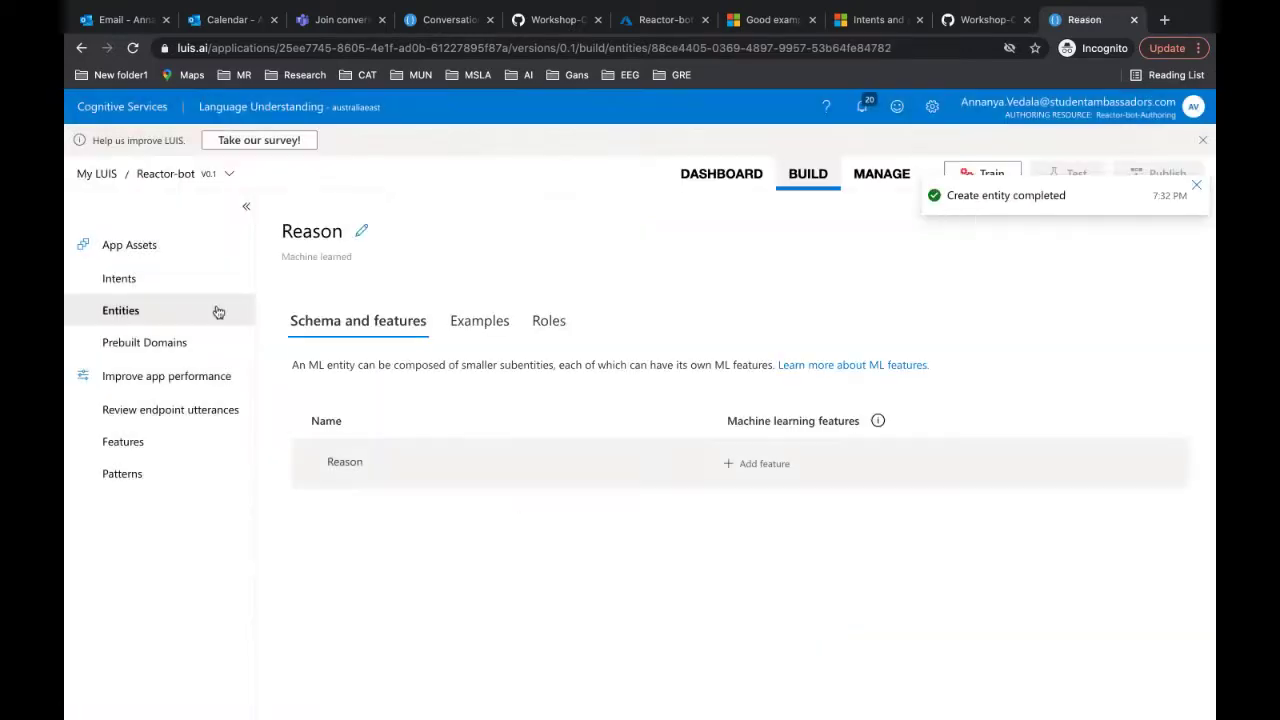
Step: In the newest LeaveRequest example, label "may 31th" as FromDate and "june 13th" as ToDate
click(186, 285)
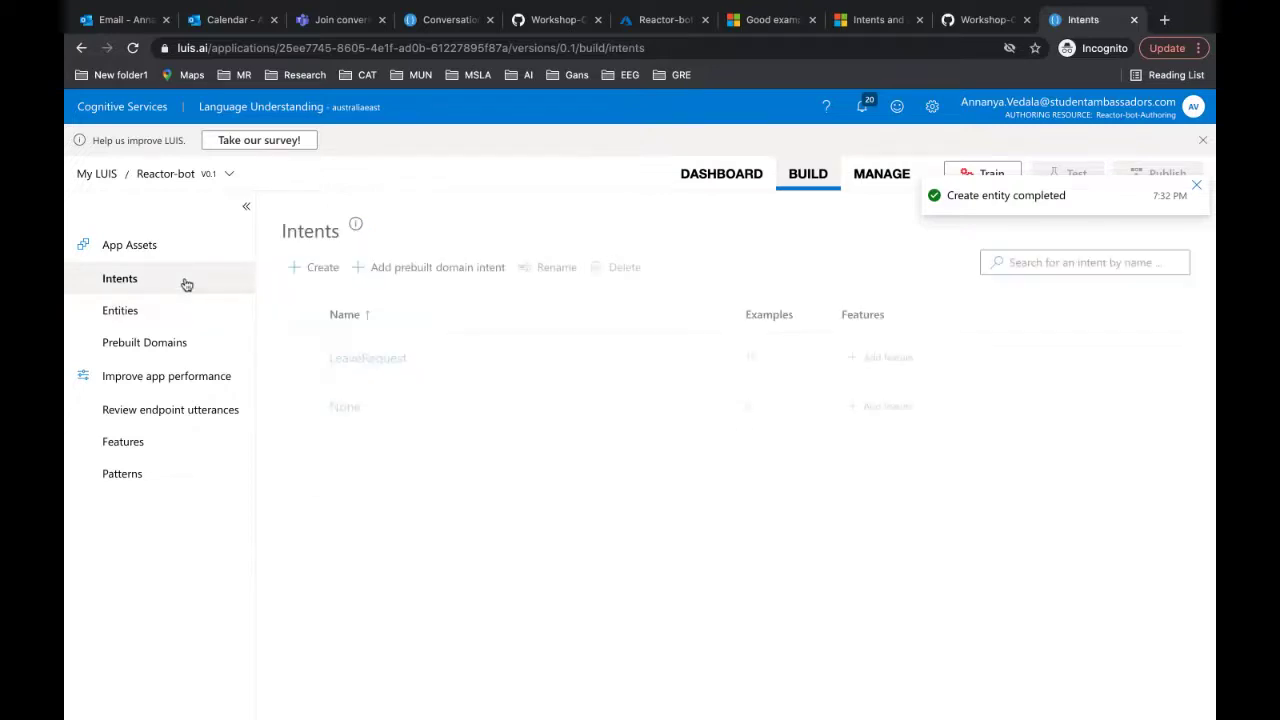
click(395, 364)
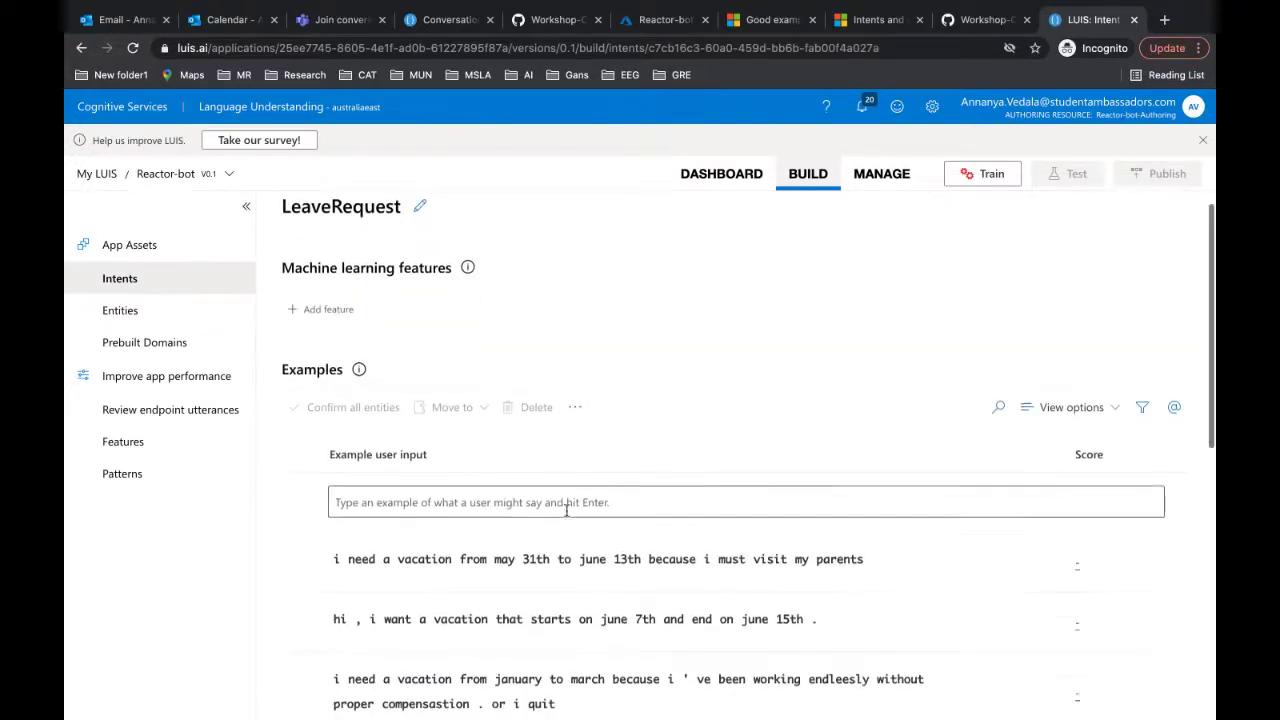
scroll(533, 477, down, 2)
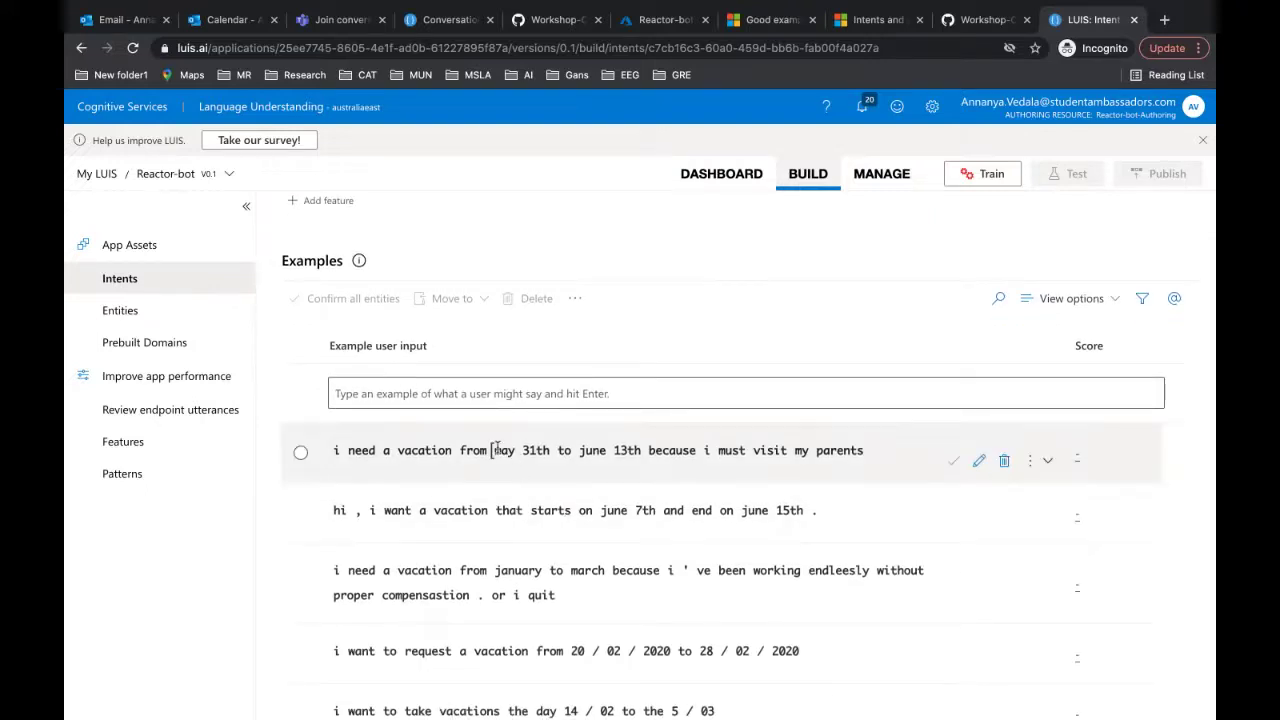
drag(497, 448, 550, 450)
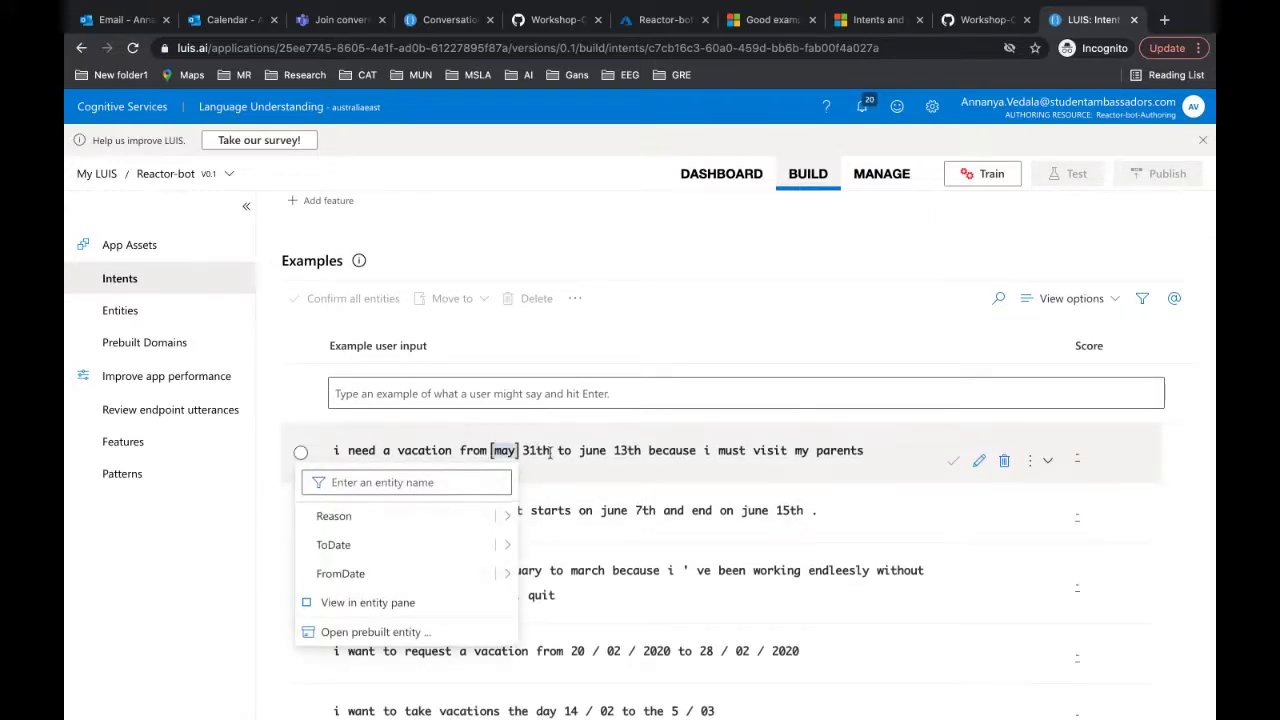
click(472, 565)
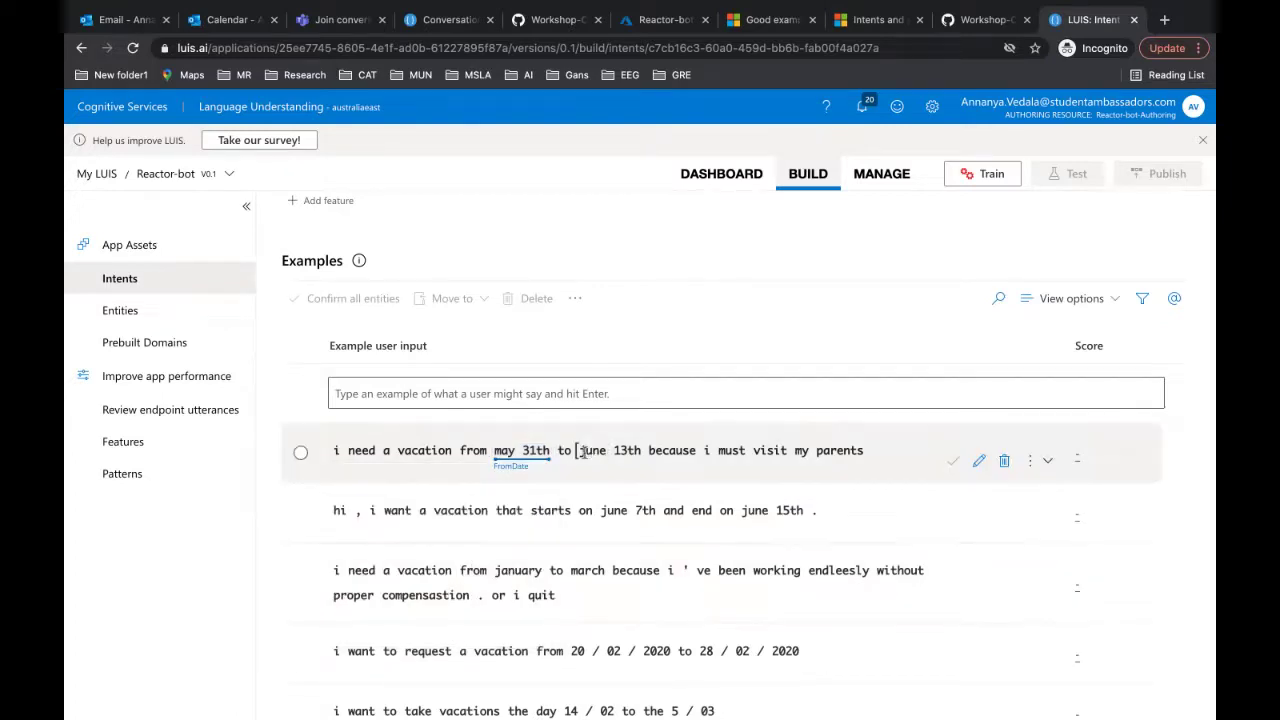
drag(578, 450, 641, 451)
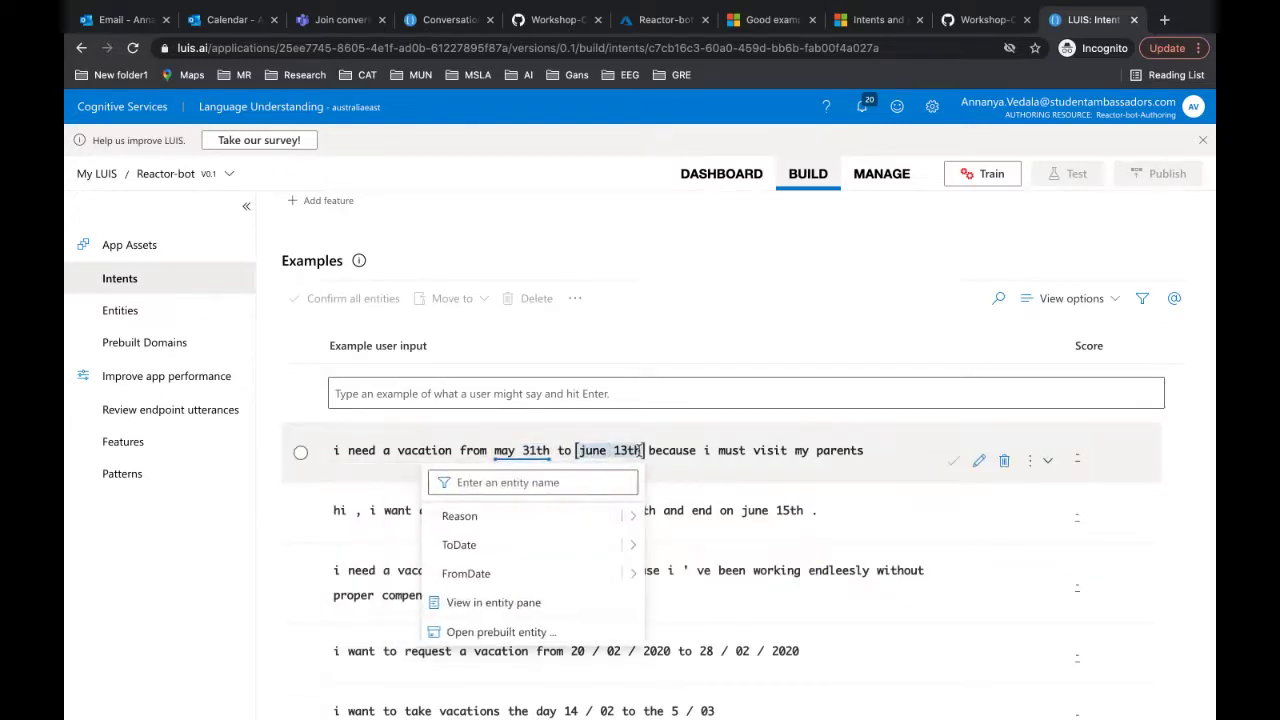
click(554, 545)
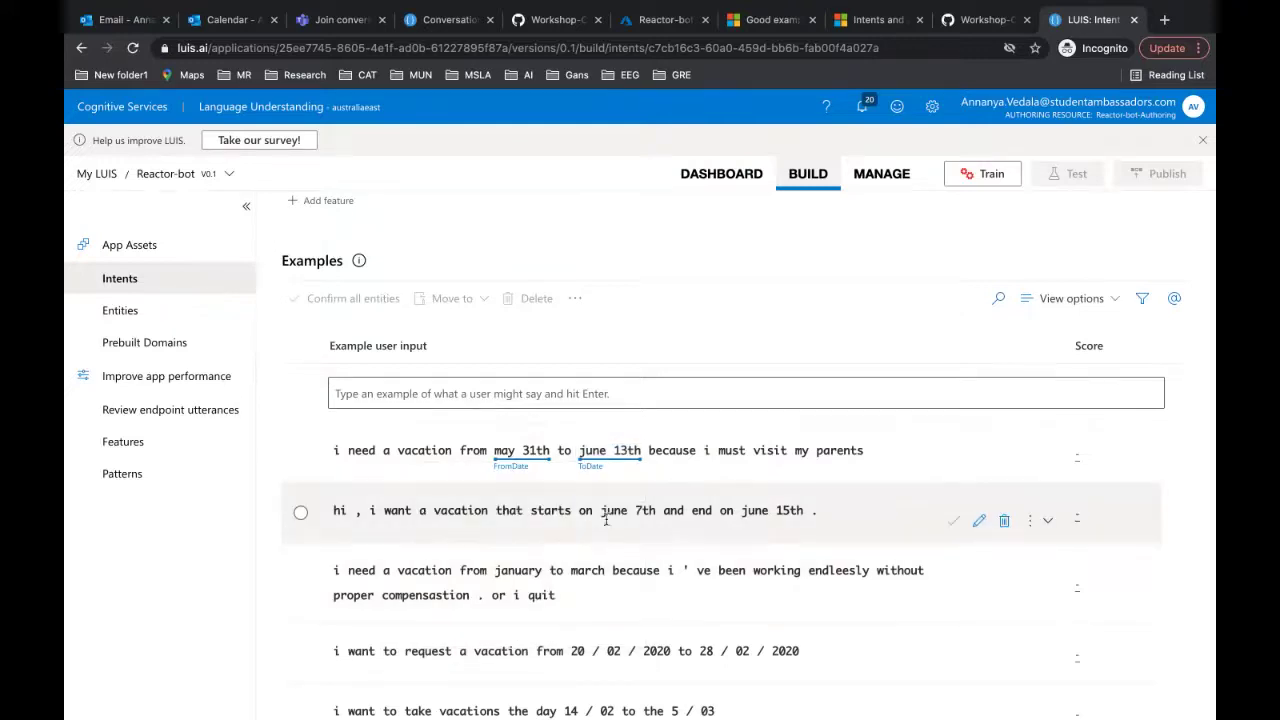
Step: In the second LeaveRequest example, label "june 7th" as FromDate and "june 15th" as ToDate
drag(600, 510, 655, 510)
click(560, 634)
drag(742, 510, 772, 511)
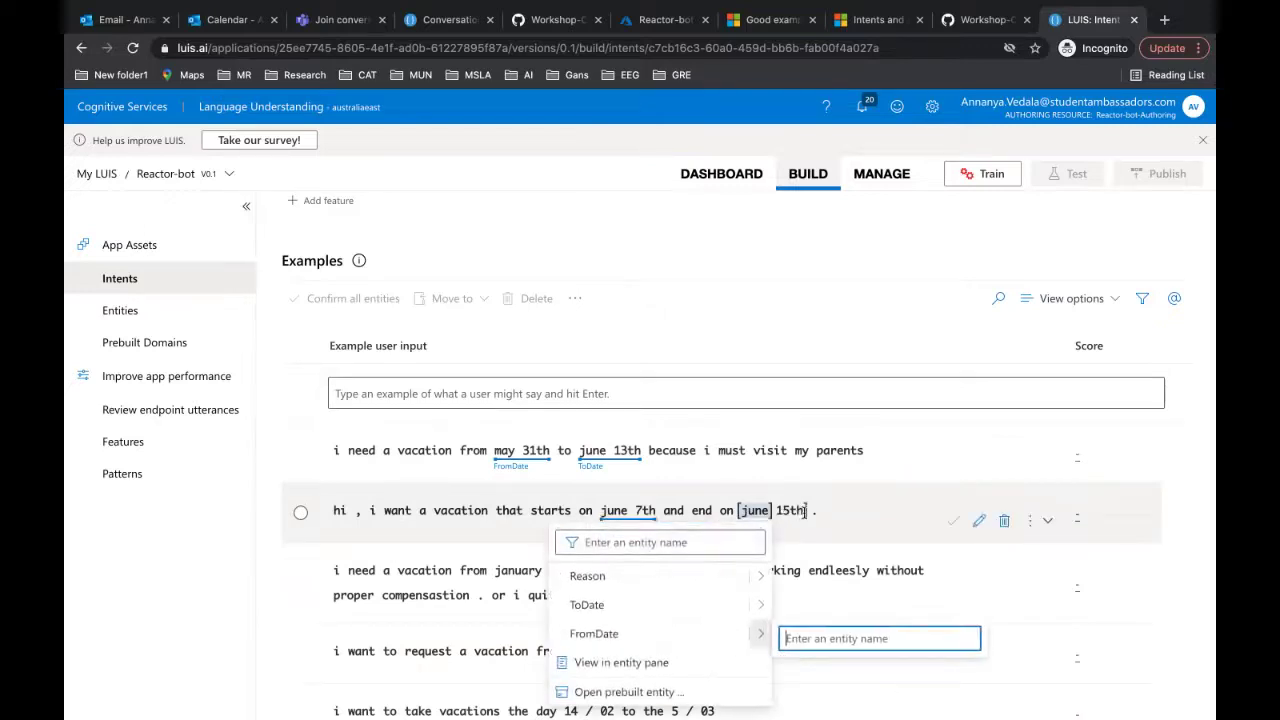
shift+click(806, 510)
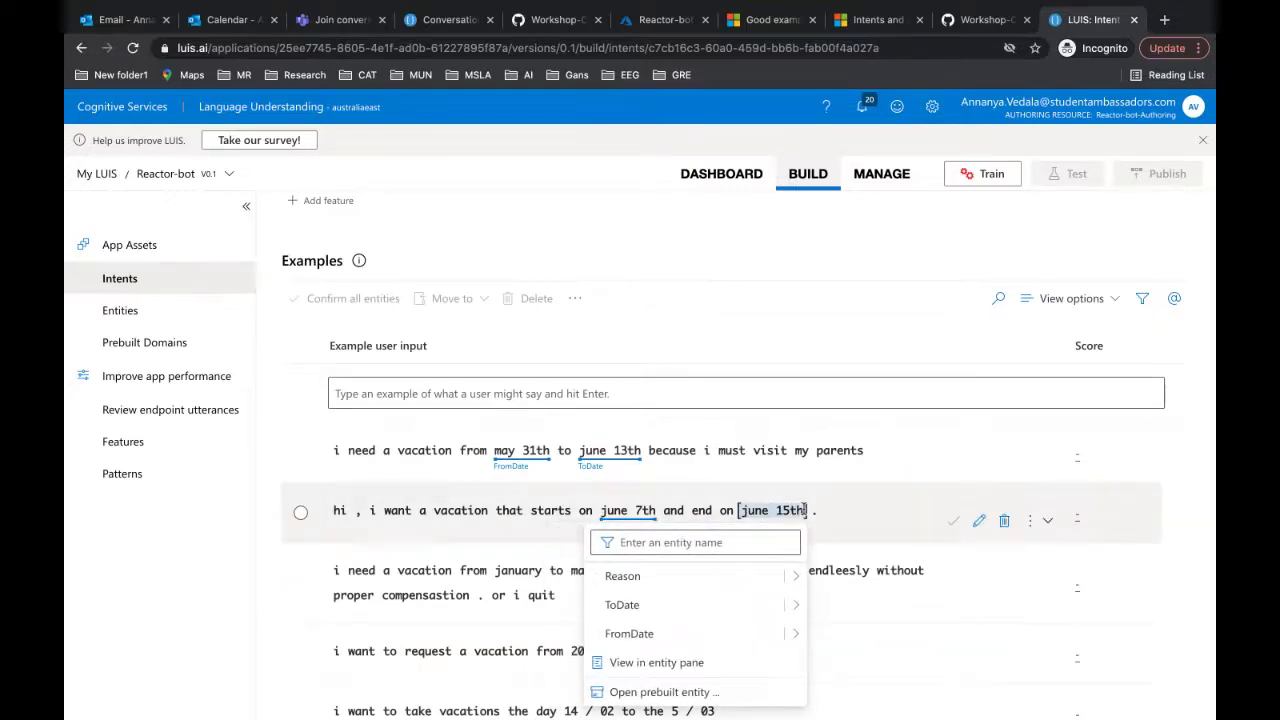
click(703, 605)
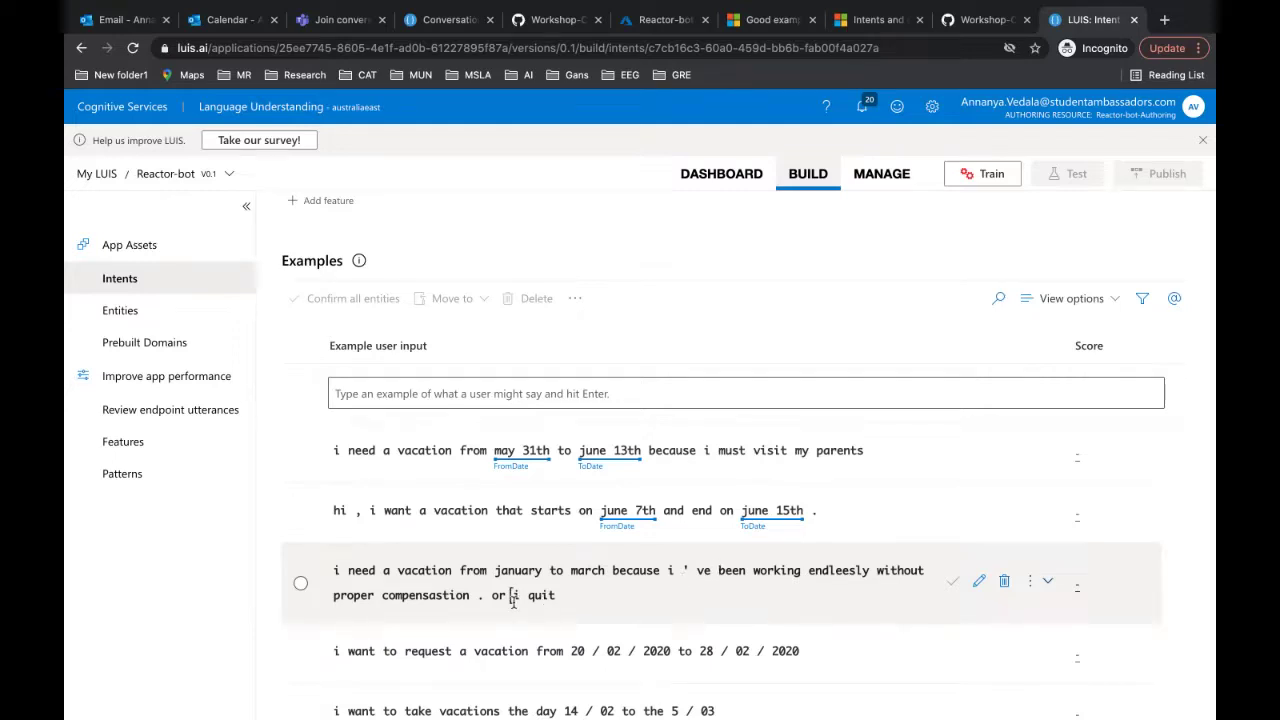
Step: In the example about working without proper compensation, label "january" as FromDate and "march" as ToDate
click(502, 568)
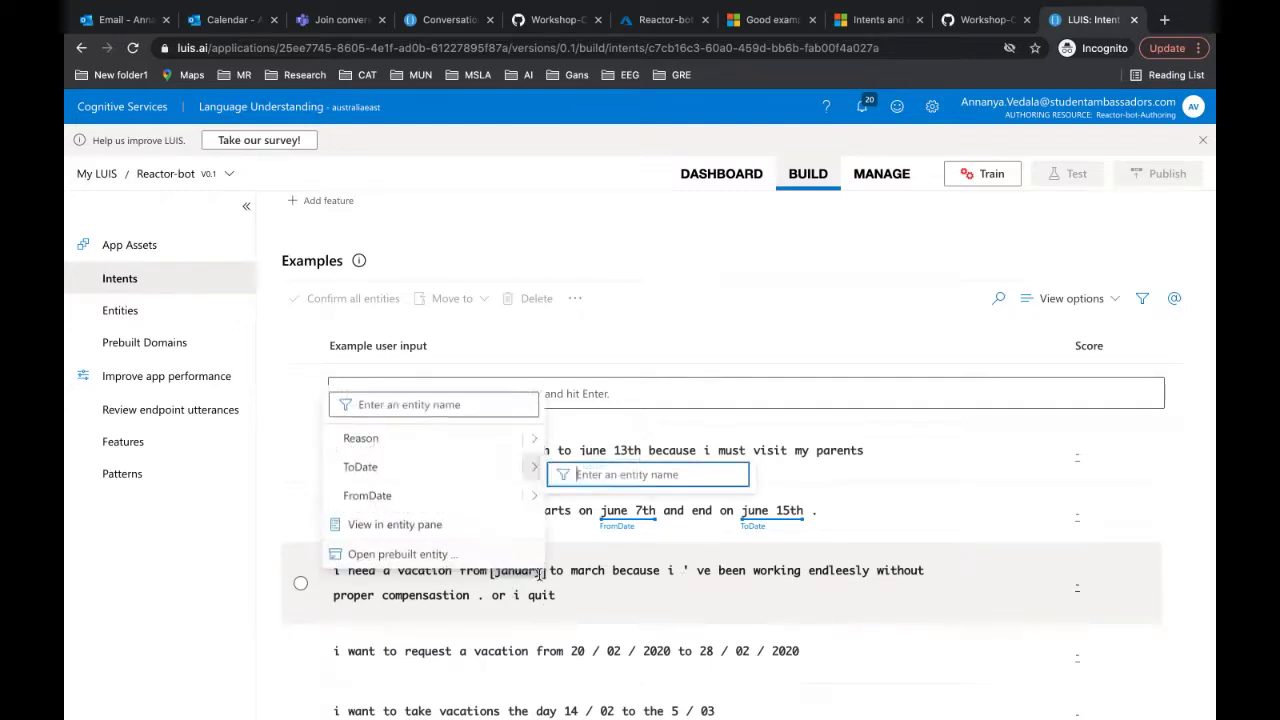
click(427, 490)
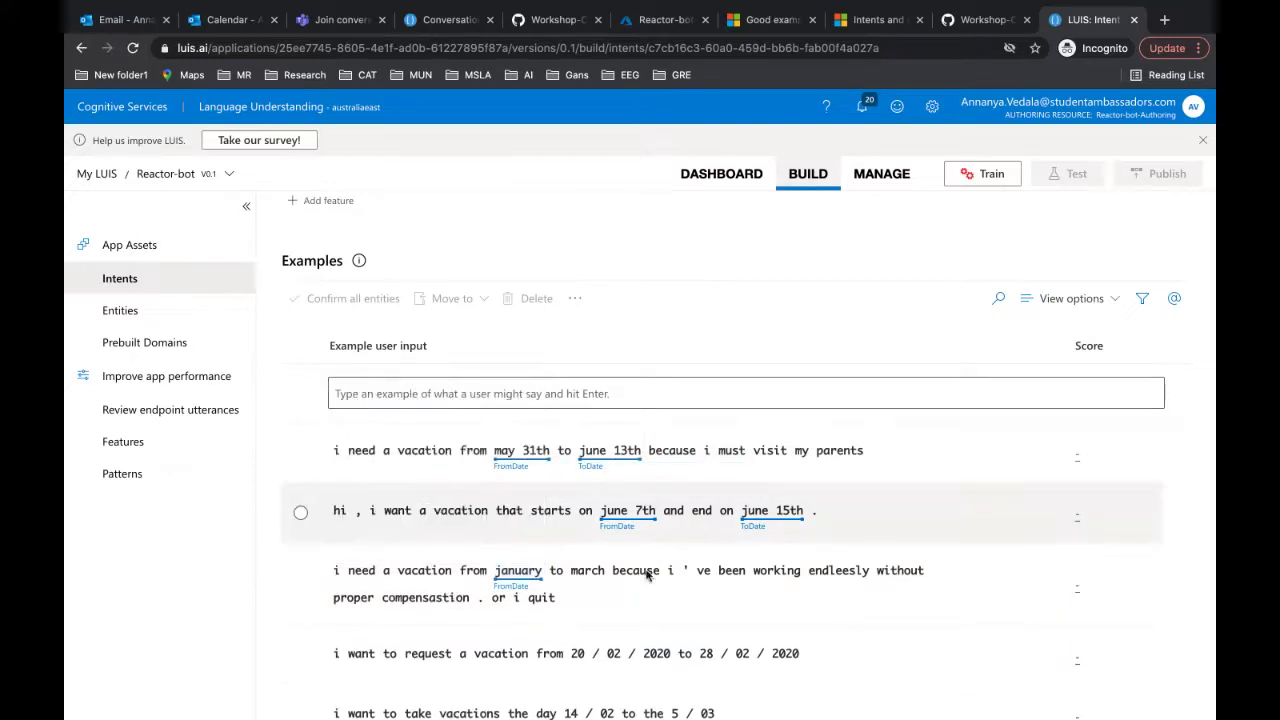
click(580, 570)
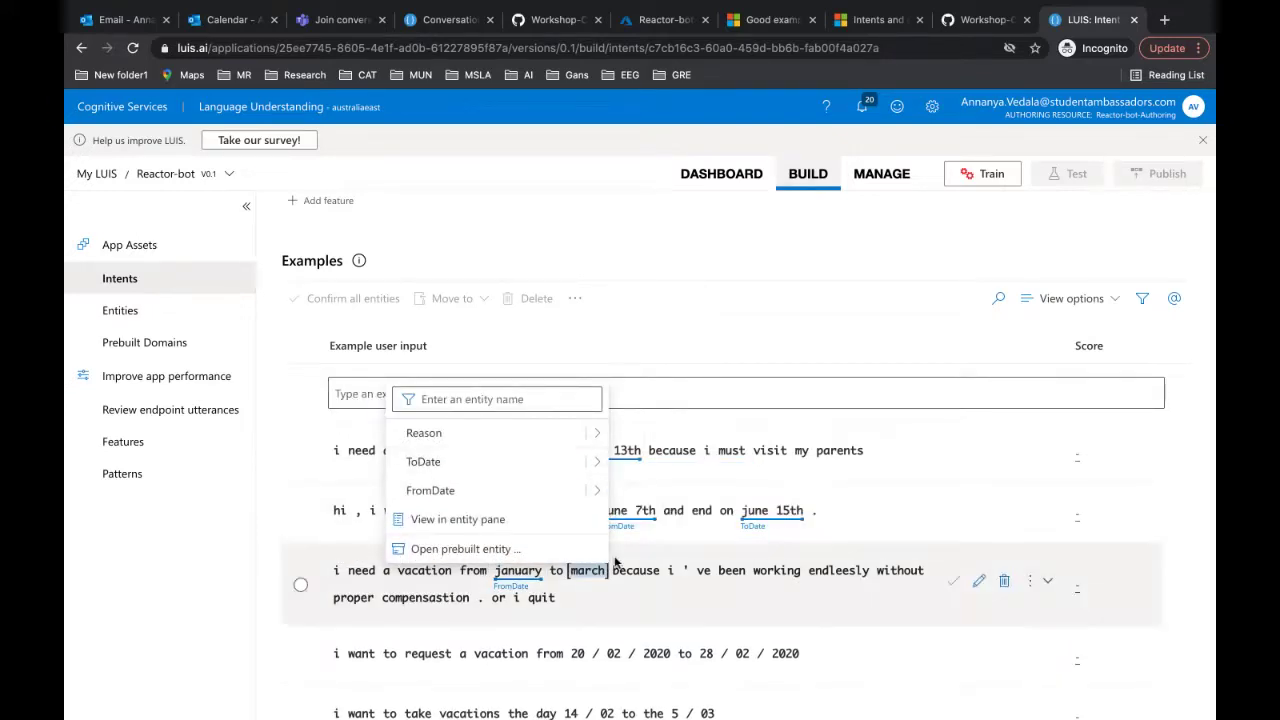
click(615, 560)
scroll(615, 560, down, 2)
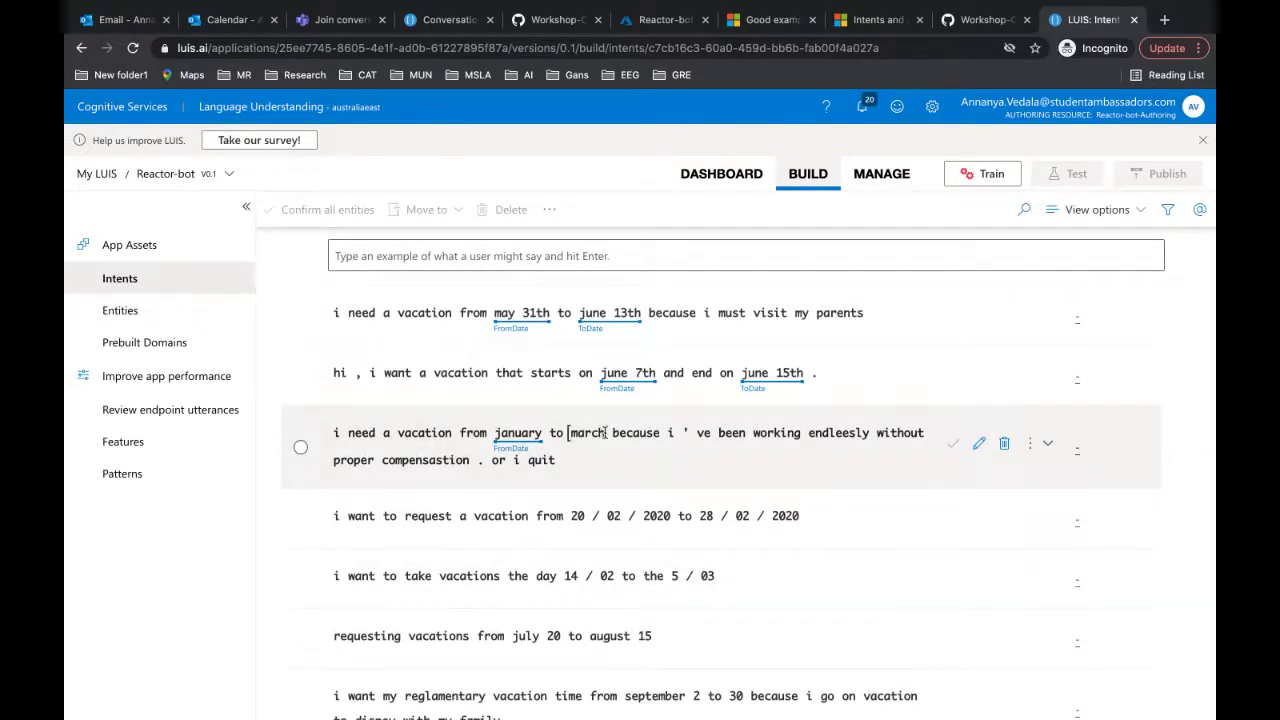
click(606, 434)
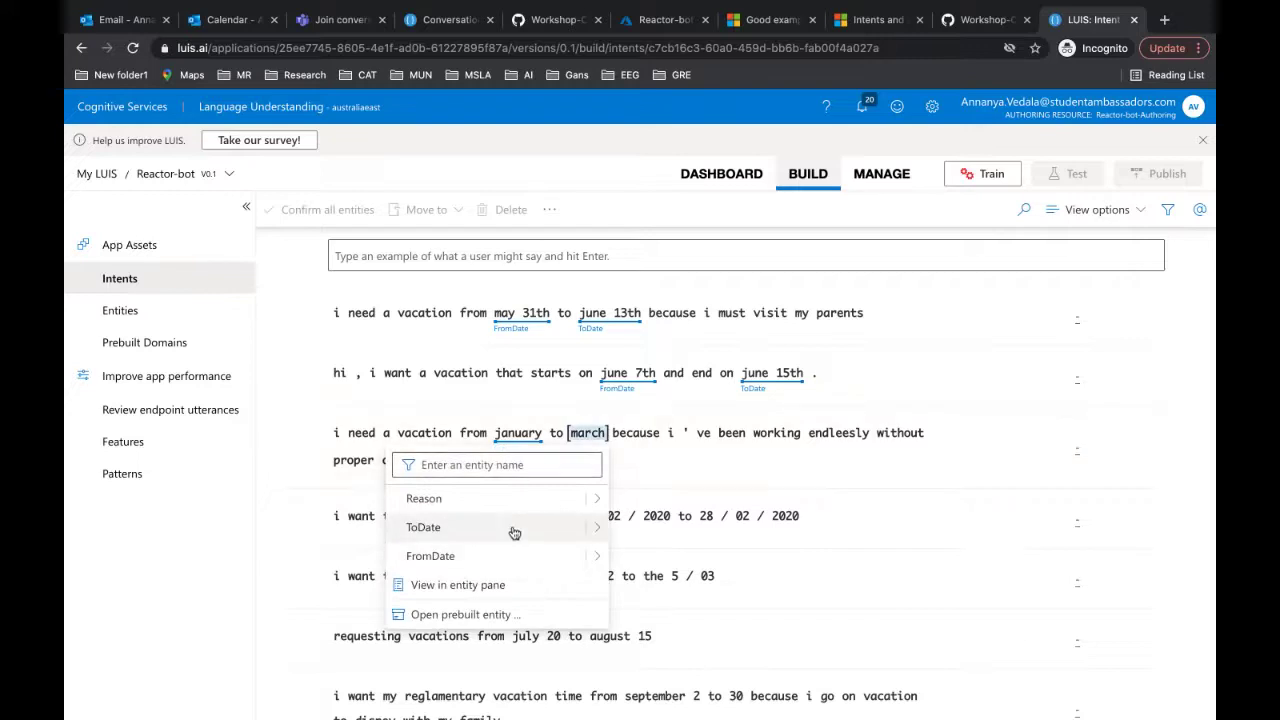
click(514, 528)
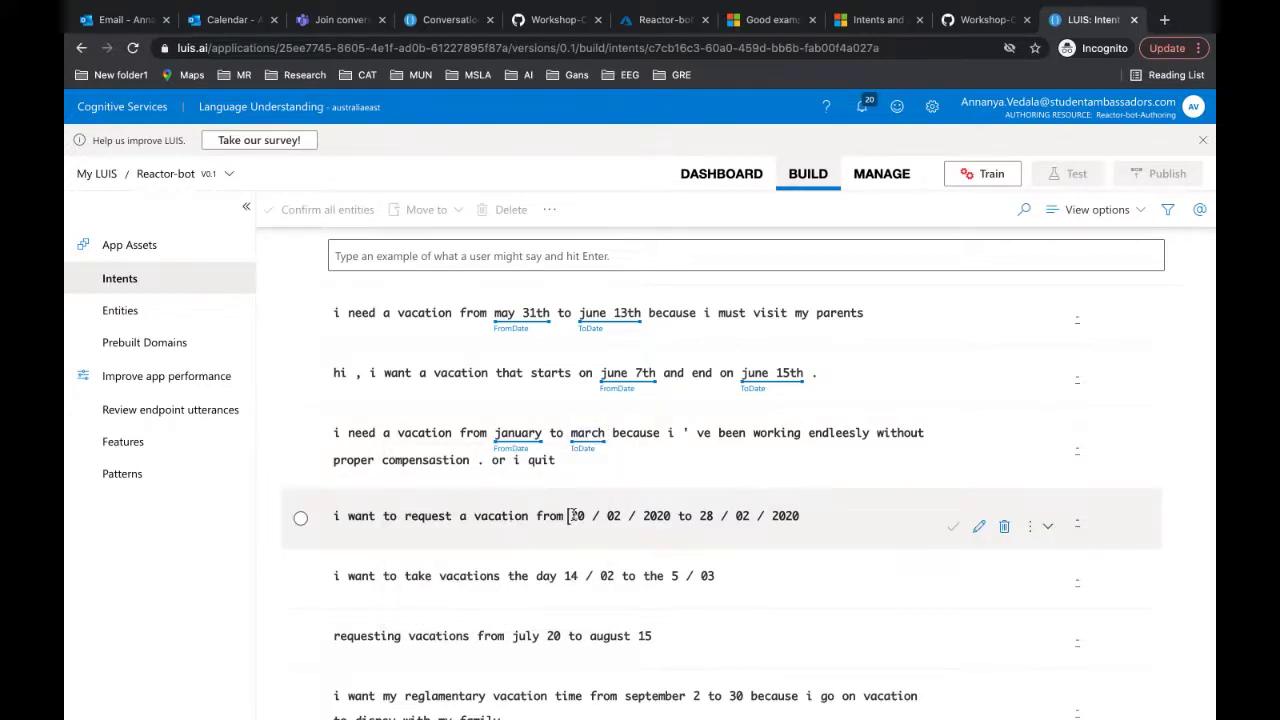
Step: In the "i want to request a vacation" example, label "20 / 02 / 2020" as FromDate and "28 / 02 / 2020" as ToDate
click(577, 516)
click(651, 516)
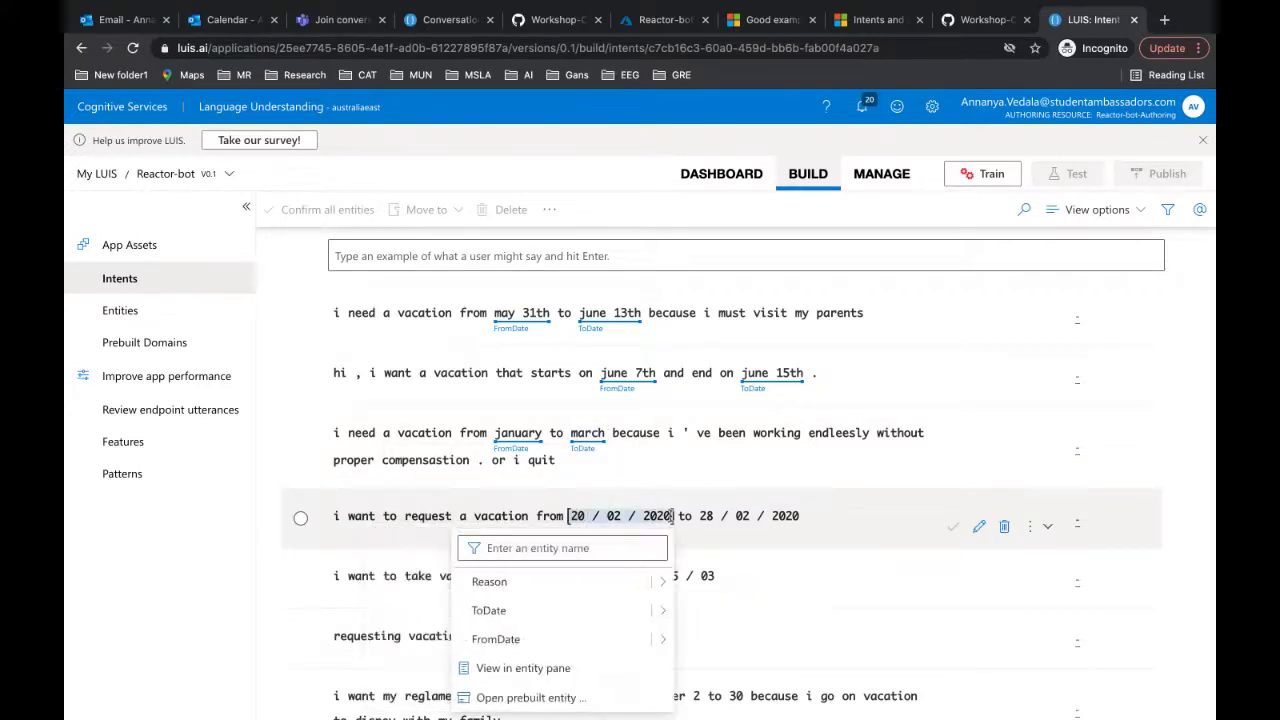
click(545, 634)
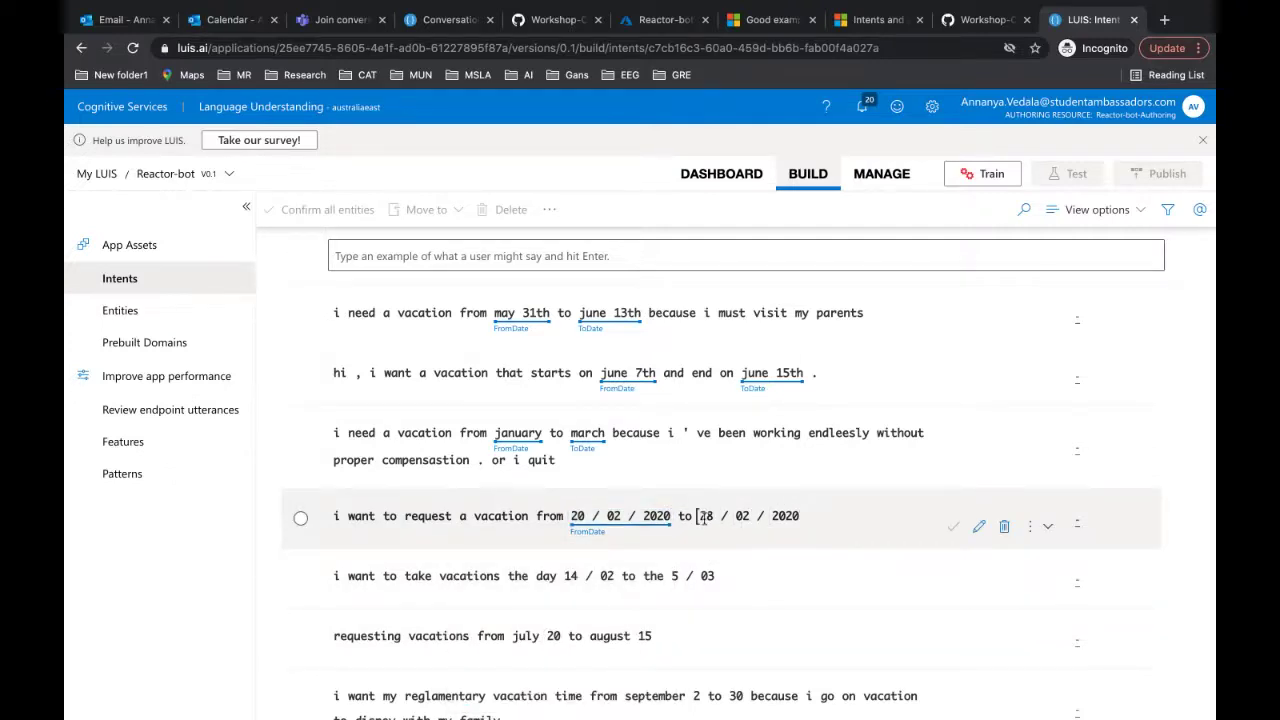
click(704, 516)
click(788, 516)
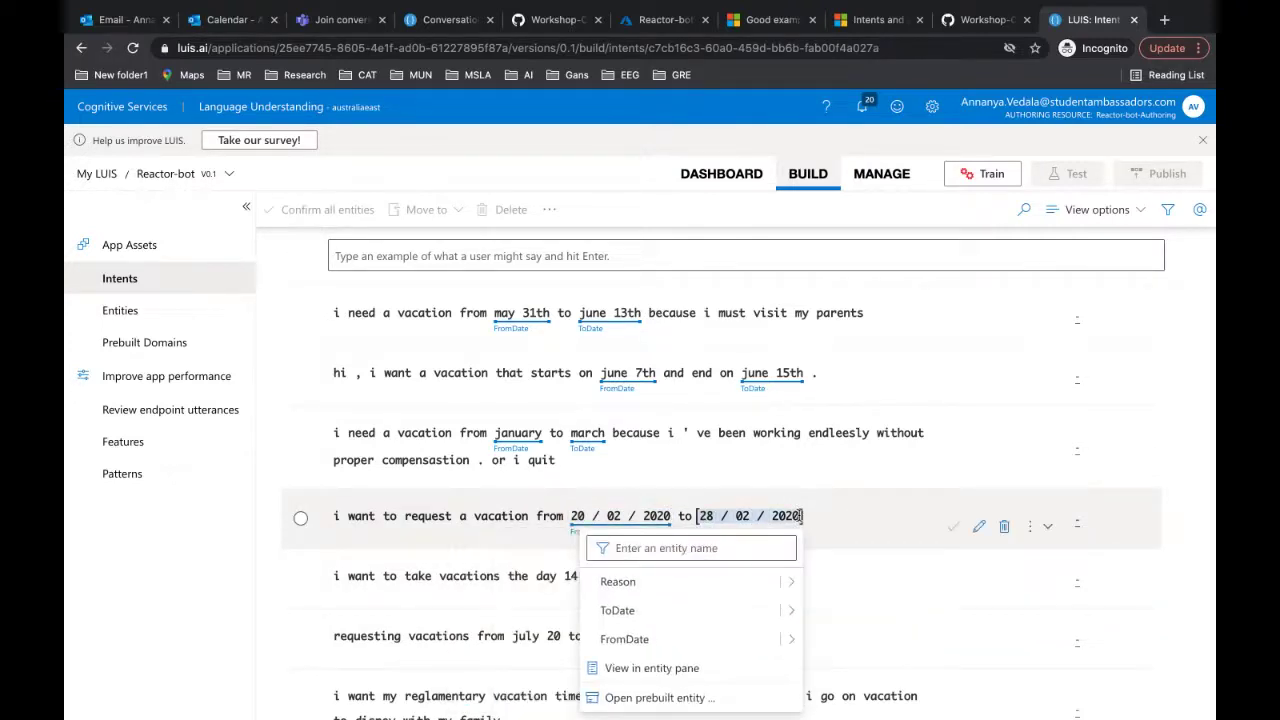
click(695, 621)
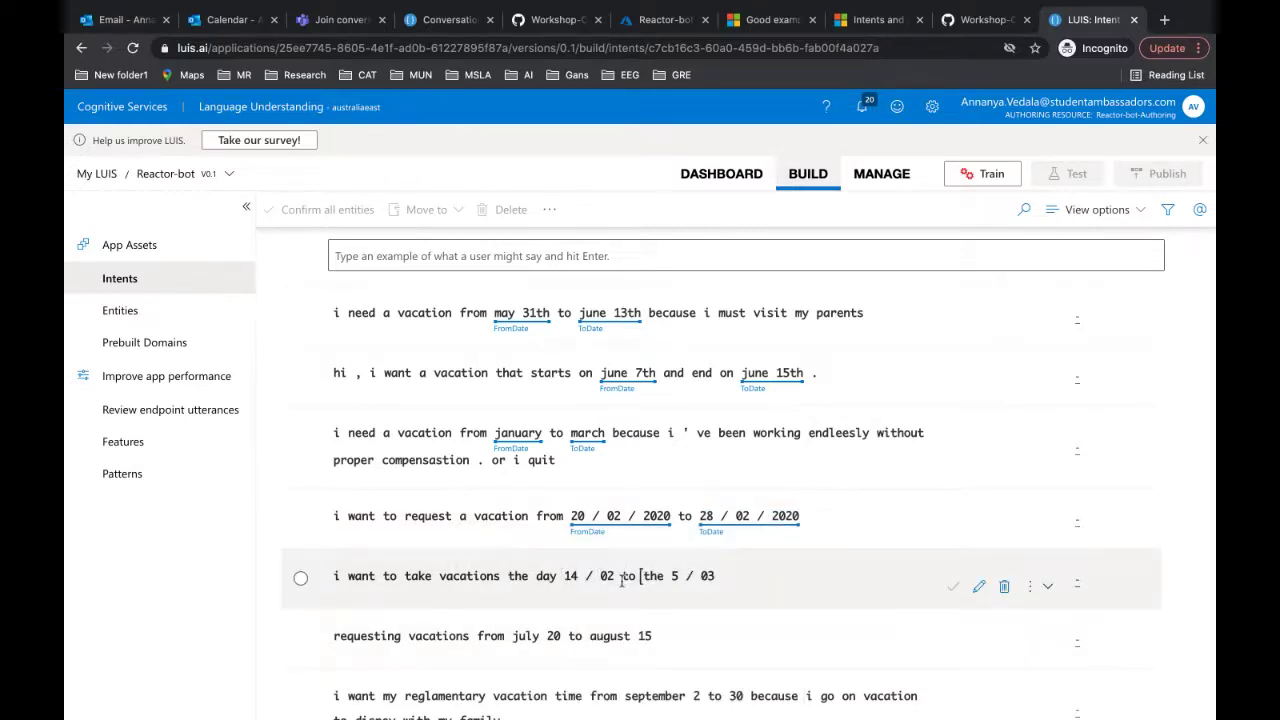
Step: In the "i want to take vacations the day" example, label "14 / 02" as FromDate and "5 / 03" as ToDate
click(568, 577)
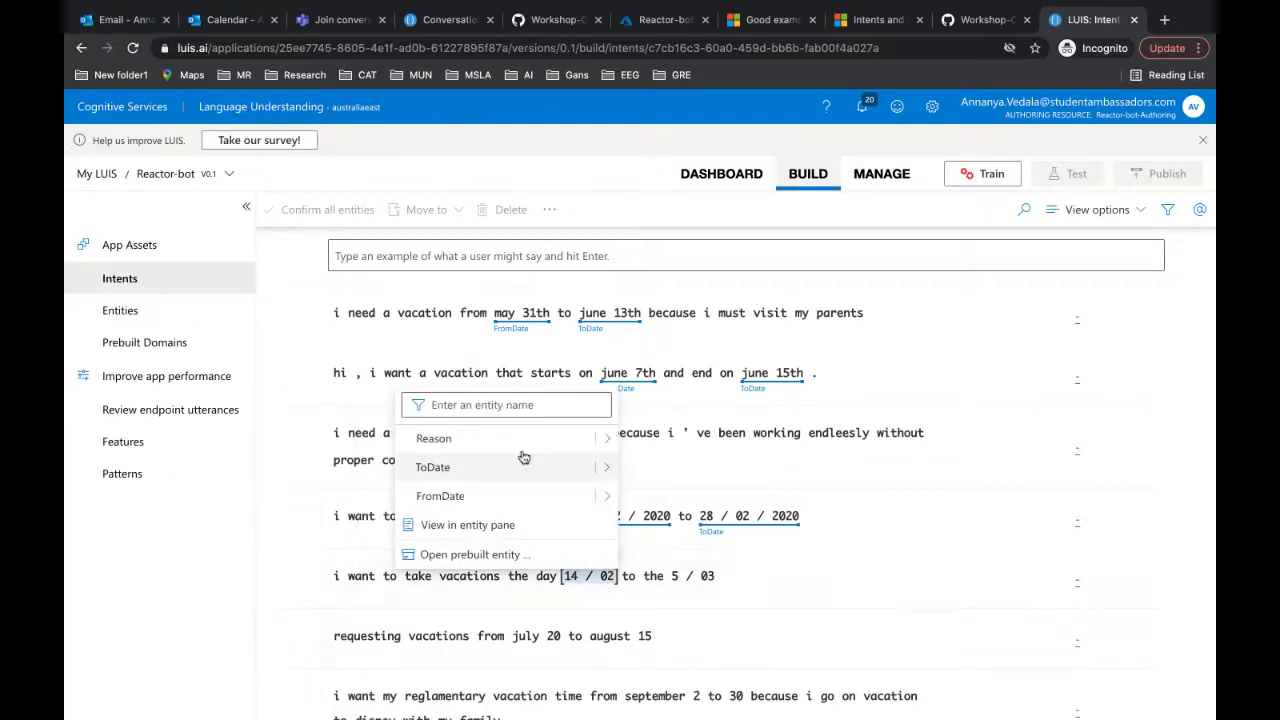
click(503, 496)
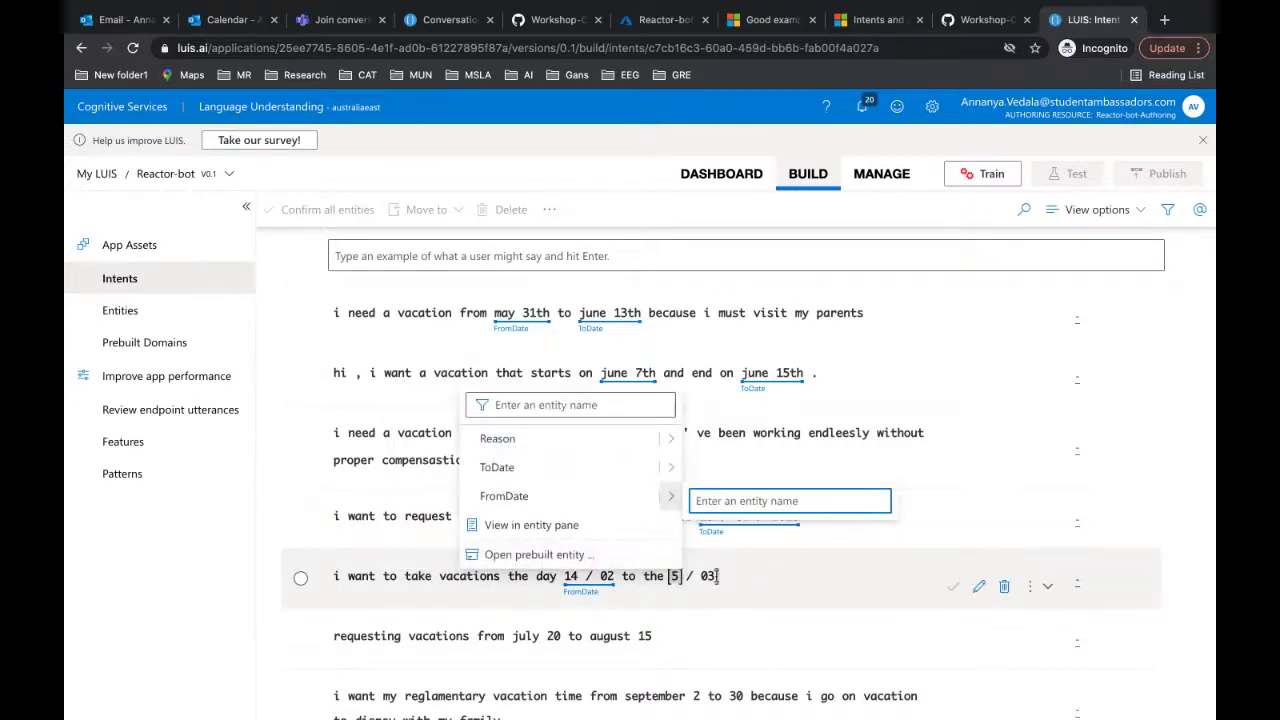
click(643, 471)
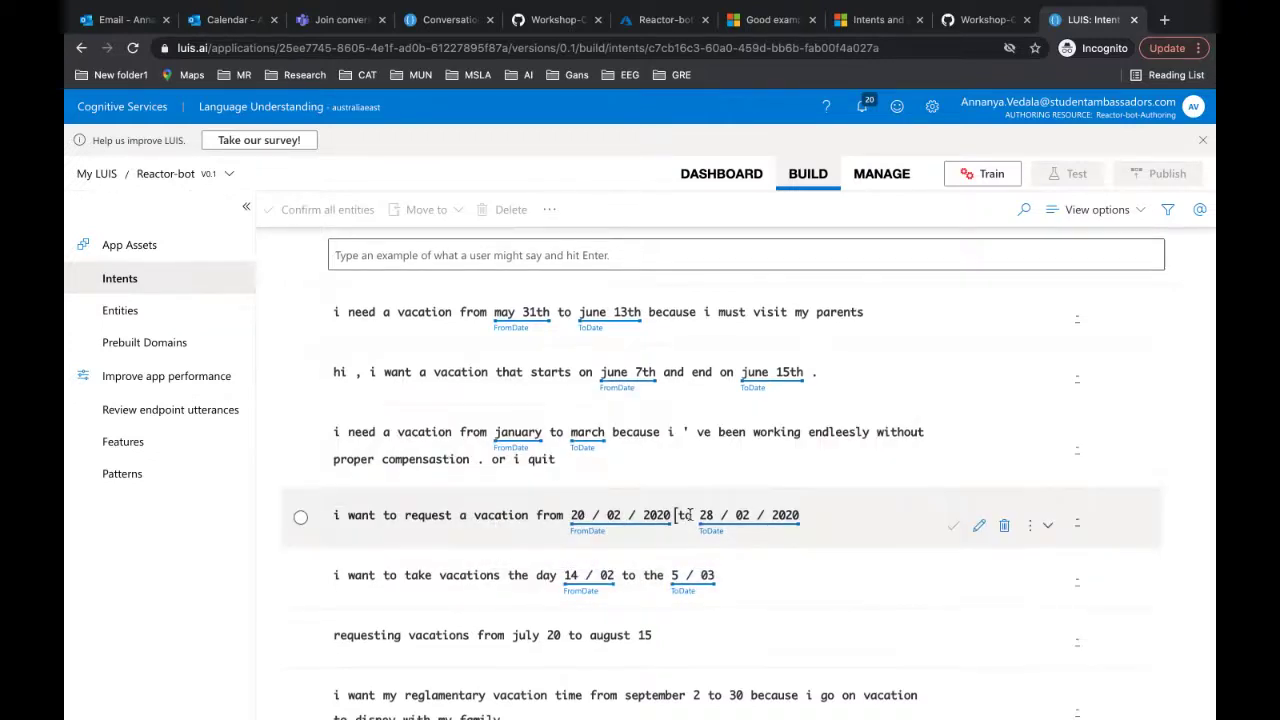
Step: In the "requesting vacations" example, label "july 20" as FromDate and "august 15" as ToDate
scroll(643, 500, down, 2)
scroll(643, 500, down, 1)
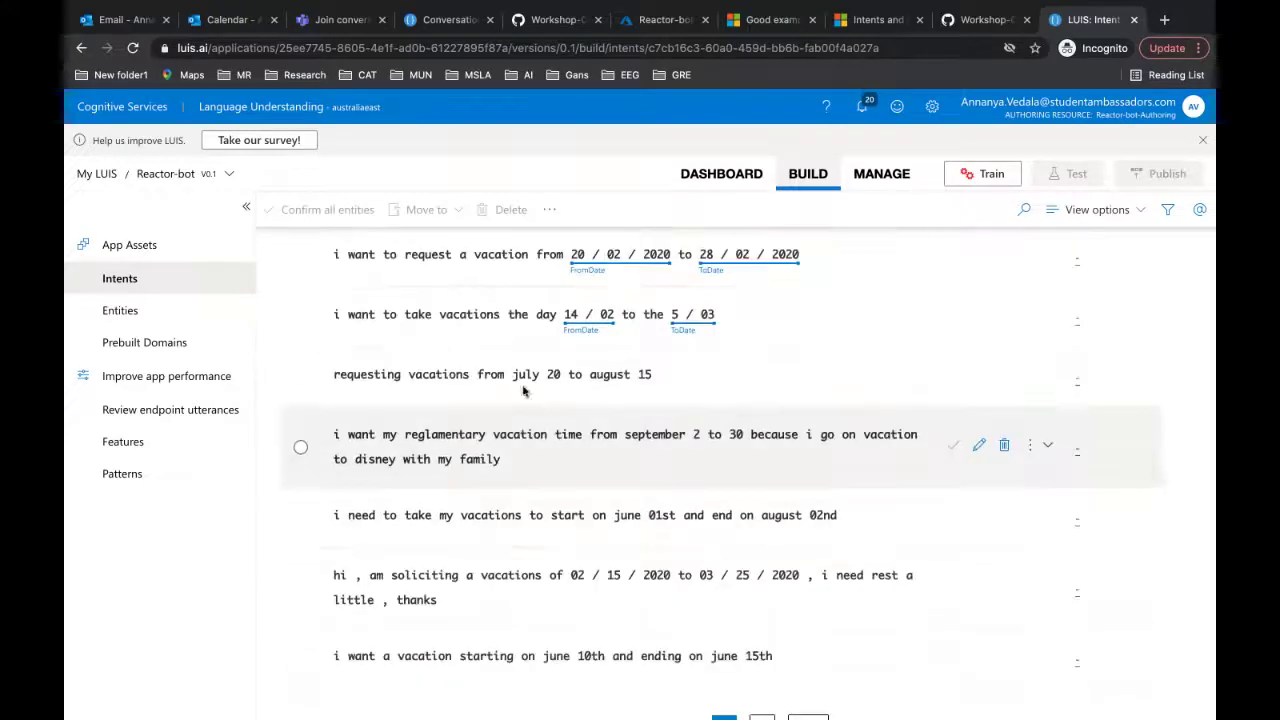
drag(510, 374, 563, 374)
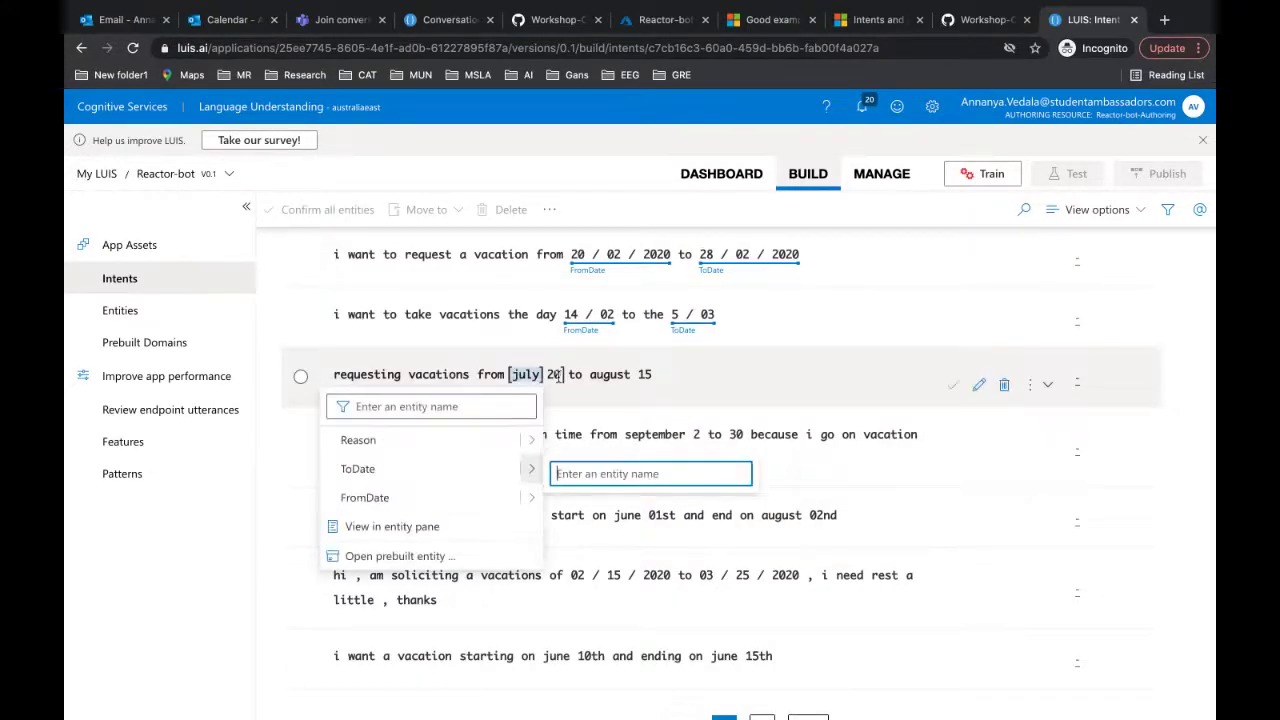
click(476, 498)
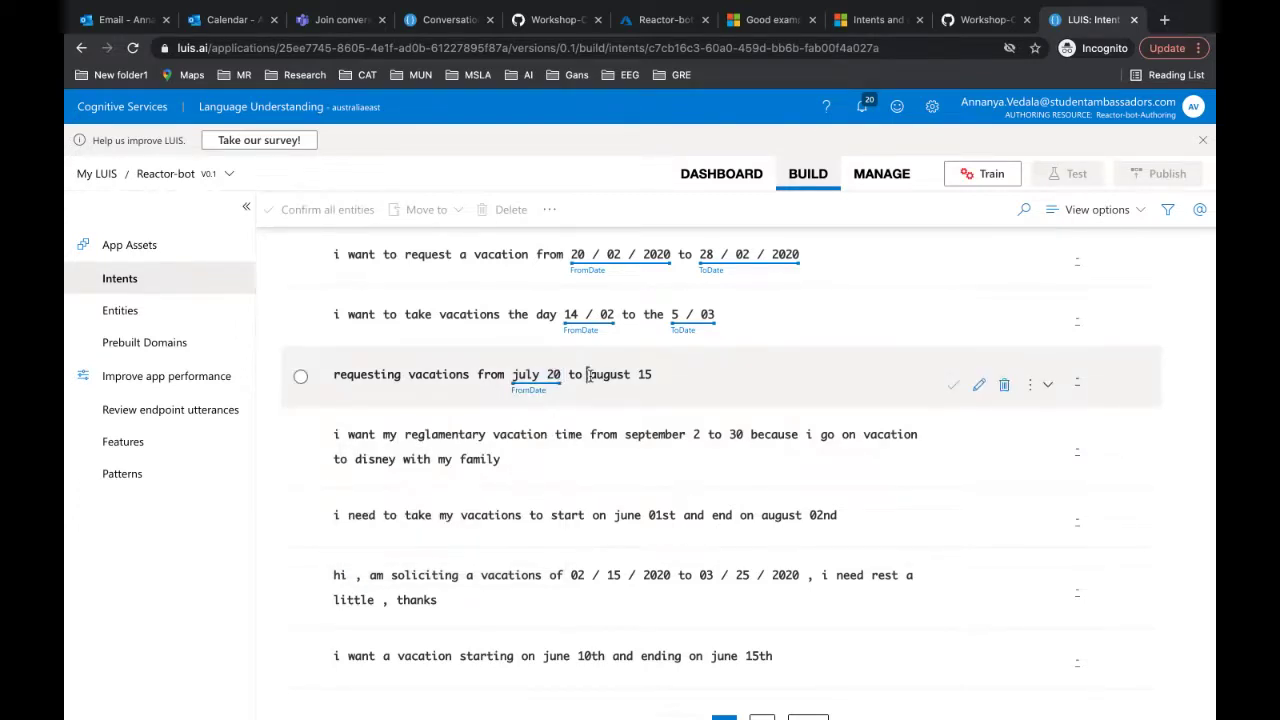
drag(586, 374, 655, 374)
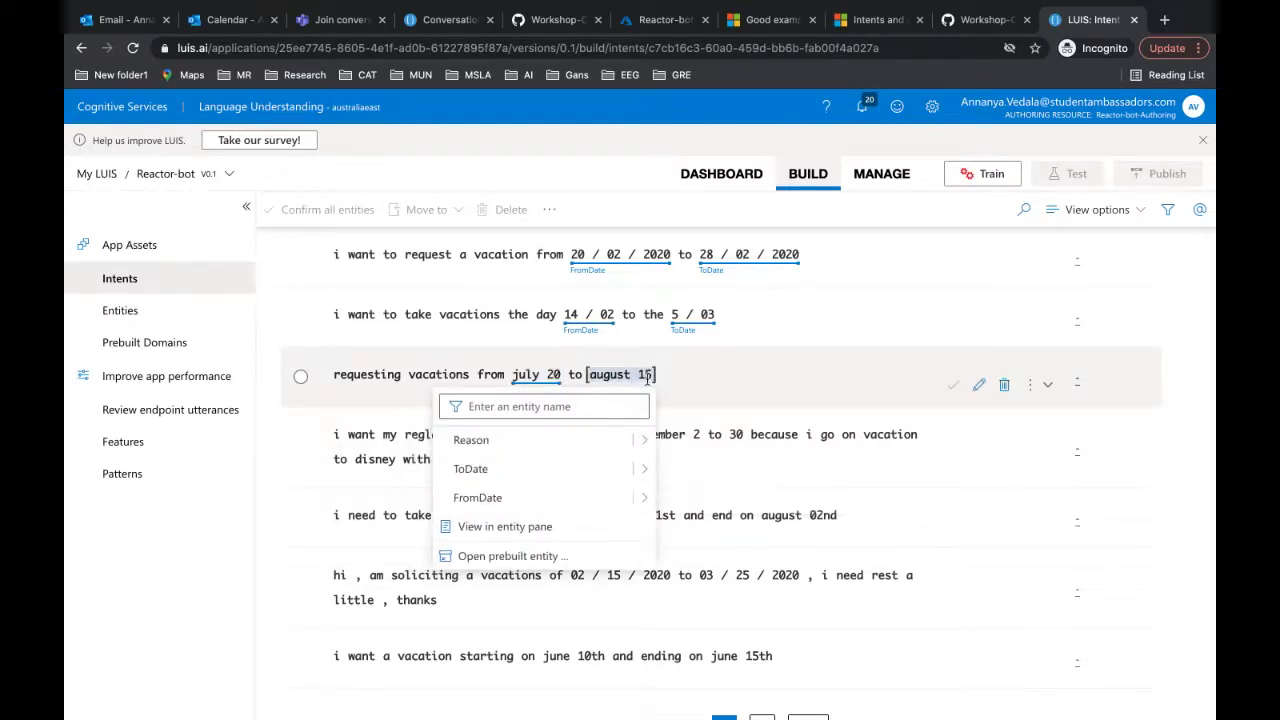
click(557, 478)
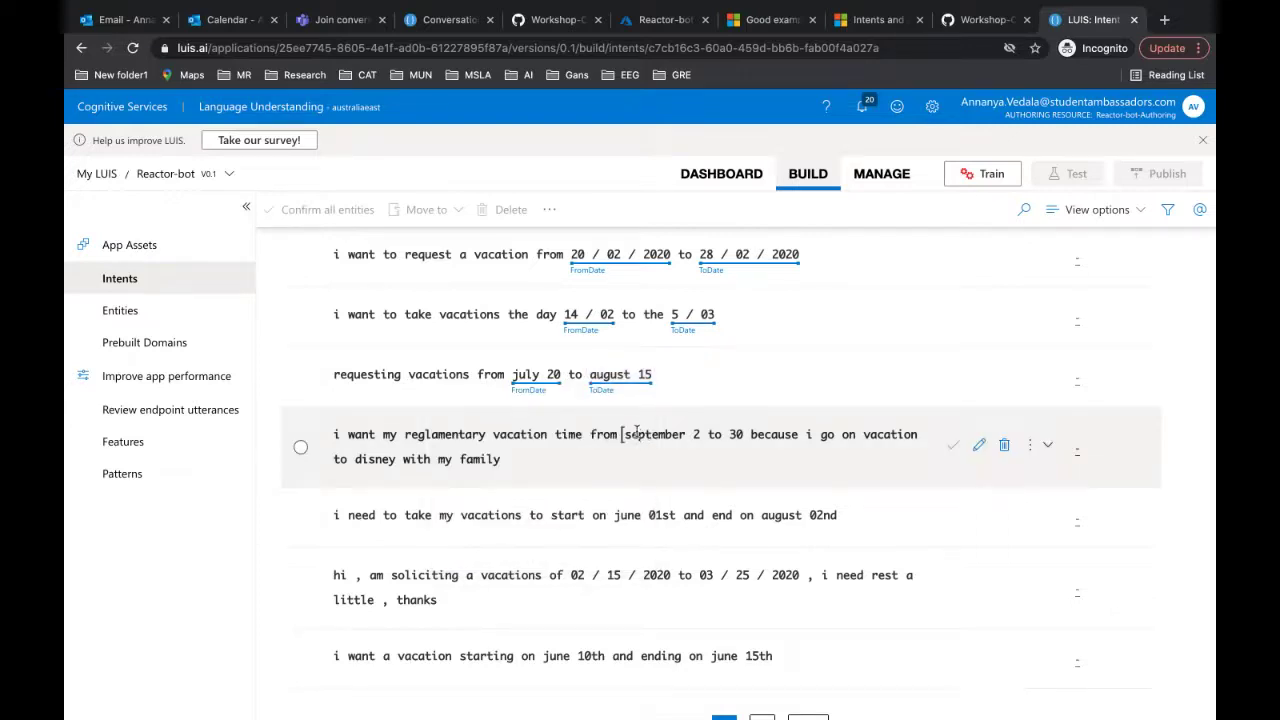
Step: In the example about going to disney with family, label "september 2" as FromDate and "30" as ToDate
drag(636, 430, 704, 434)
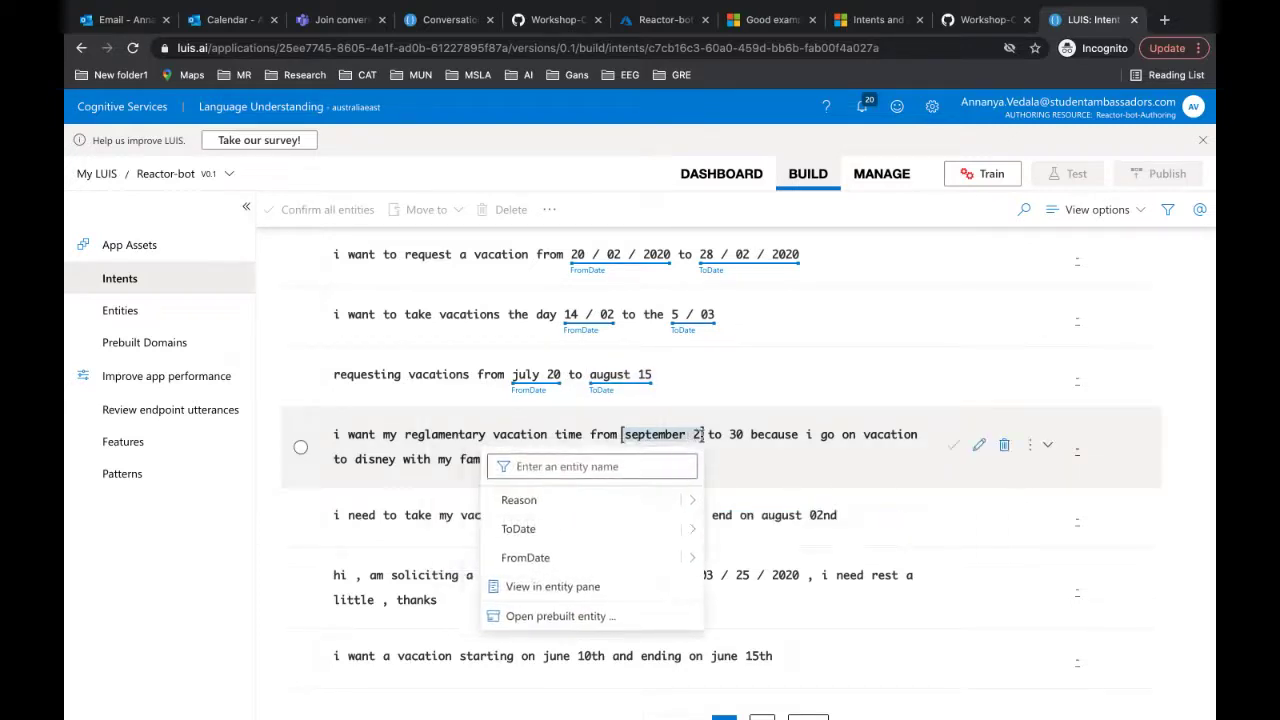
click(587, 557)
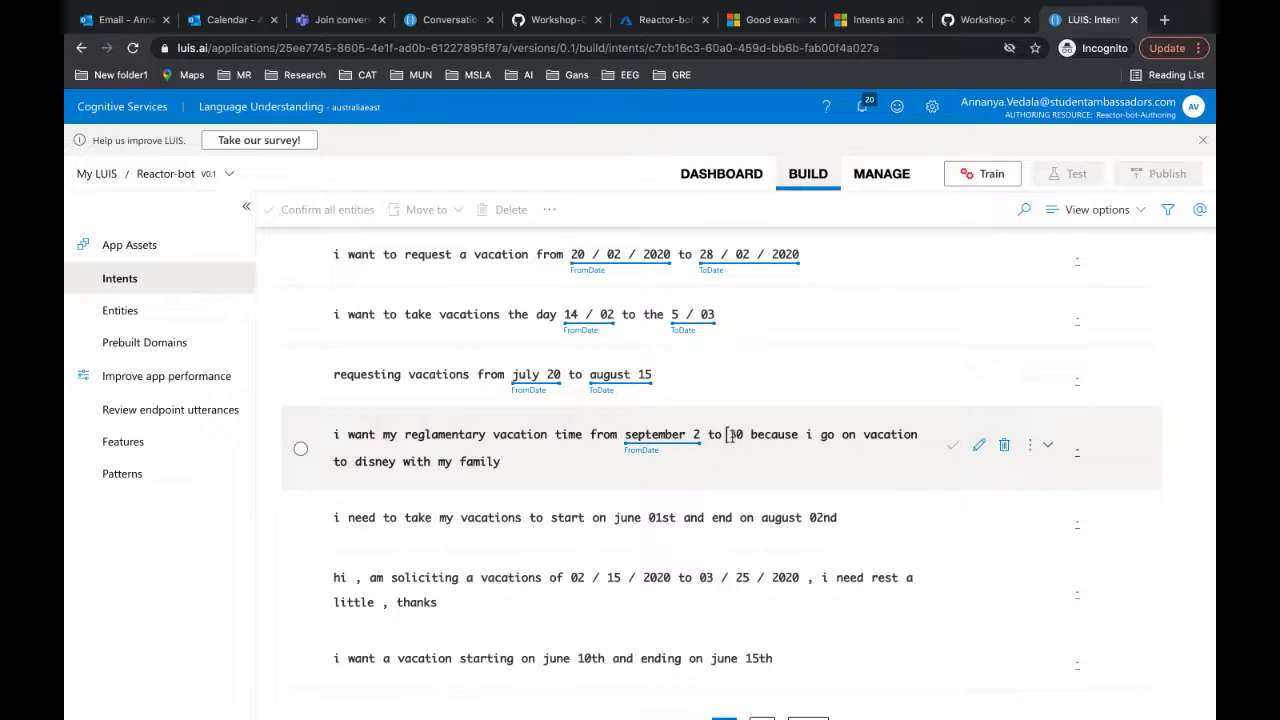
click(731, 434)
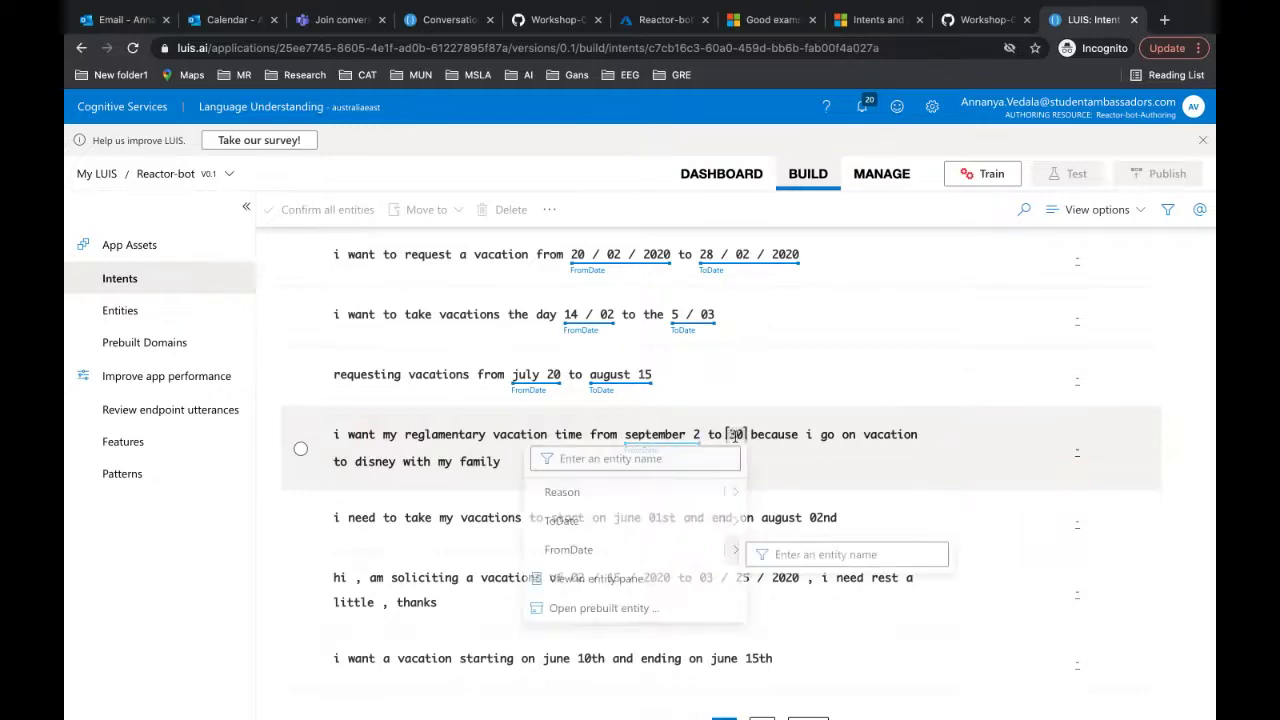
click(673, 529)
Step: In the "i need to take my vacations" example, label "june 01st" as FromDate and "august 02nd" as ToDate
click(617, 517)
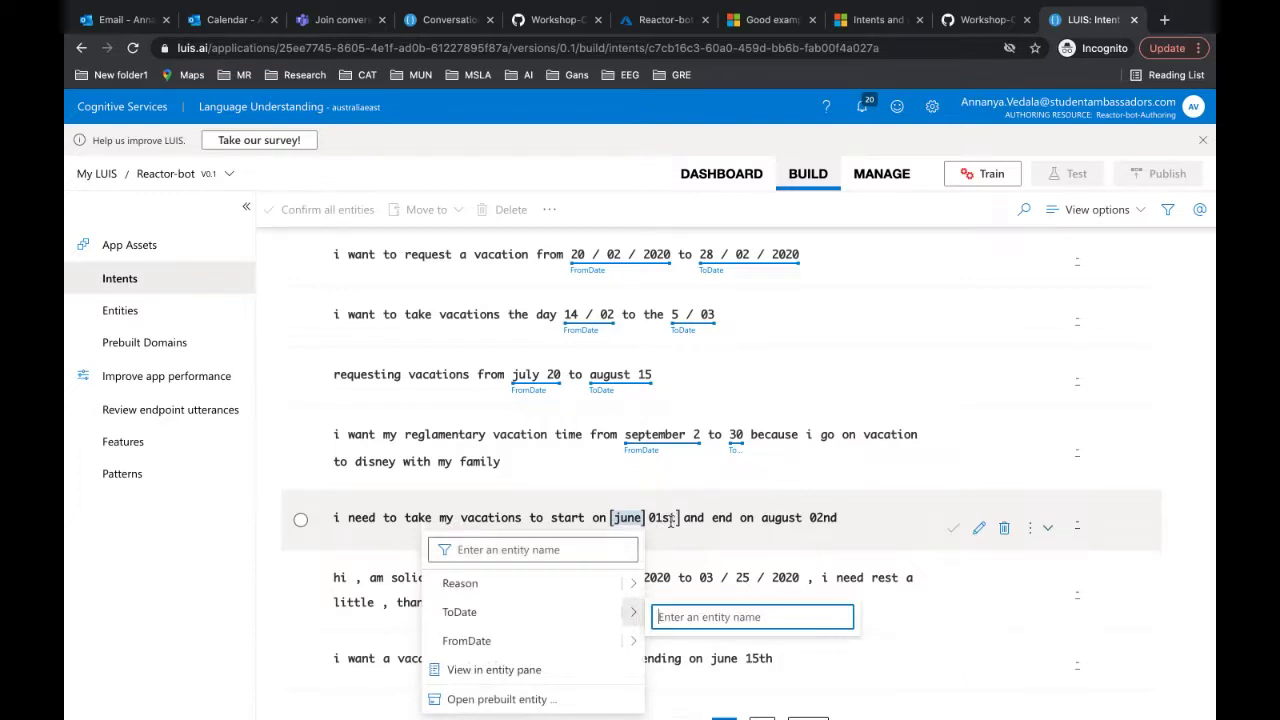
click(679, 517)
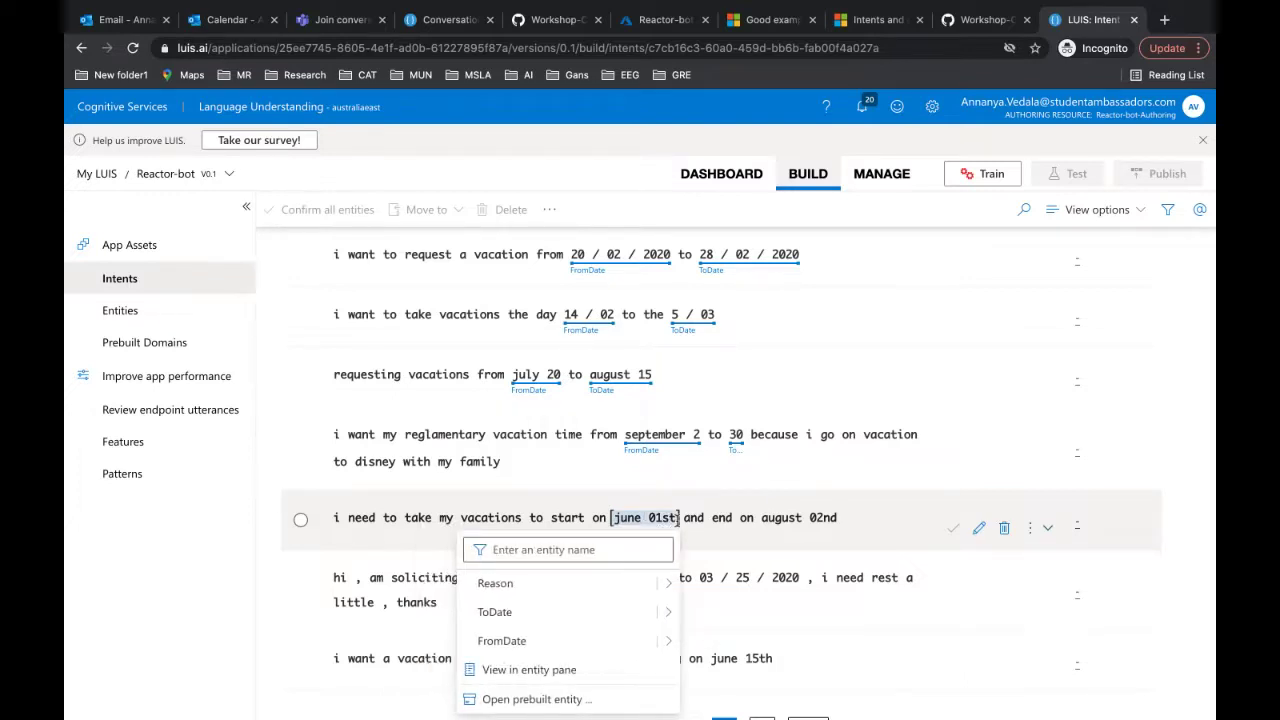
click(583, 641)
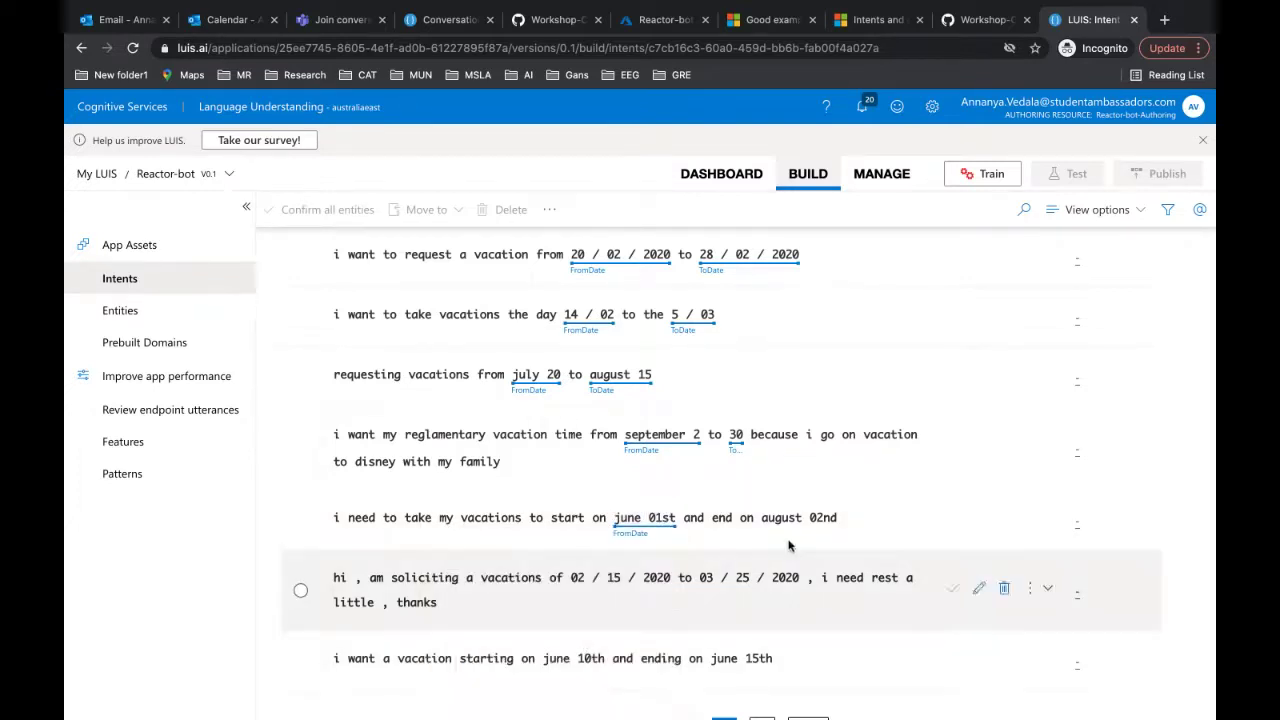
click(762, 517)
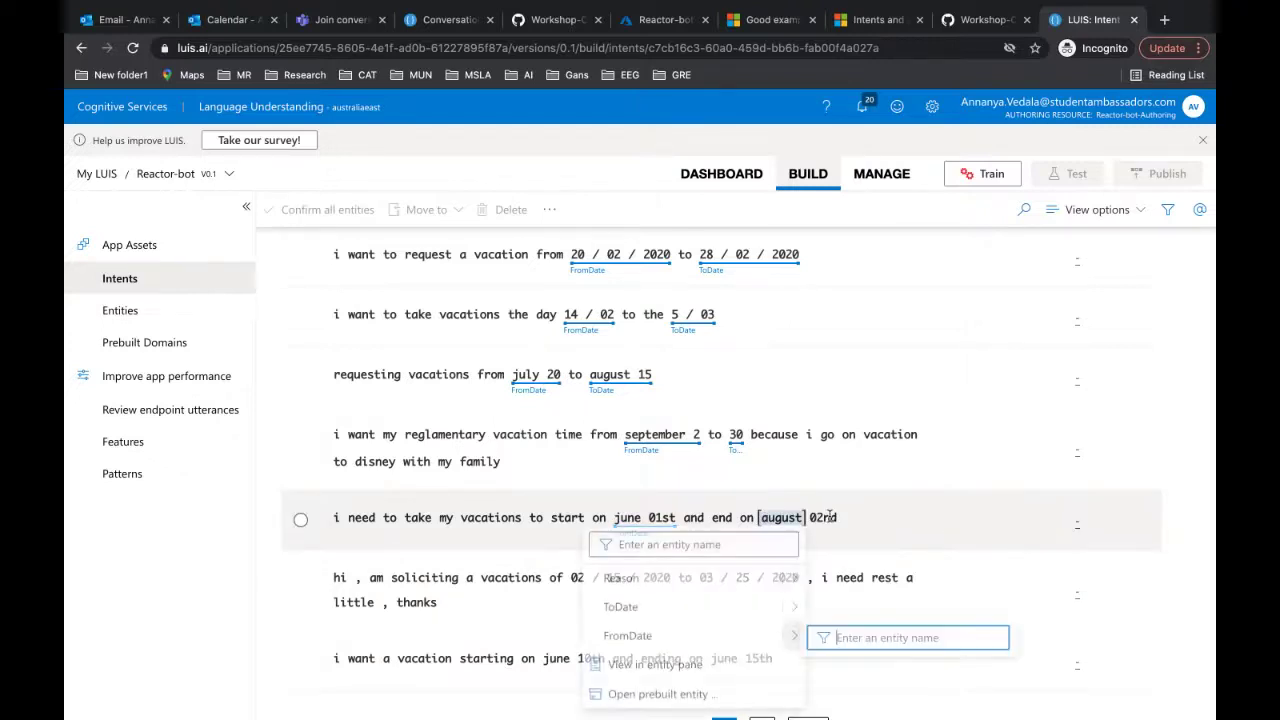
click(833, 517)
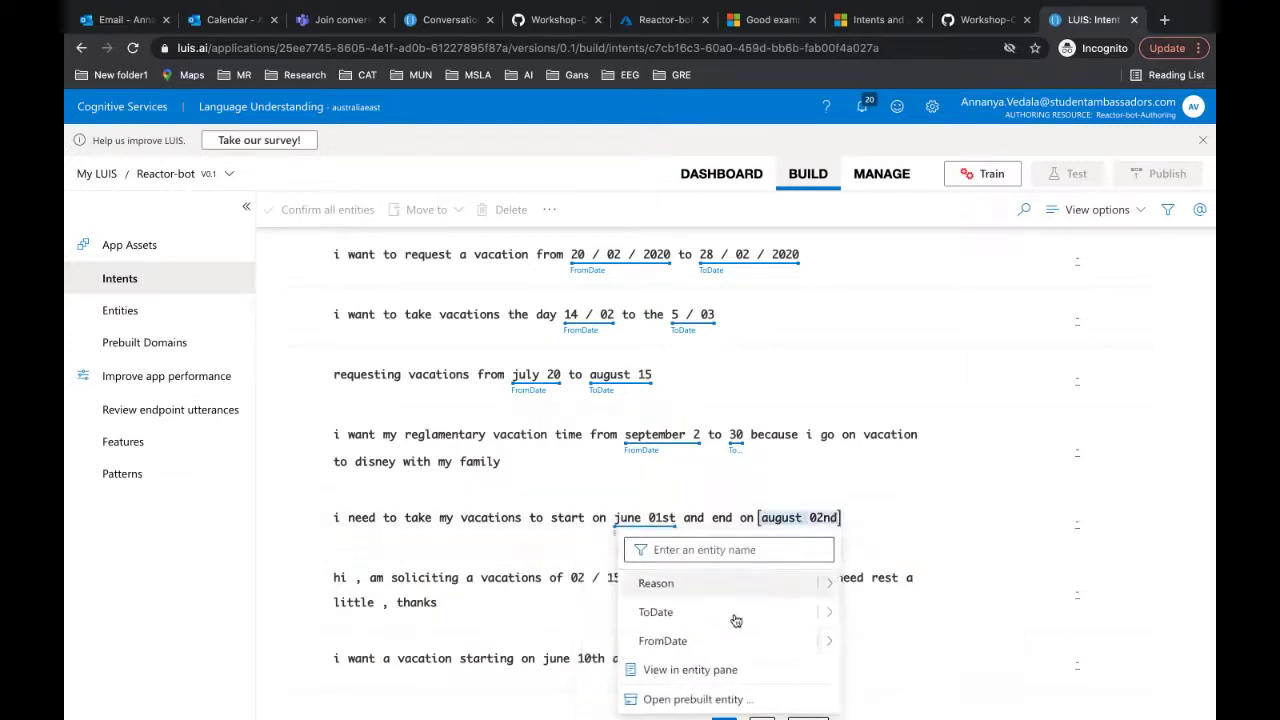
click(660, 610)
Step: In the "i need rest a little" example, label "02 / 15 / 2020" as FromDate and "03 / 25 / 2020" as ToDate
click(573, 580)
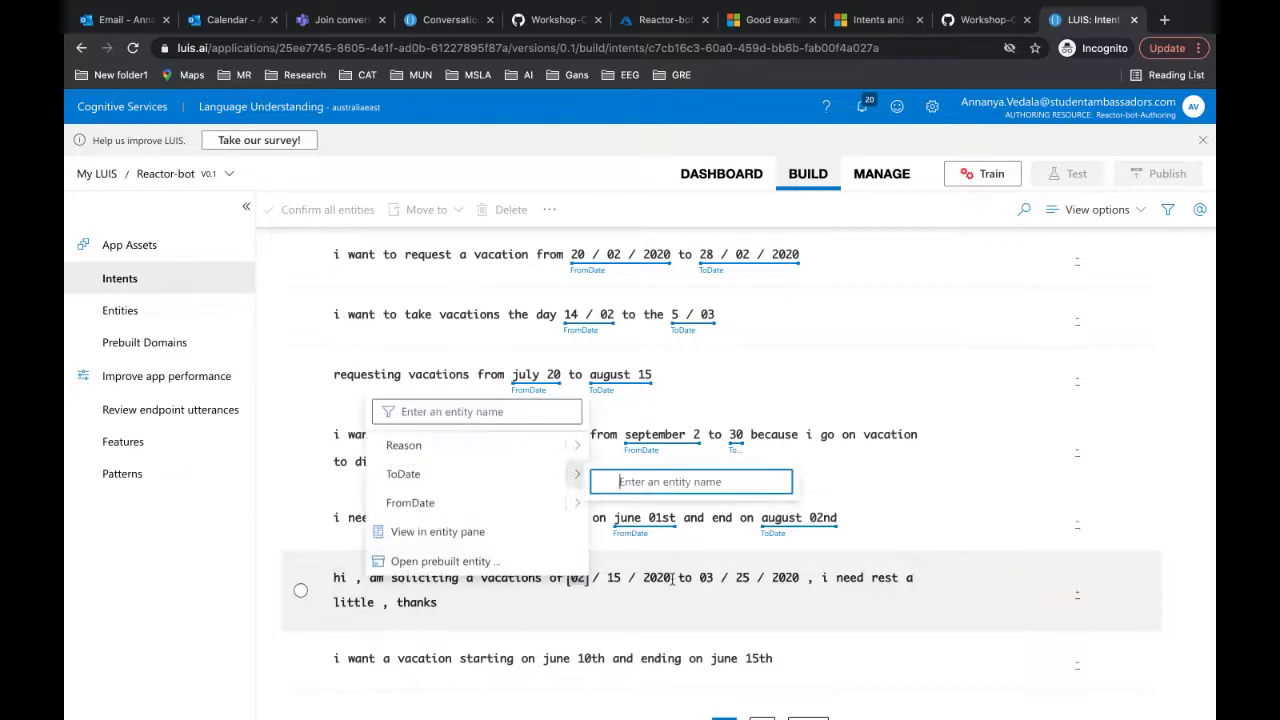
click(668, 578)
click(612, 497)
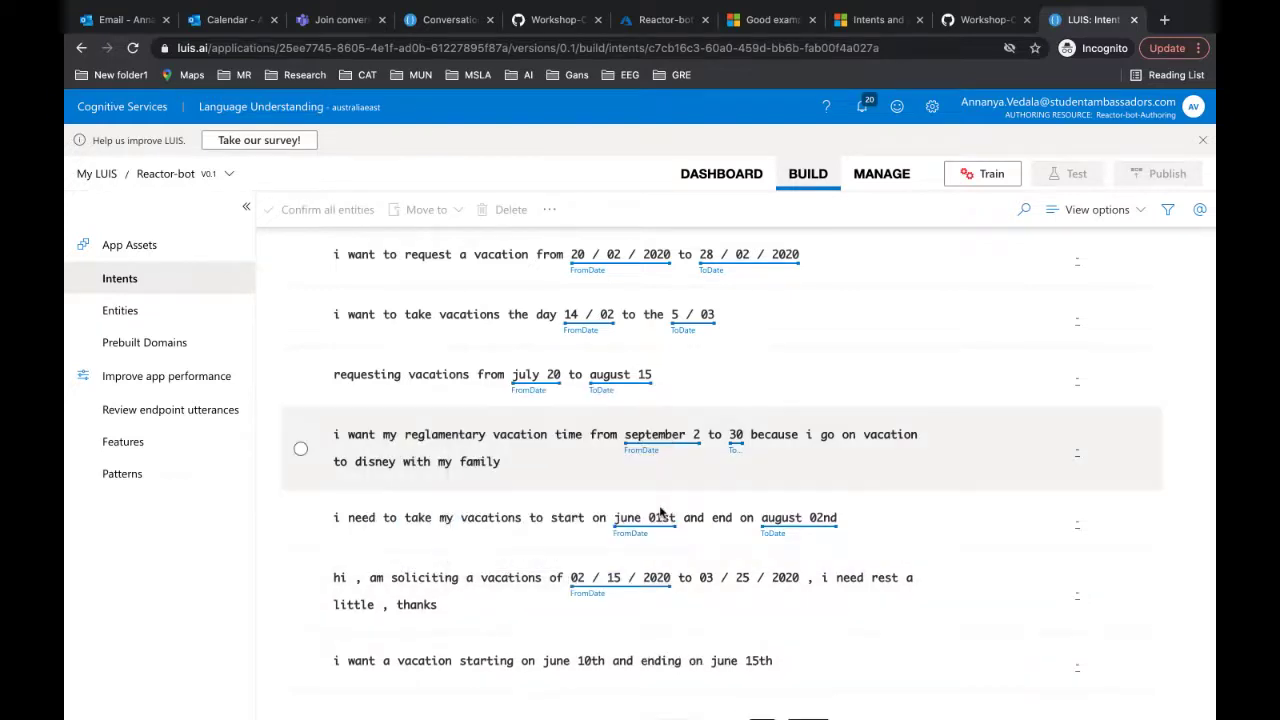
click(704, 577)
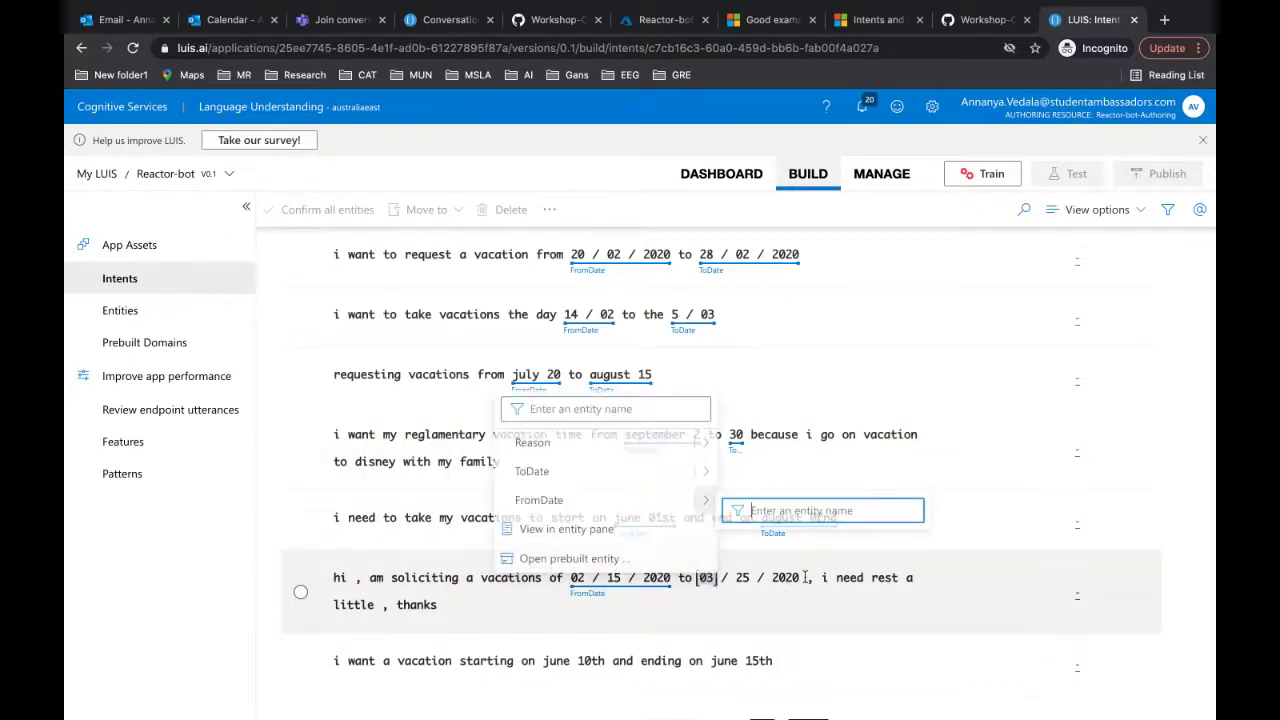
click(801, 577)
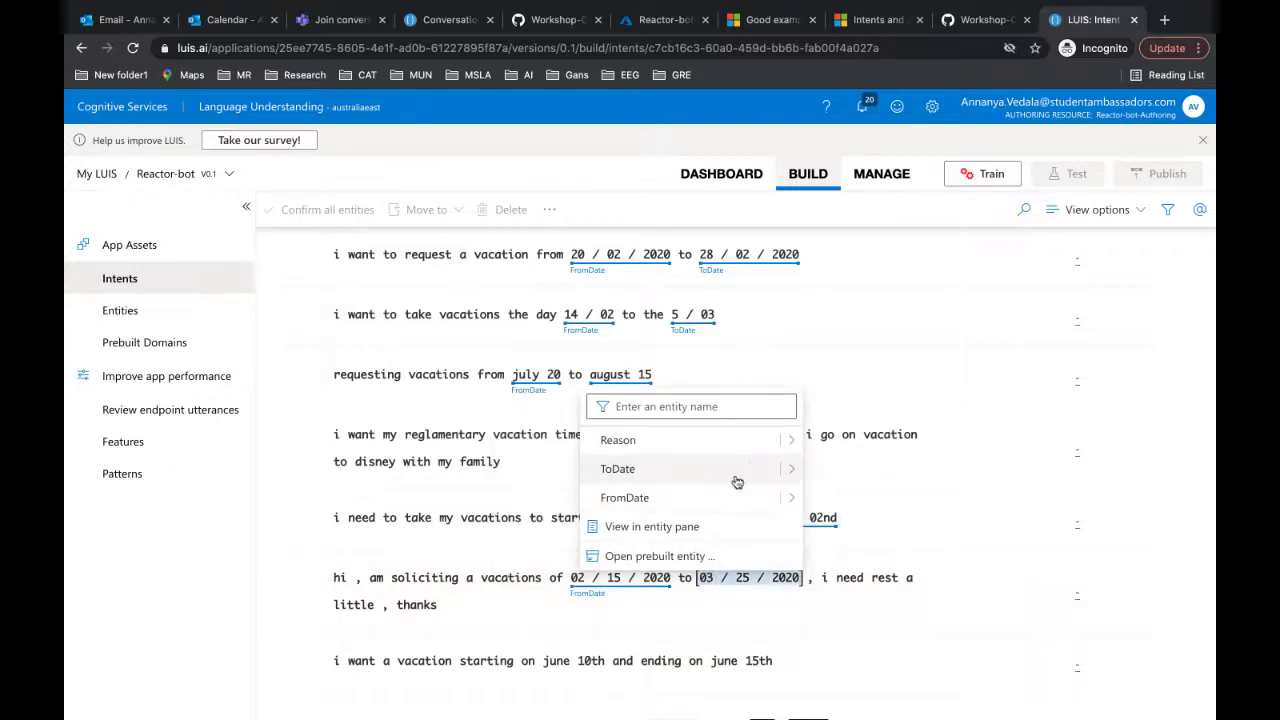
click(700, 469)
Step: In the "i want a vacation starting on" example, label "june 10th" as FromDate and "june 15th" as ToDate
scroll(782, 540, down, 1)
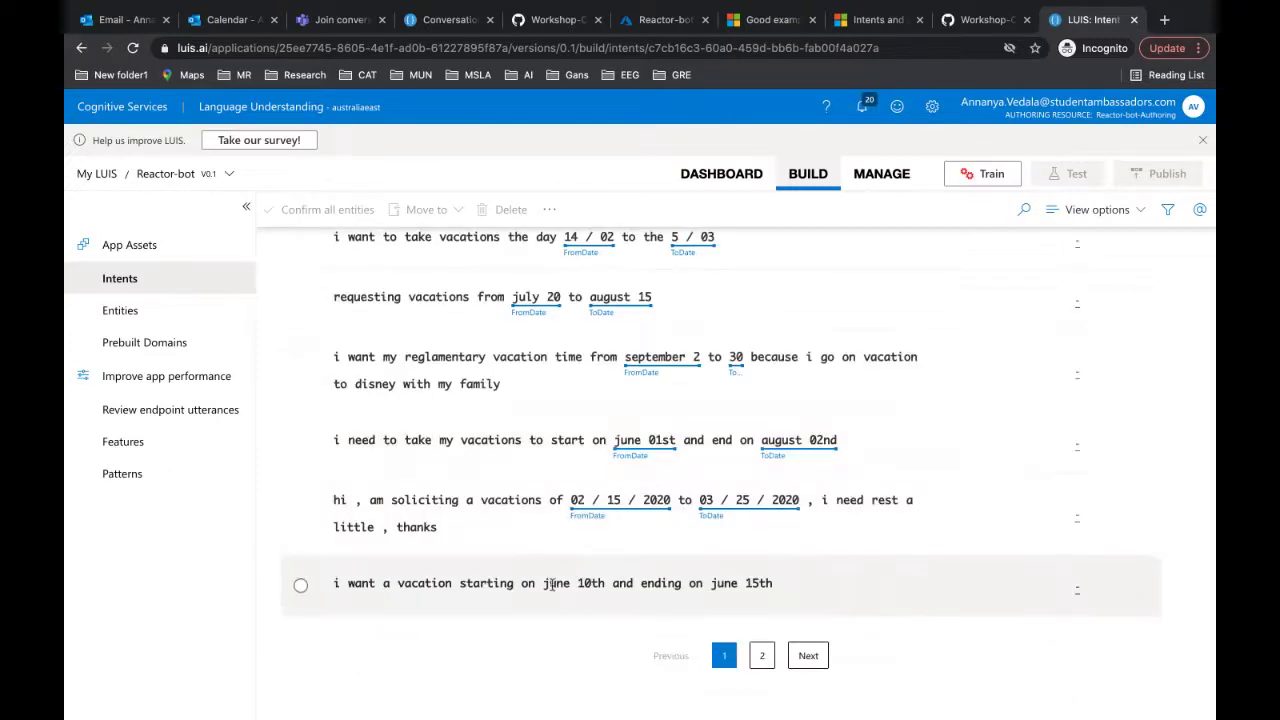
drag(541, 582, 606, 583)
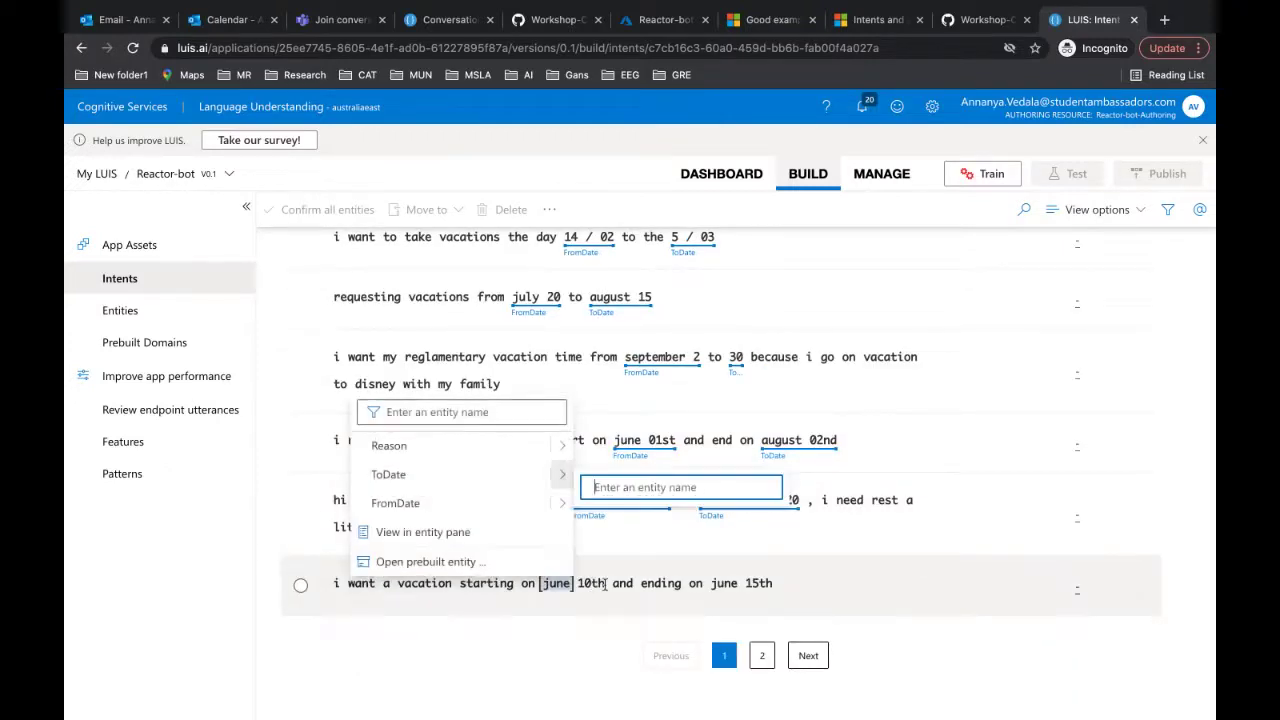
click(541, 503)
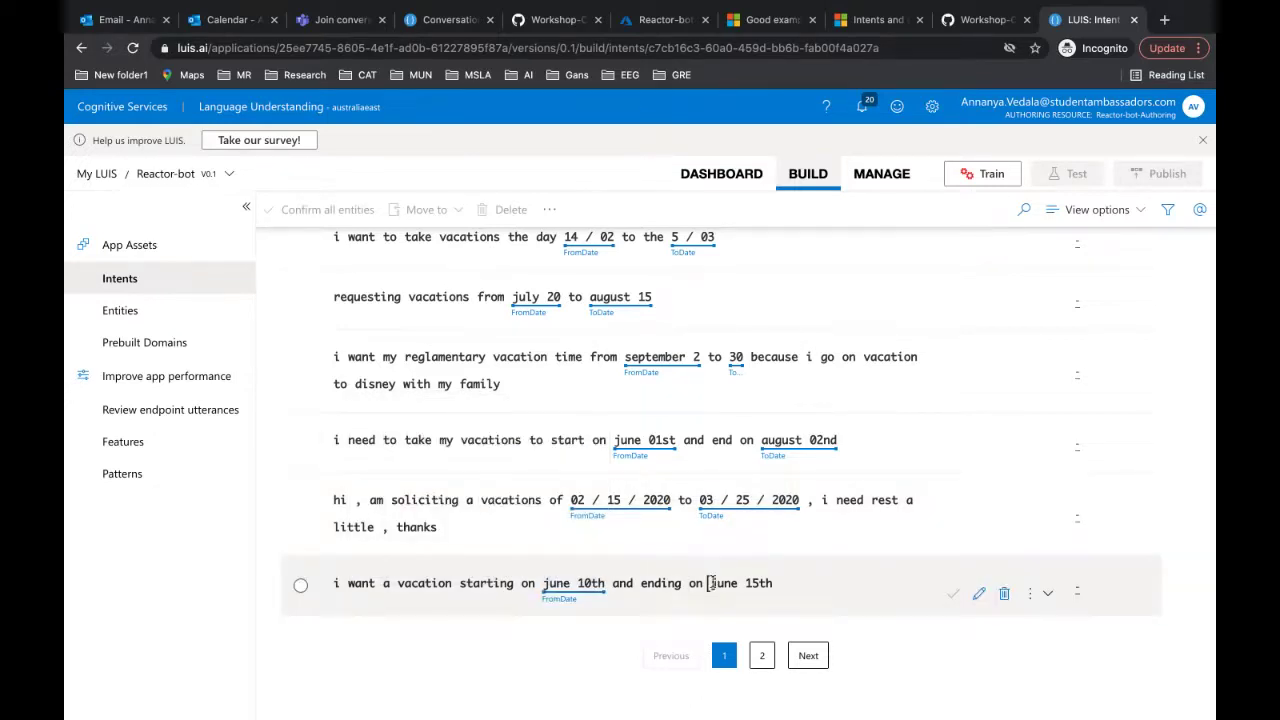
drag(709, 582, 774, 583)
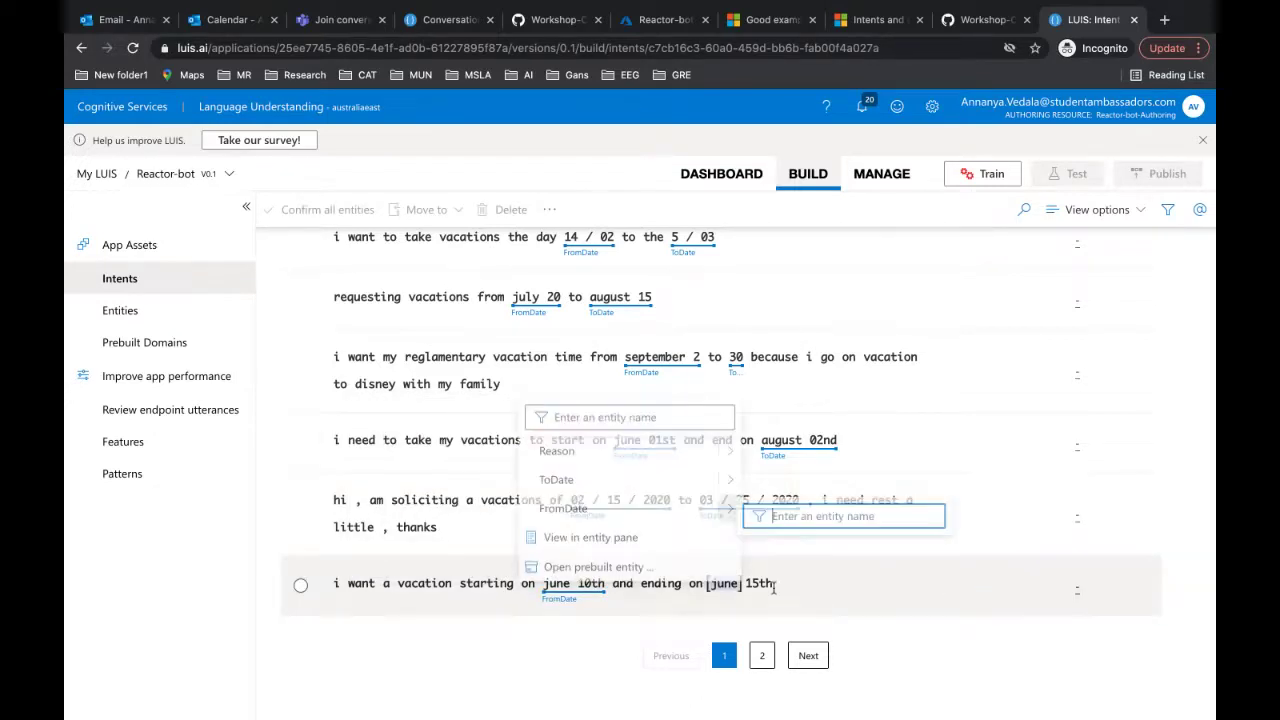
click(663, 476)
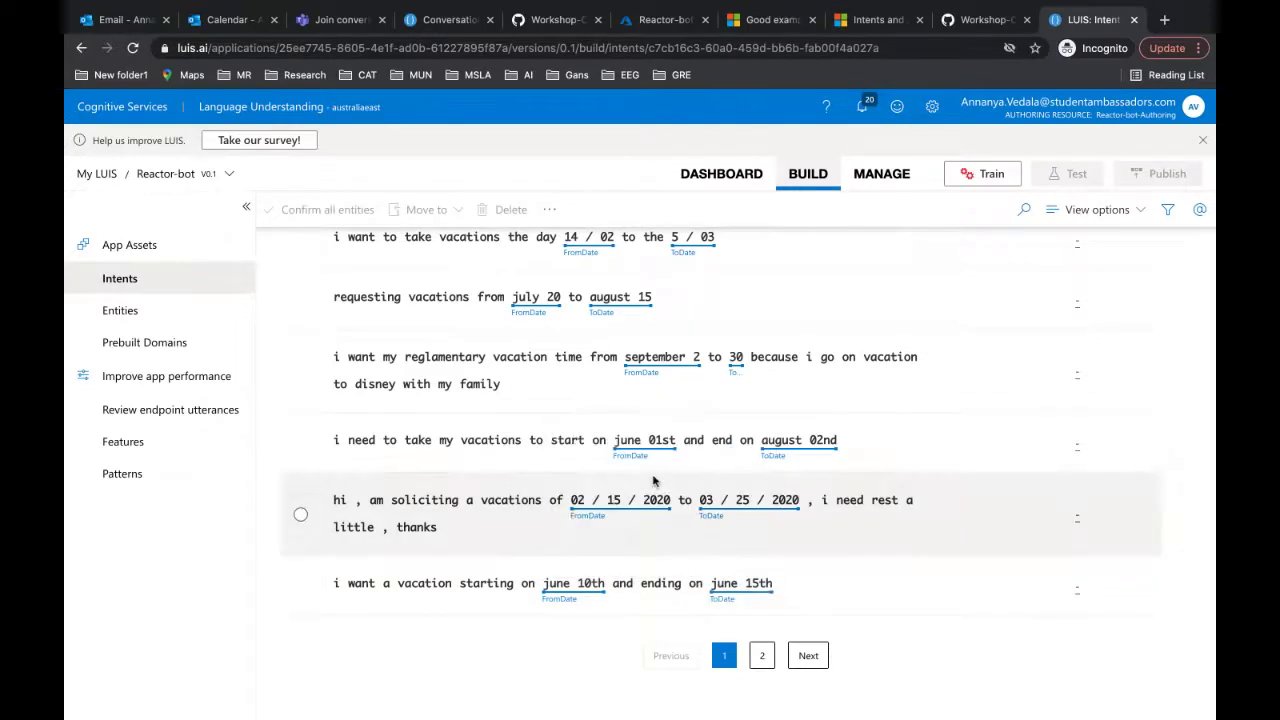
Step: On page 2 of the examples, label "12 of january" as FromDate and "12 of february" as ToDate
click(763, 656)
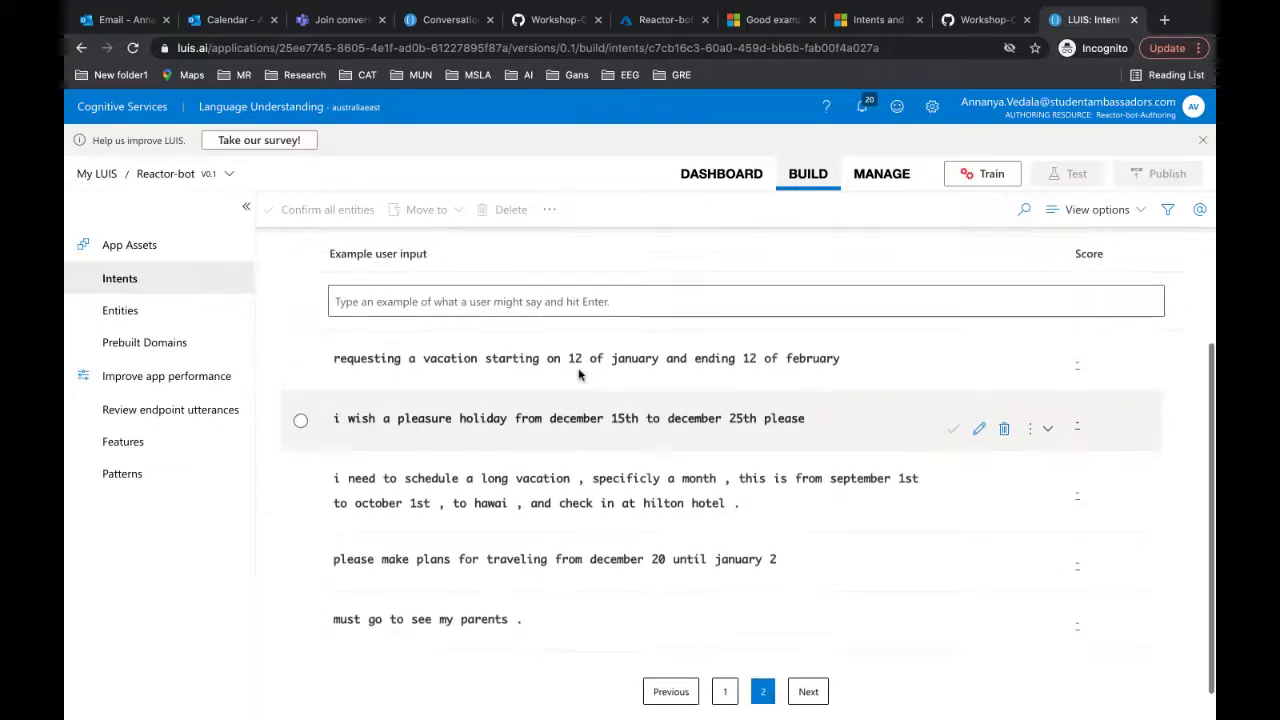
scroll(578, 374, up, 3)
scroll(586, 531, down, 1)
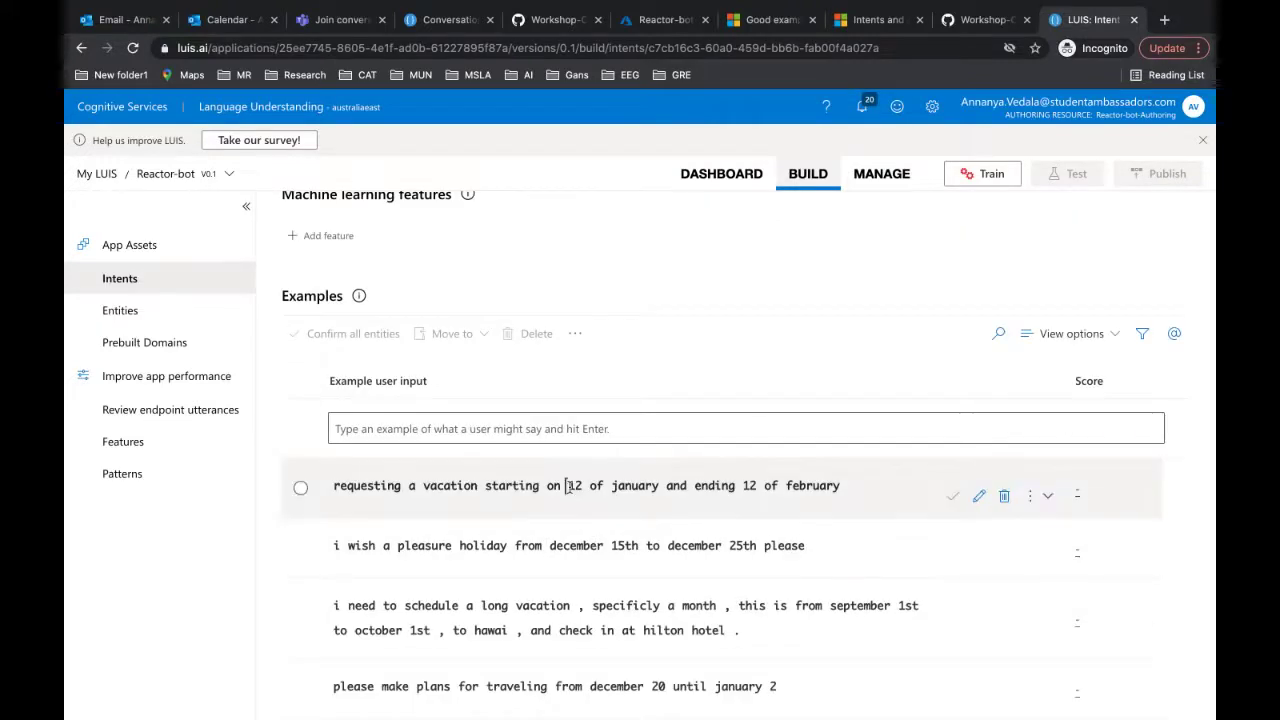
drag(567, 487, 658, 487)
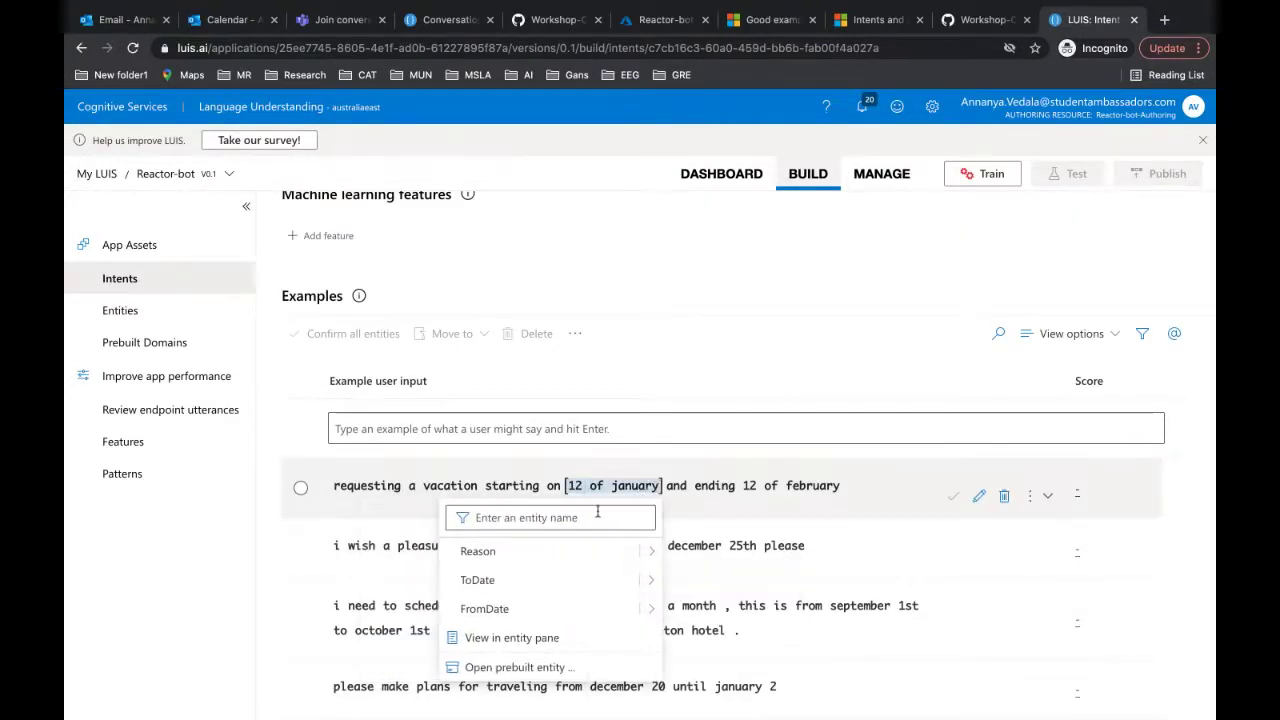
click(540, 608)
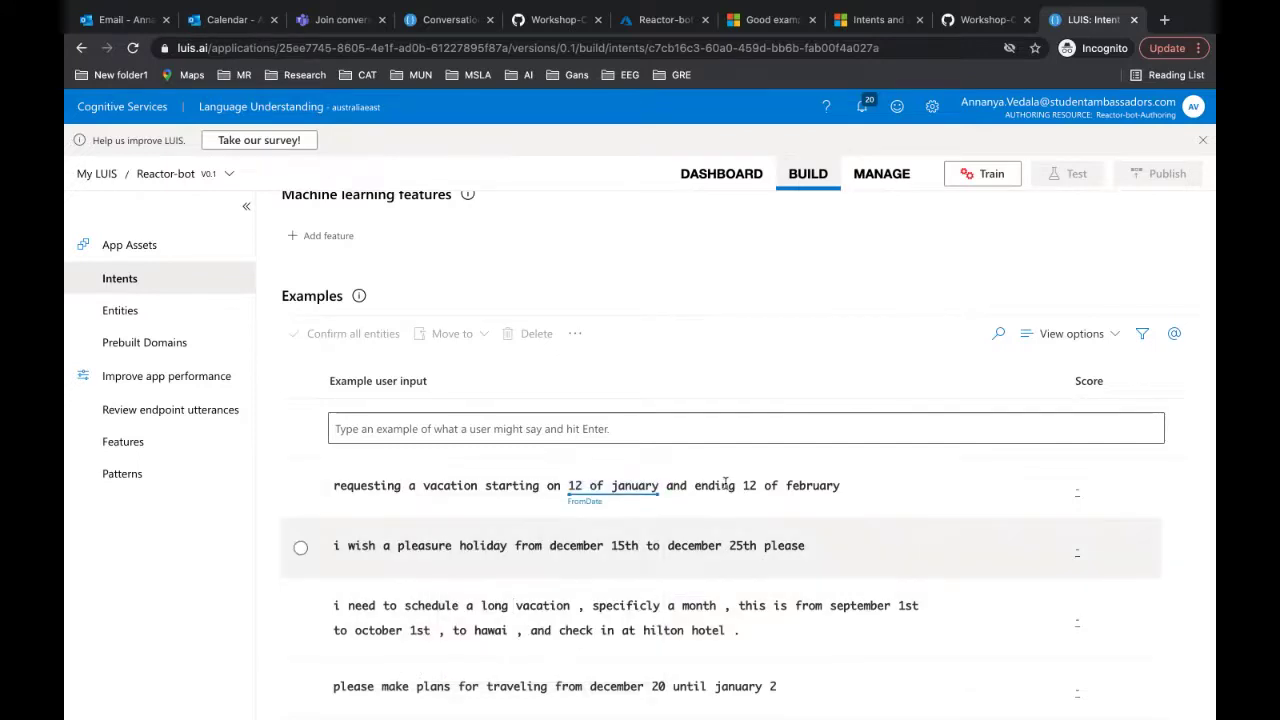
drag(748, 487, 842, 487)
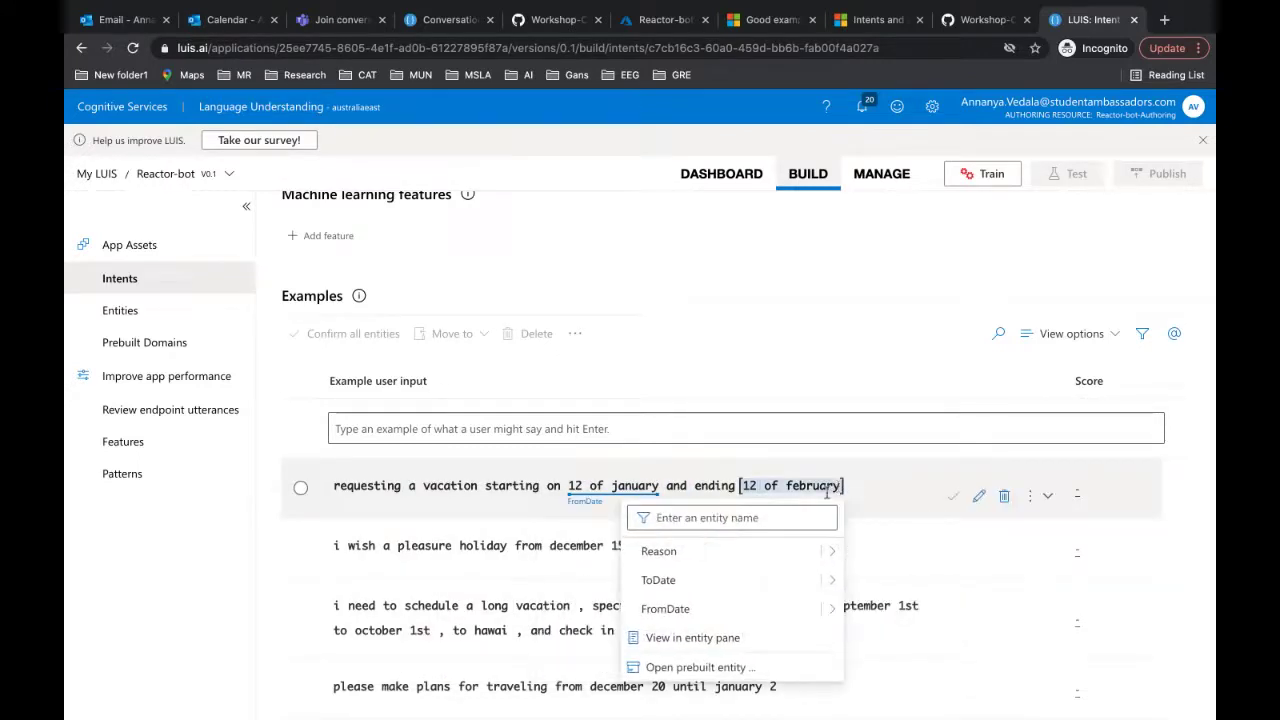
click(706, 580)
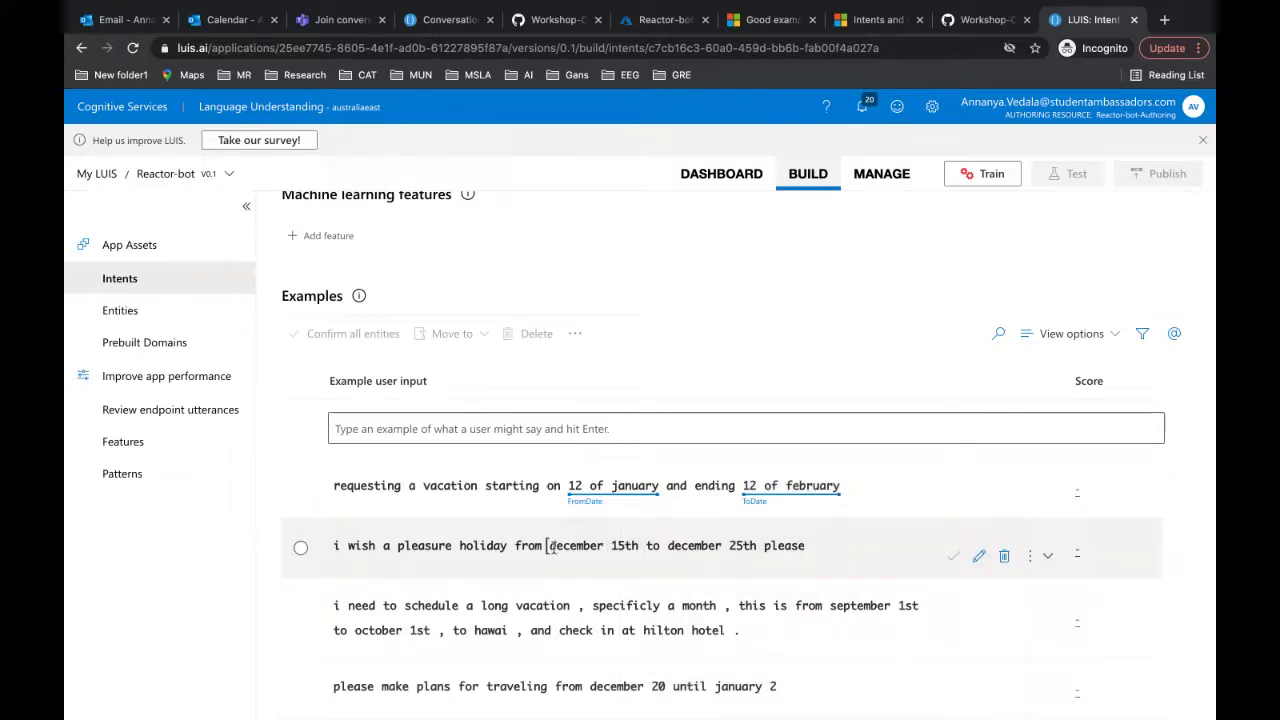
Step: In the "pleasure holiday" example, label "december 15th" as FromDate and "december 25th" as ToDate
click(560, 548)
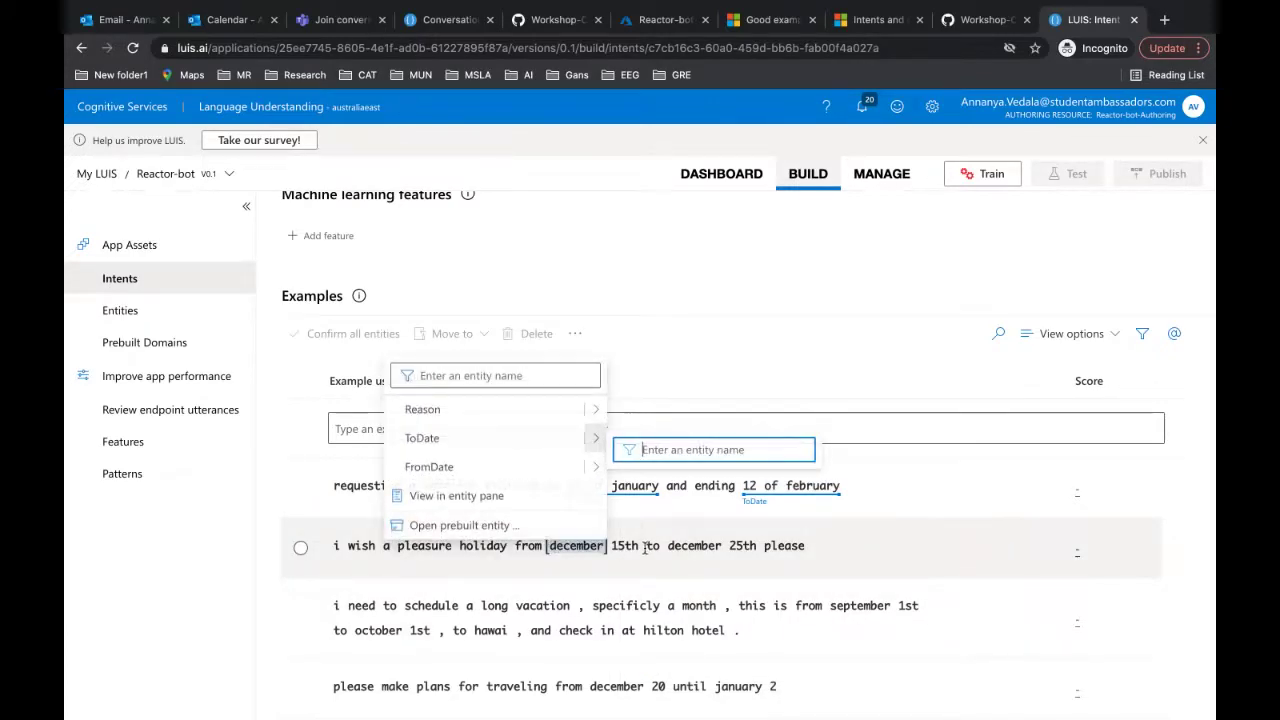
drag(645, 547, 640, 547)
click(551, 466)
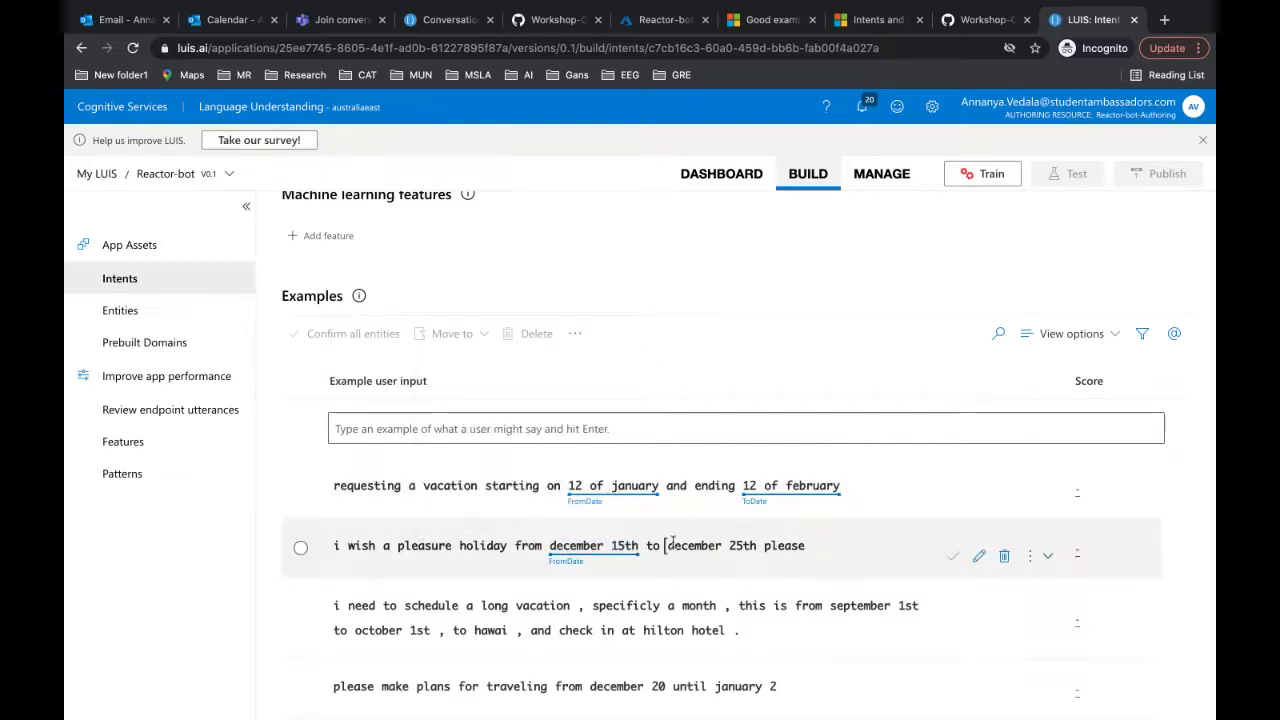
click(672, 545)
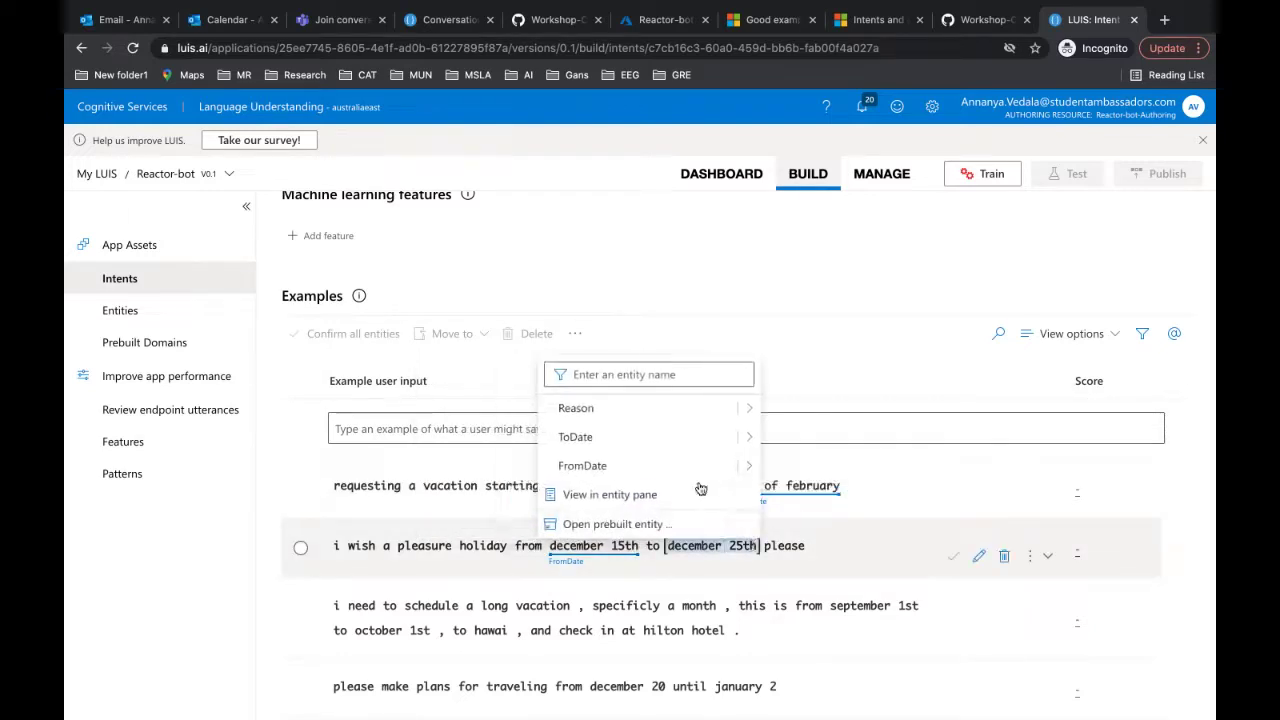
click(677, 452)
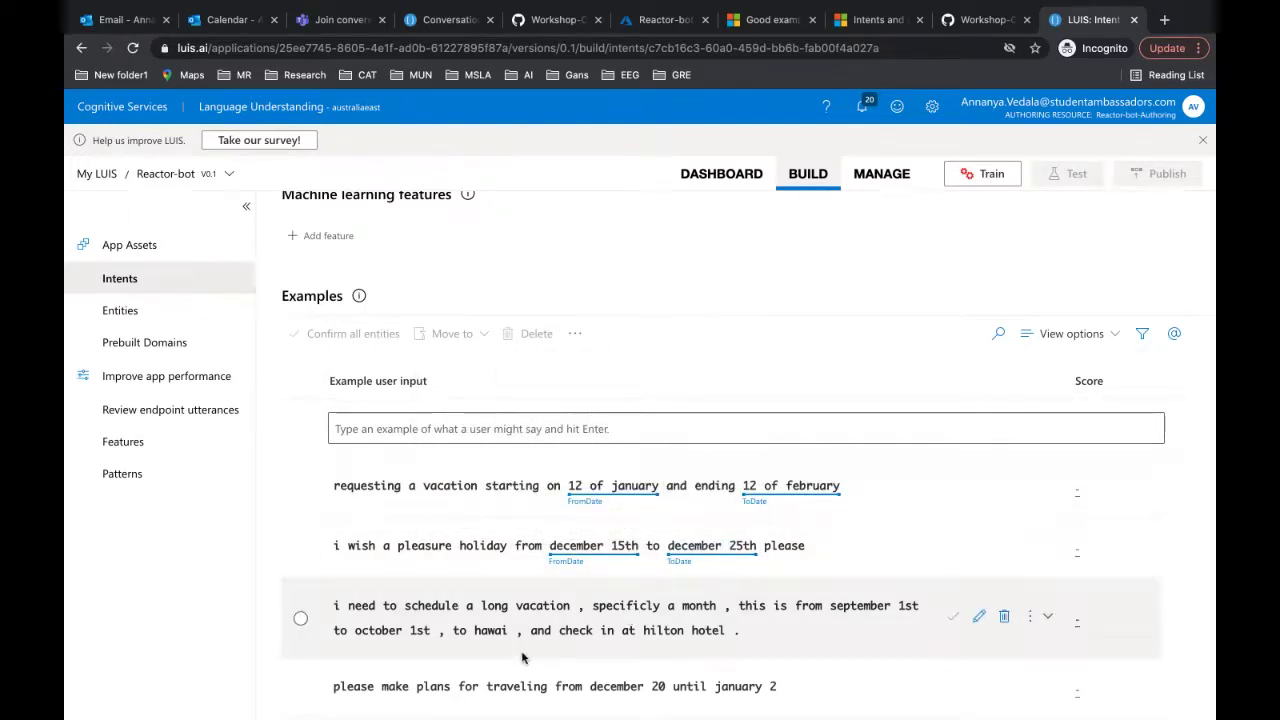
Step: In the "schedule a long vacation" example, label "september 1st" as FromDate and "october 1st" as ToDate
scroll(570, 625, down, 1)
click(832, 534)
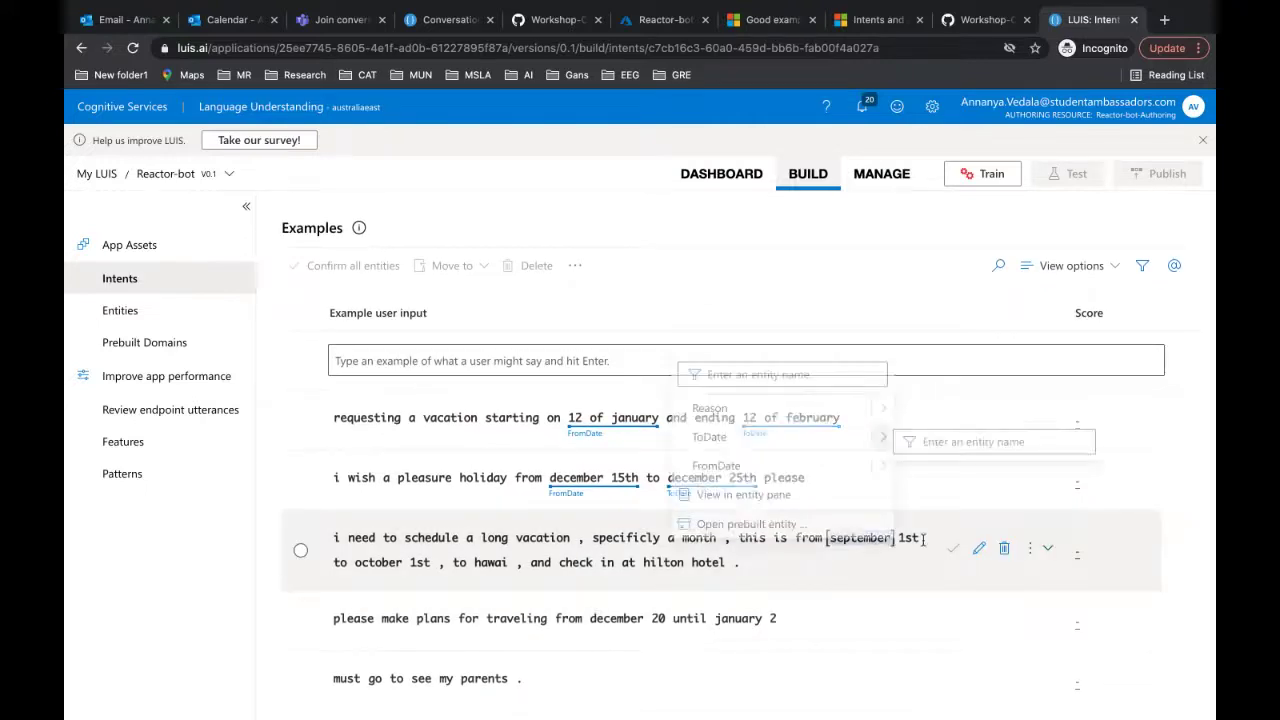
drag(915, 541, 918, 541)
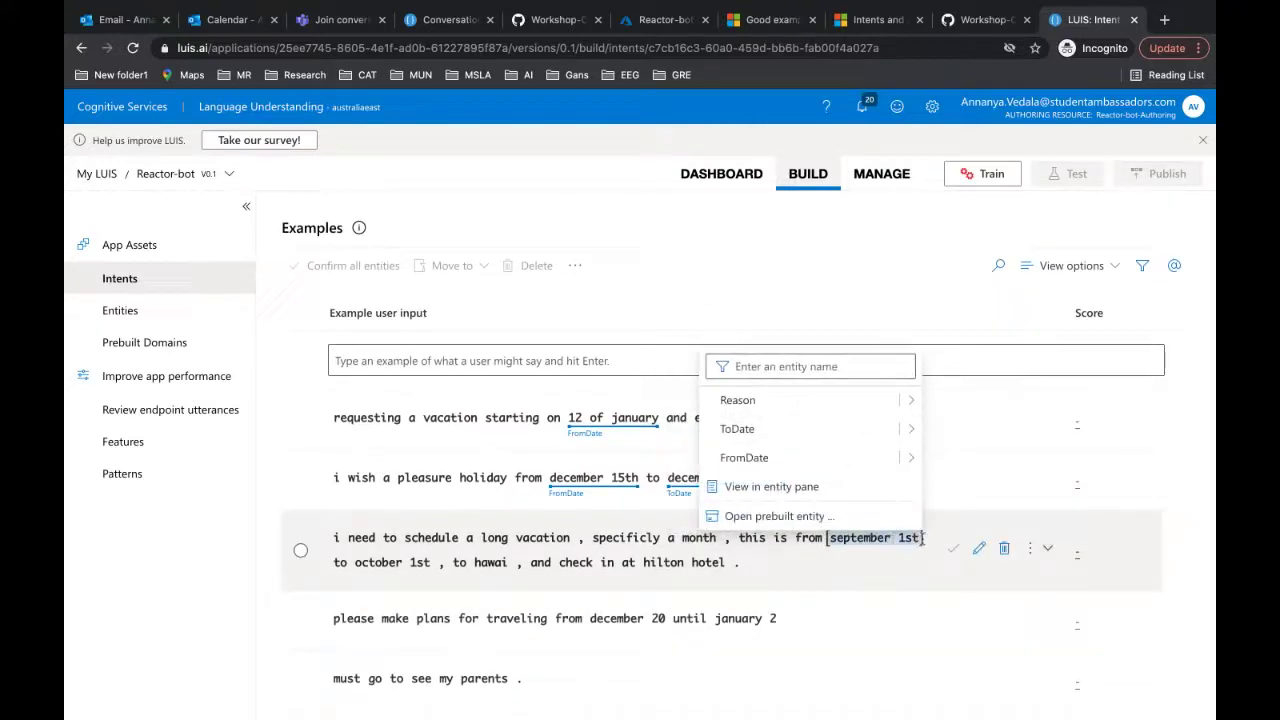
click(845, 459)
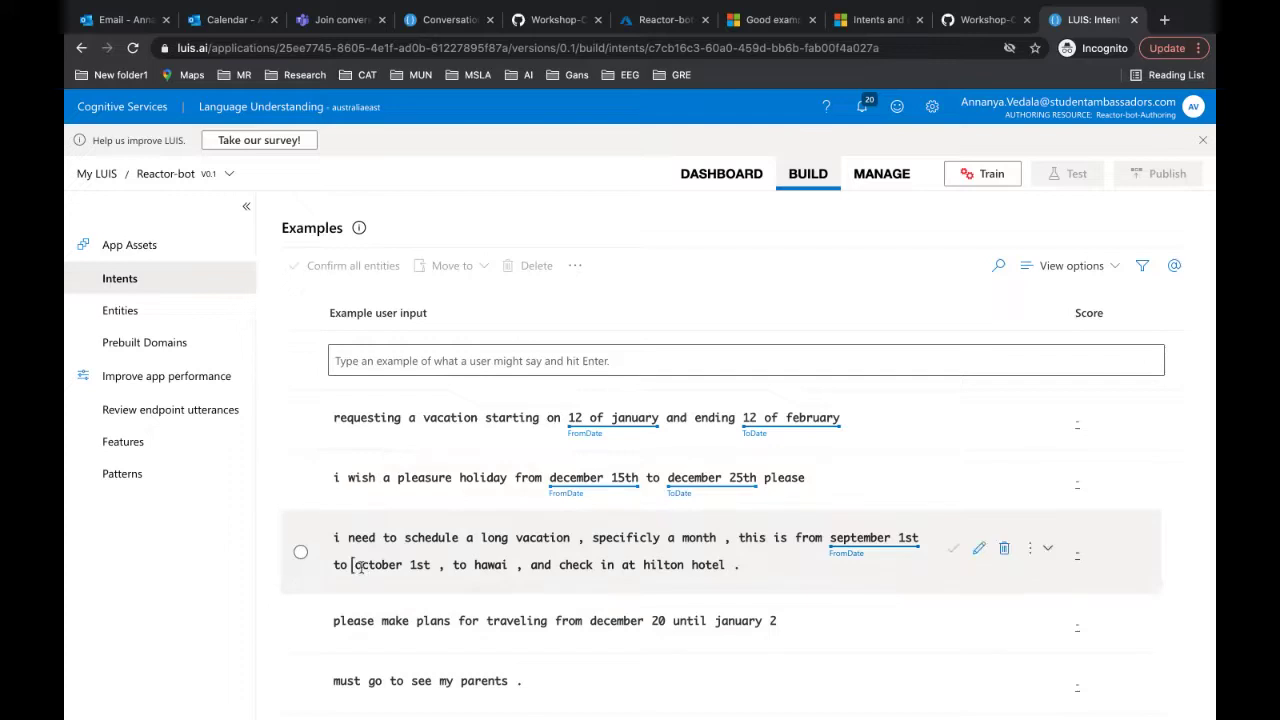
click(360, 567)
drag(402, 567, 432, 567)
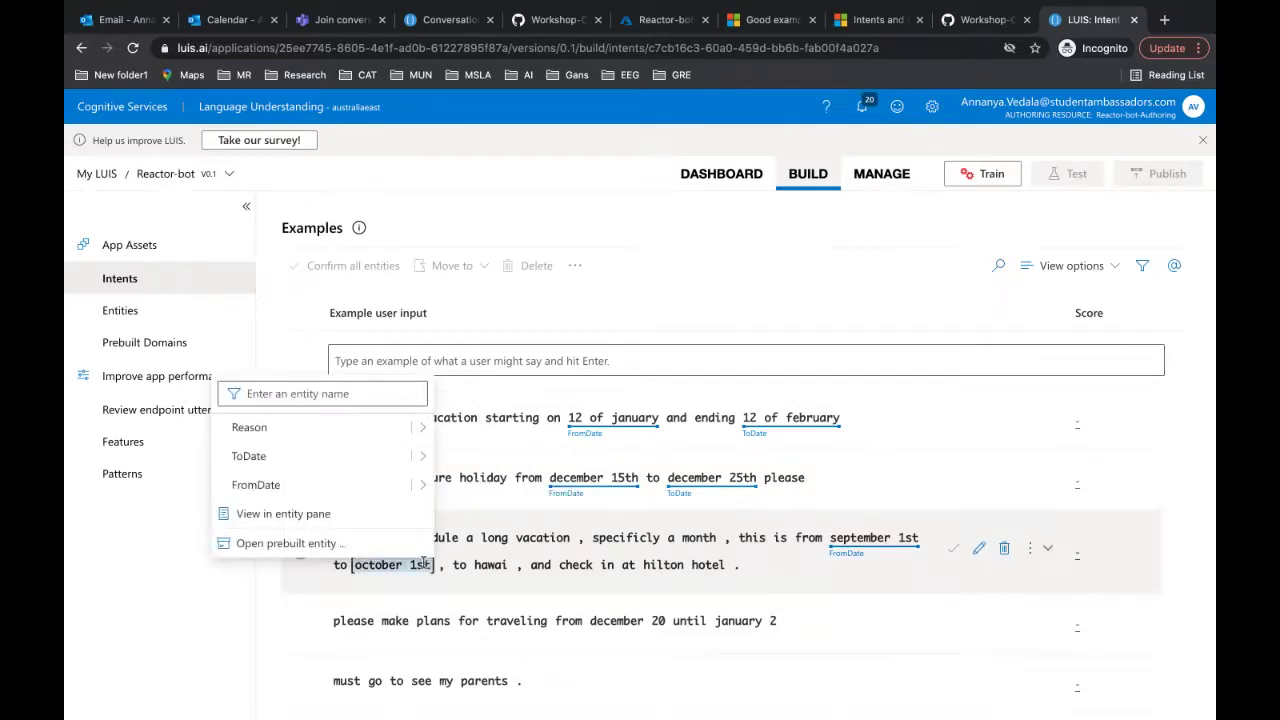
click(358, 471)
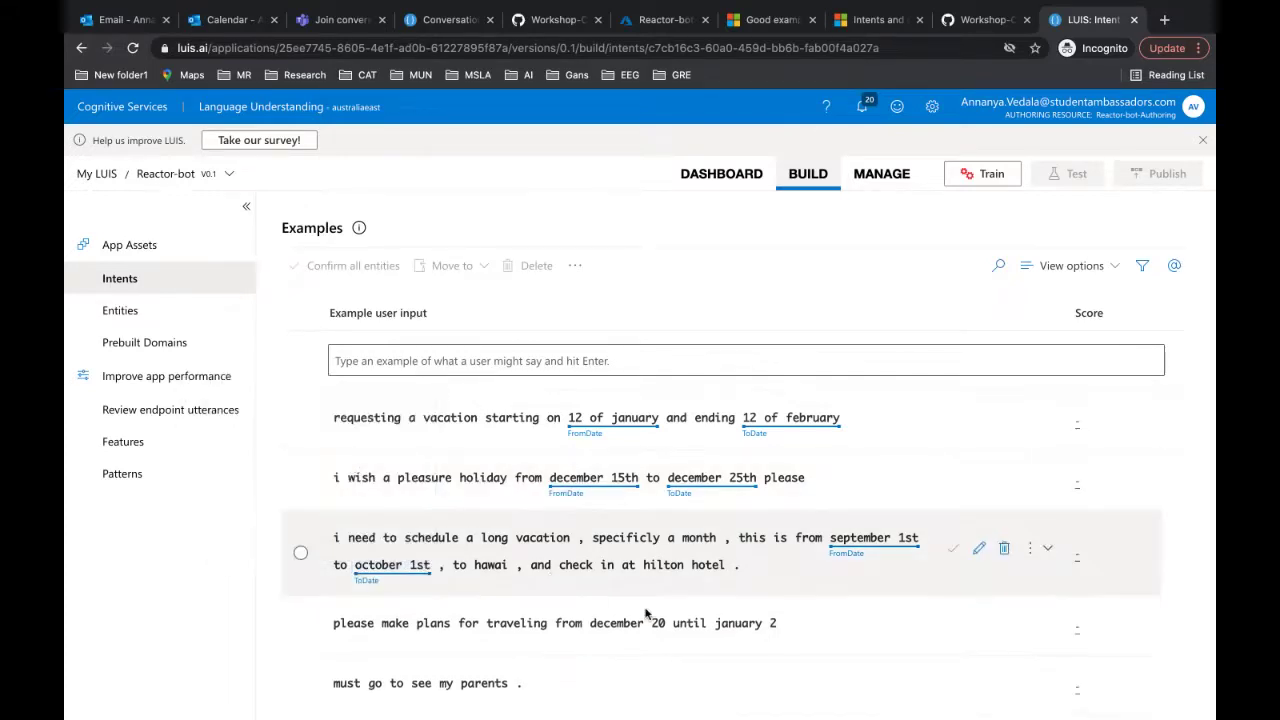
Step: In the "please make plans for traveling" example, label "december 20" as FromDate and "january 2" as ToDate
click(608, 625)
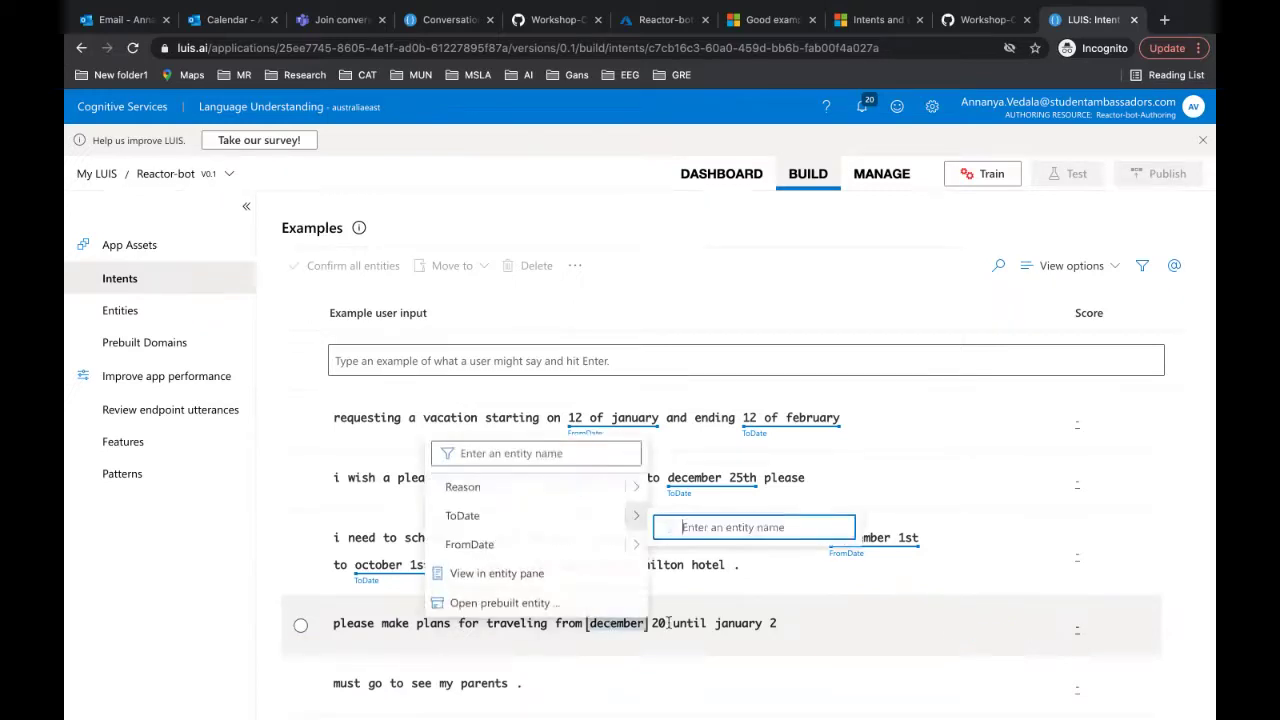
drag(643, 625, 661, 625)
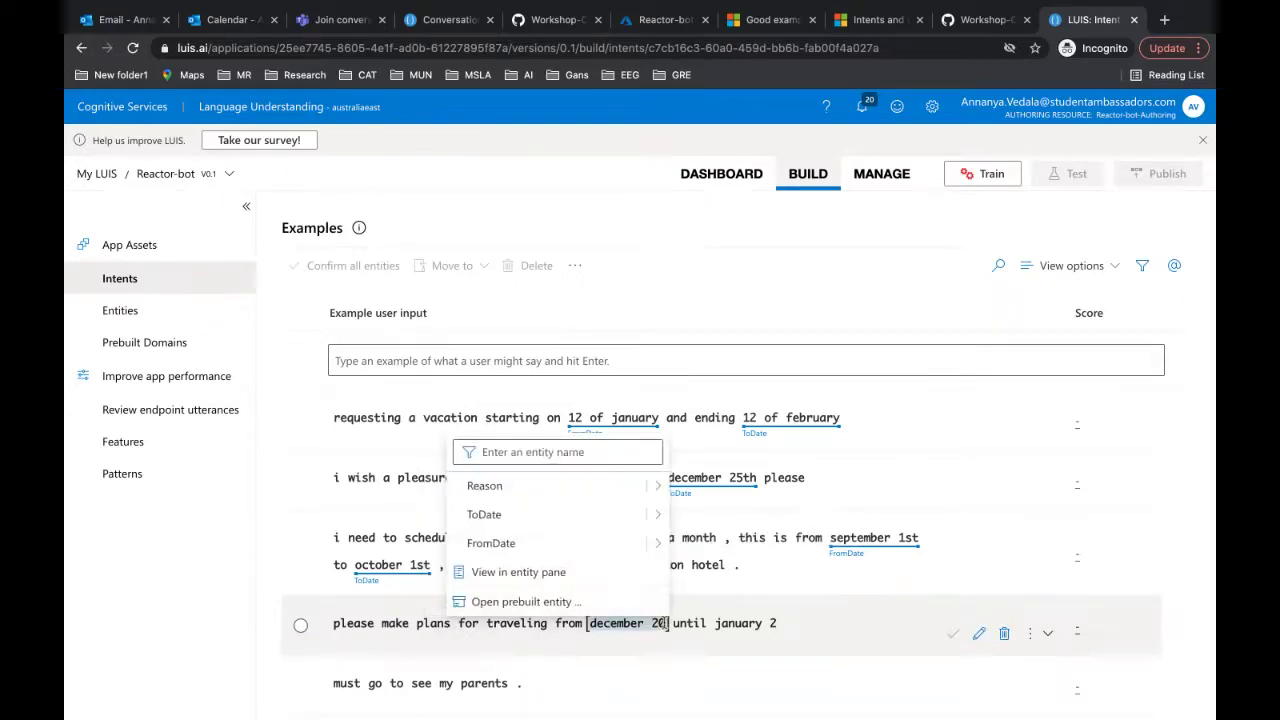
click(594, 543)
click(713, 623)
drag(760, 625, 777, 625)
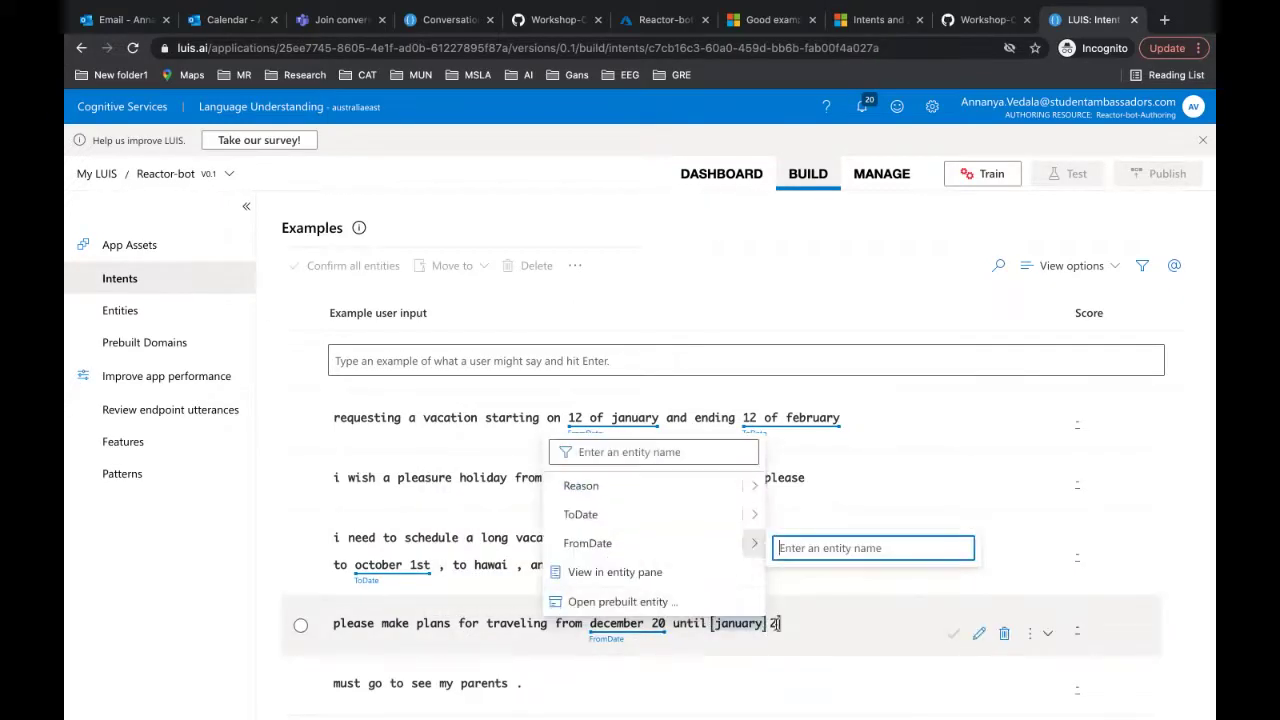
click(710, 528)
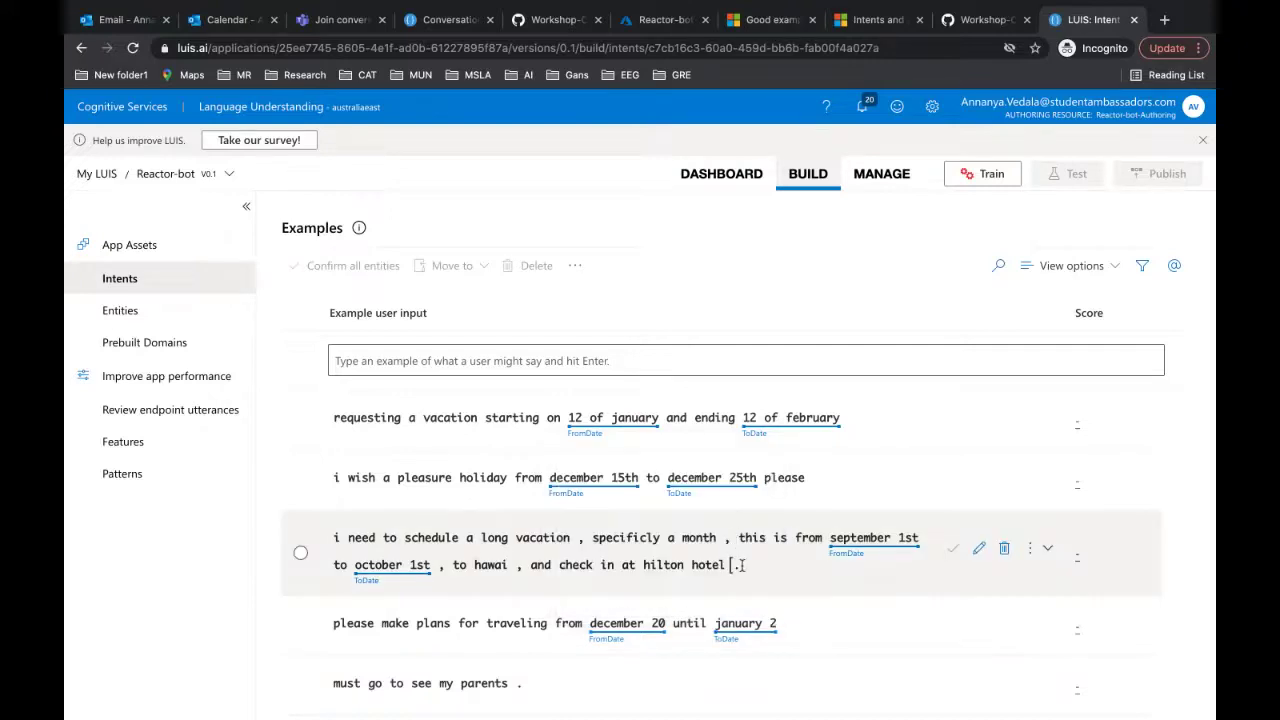
Step: Review the page 2 examples for their date labels and for any phrases still unlabelled
scroll(741, 565, down, 1)
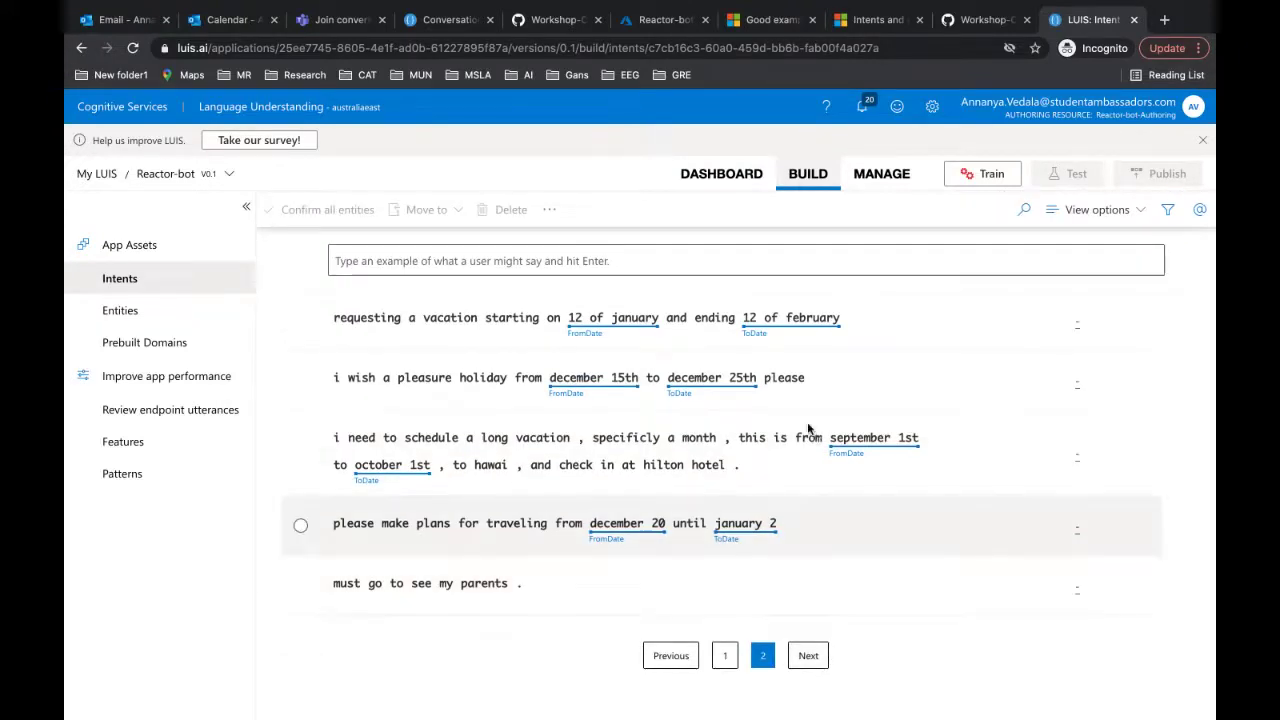
scroll(808, 430, up, 3)
scroll(832, 539, down, 1)
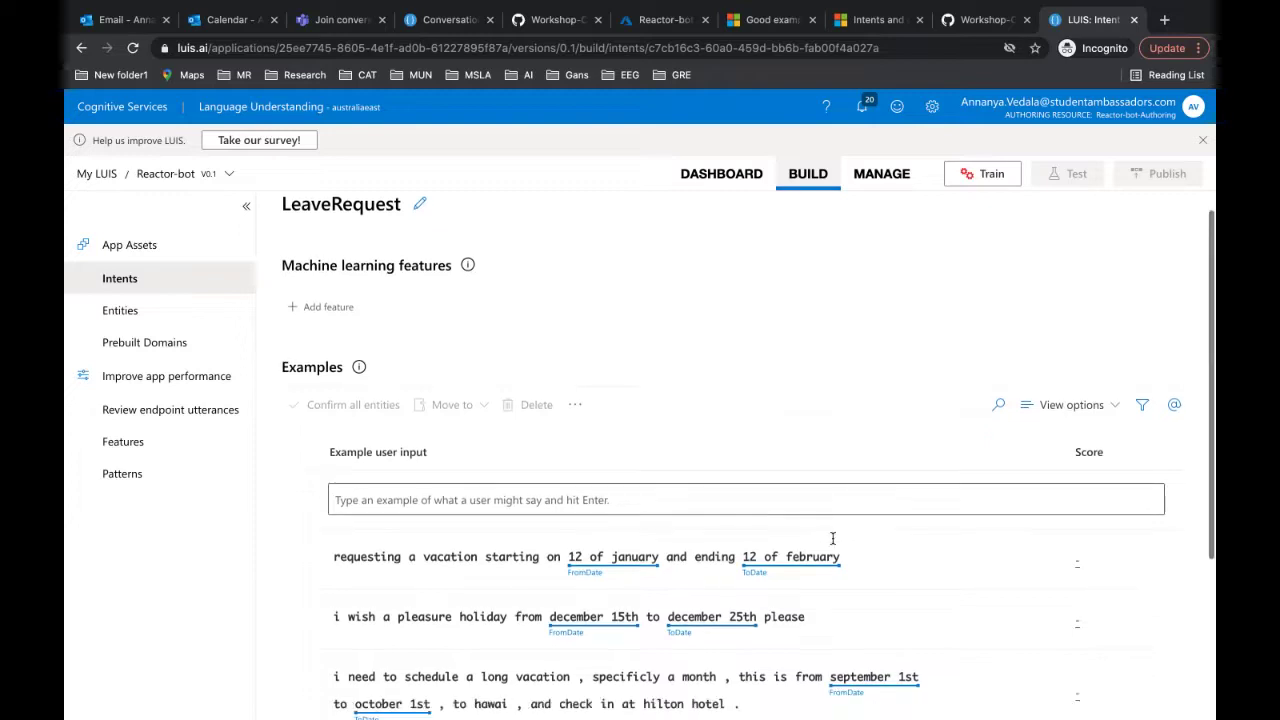
scroll(832, 539, down, 2)
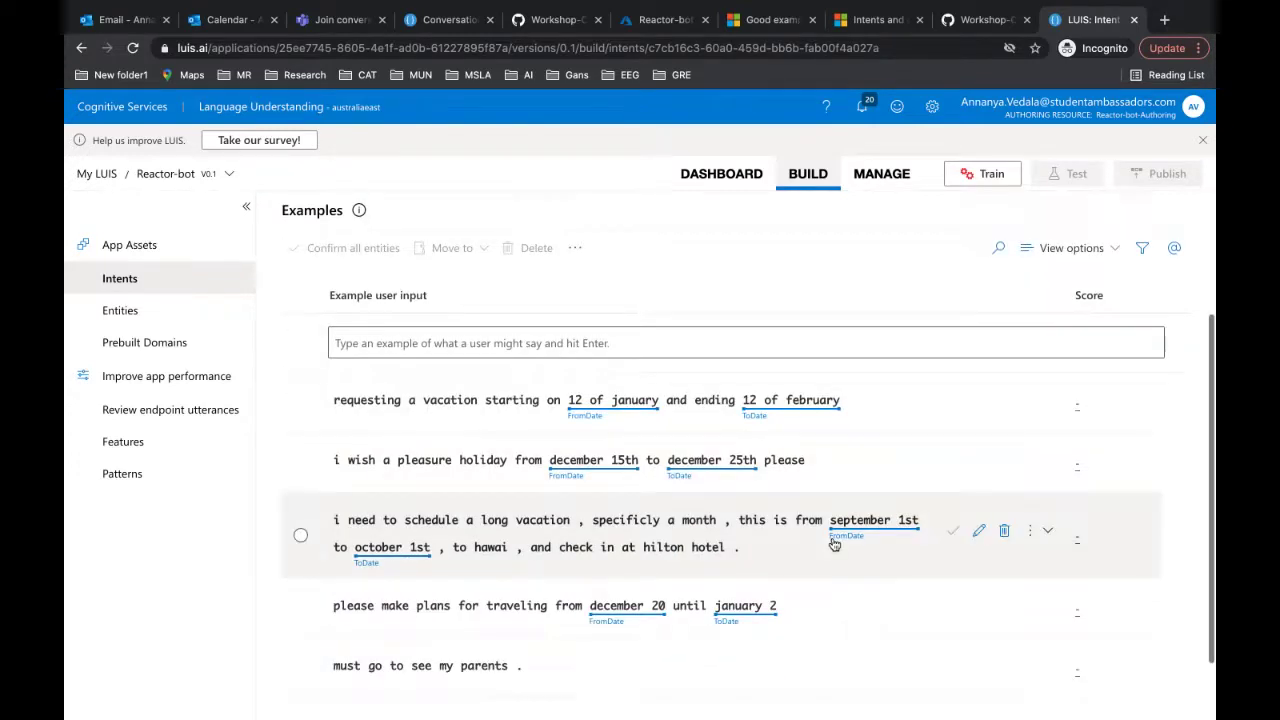
scroll(835, 545, down, 1)
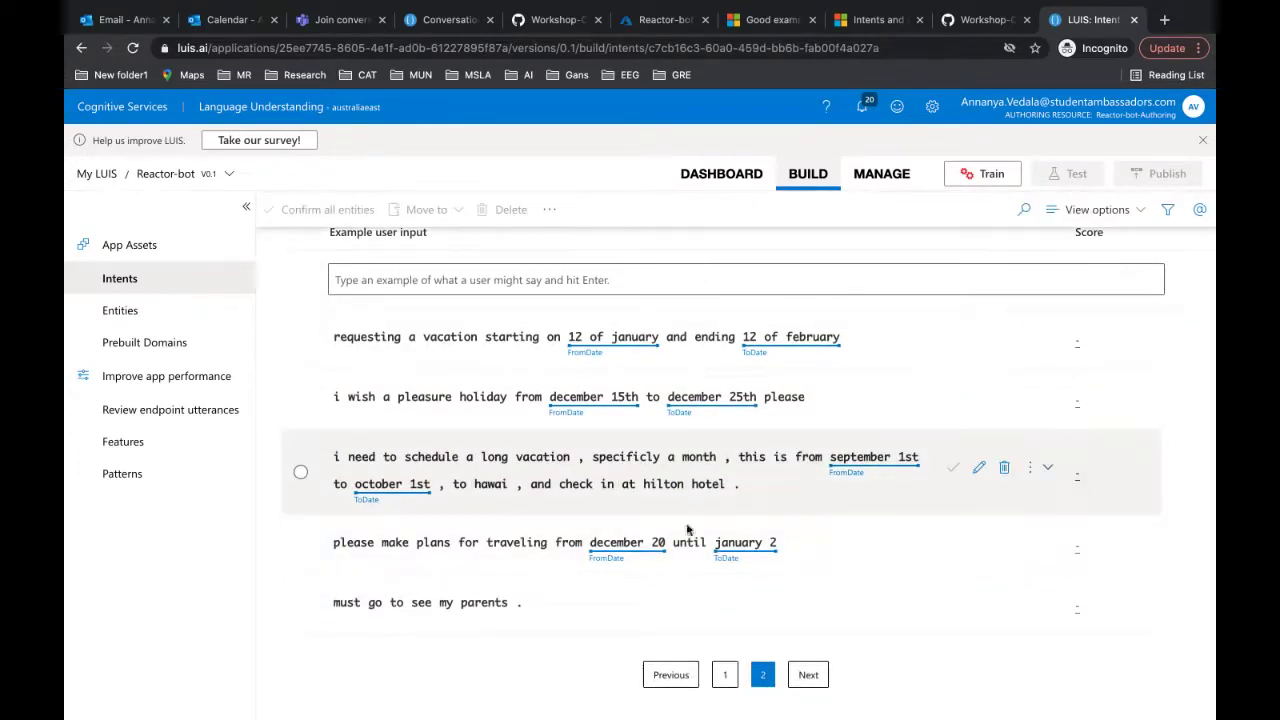
scroll(688, 529, down, 1)
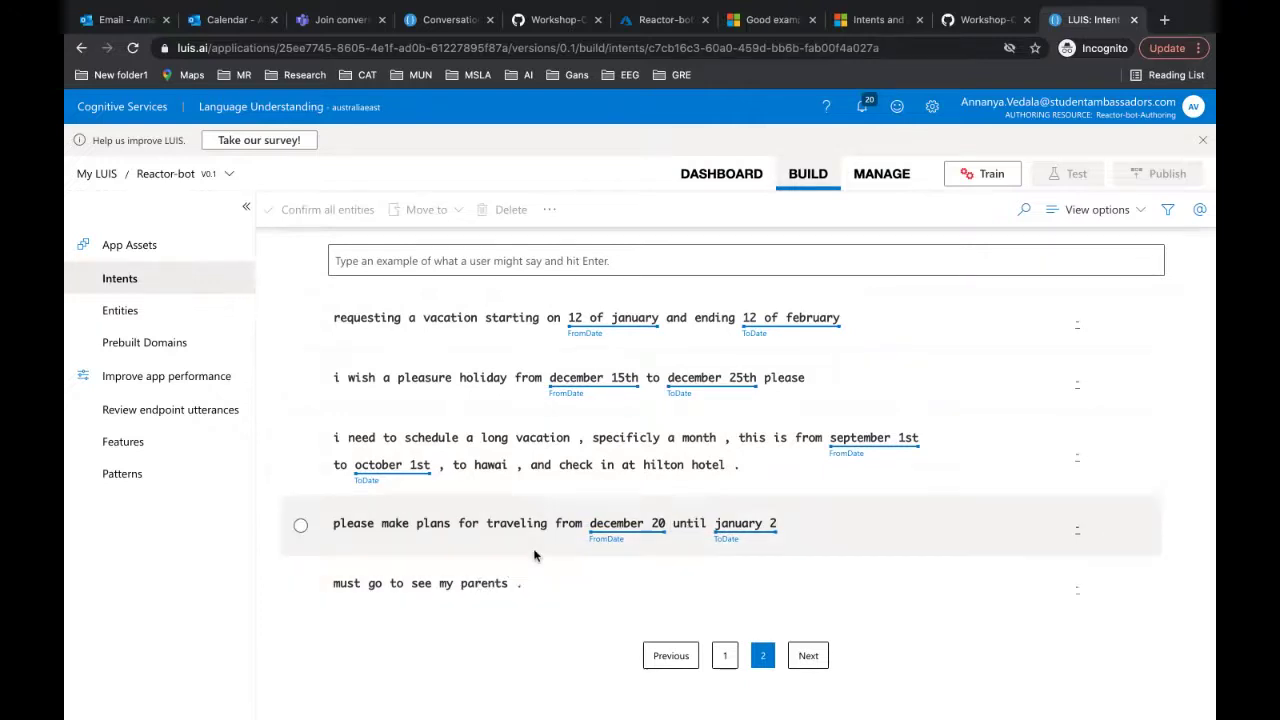
scroll(534, 556, up, 1)
scroll(631, 505, down, 1)
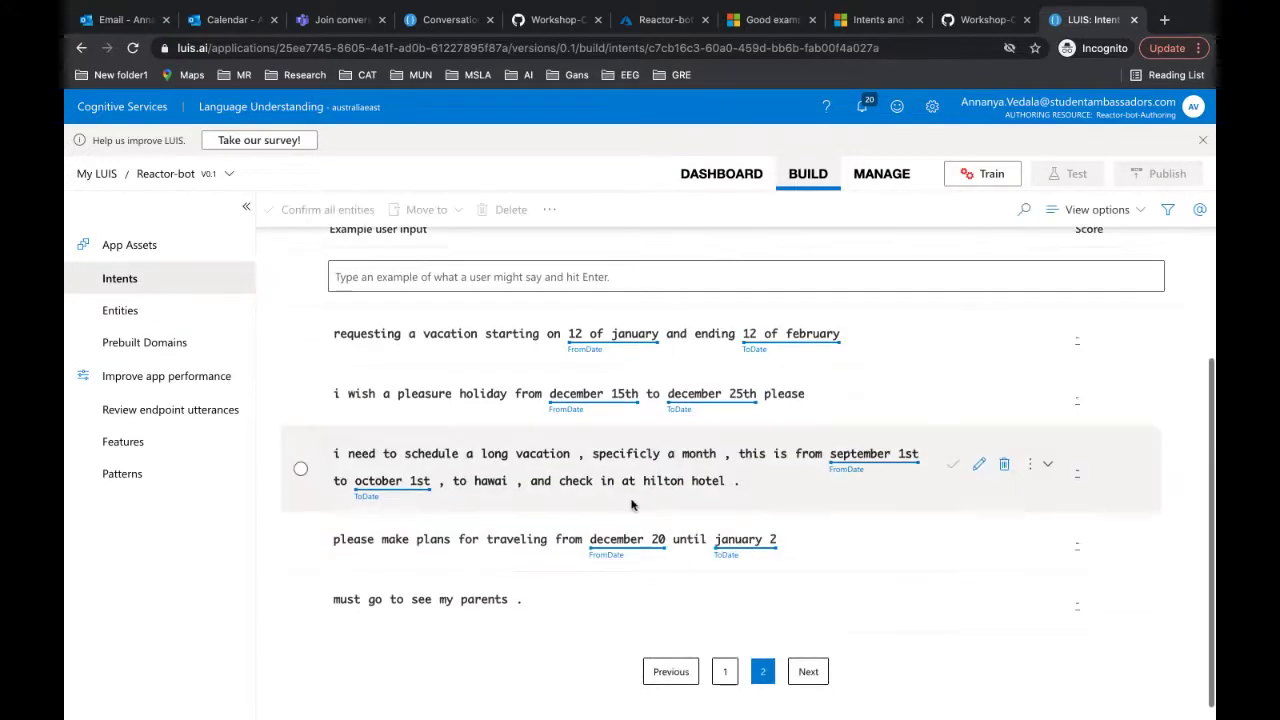
scroll(631, 505, up, 1)
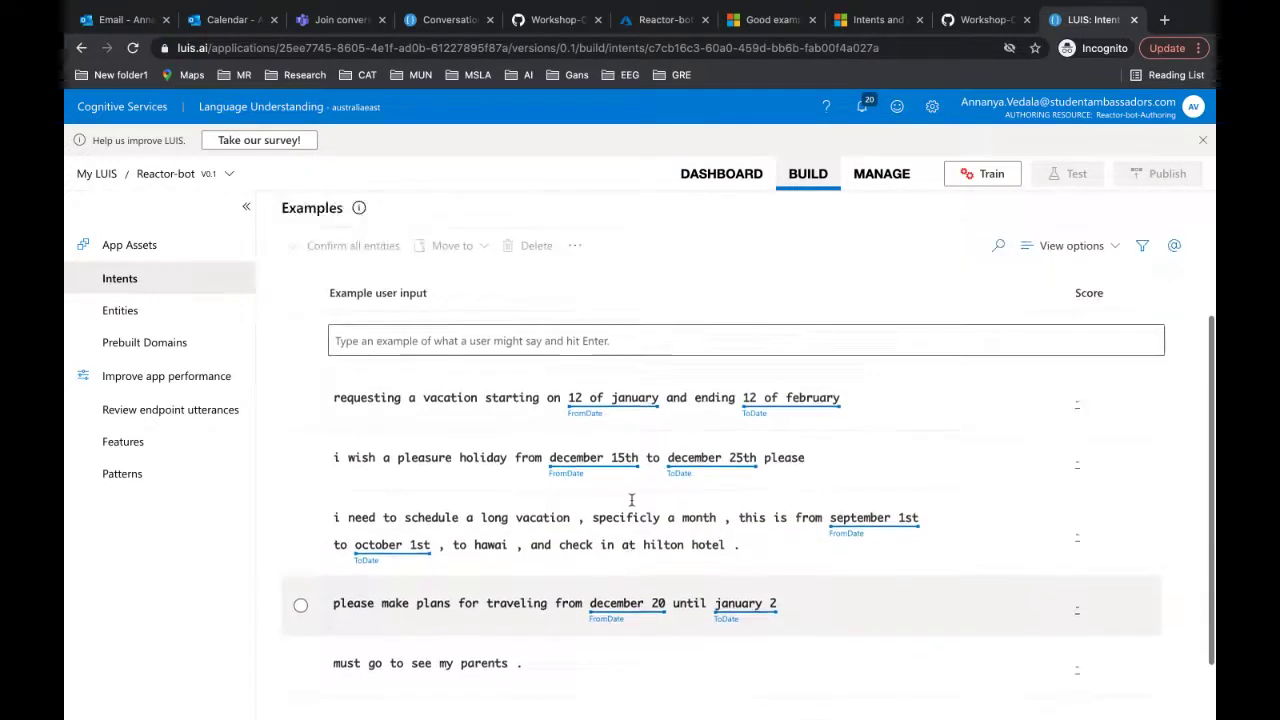
scroll(631, 499, down, 1)
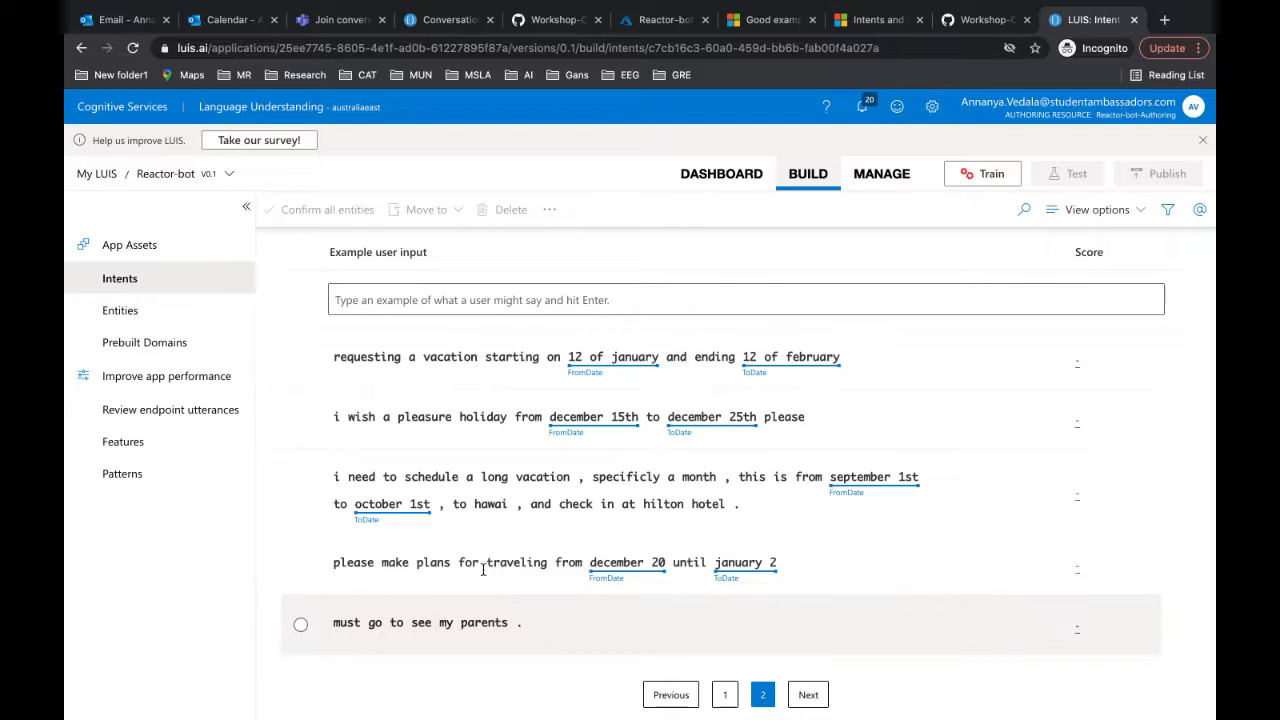
scroll(483, 569, up, 2)
scroll(440, 576, down, 2)
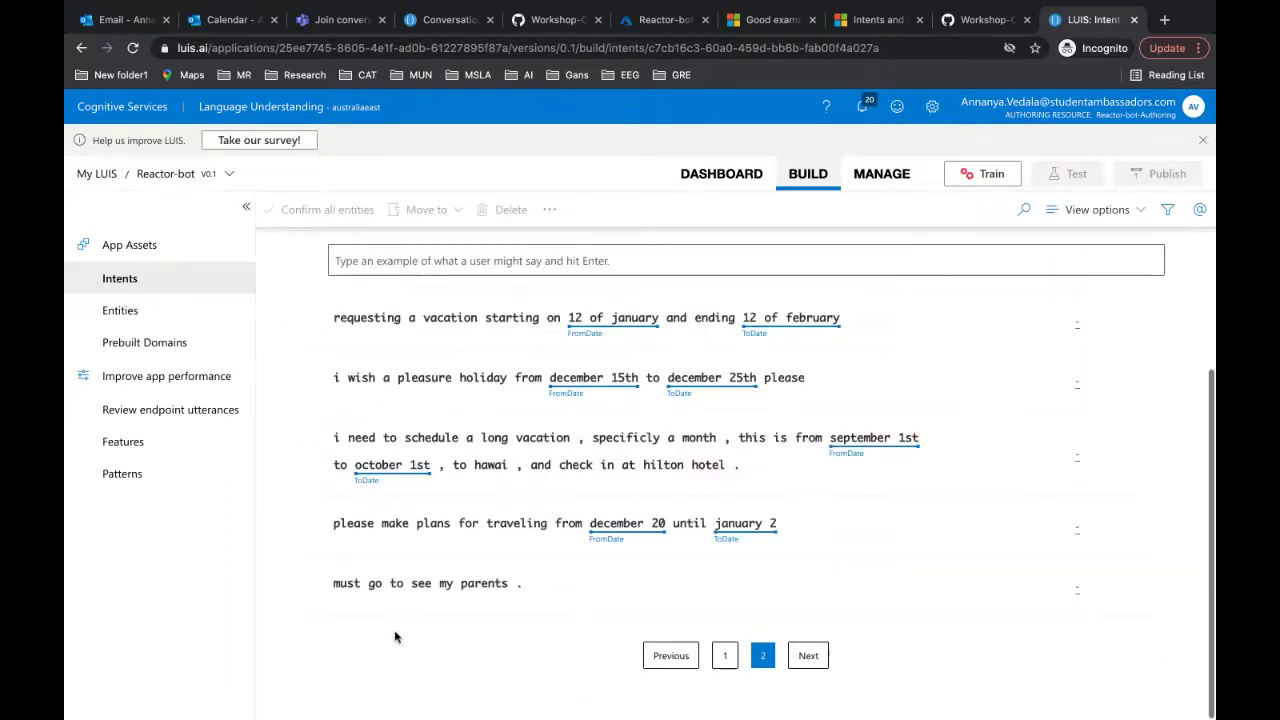
Step: In the last example on page 2, label "go to see my parents" as Reason
click(370, 583)
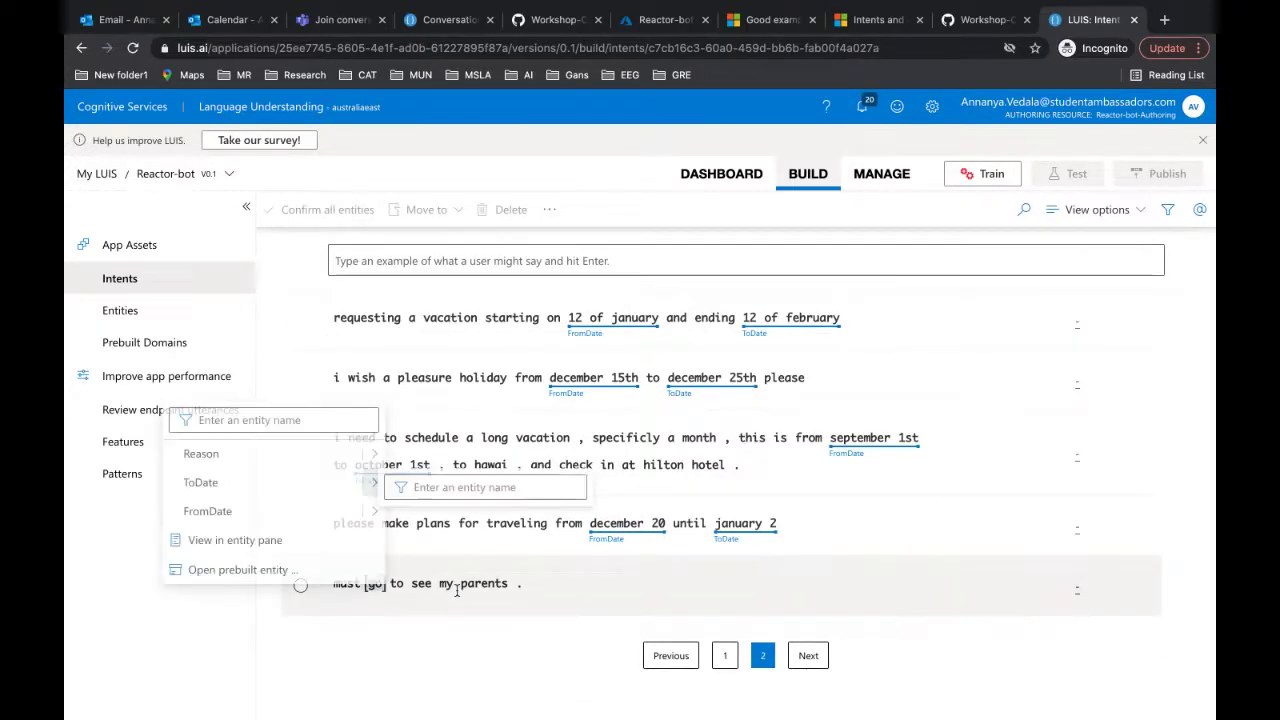
click(510, 583)
click(404, 452)
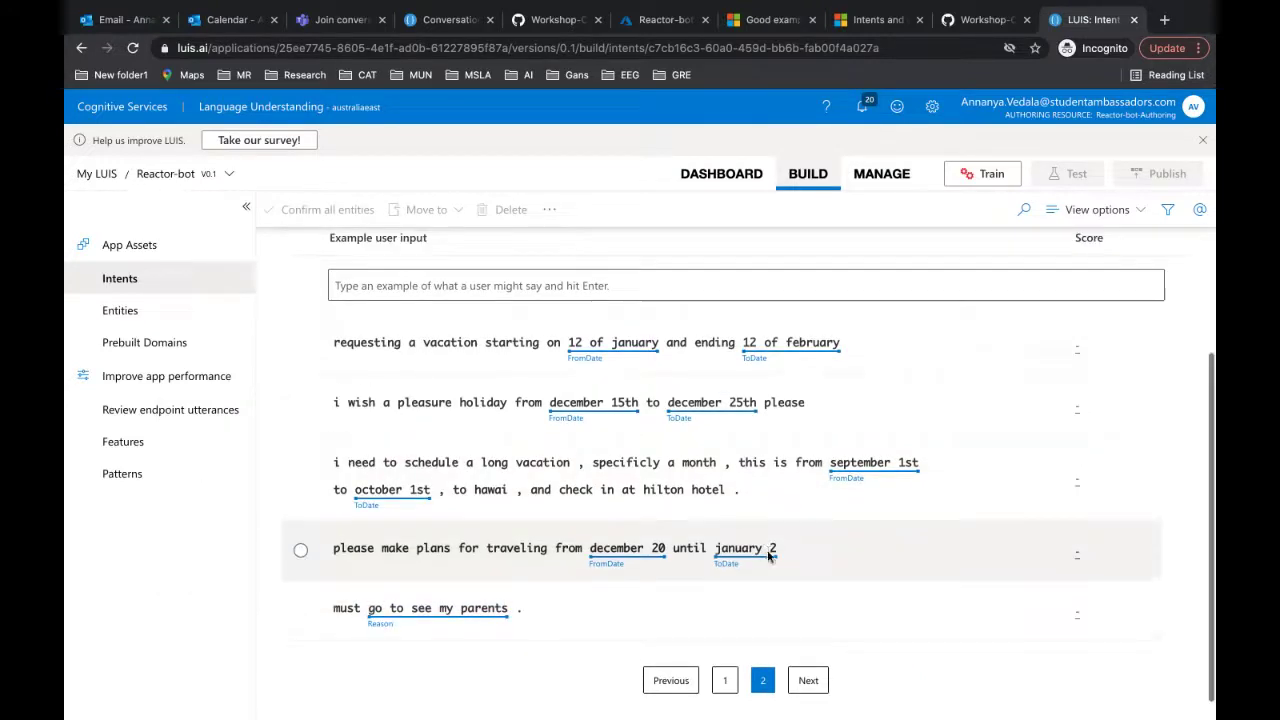
Step: Create a new intent named RemainingVacationDays in the Reactor-bot app
scroll(768, 548, up, 3)
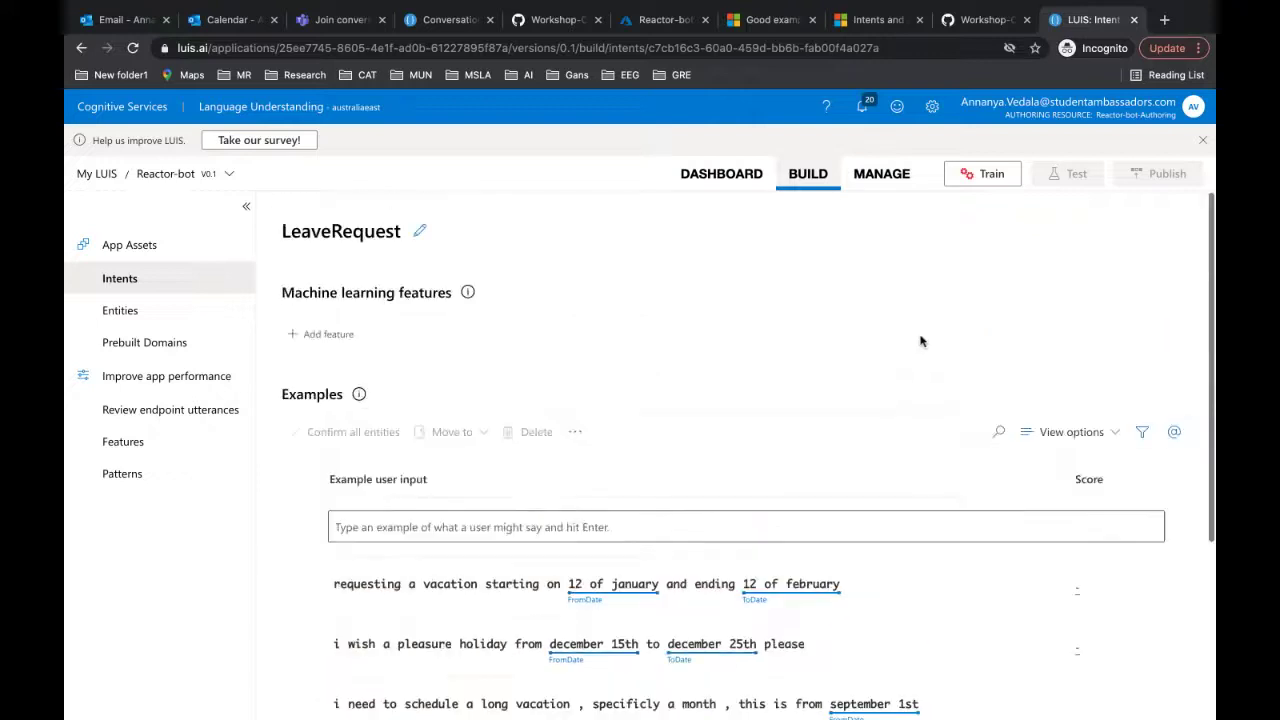
click(125, 280)
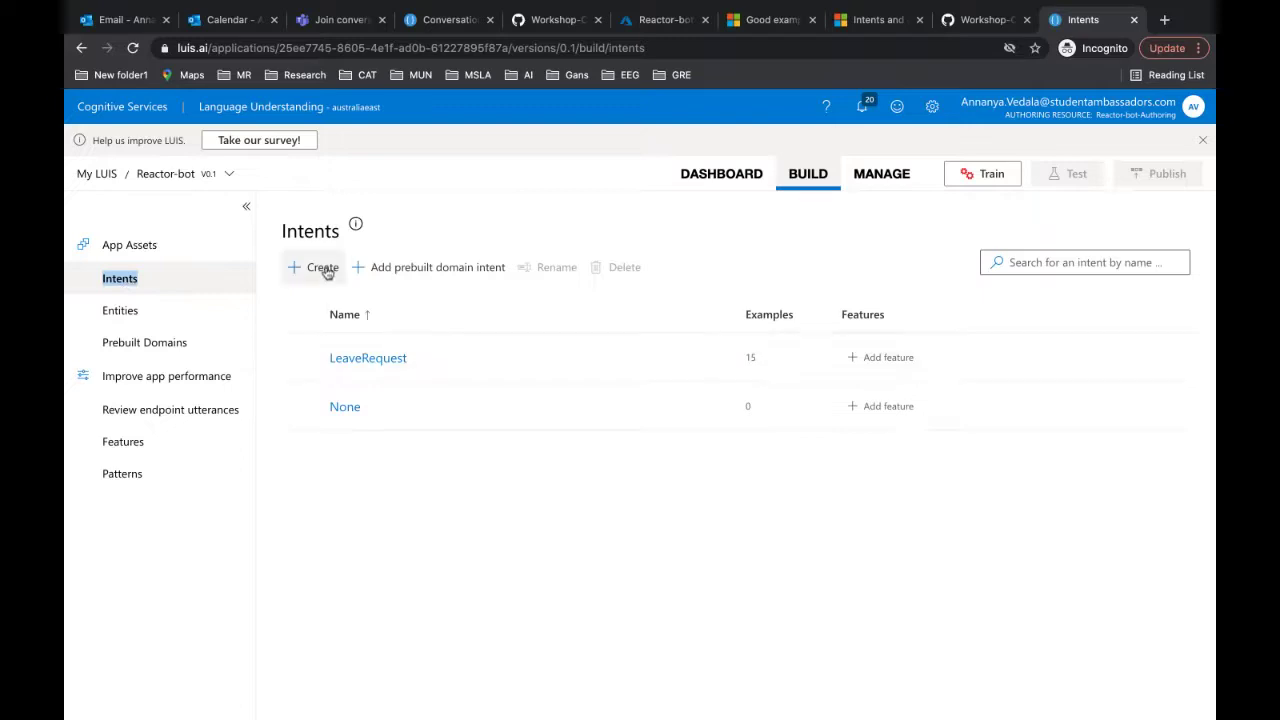
click(323, 268)
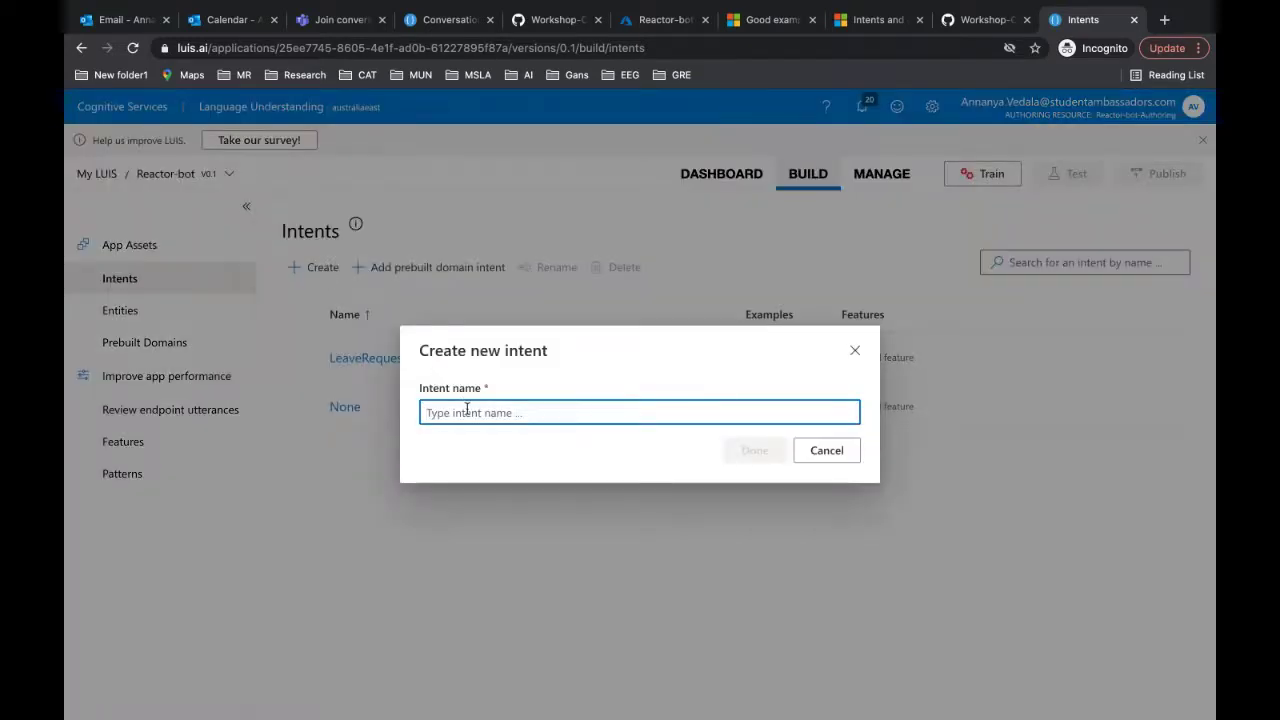
text(Reemain)
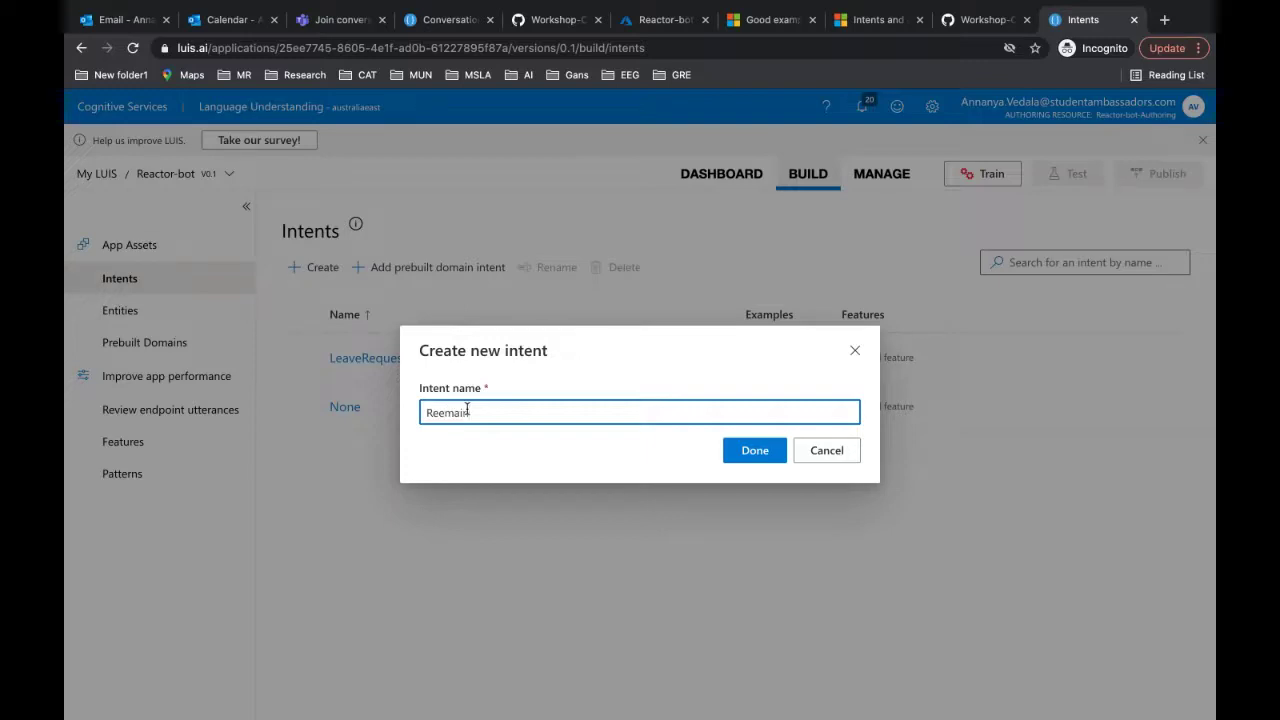
key(BackSpace)
key(BackSpace)
key(BackSpace)
key(BackSpace)
key(BackSpace)
text(Vaca)
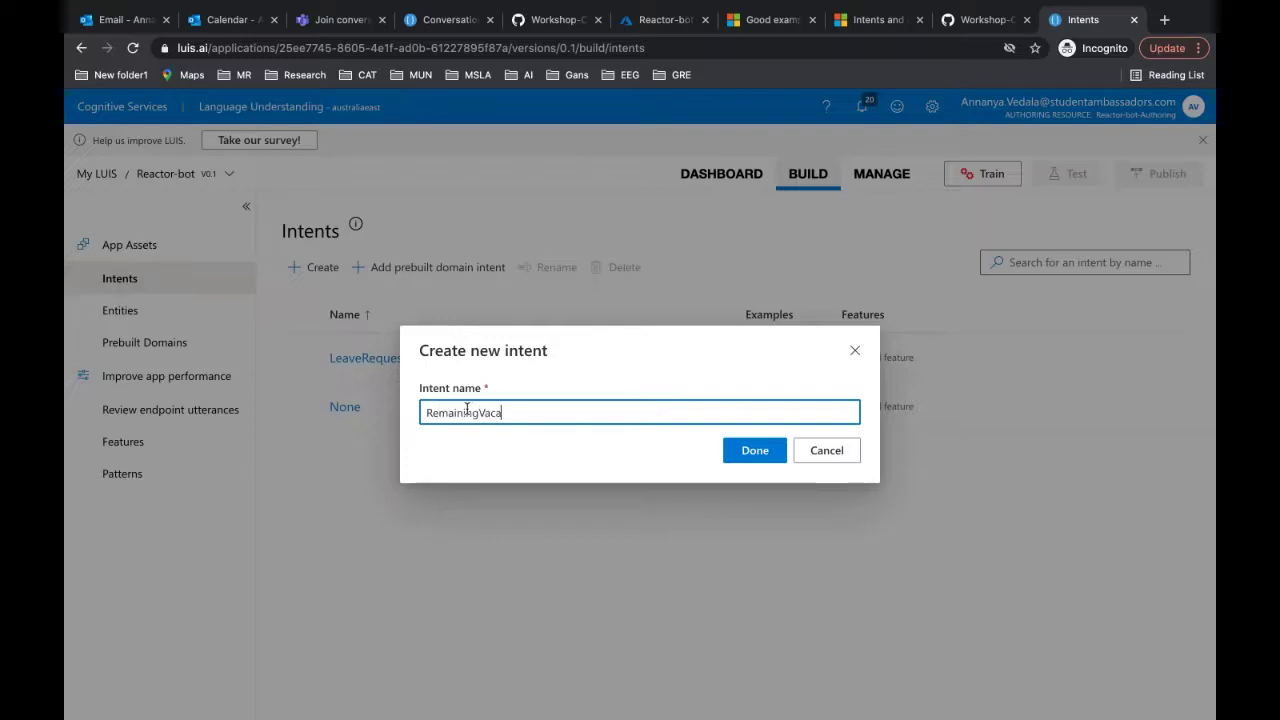
text(tionDays)
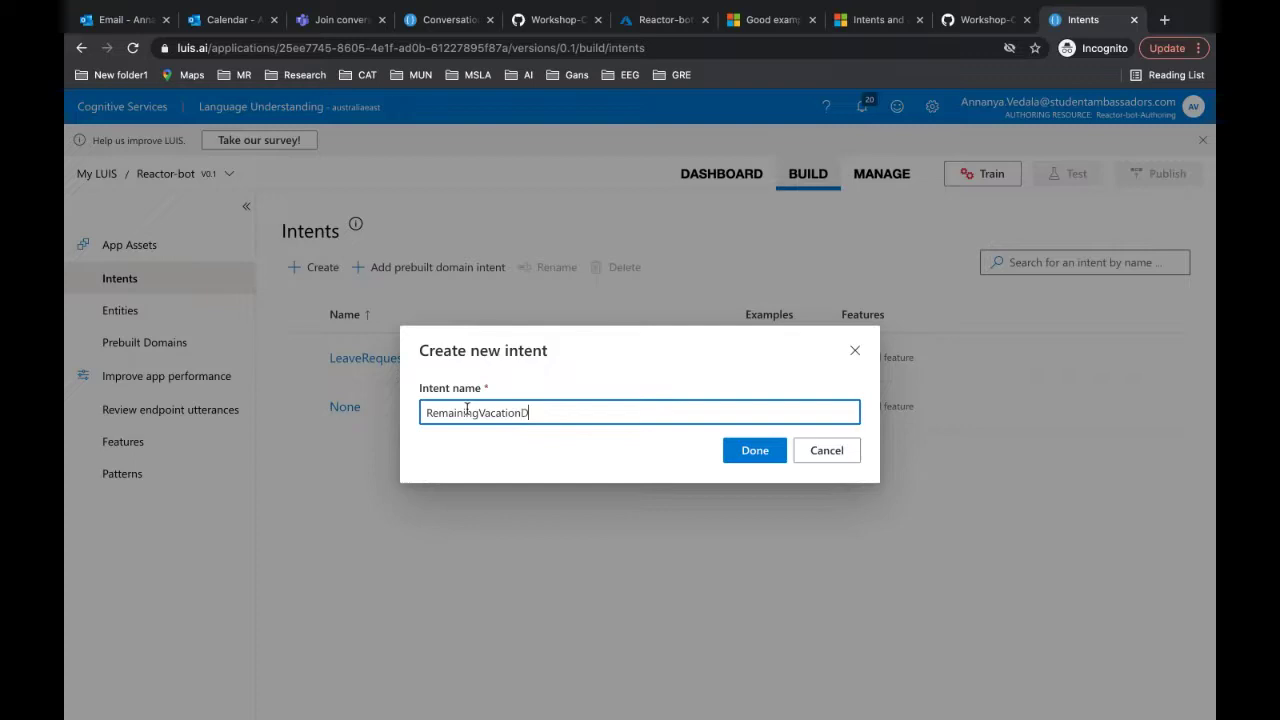
click(755, 451)
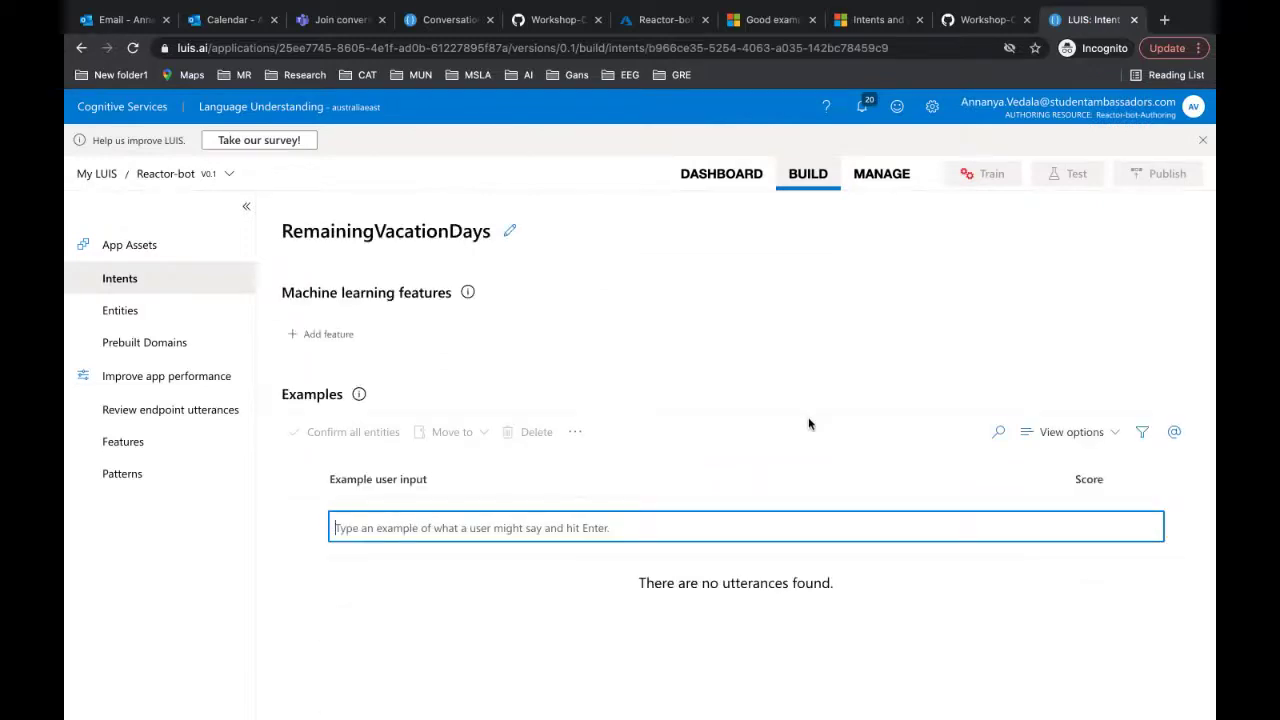
click(220, 283)
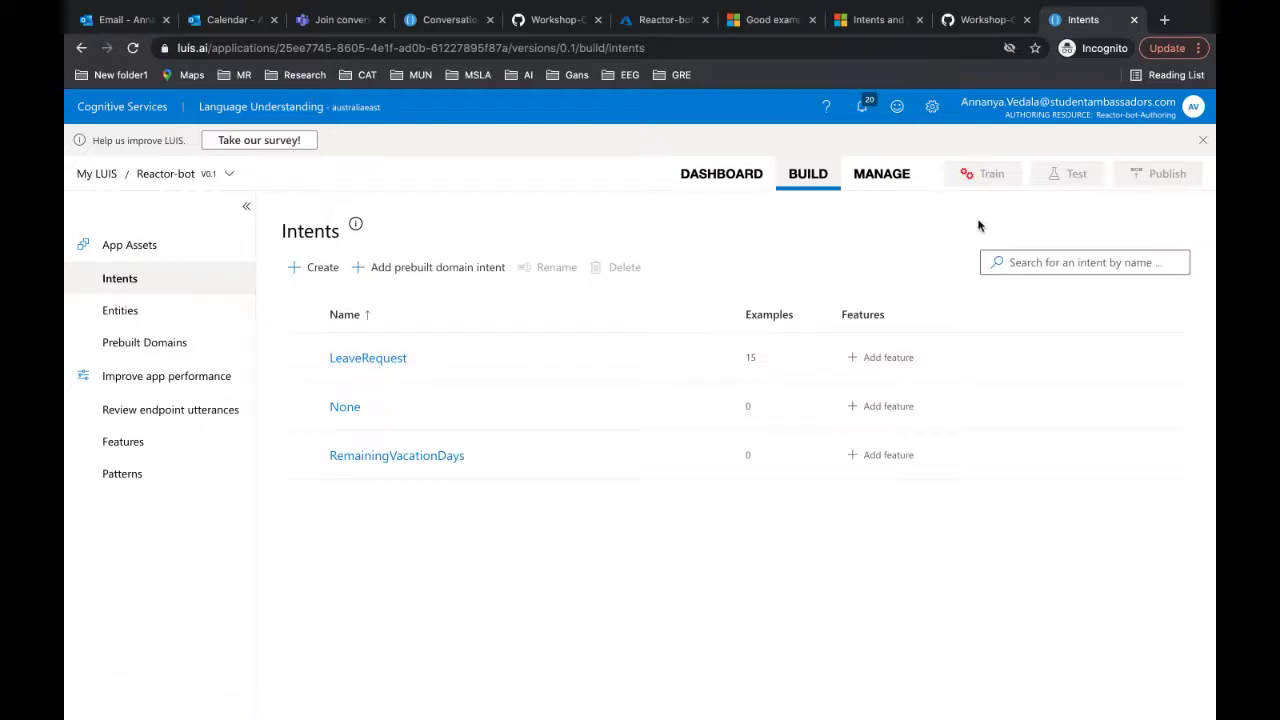
click(398, 367)
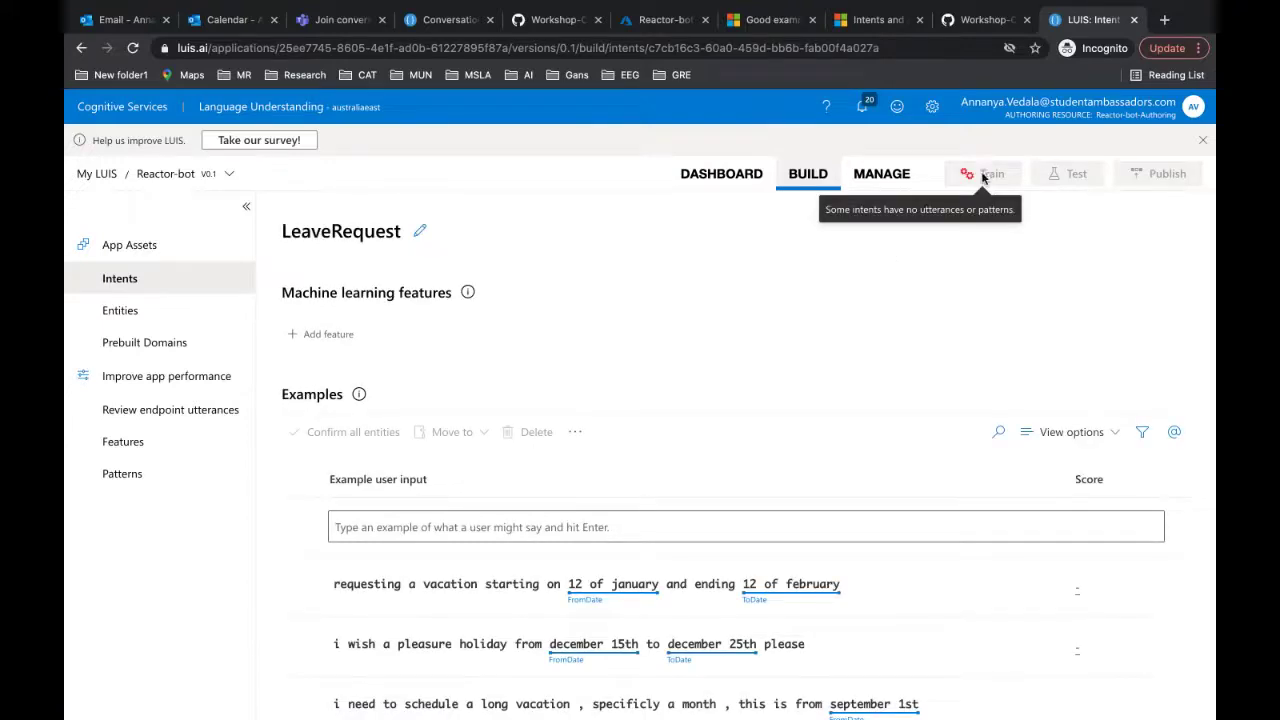
scroll(827, 430, down, 1)
scroll(827, 430, up, 1)
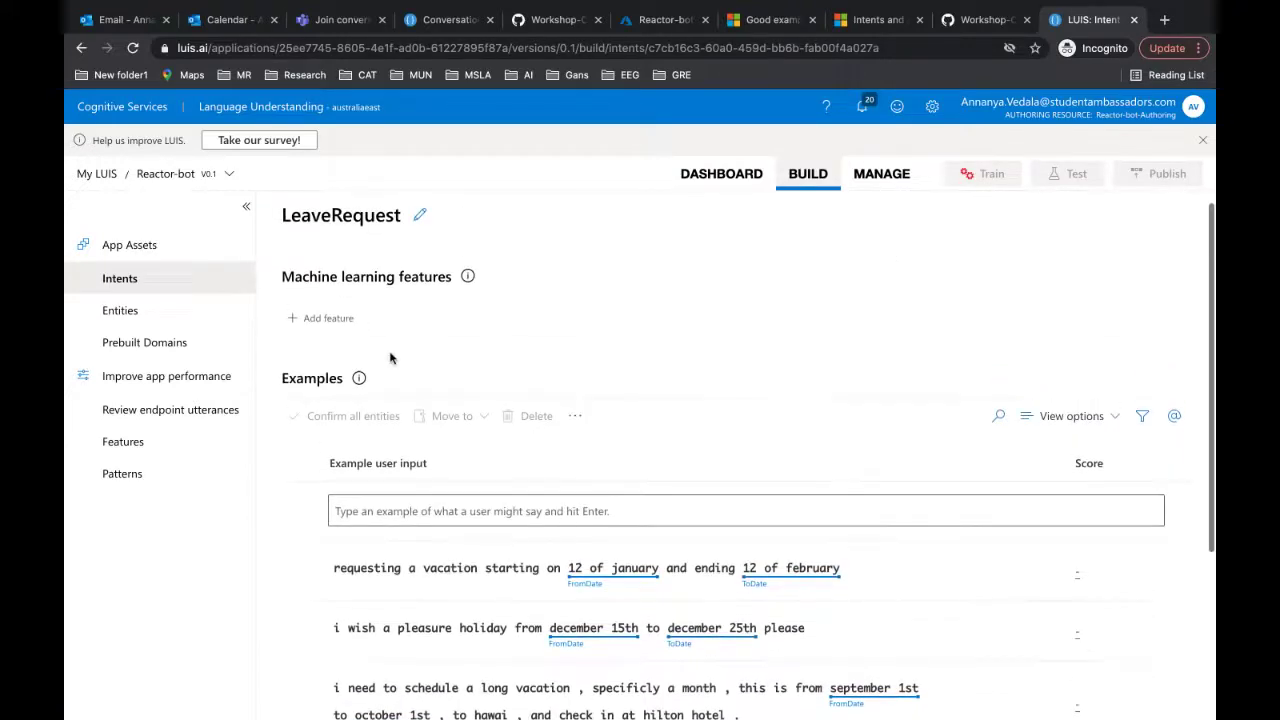
Step: Delete the RemainingVacationDays intent and train the Reactor-bot app
click(217, 289)
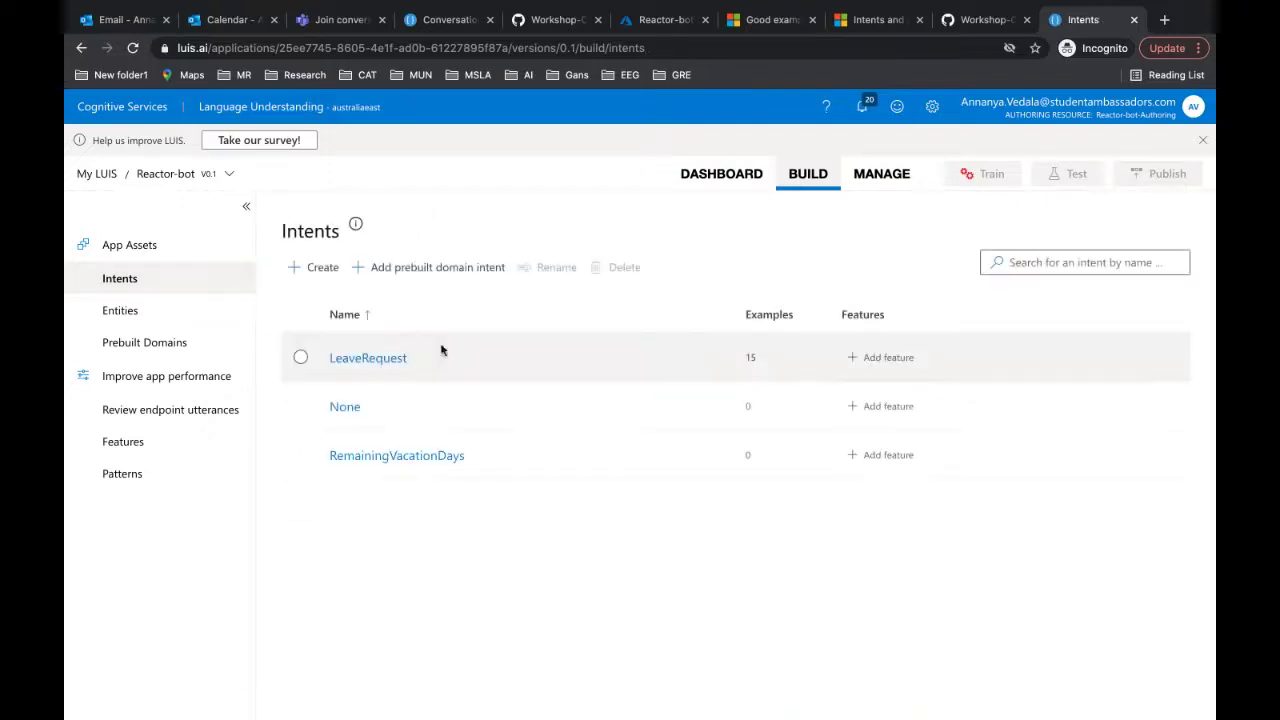
click(301, 456)
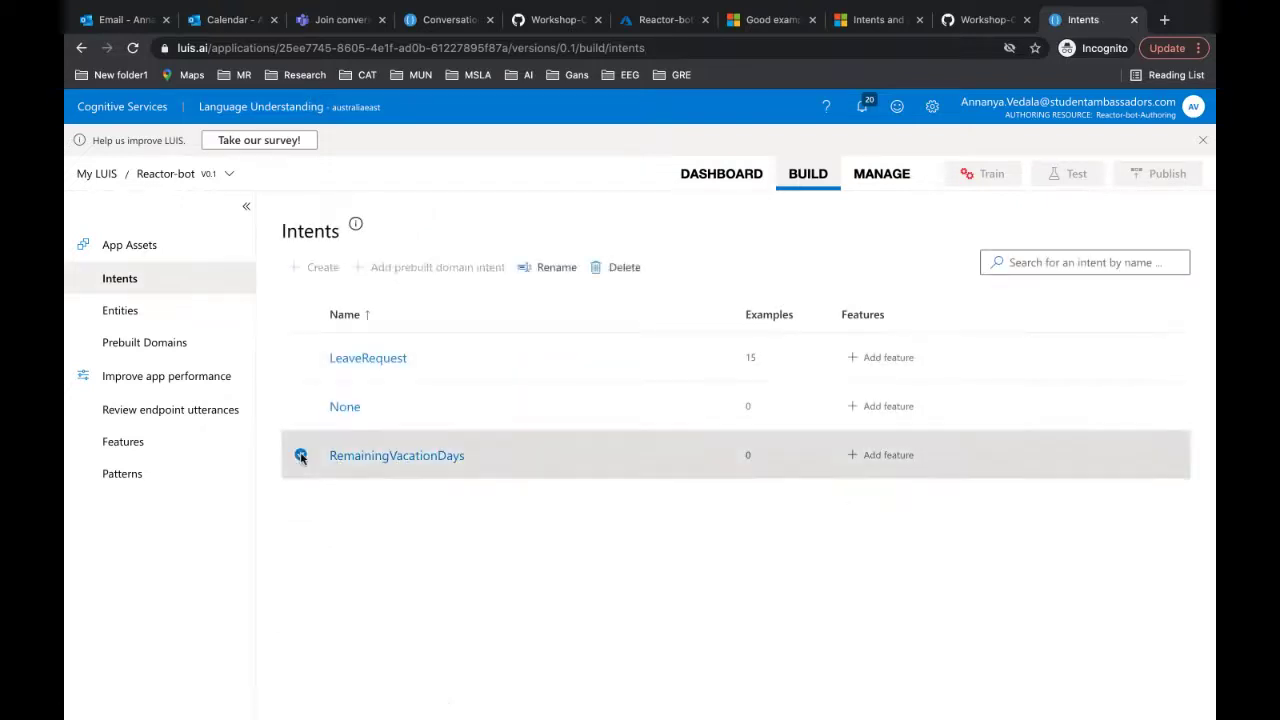
click(614, 268)
click(721, 441)
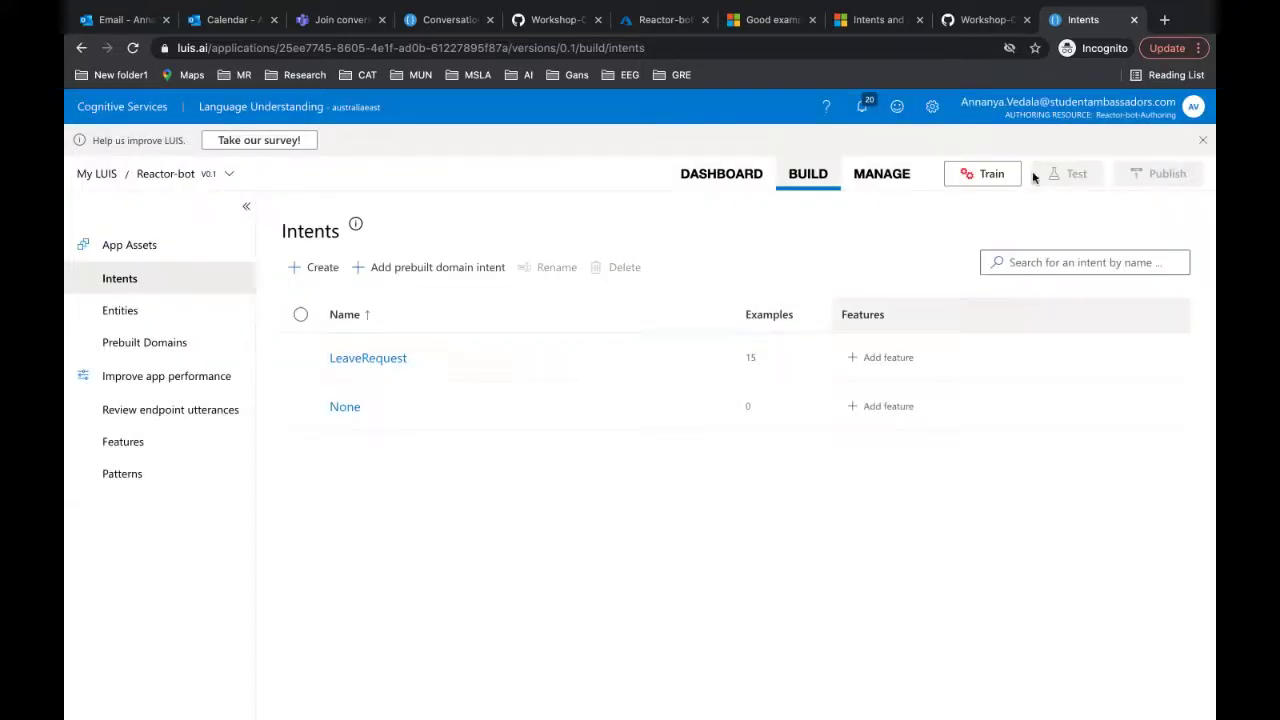
click(993, 176)
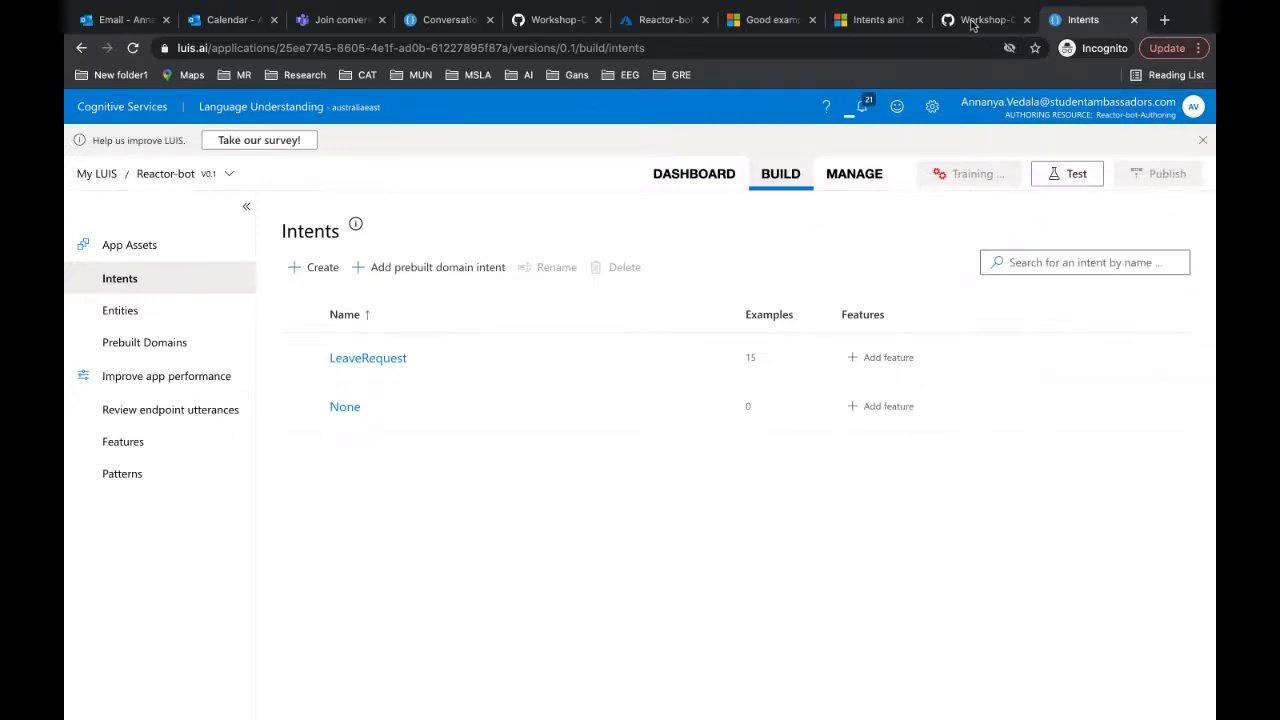
Step: Copy the utterance "I want a leave for going on a vacation from 21st February to 28th February." from HR_vacation_data.csv on GitHub
click(985, 20)
scroll(495, 585, down, 2)
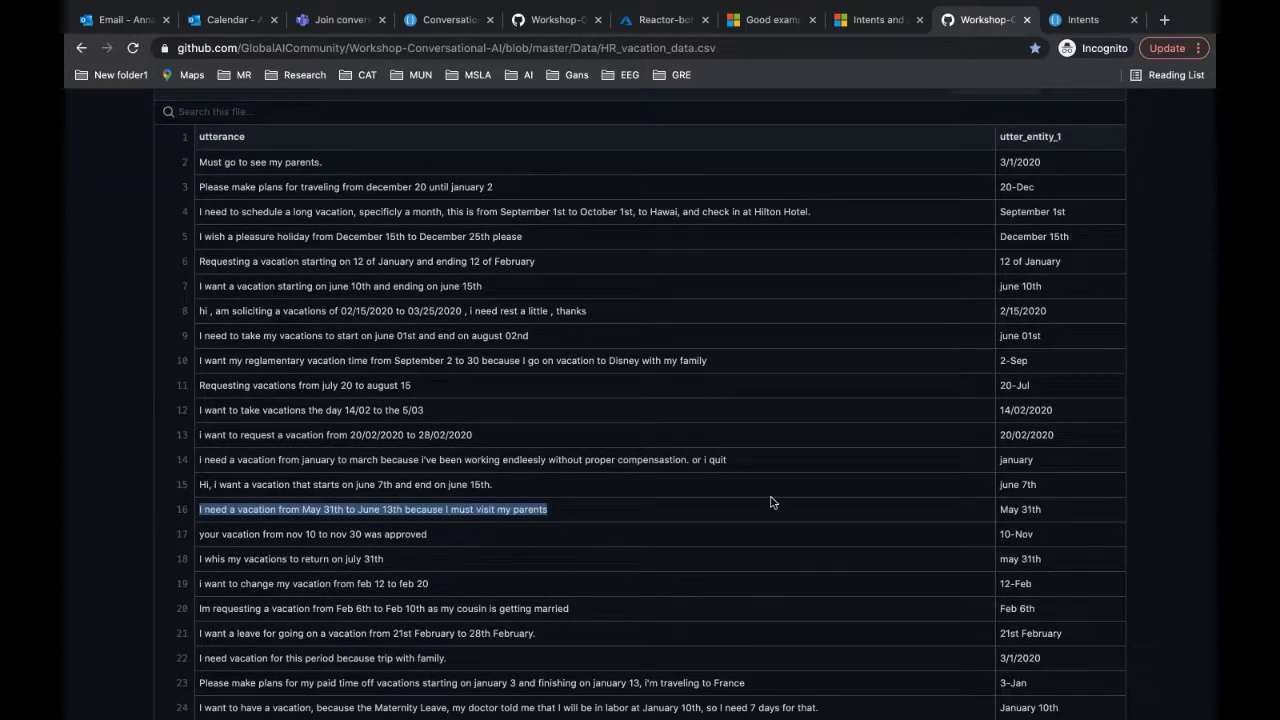
scroll(404, 604, down, 1)
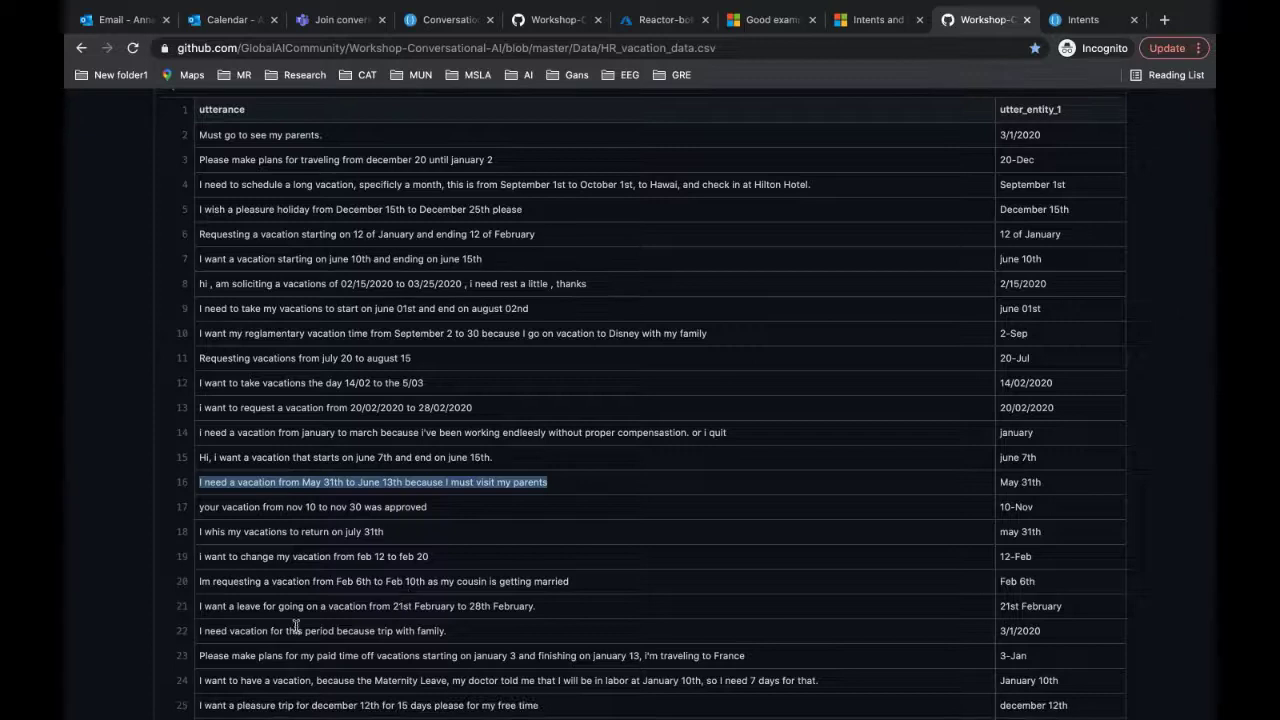
drag(199, 606, 567, 612)
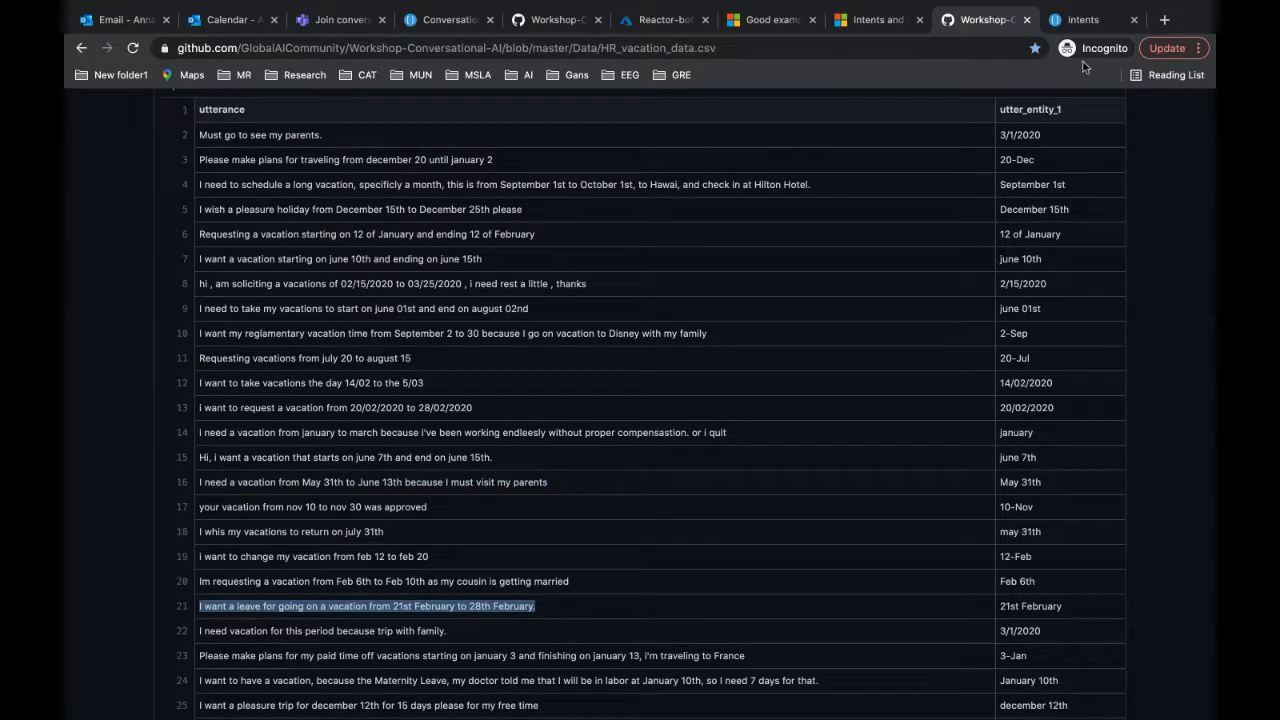
Step: Return to the LUIS app and check the notifications for the training status
click(1080, 22)
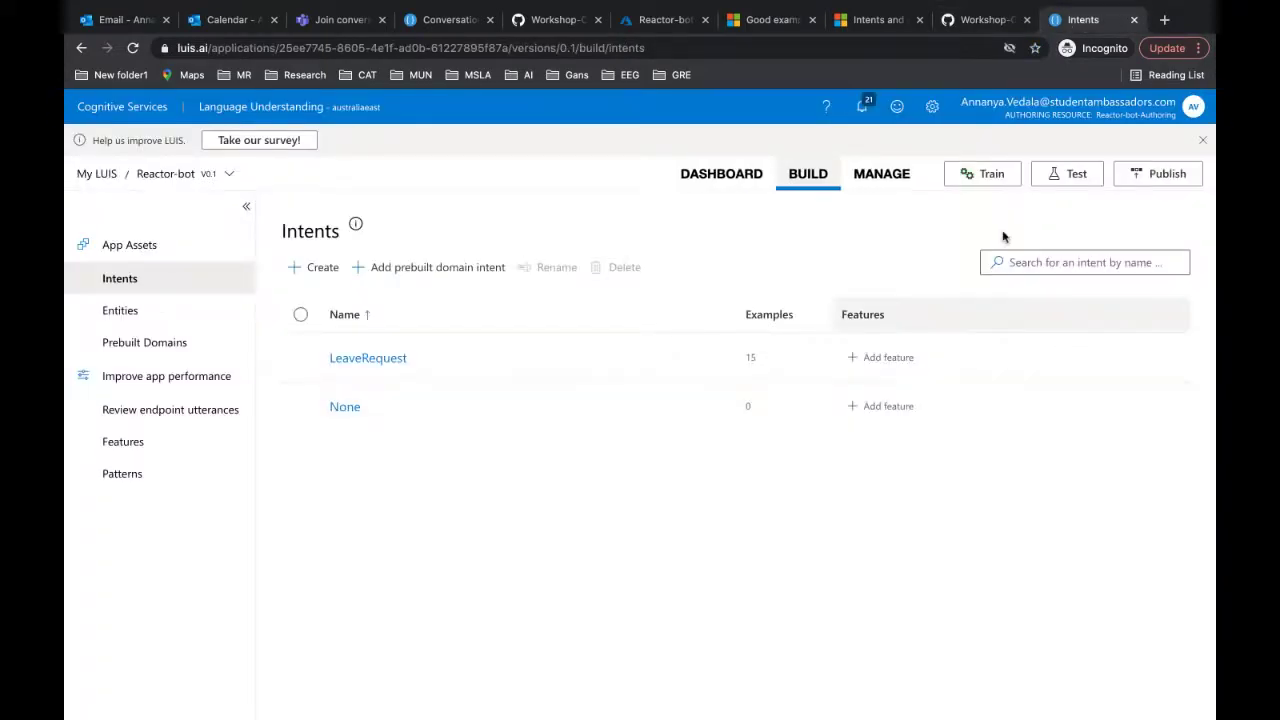
click(866, 107)
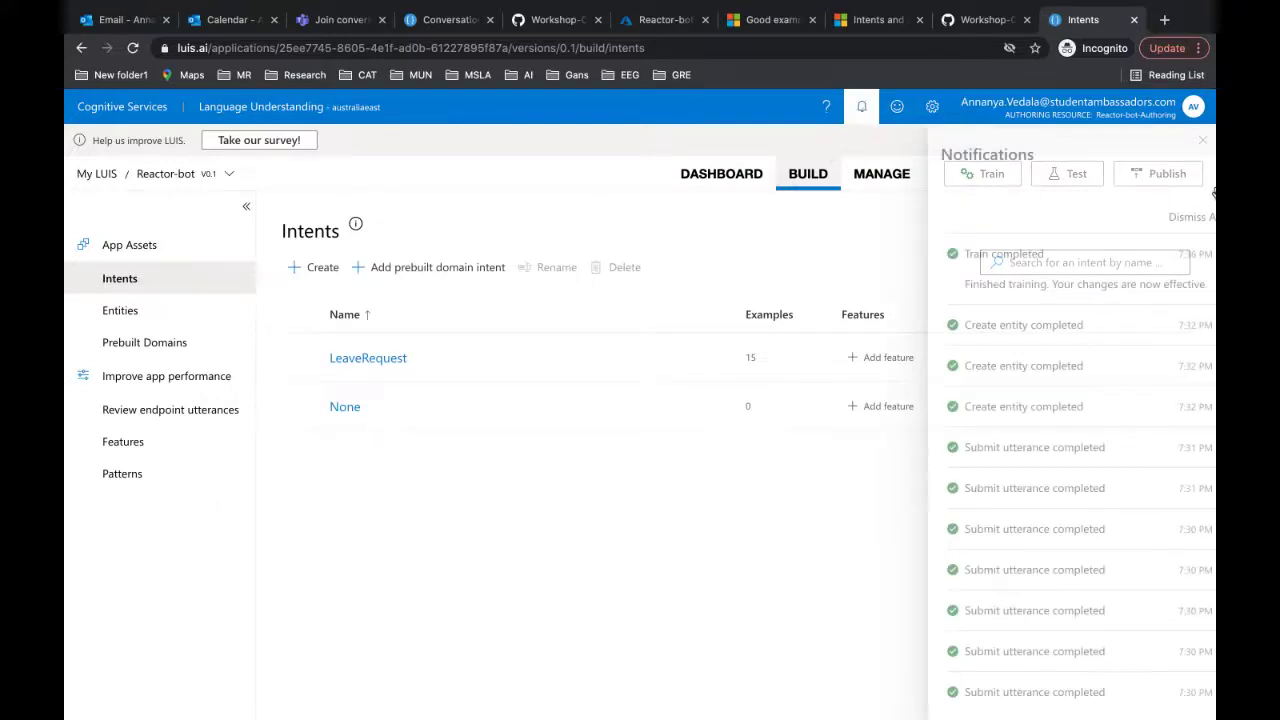
click(1197, 151)
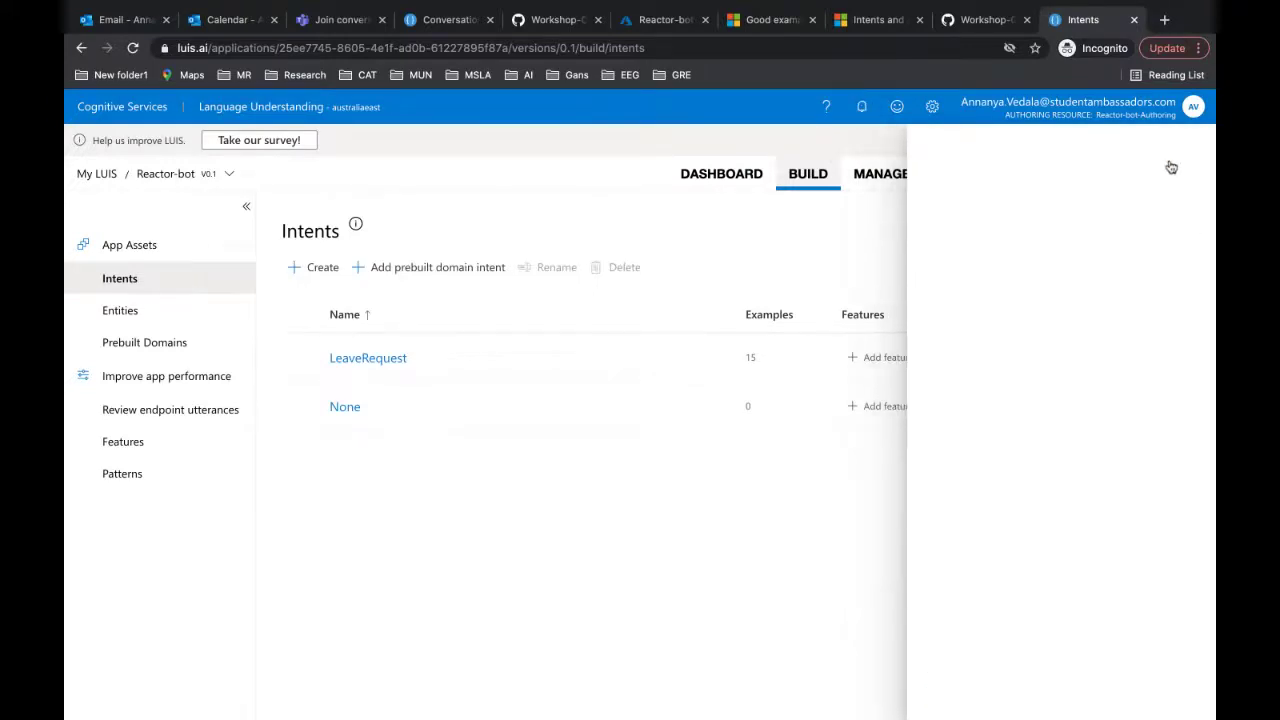
Step: Test the trained app with the copied utterance about a leave from 21st February to 28th February
click(1068, 180)
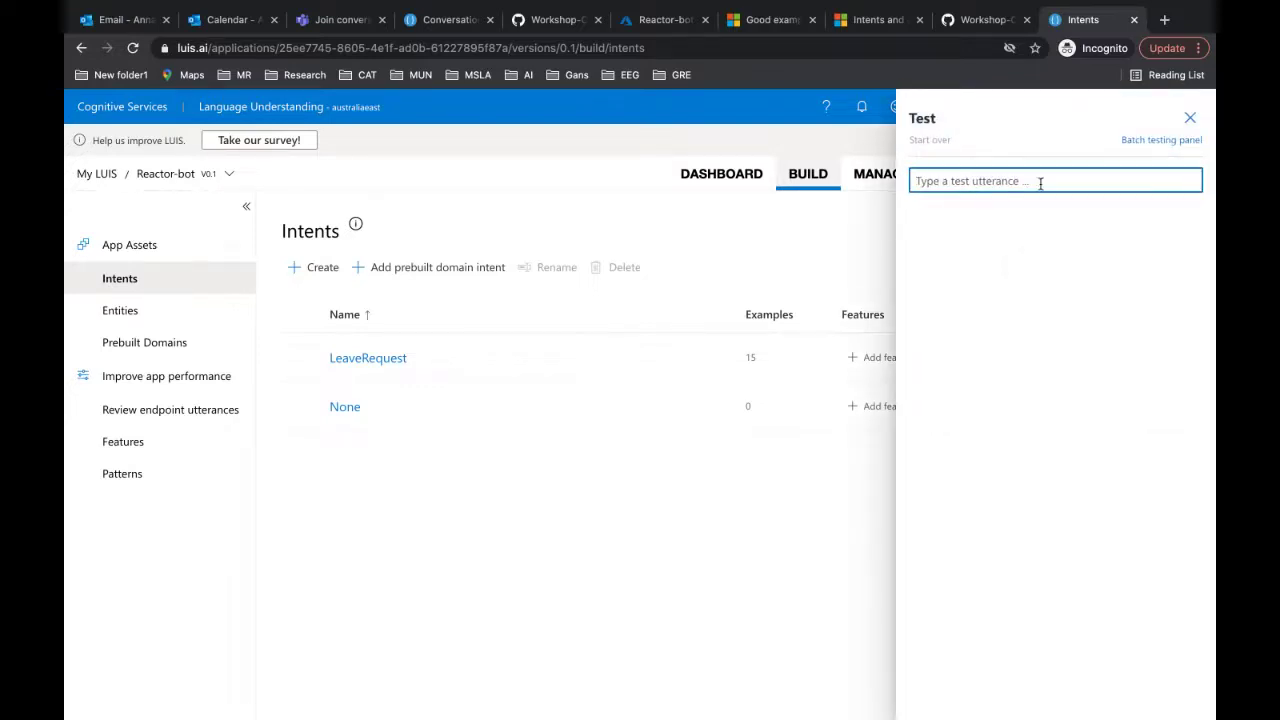
key(ctrl+v)
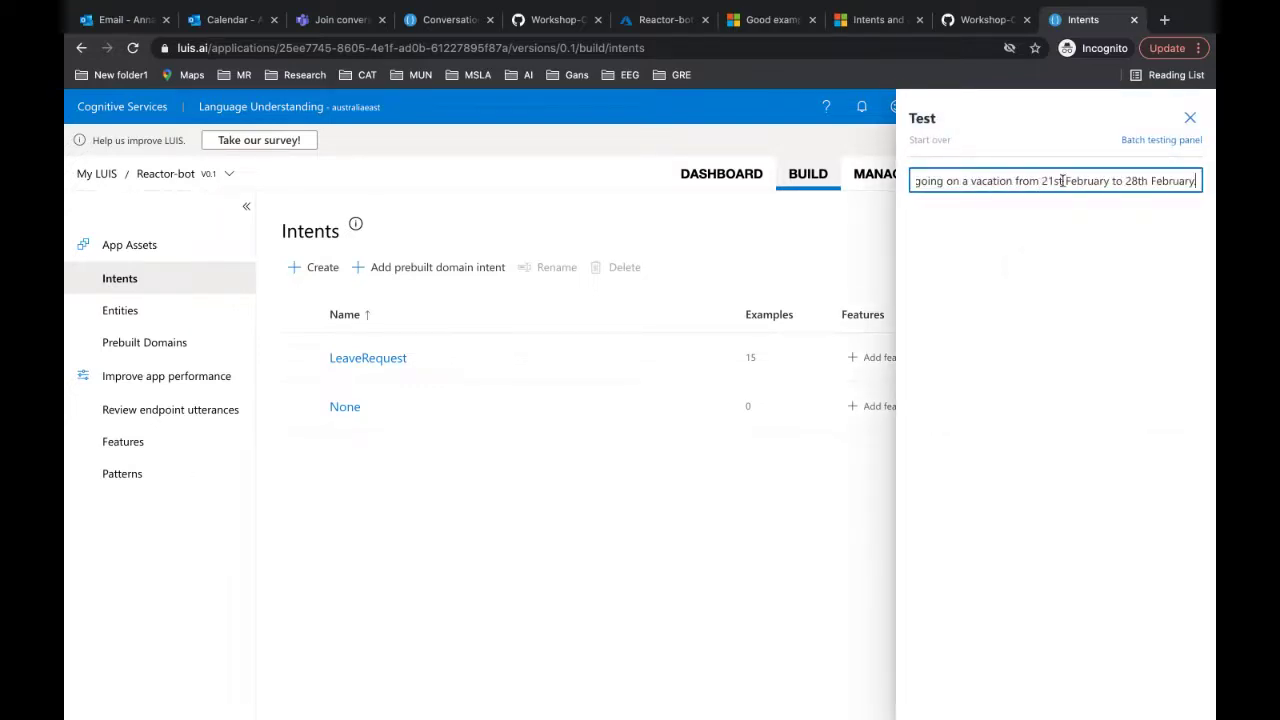
key(Left)
key(Left)
key(Left)
key(Left)
key(Left)
key(Left)
key(Left)
key(Left)
key(Left)
key(Left)
key(Return)
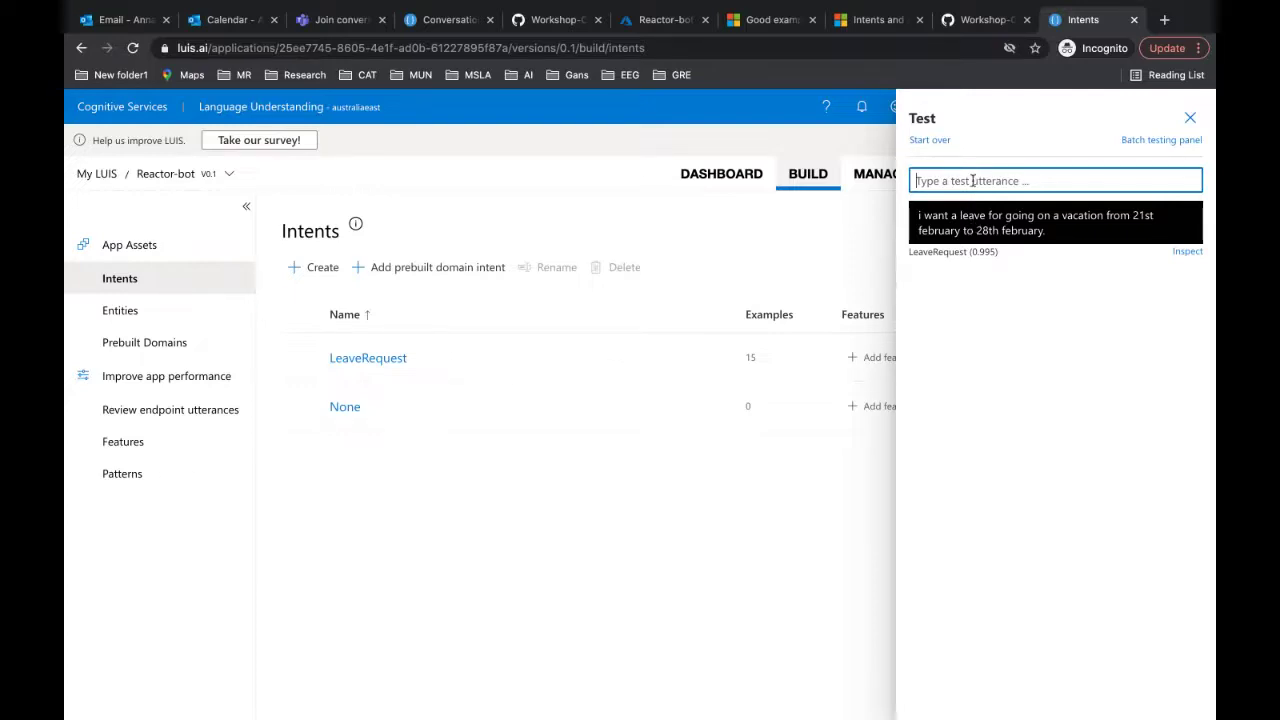
Step: Test the app with the meaningless utterance "gftjdnh" and close the testing pane
text(gftjdnh)
key(Return)
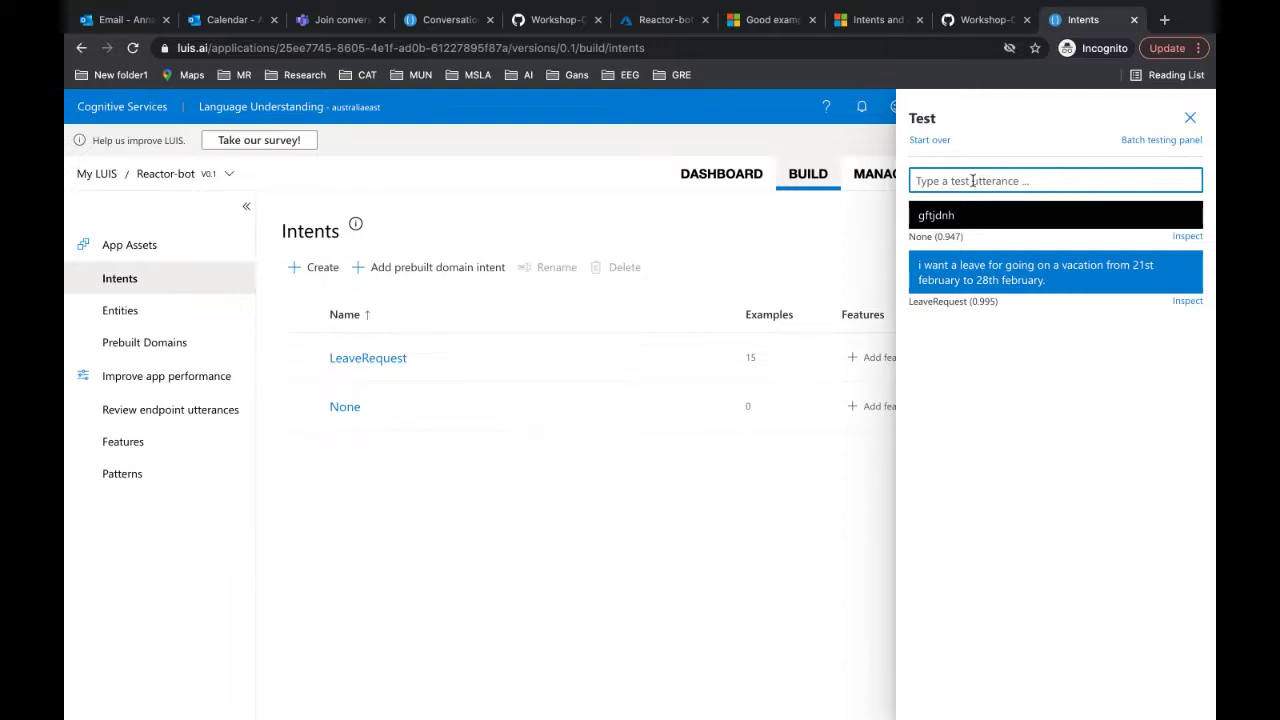
click(1191, 119)
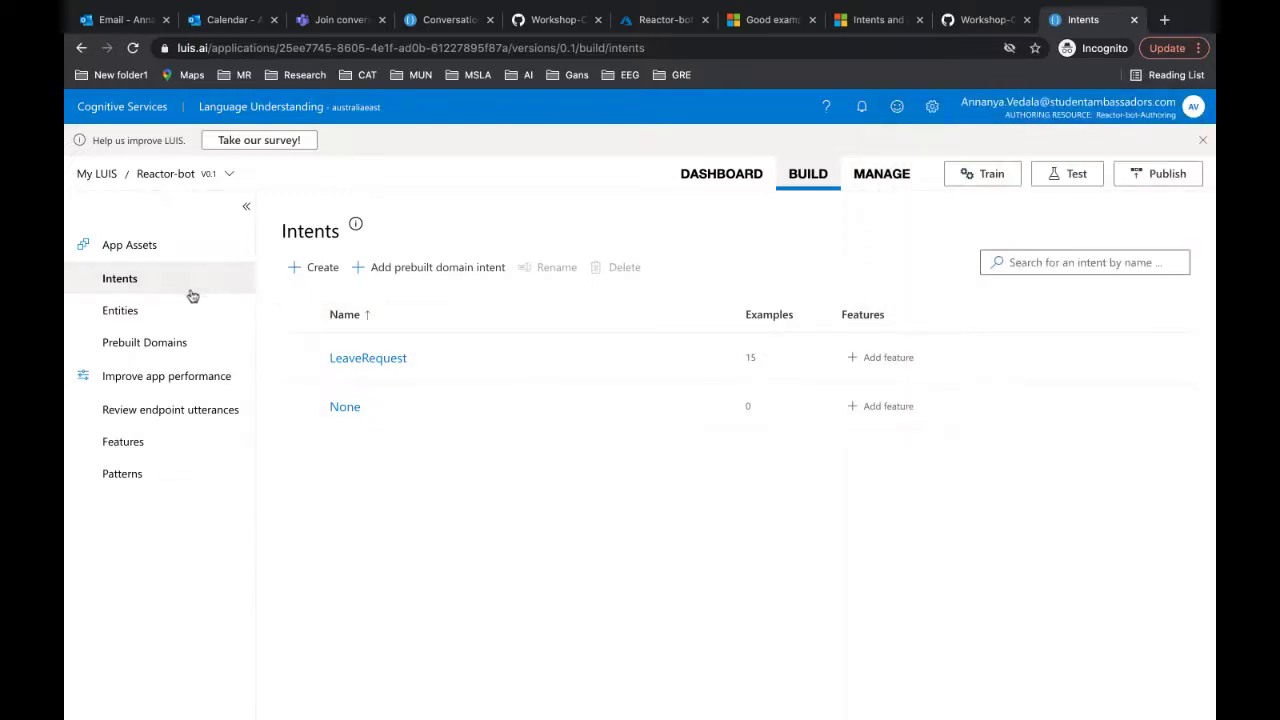
click(308, 272)
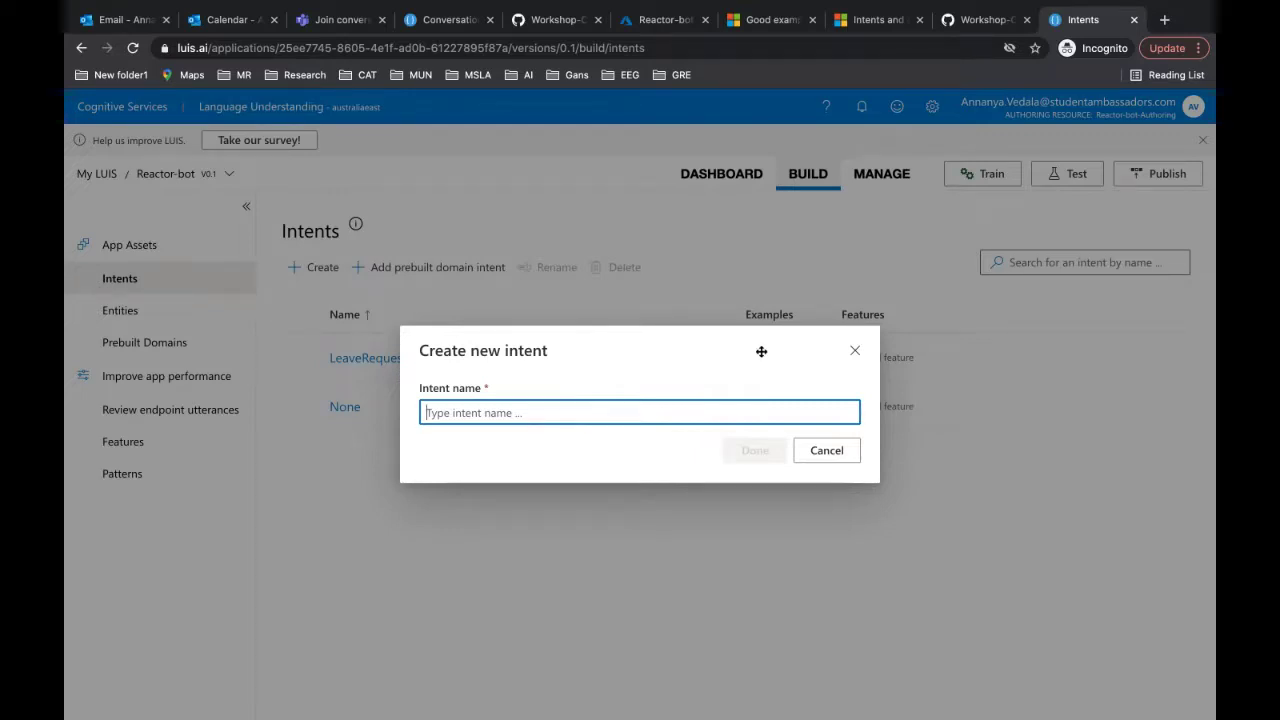
click(856, 353)
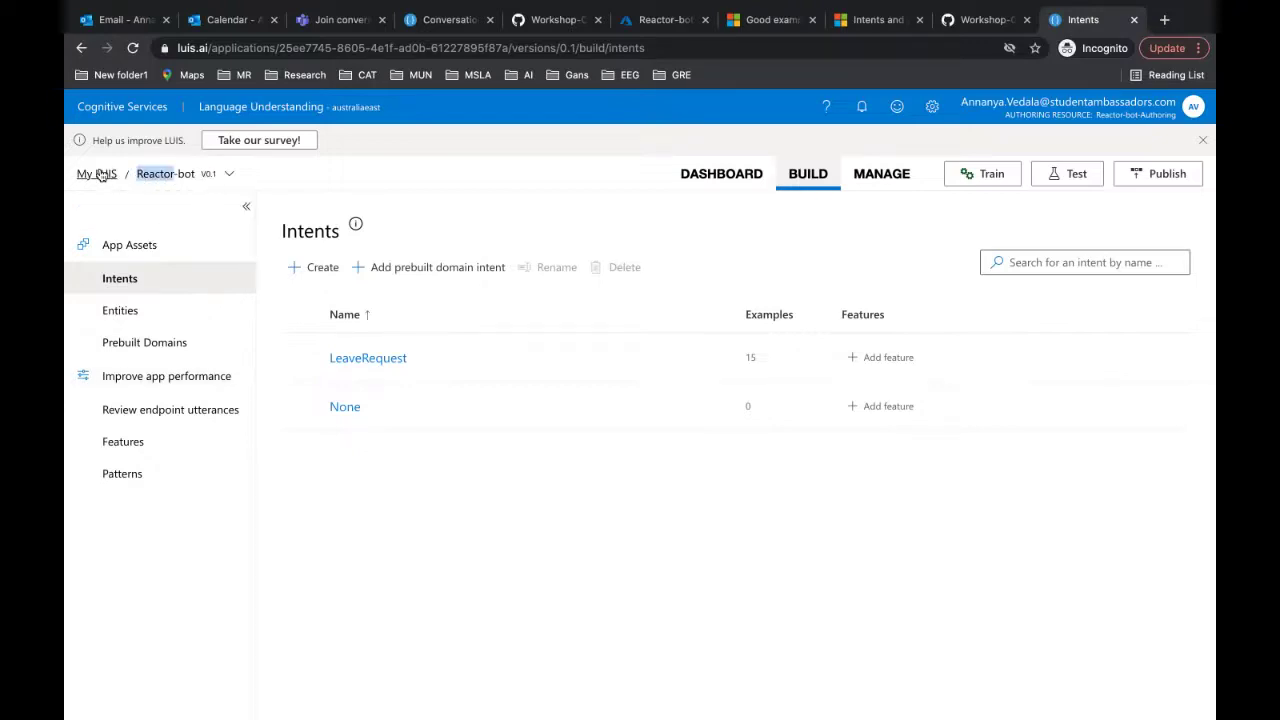
click(99, 173)
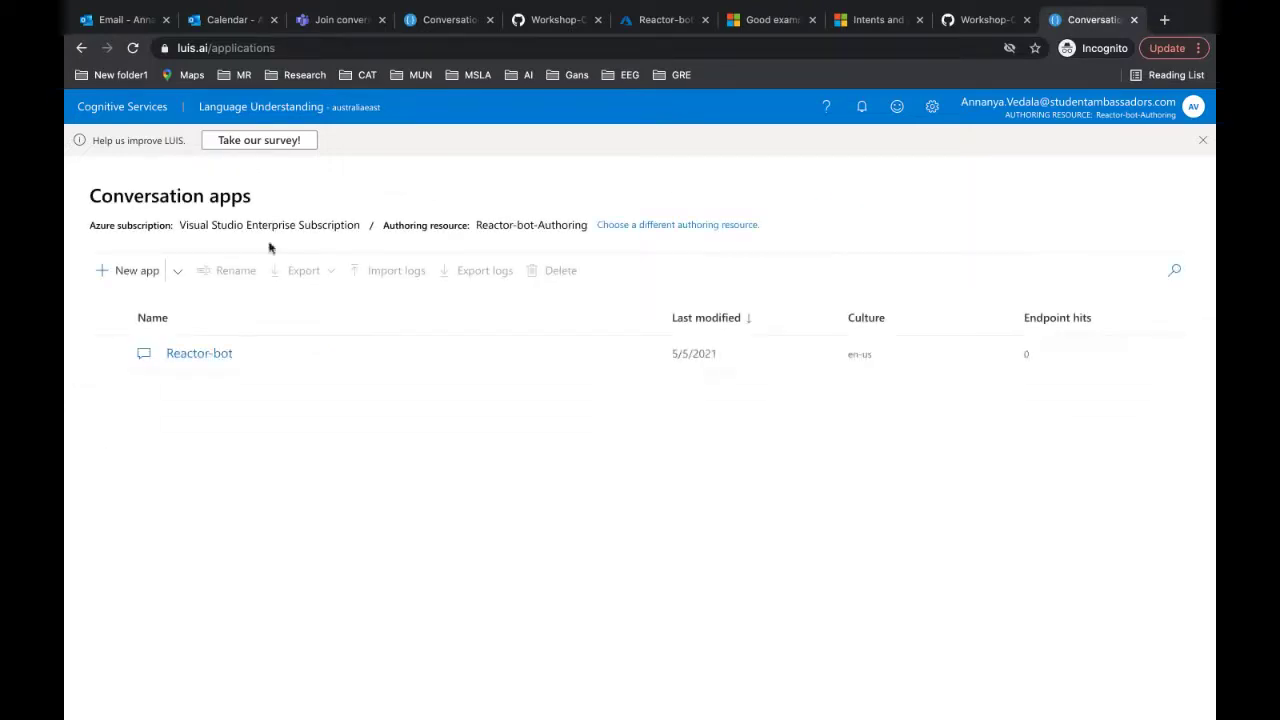
click(199, 353)
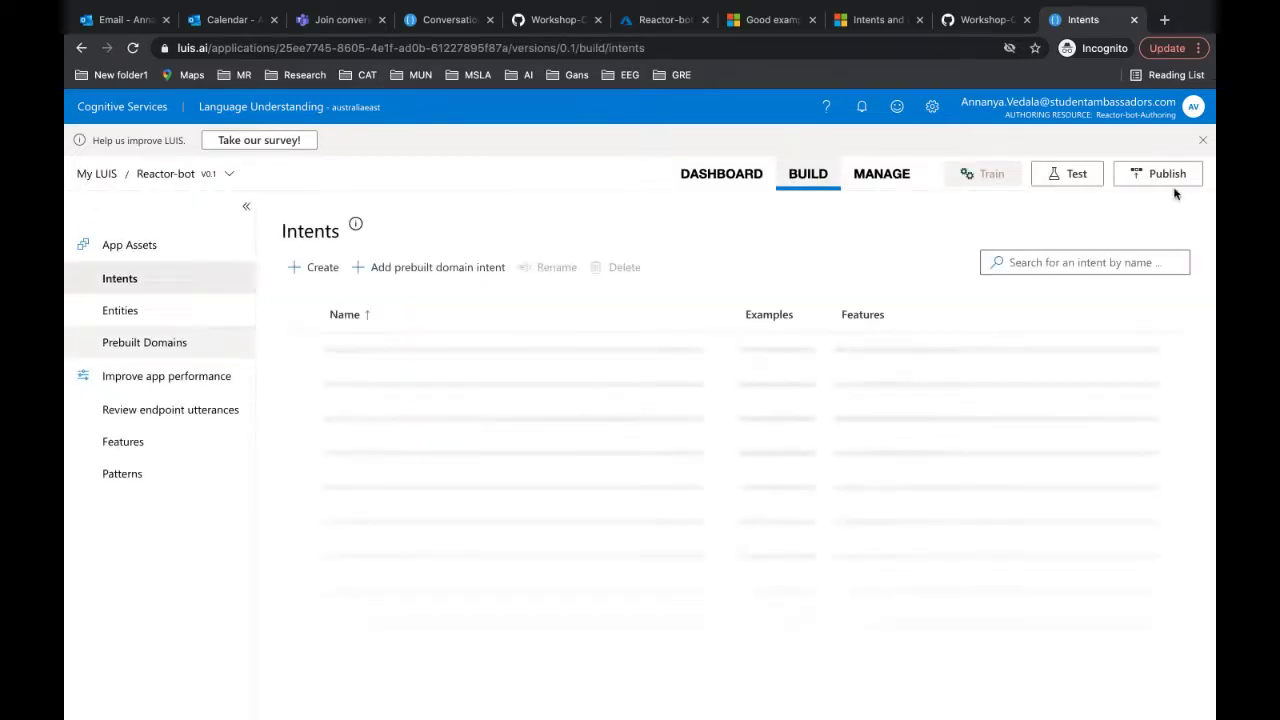
Step: Publish Reactor-bot to the Staging Slot and open its endpoint URLs and prediction resource details
click(1165, 174)
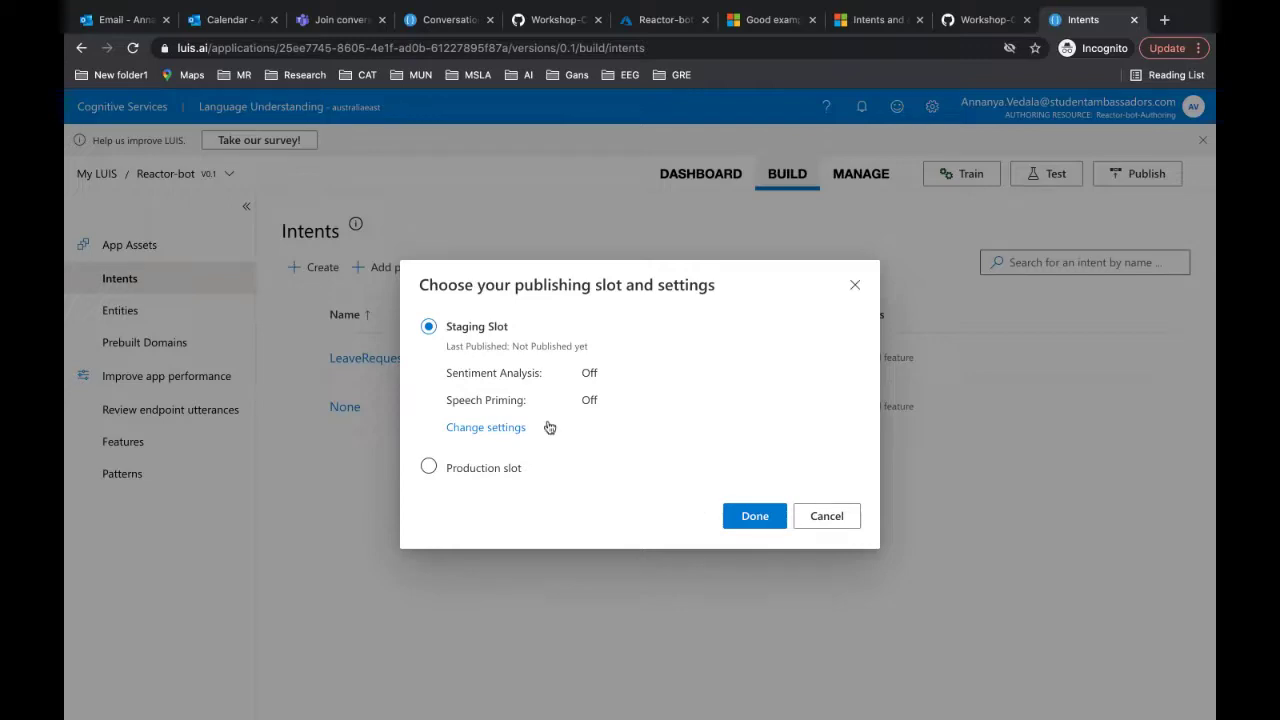
click(767, 512)
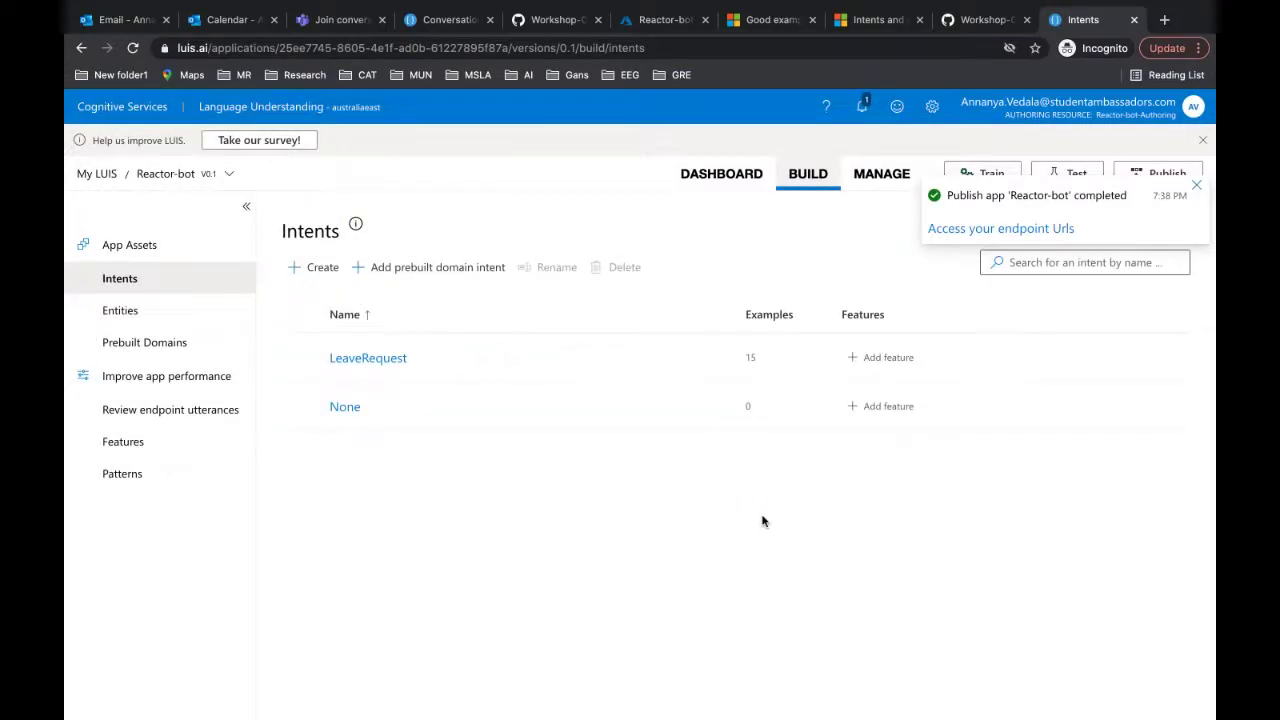
click(1006, 228)
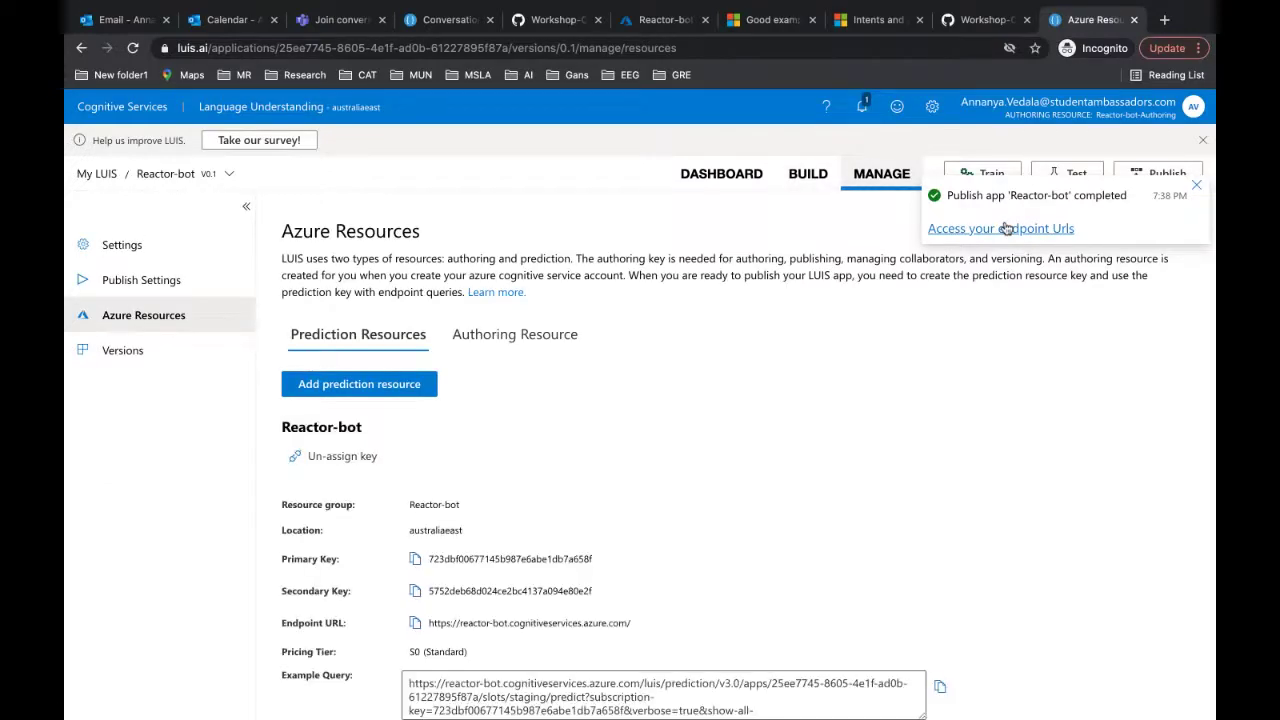
scroll(587, 461, down, 1)
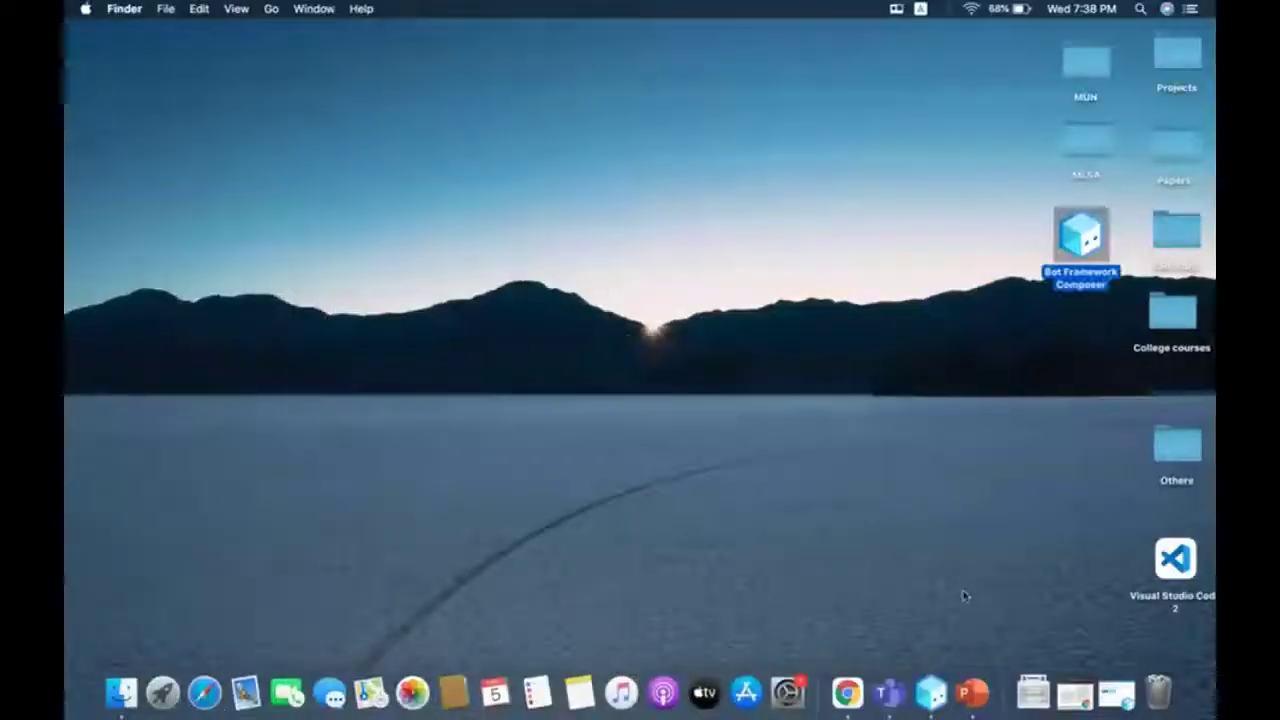
Step: Switch to Bot Framework Composer and make its window full screen
click(933, 692)
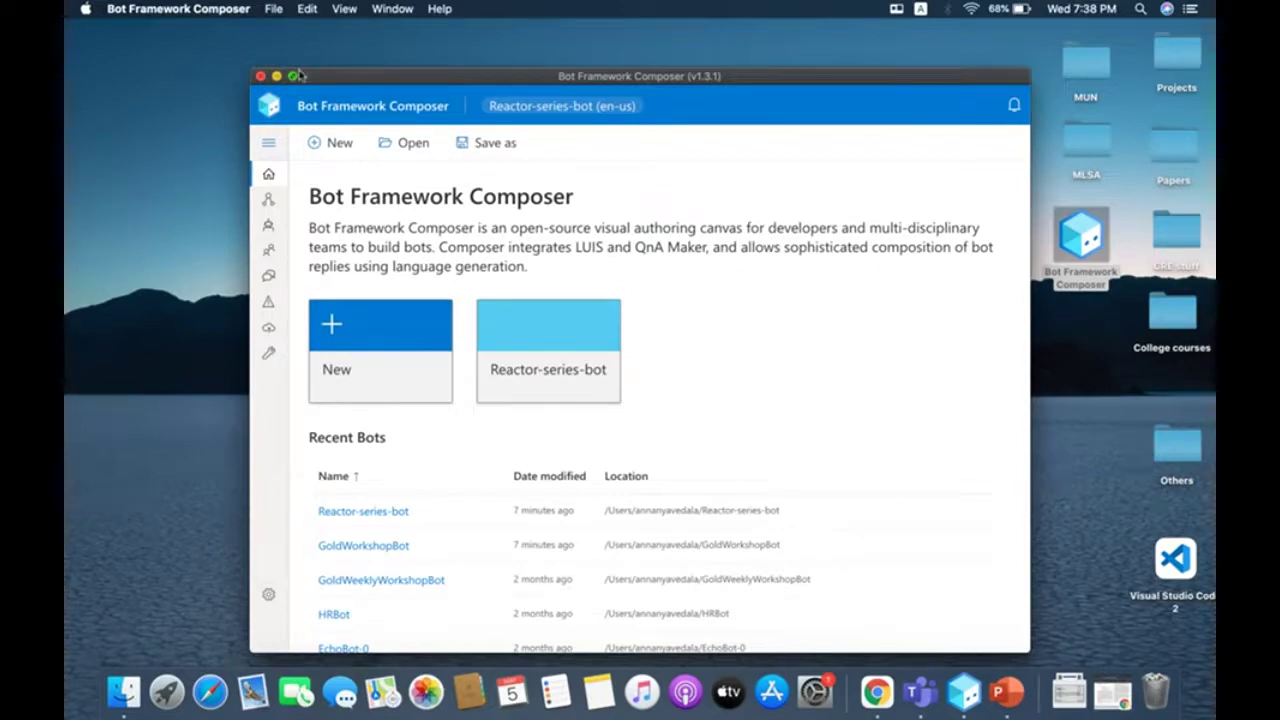
click(293, 76)
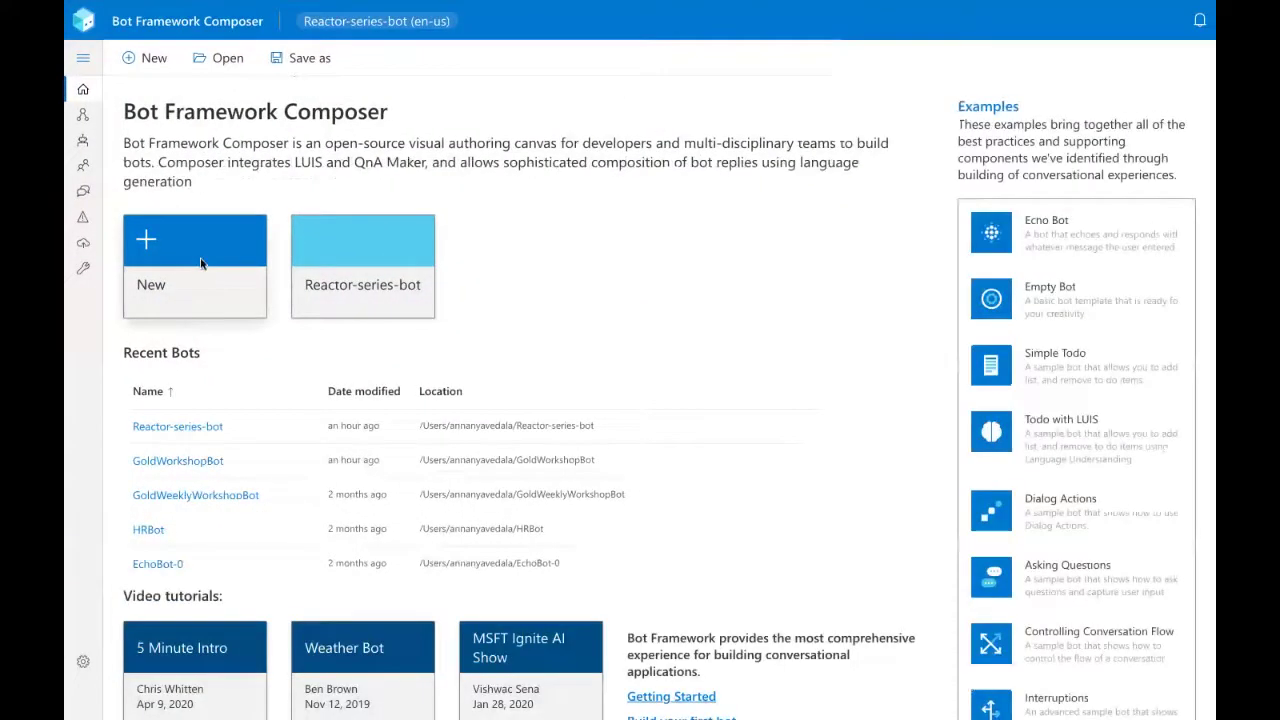
Step: Create a new bot project from scratch named Reactr-bot in the default location
click(200, 263)
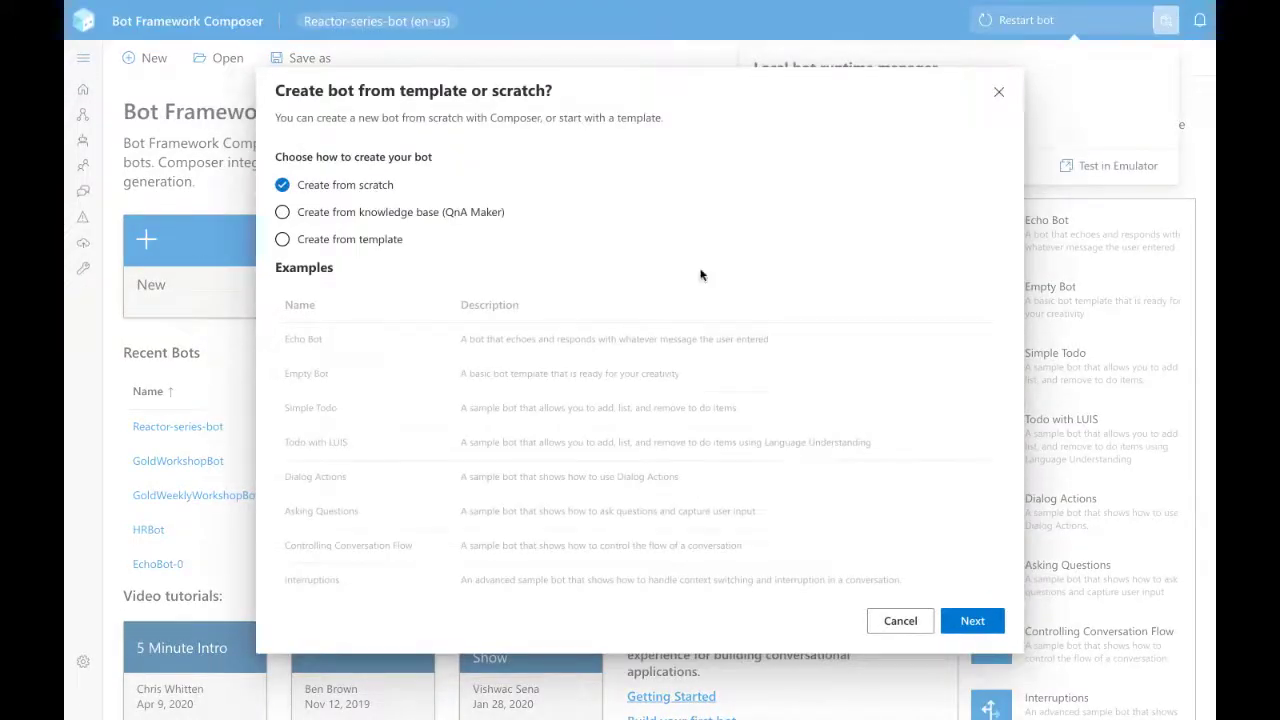
click(975, 621)
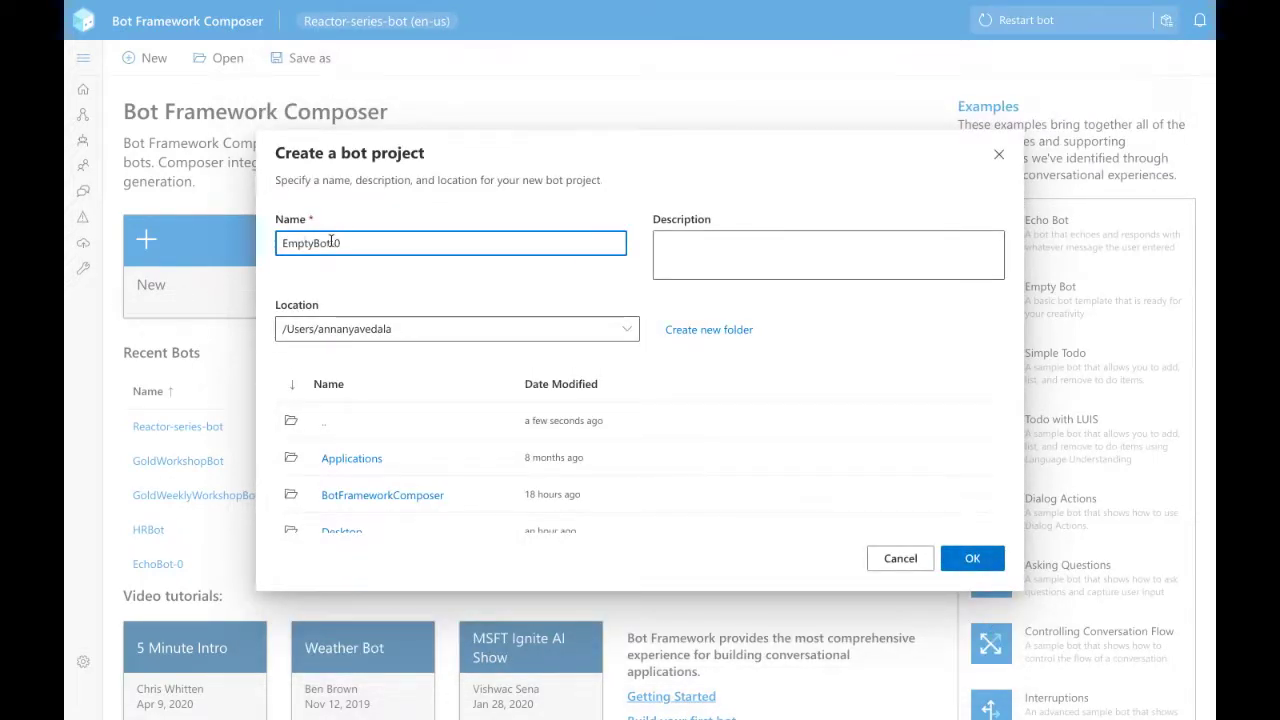
drag(340, 244, 265, 247)
text(Reactr)
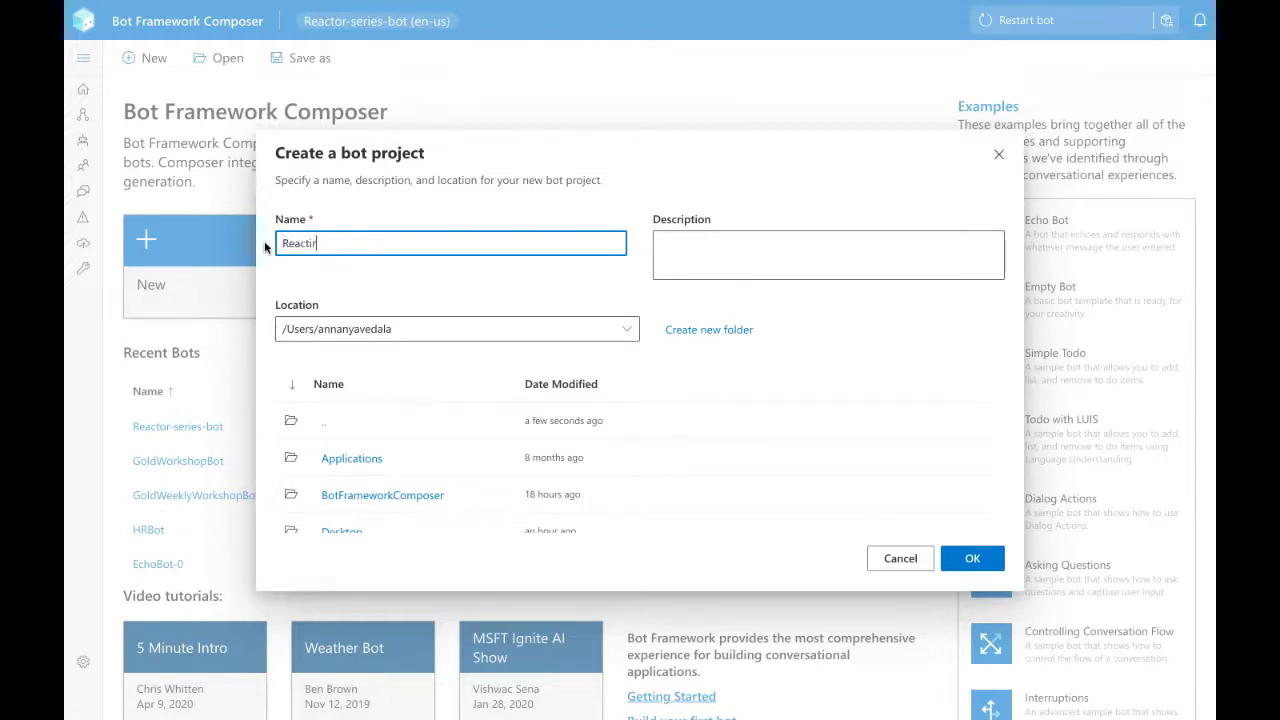
text(-bot)
click(971, 558)
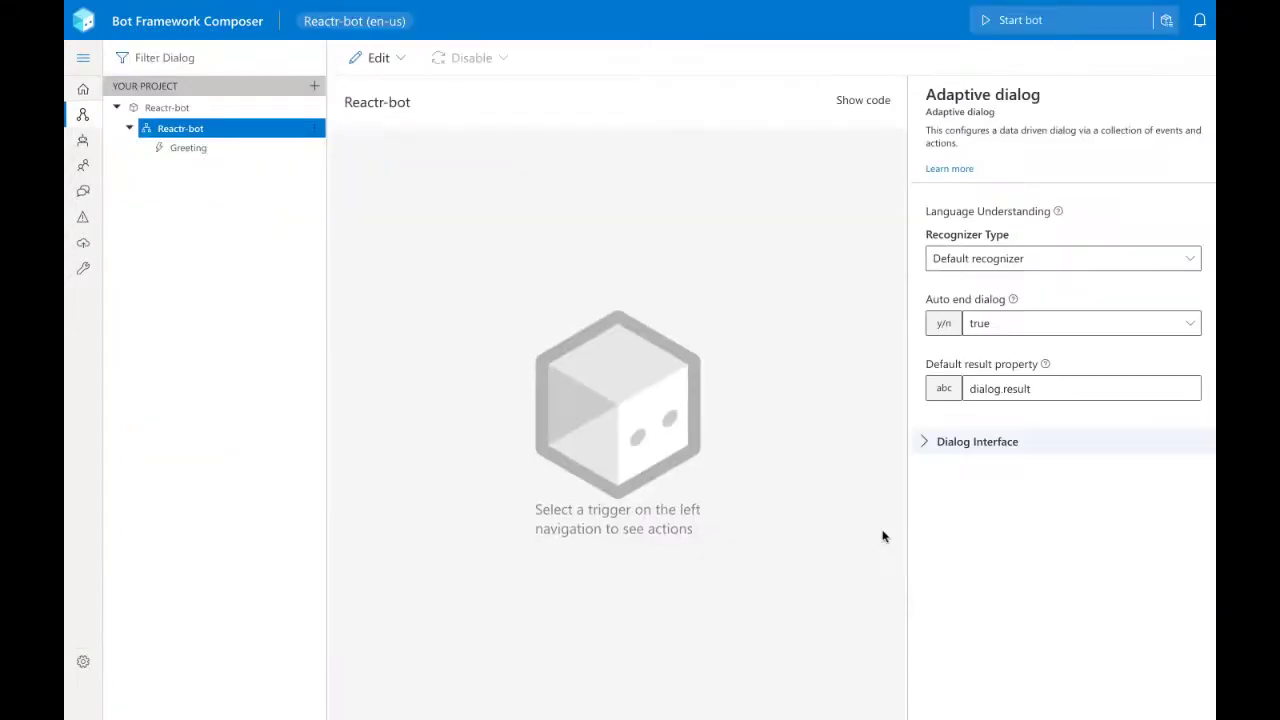
Step: Start an Intent recognized trigger for the Reactr-bot dialog and replace the sample trigger phrases with "-Leave"
click(316, 129)
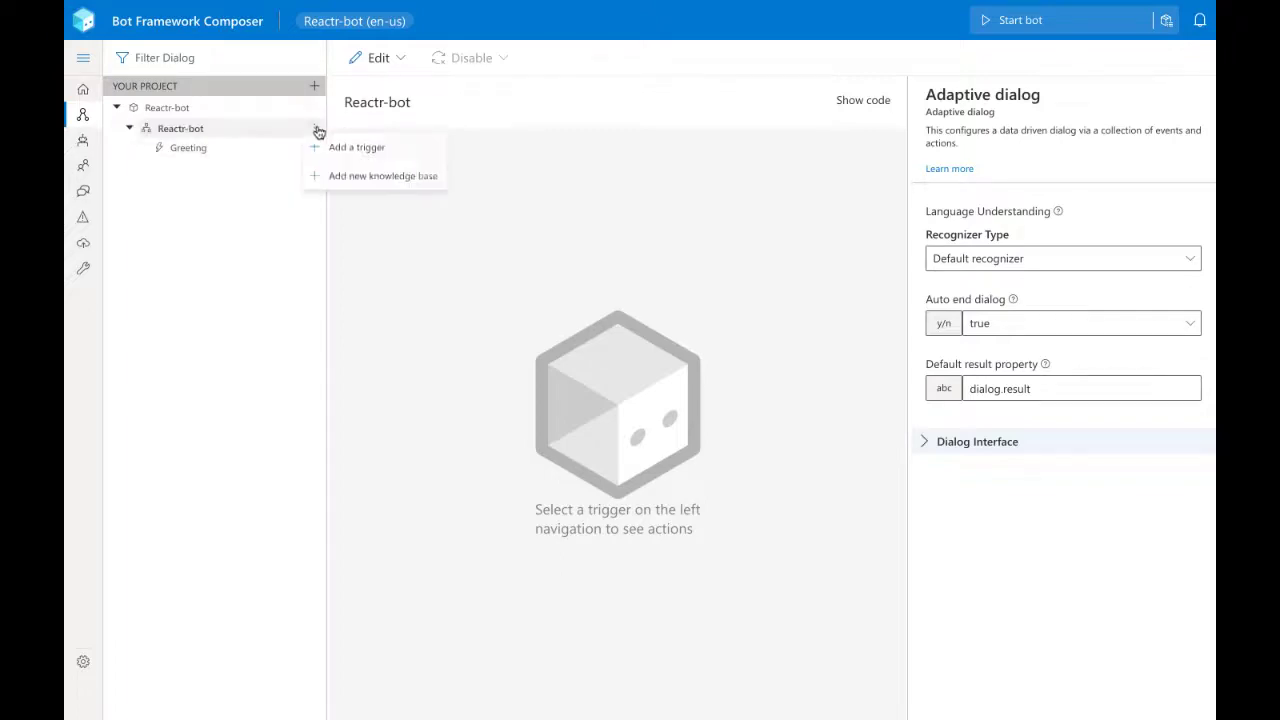
click(336, 150)
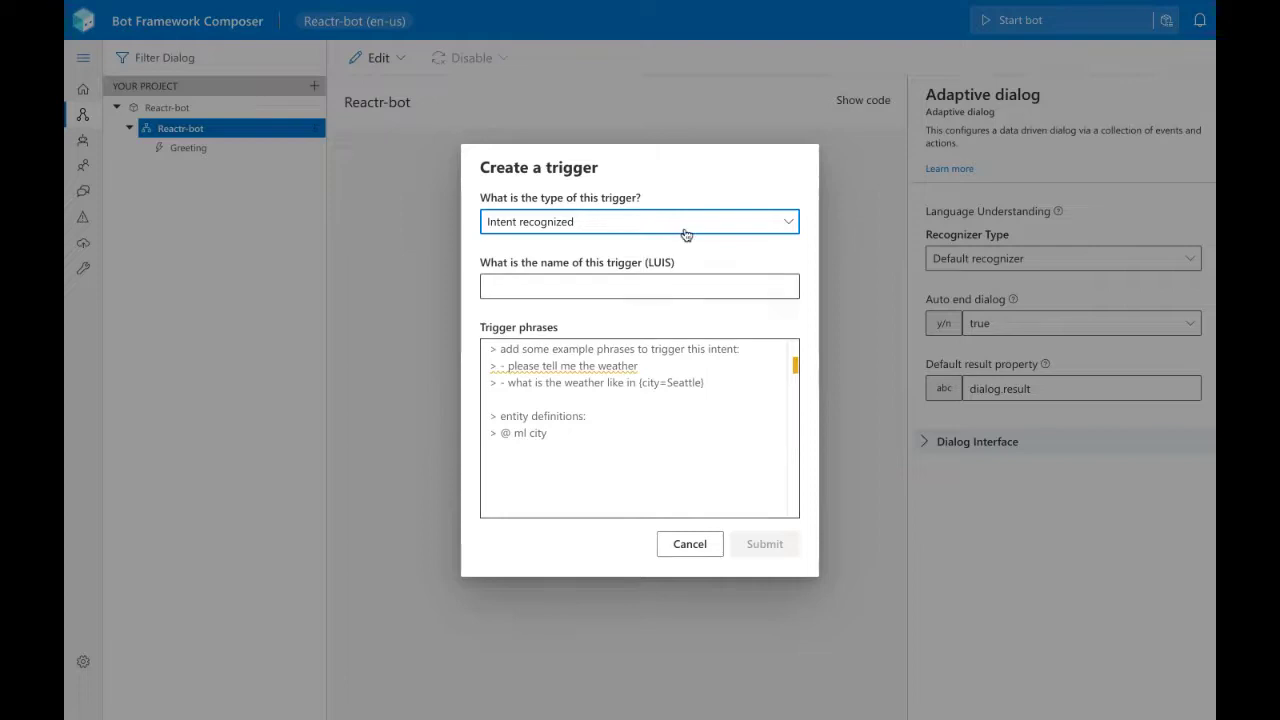
click(581, 287)
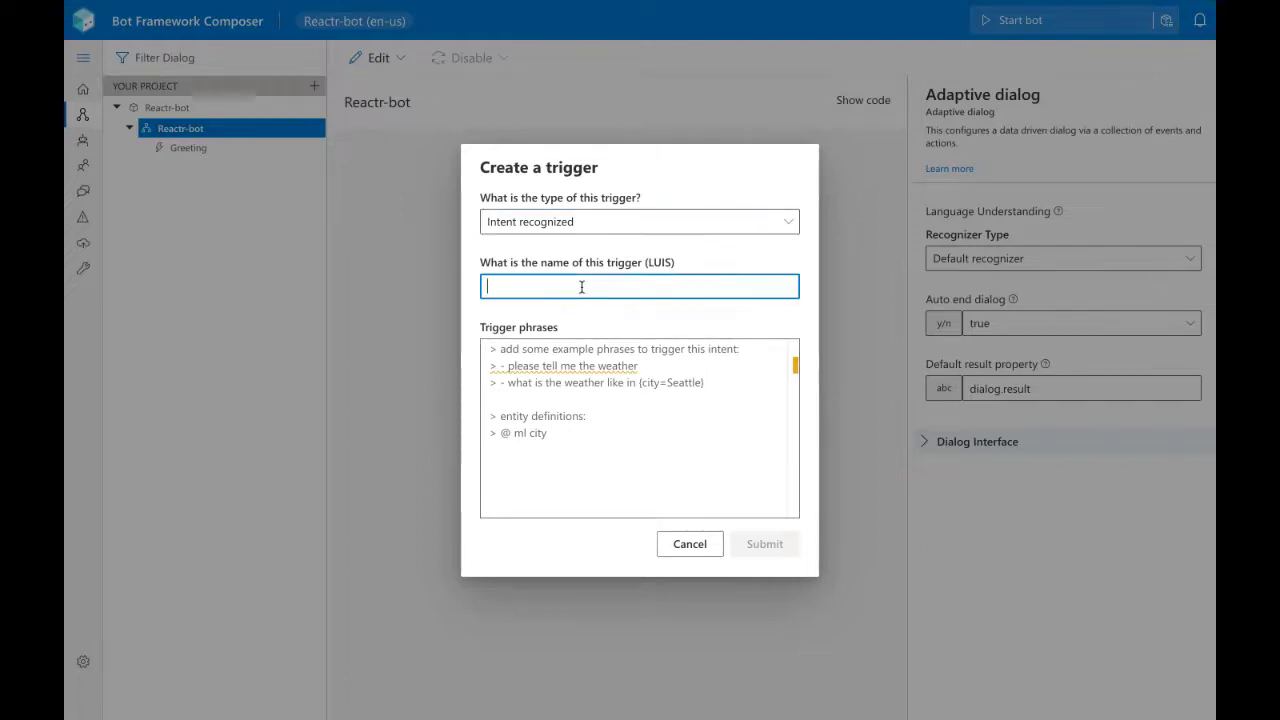
key(Tab)
text(L)
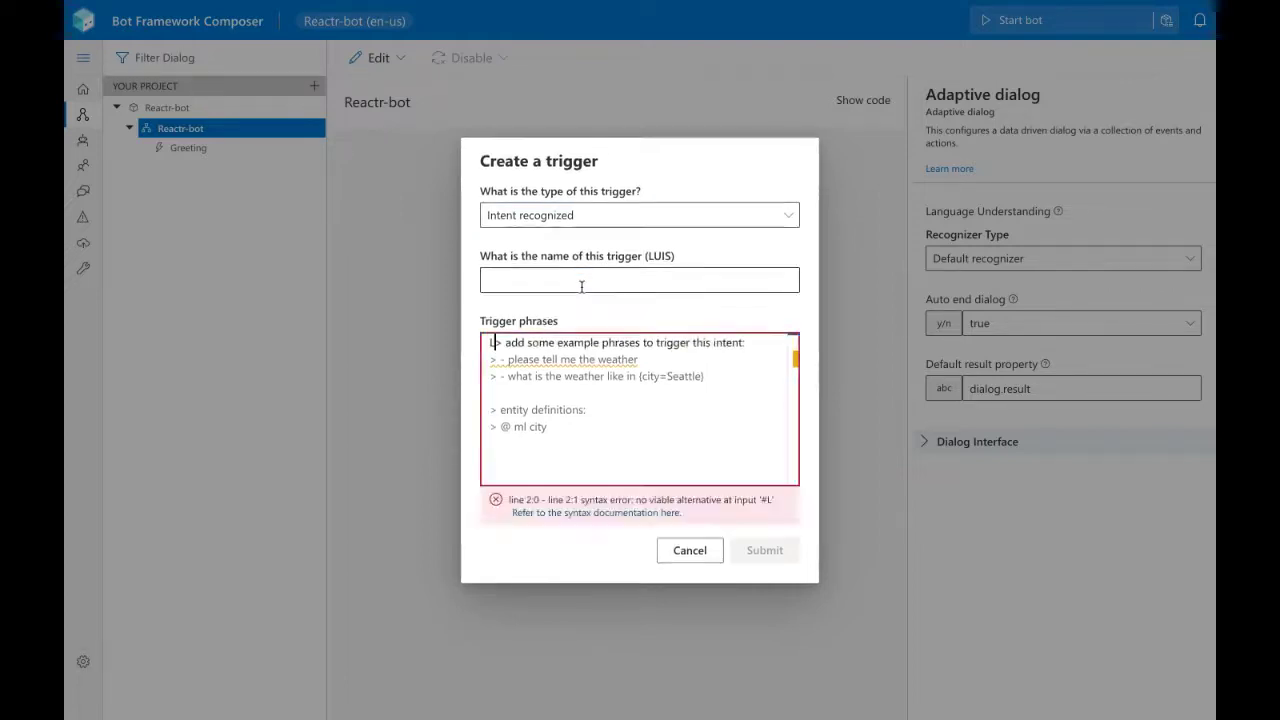
text(eave)
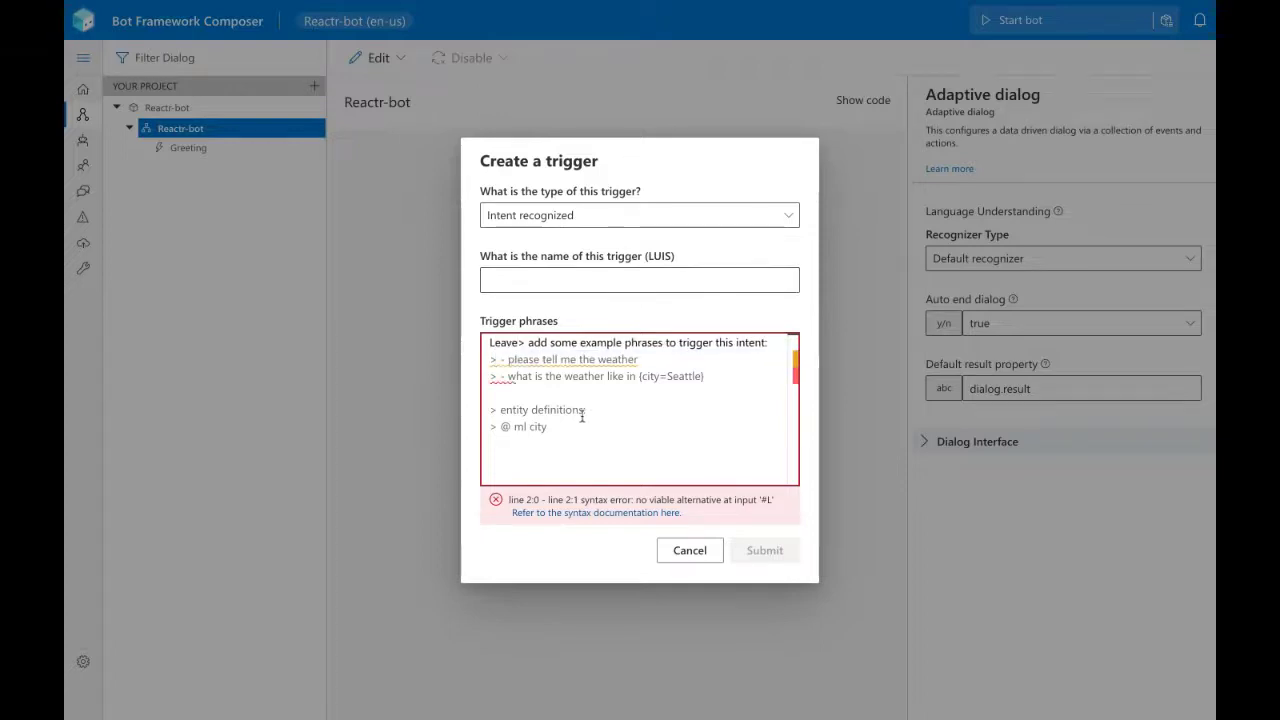
drag(560, 440, 770, 343)
key(Delete)
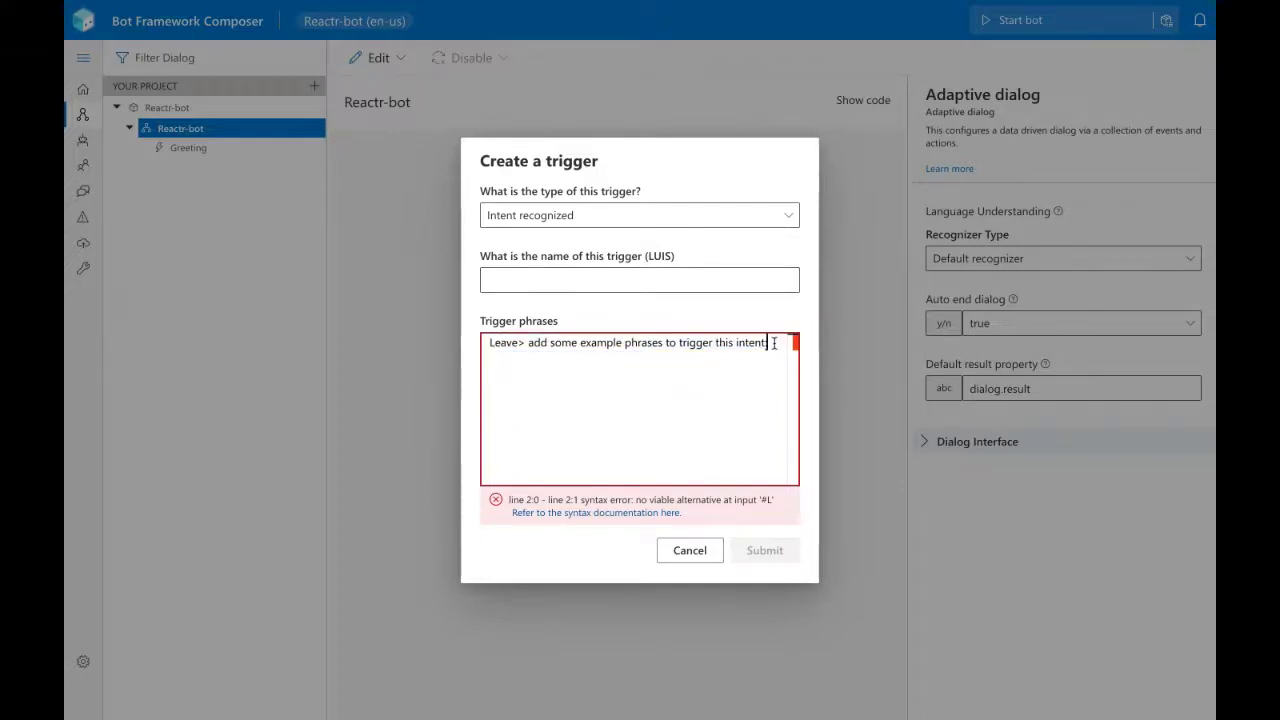
key(ctrl+a)
text(-)
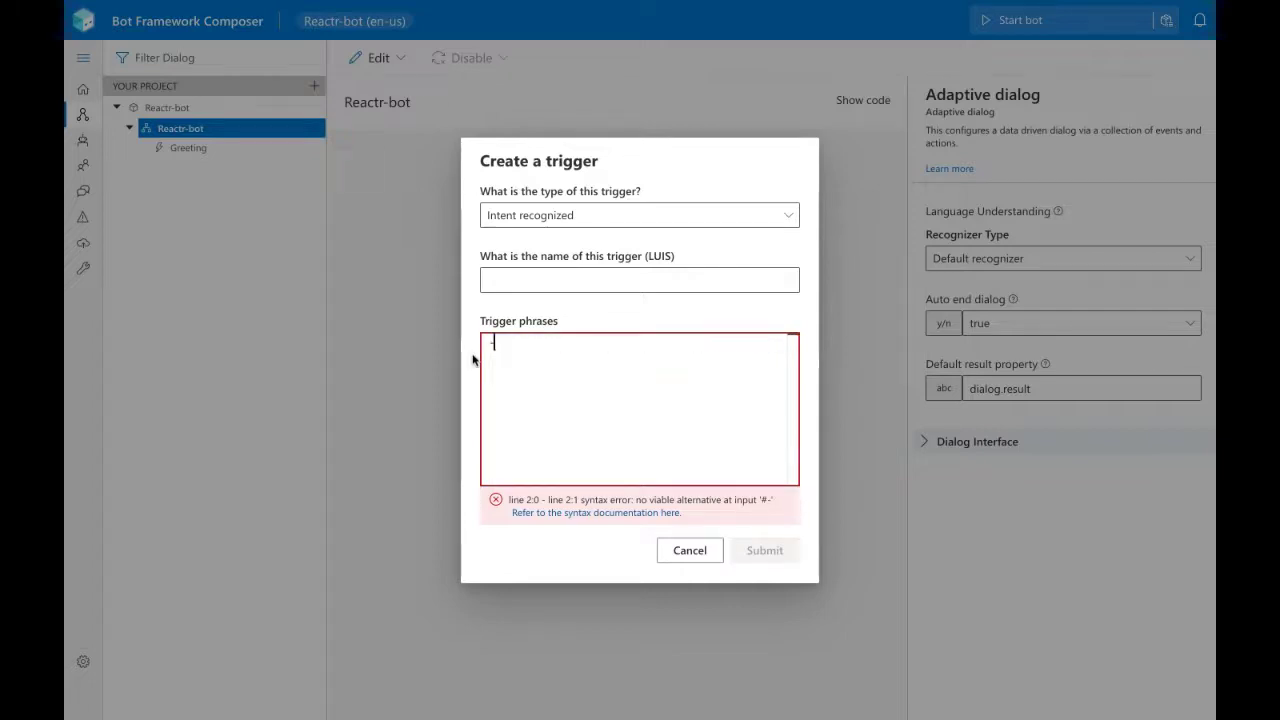
text(Leave)
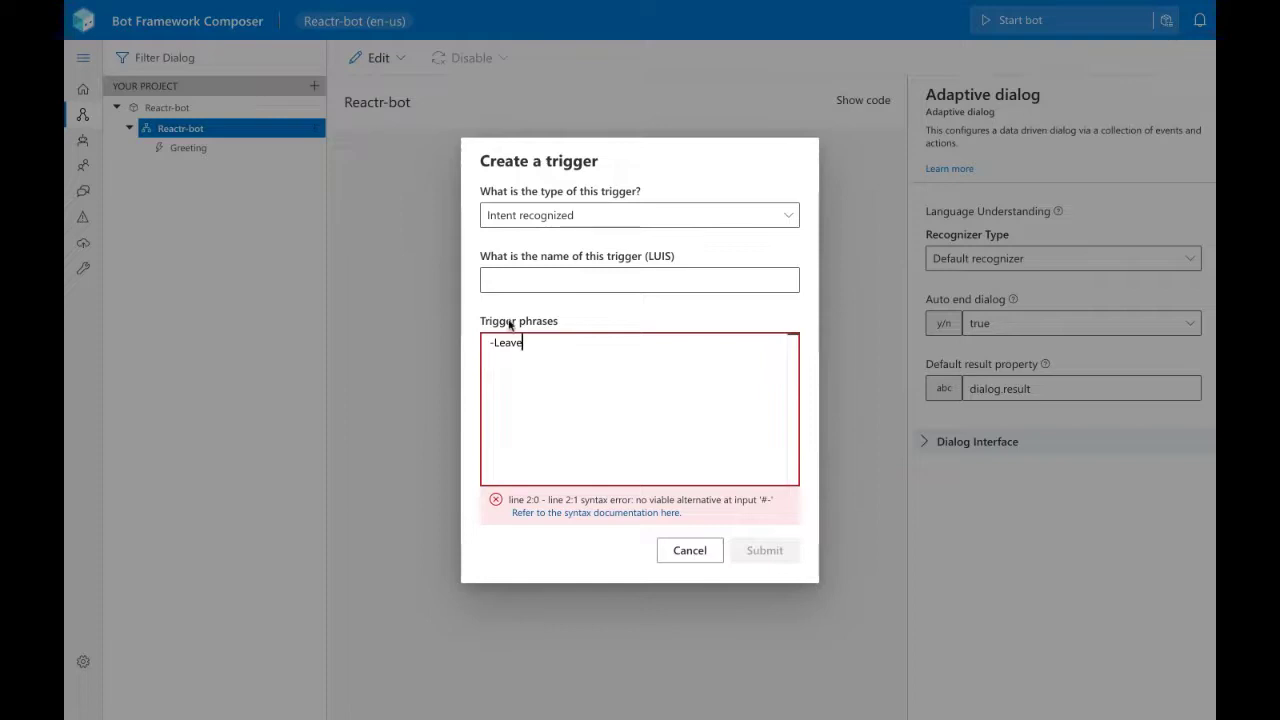
Step: Name the new trigger LeaveRequest
click(516, 280)
text(L)
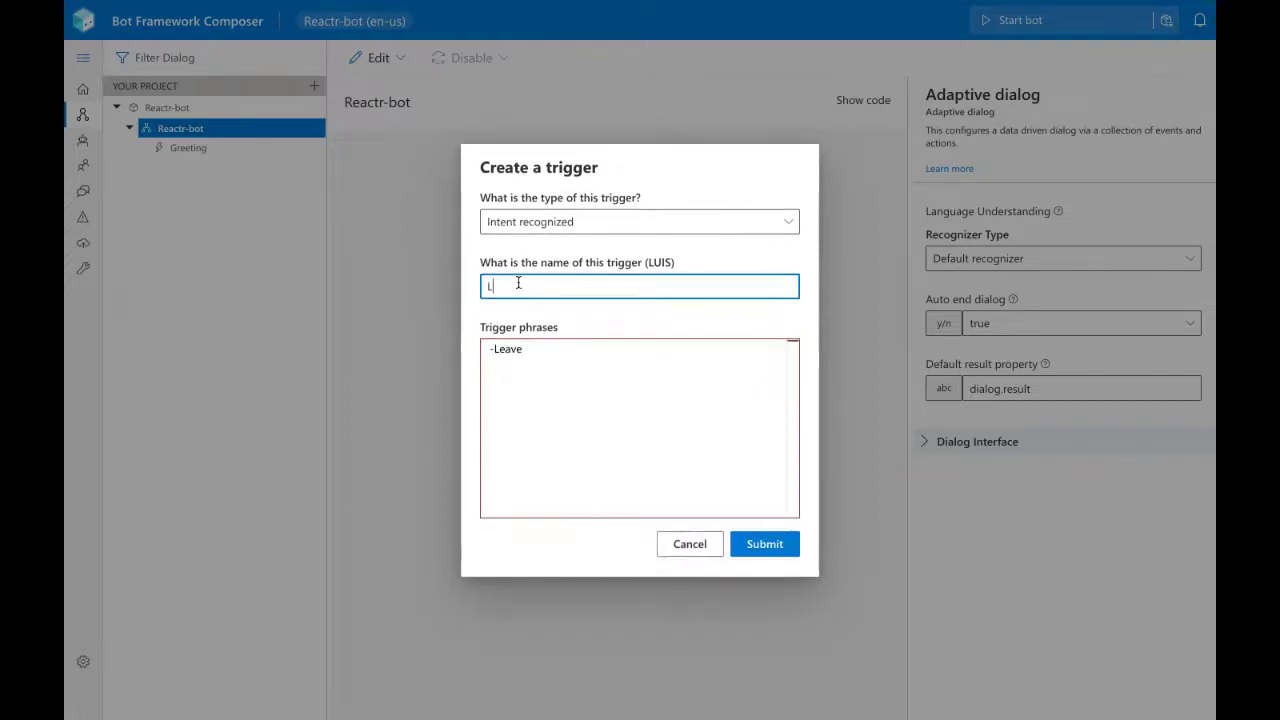
text(eave)
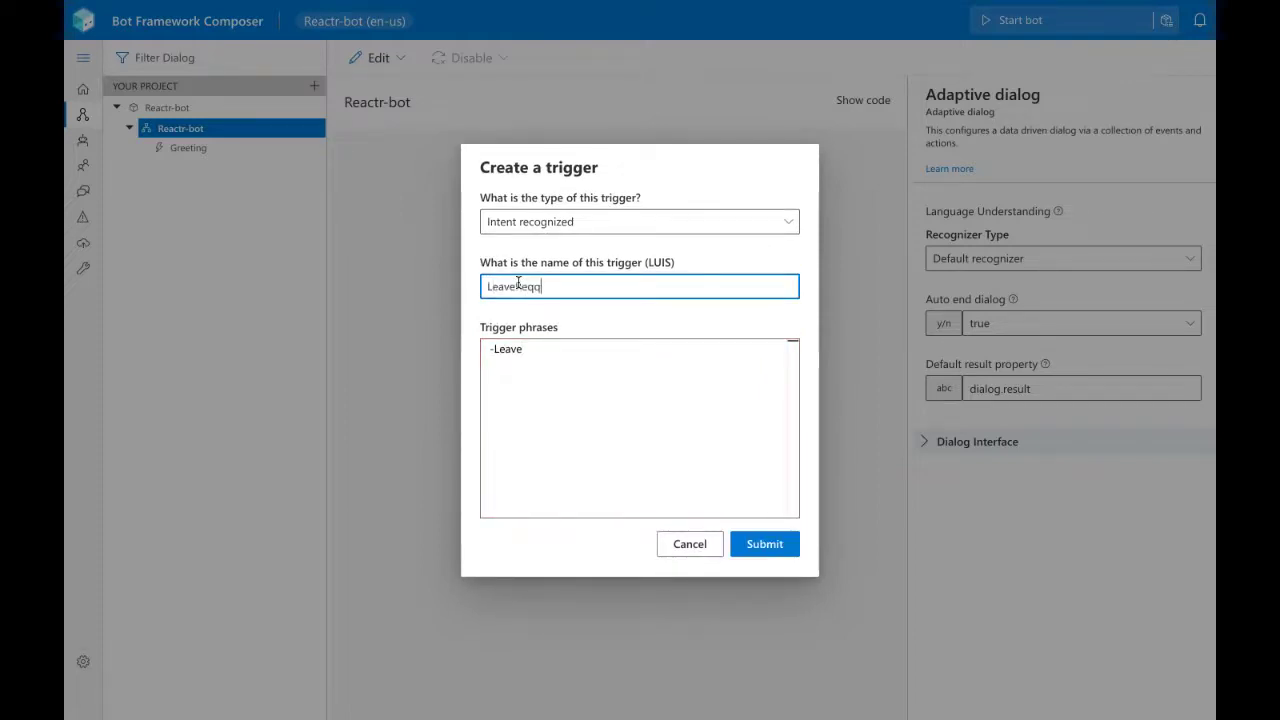
text(Request)
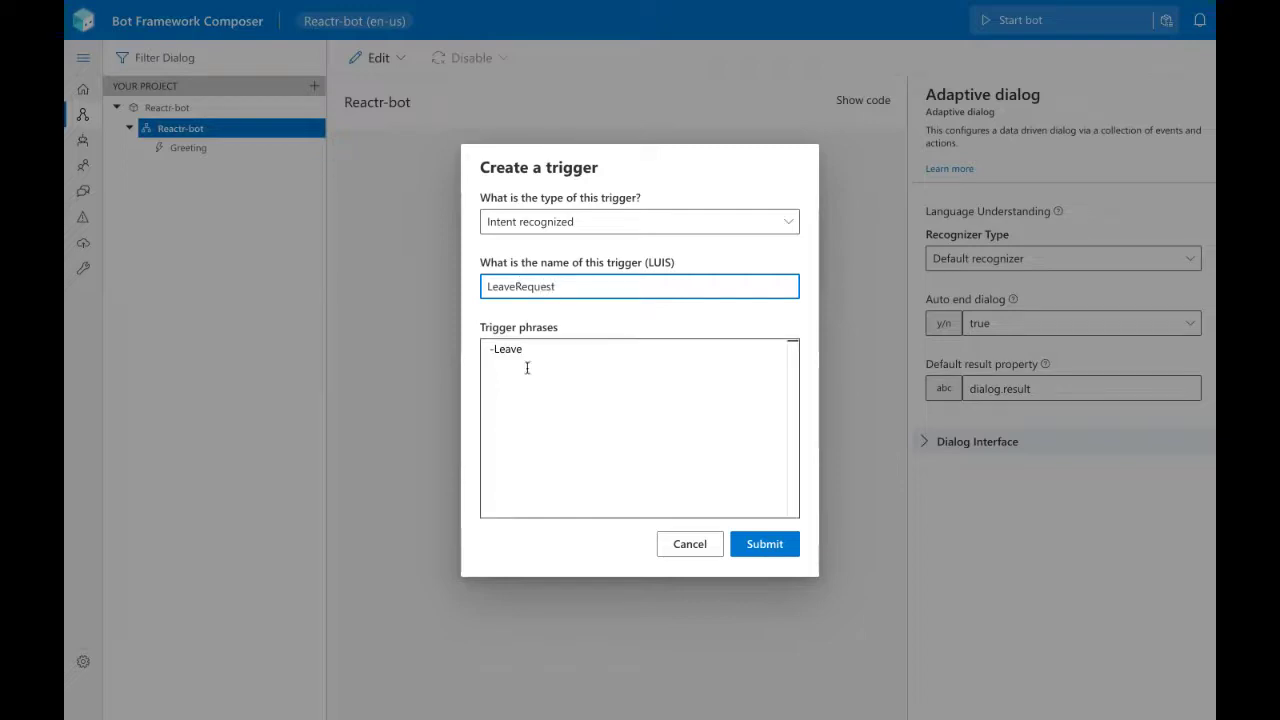
click(526, 352)
key(BackSpace)
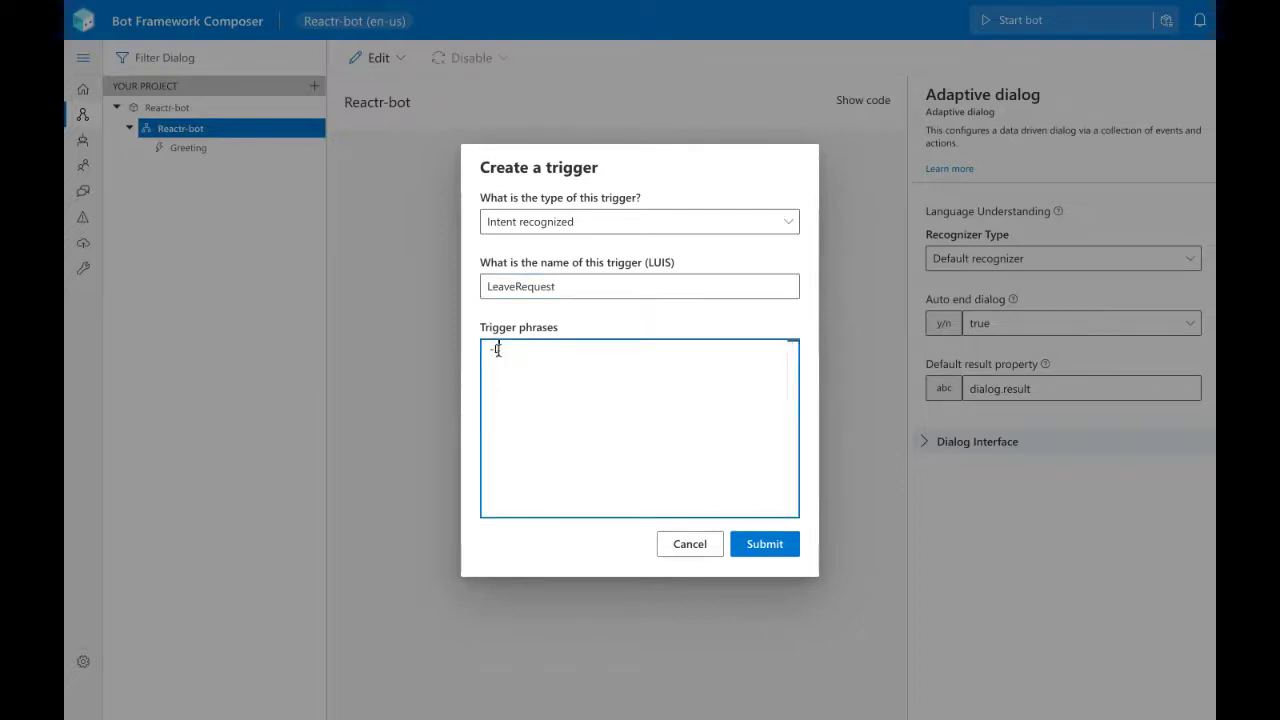
text(I wasnt a)
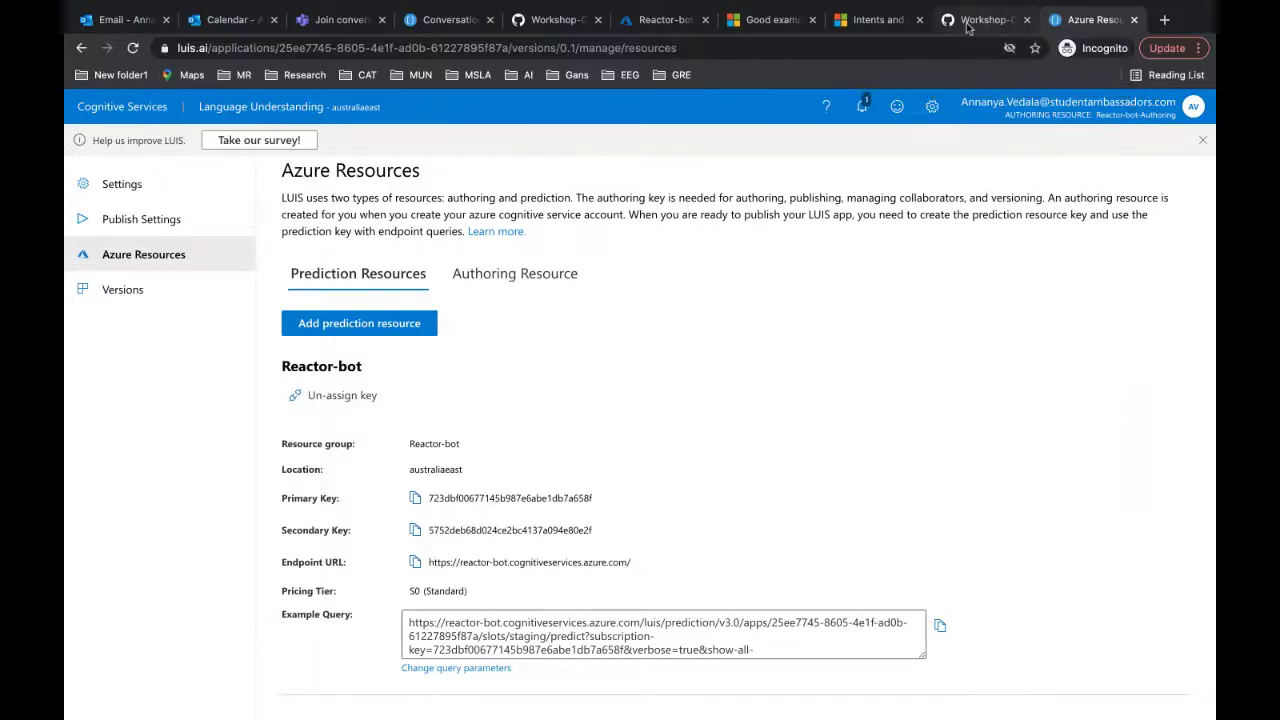
Step: Switch to the browser and copy the utterance "Must go to see my parents." from the GitHub file HR_vacation_data.csv
click(975, 20)
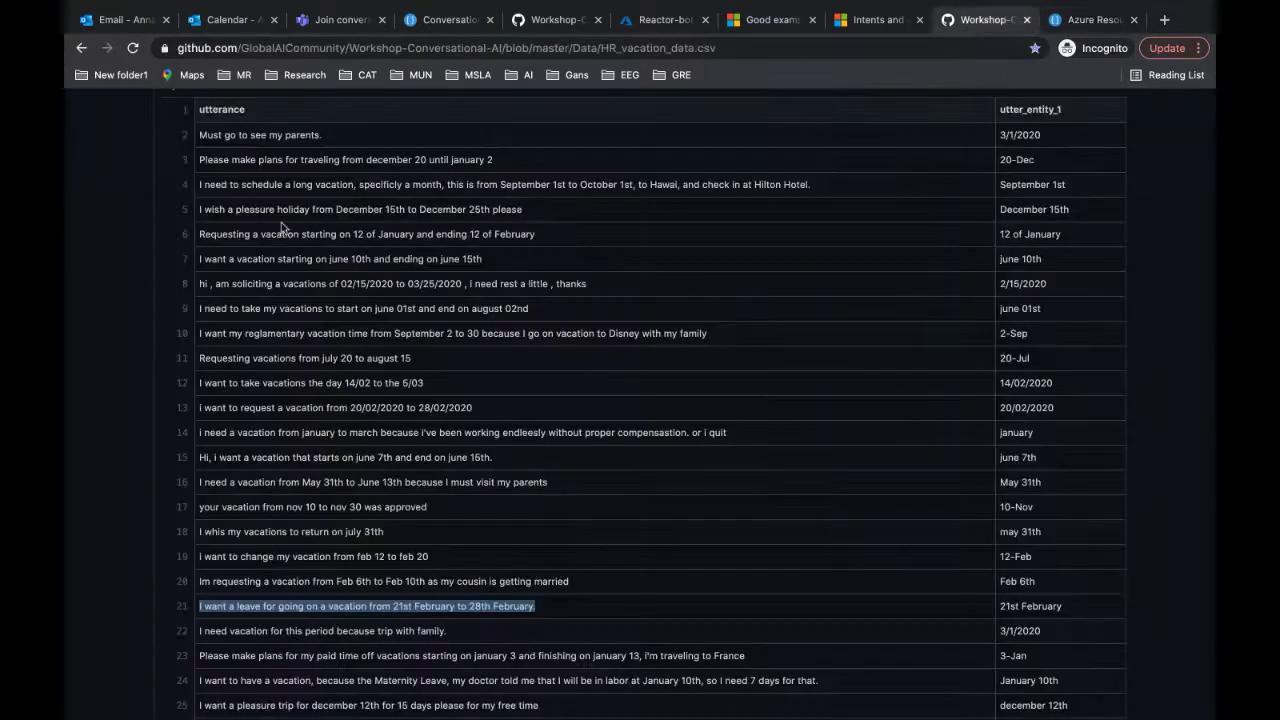
scroll(457, 230, down, 2)
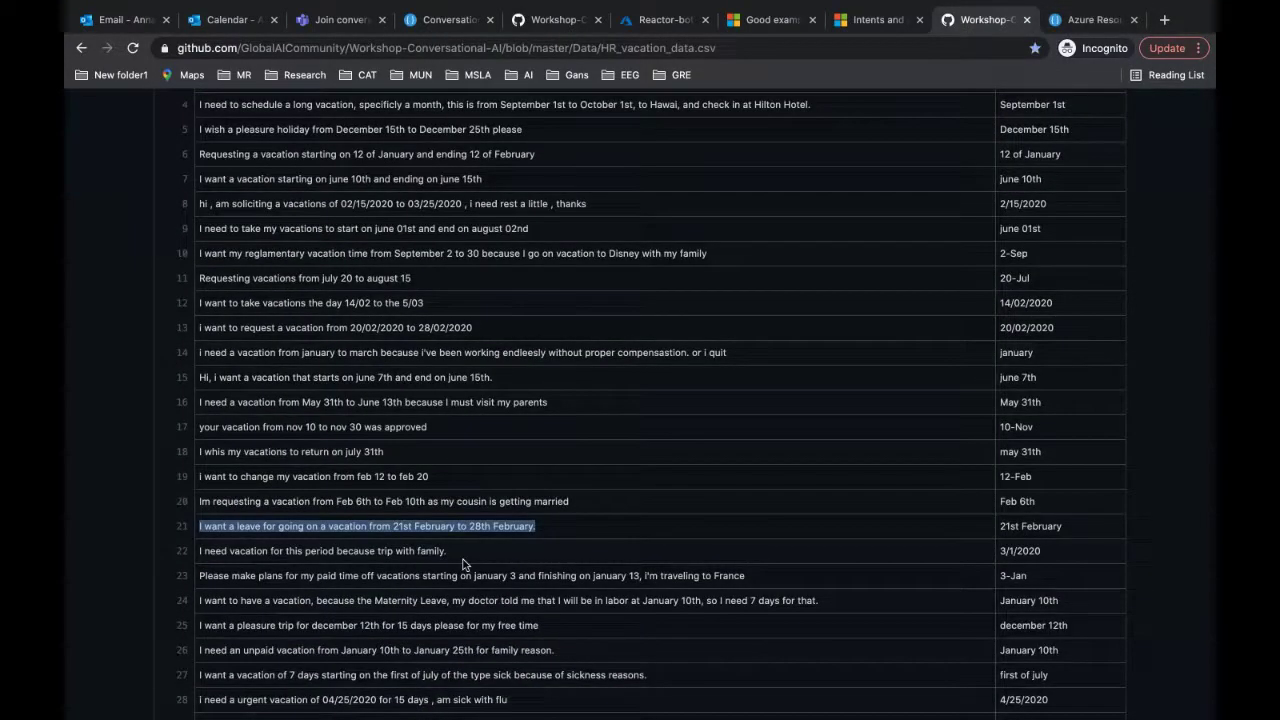
scroll(390, 300, up, 3)
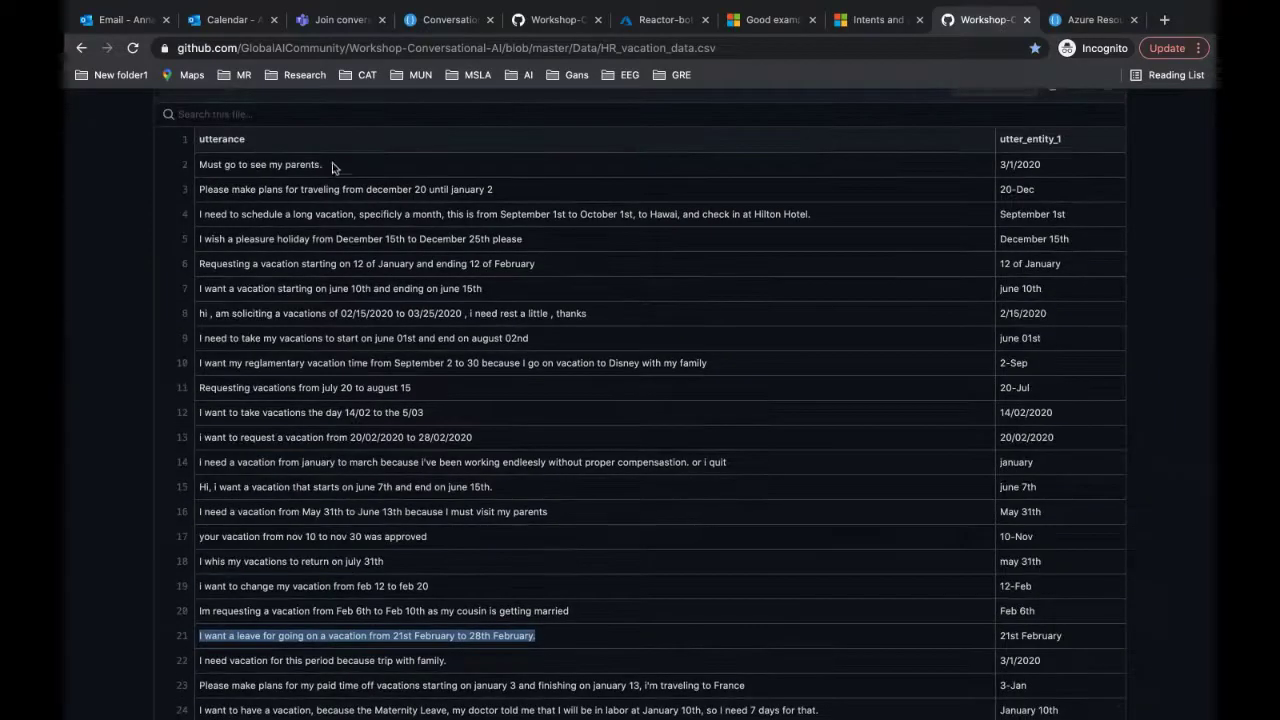
drag(332, 165, 198, 168)
key(ctrl+c)
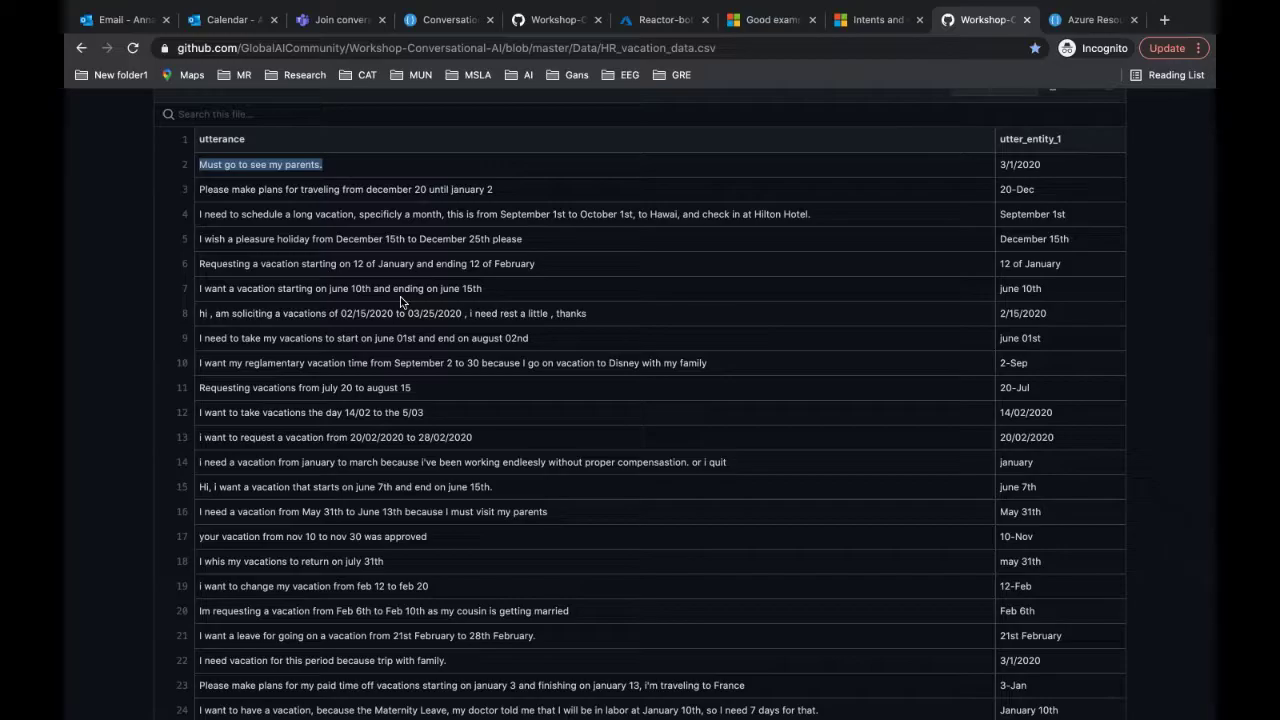
Step: Return to Bot Framework Composer and replace the draft text with the copied utterance as the first trigger phrase
key(ctrl+Left)
key(ctrl+Left)
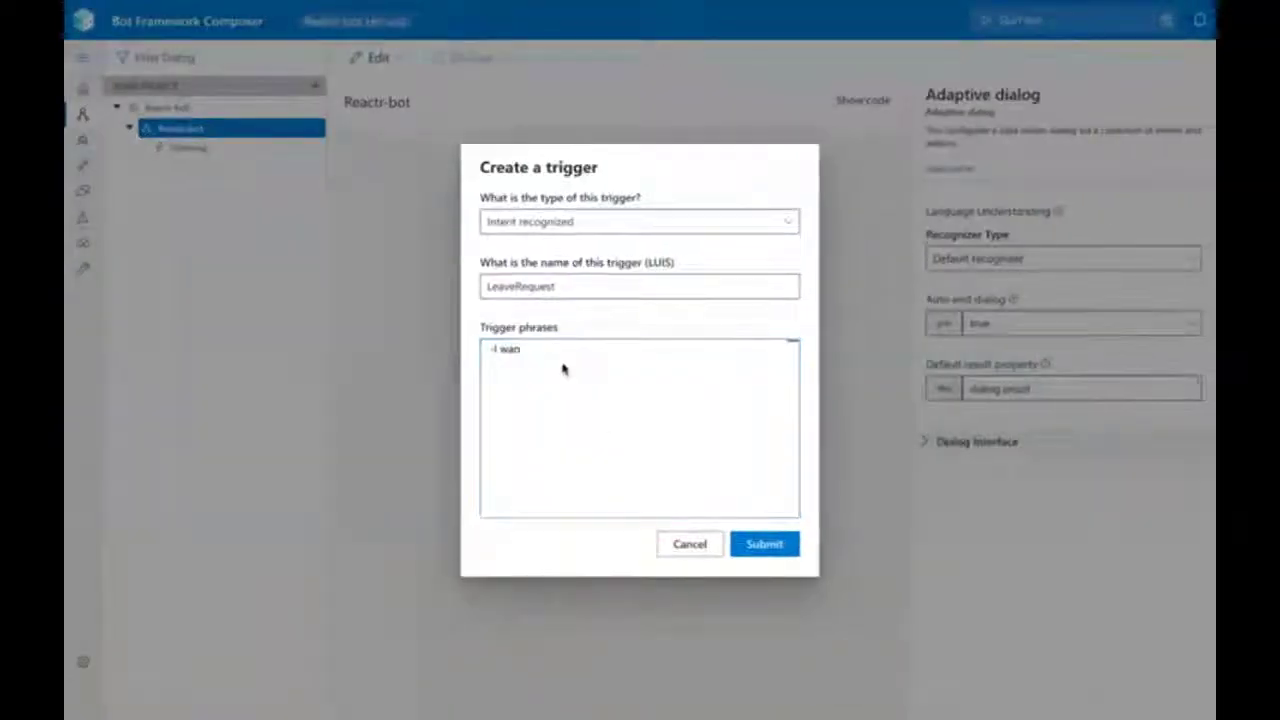
key(BackSpace)
key(BackSpace)
key(BackSpace)
key(BackSpace)
key(BackSpace)
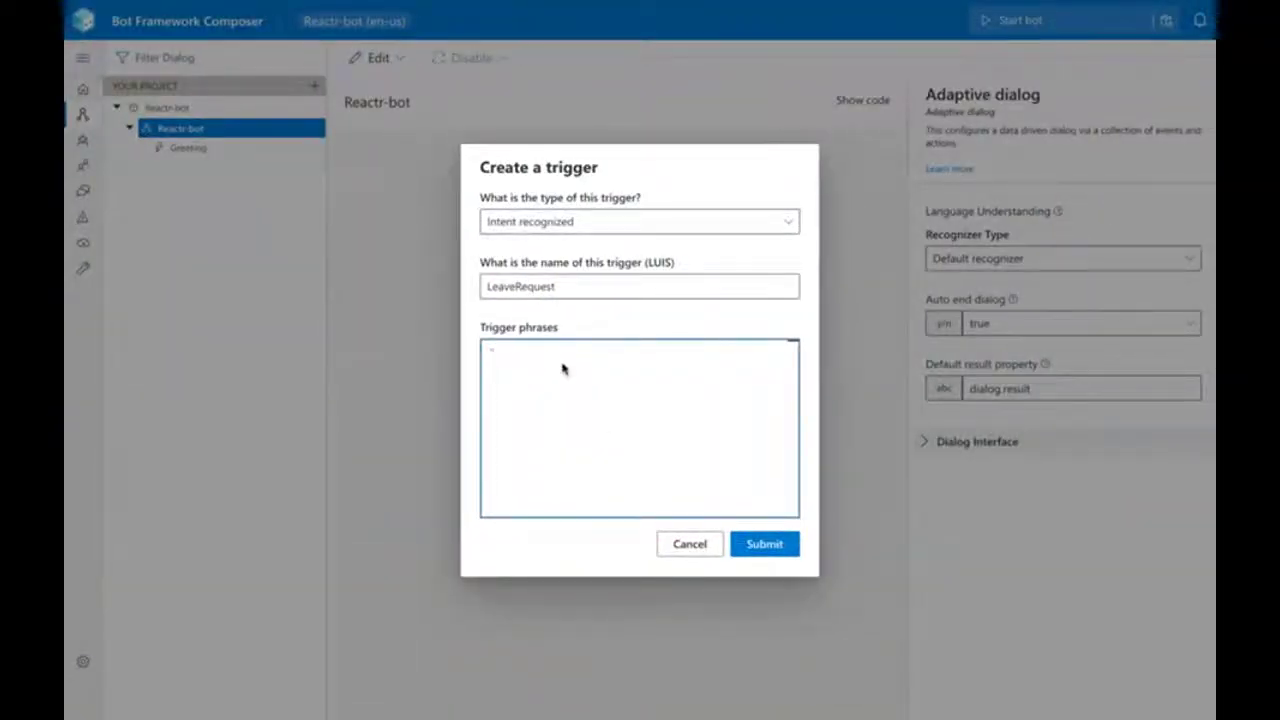
key(ctrl+v)
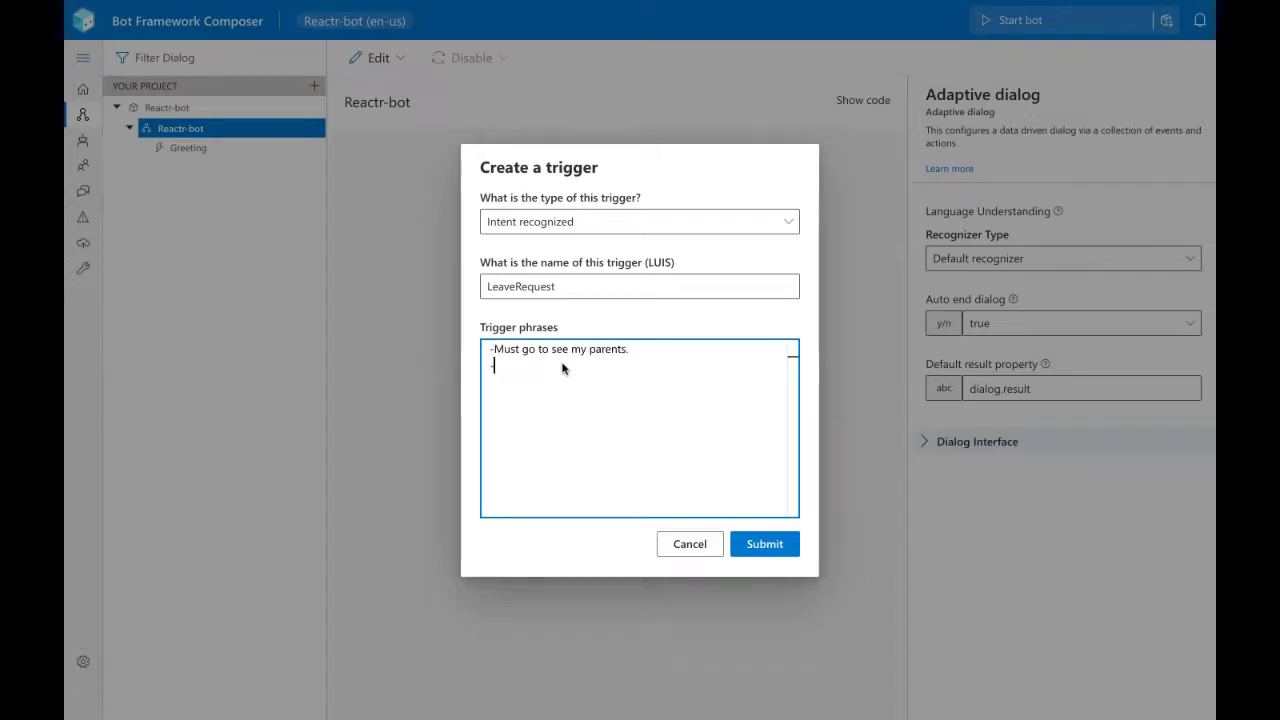
Step: Copy "Please make plans for traveling from december 20 until january 2" from the GitHub utterance list and add it as the second trigger phrase
key(alt+Tab)
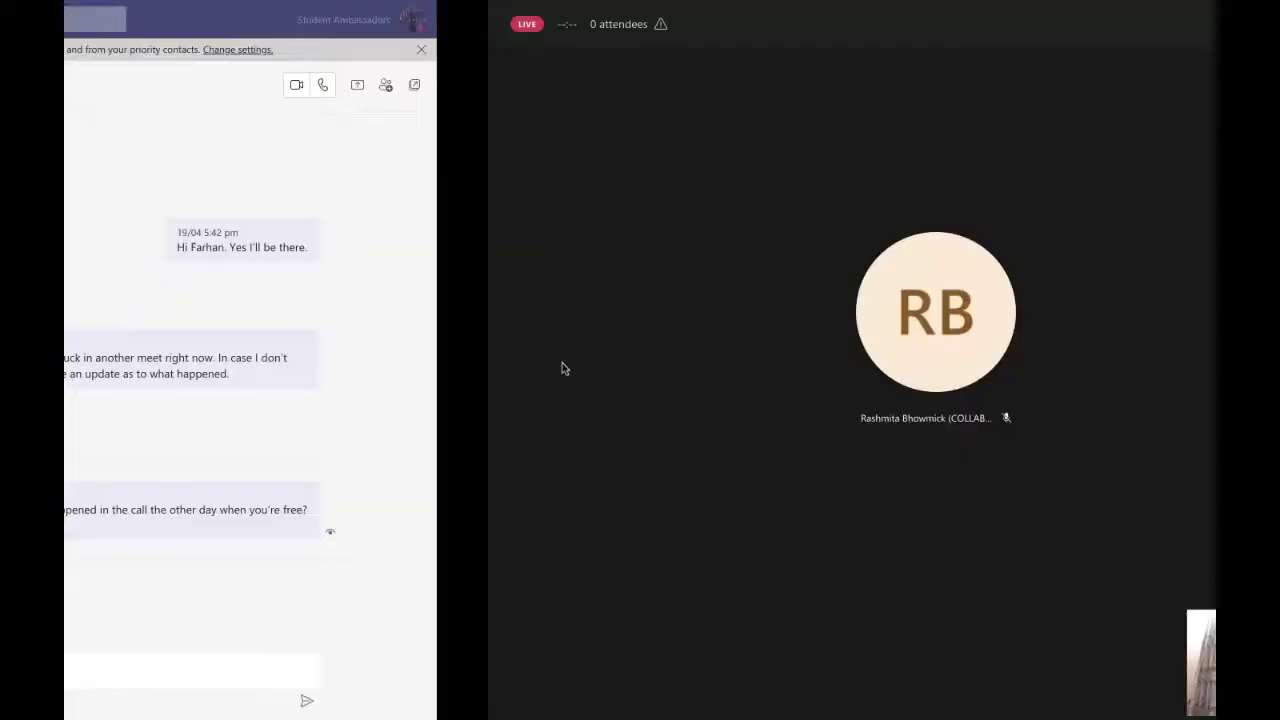
key(alt+Tab)
drag(505, 191, 193, 196)
key(ctrl+c)
key(alt+Tab)
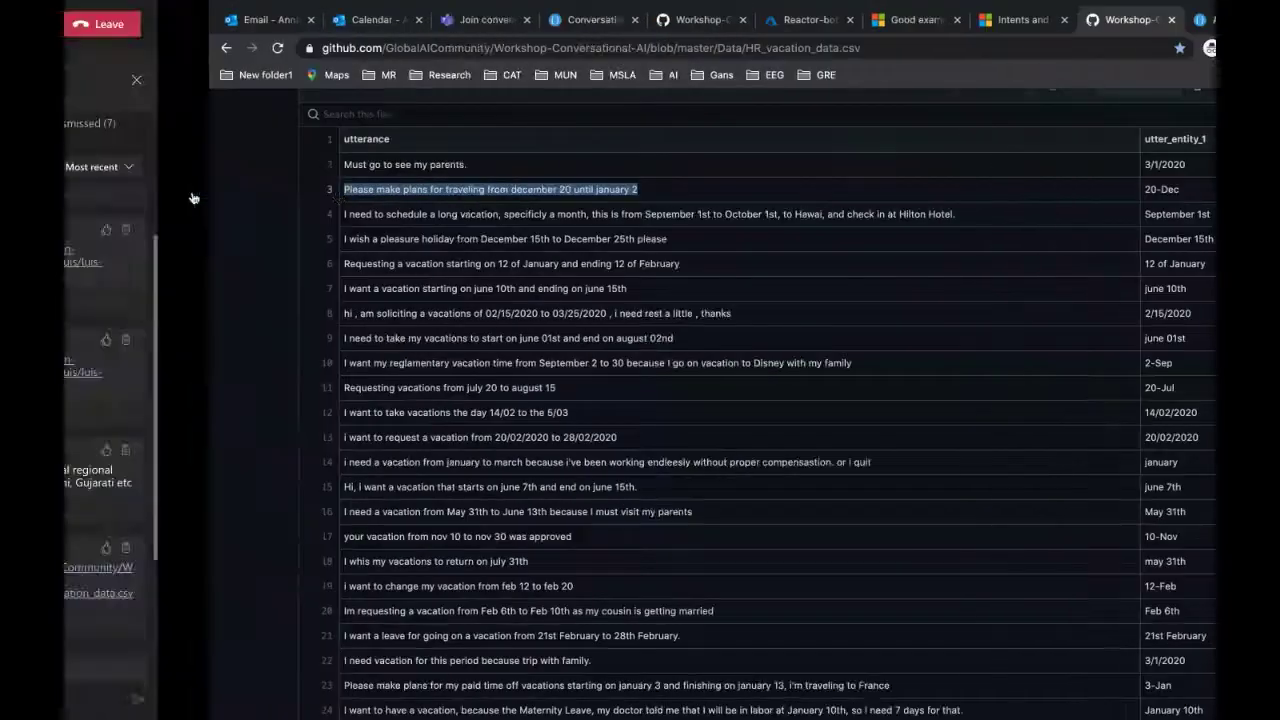
key(alt+Tab)
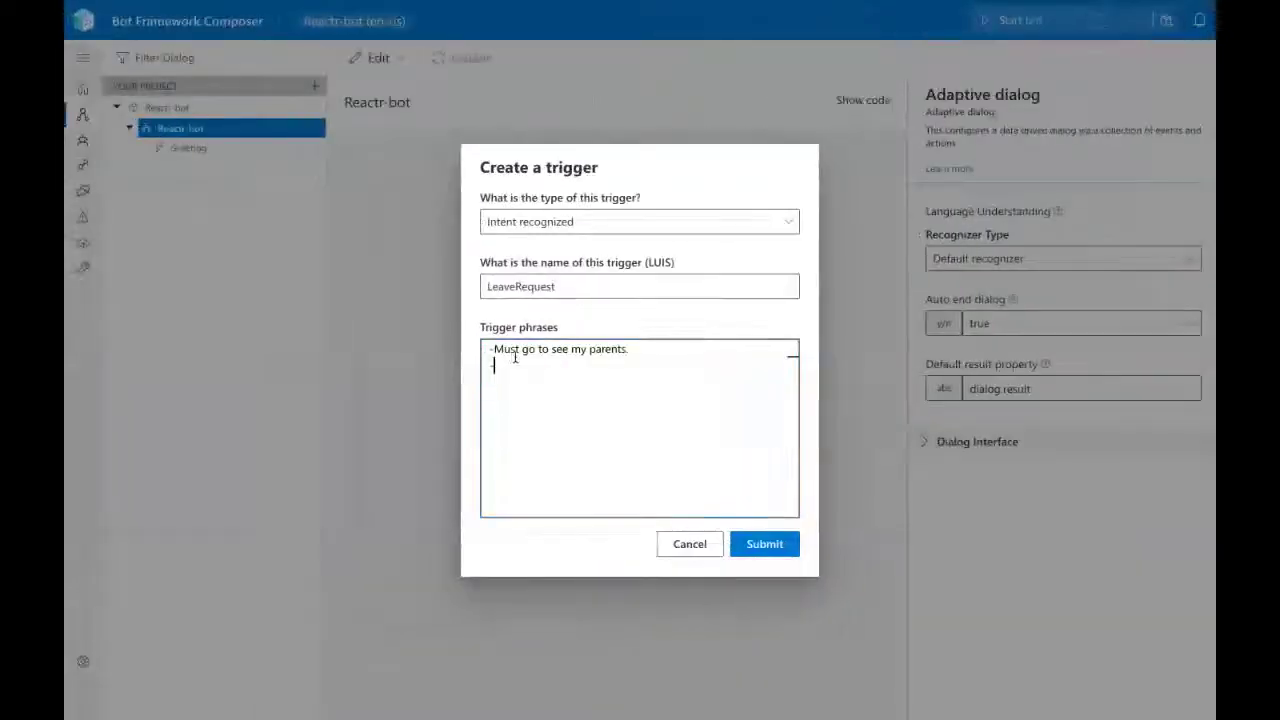
key(ctrl+v)
key(Return)
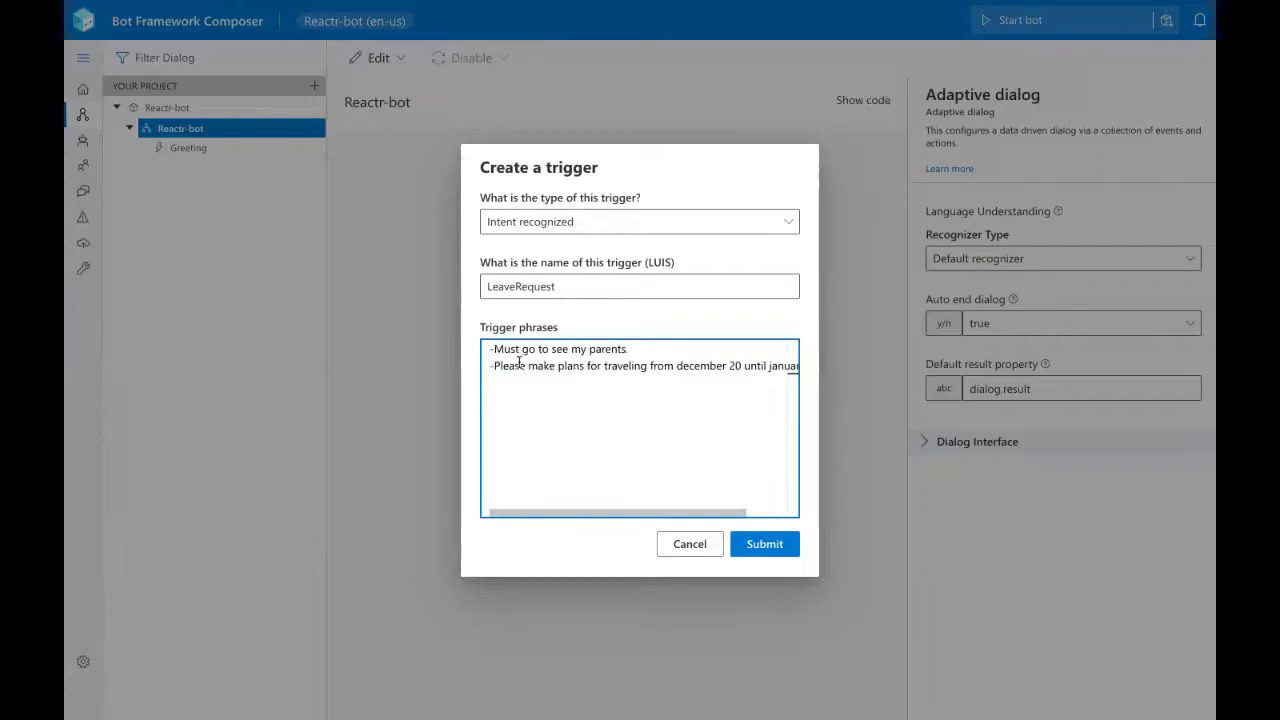
Step: Copy the GitHub list's month-long vacation utterance, September 1st to October 1st, and add it as the third trigger phrase
key(alt+Tab)
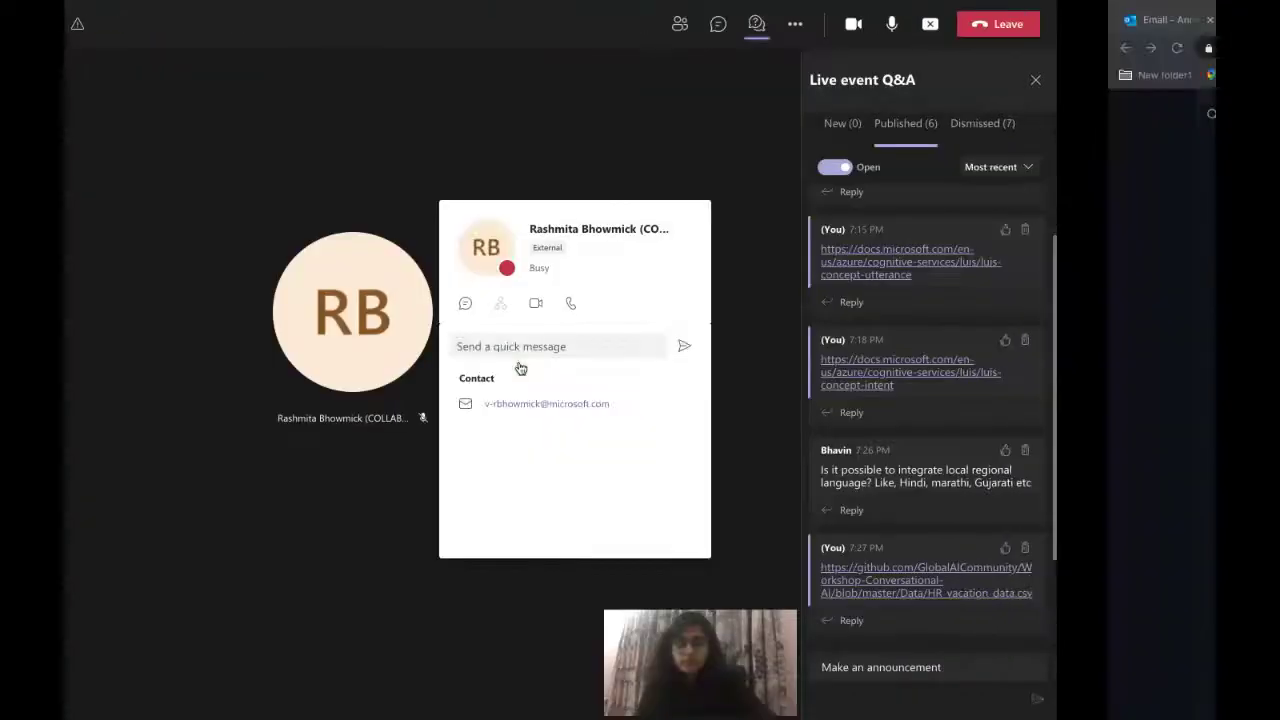
key(alt+Tab)
click(820, 210)
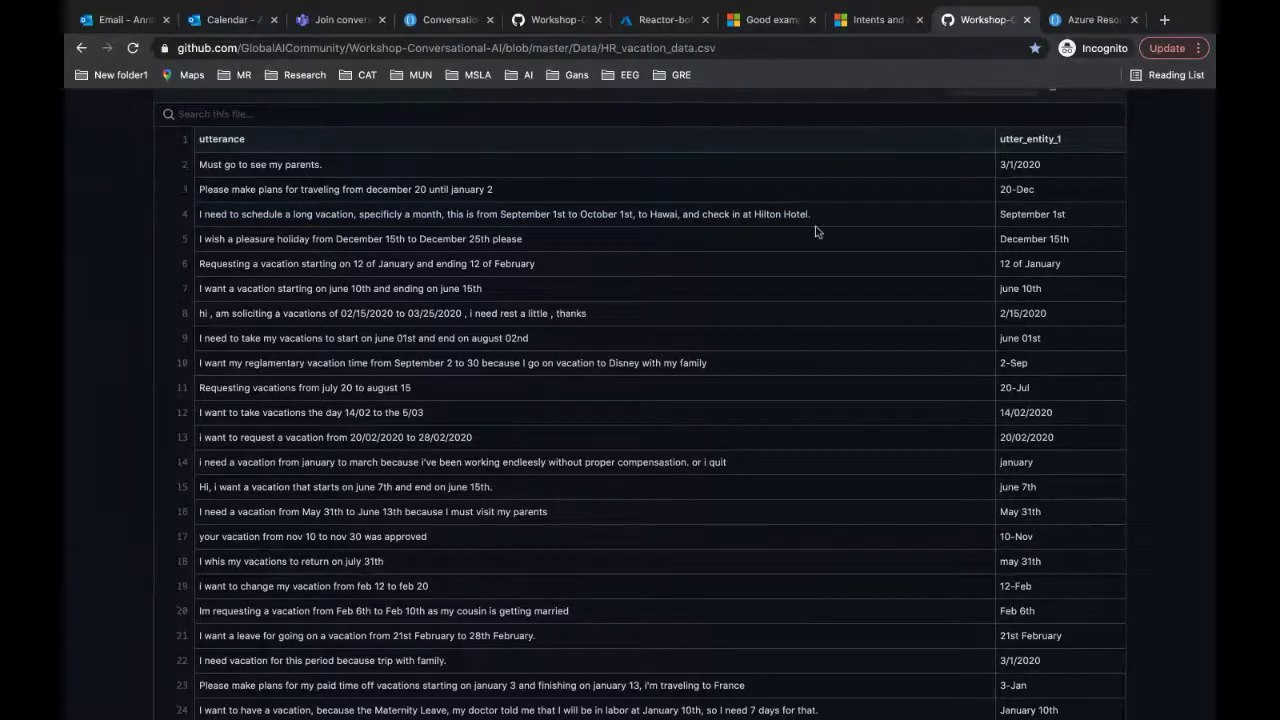
drag(812, 216, 197, 218)
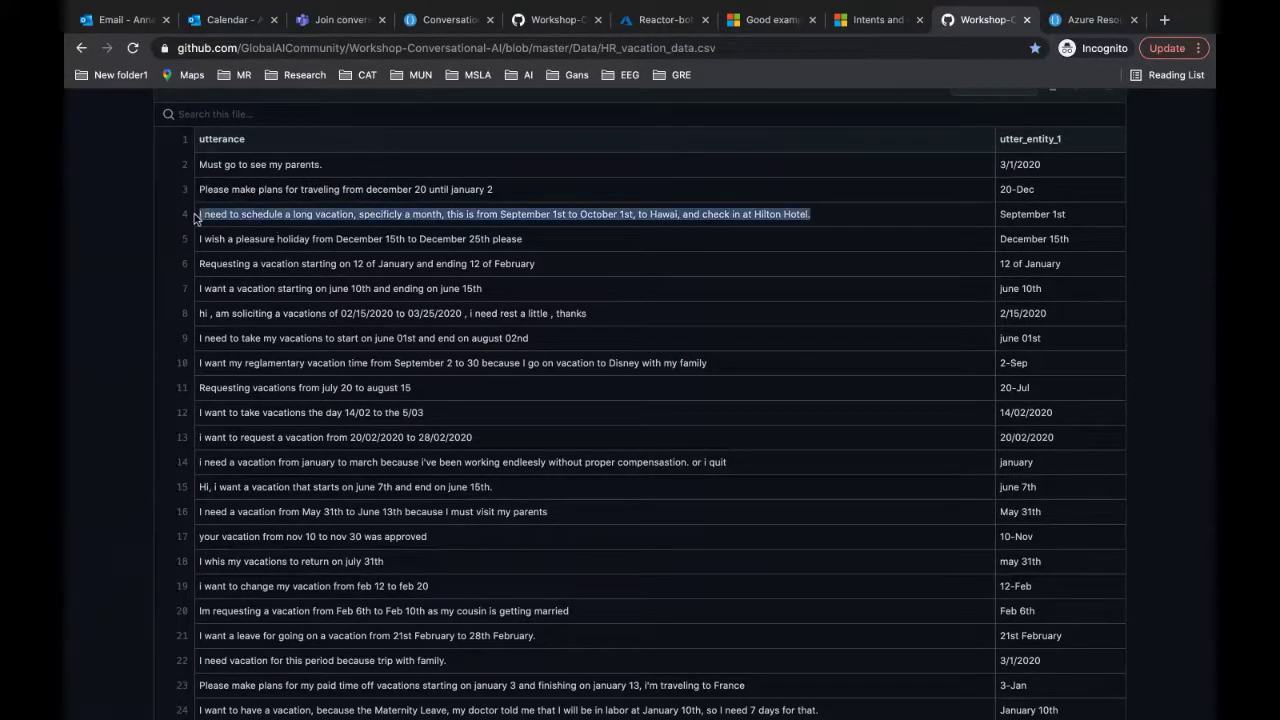
key(ctrl+Left)
key(ctrl+Left)
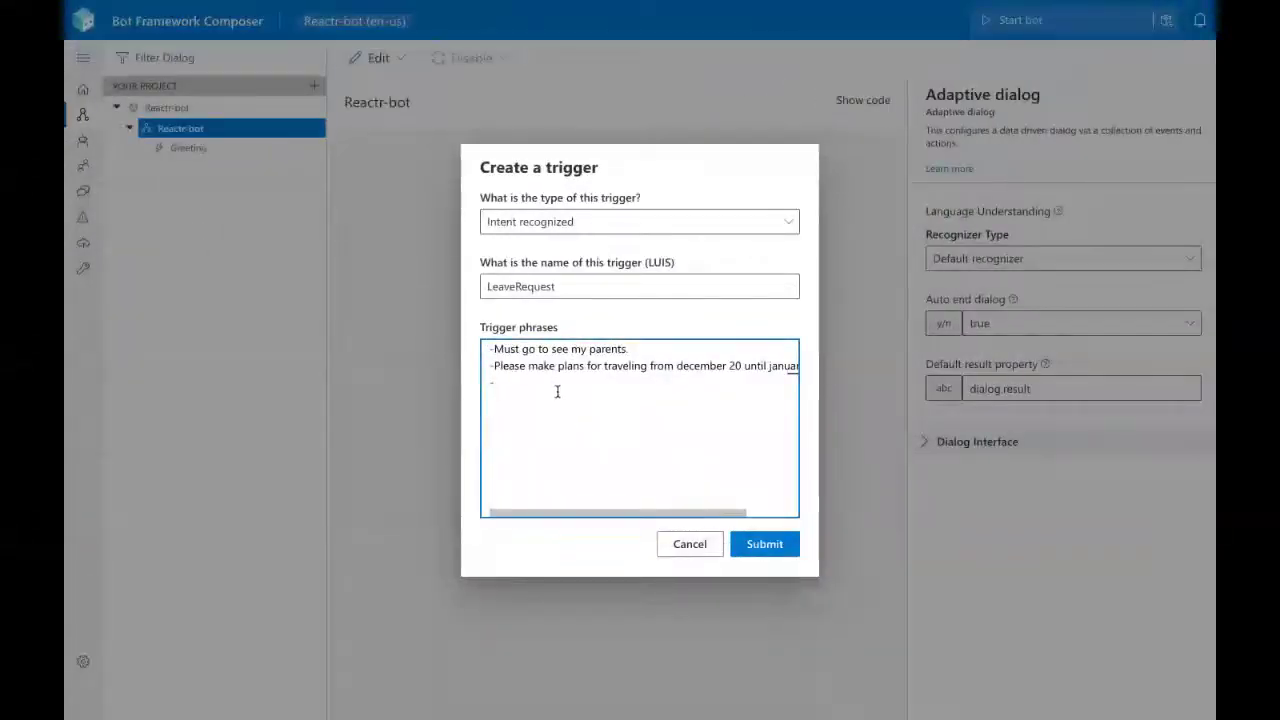
key(ctrl+v)
key(Return)
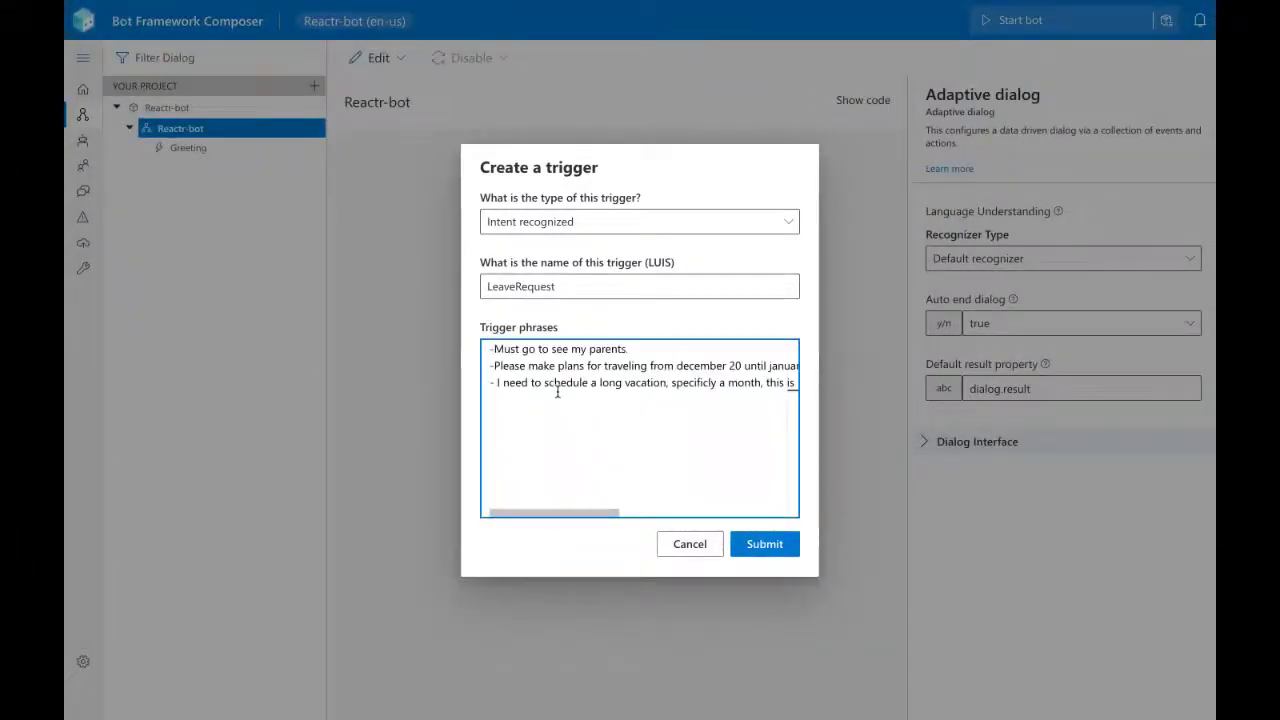
Step: Copy "I wish a pleasure holiday from December 15th to December 25th please" from the GitHub utterance list and add it as the fourth trigger phrase
key(ctrl+super+Right)
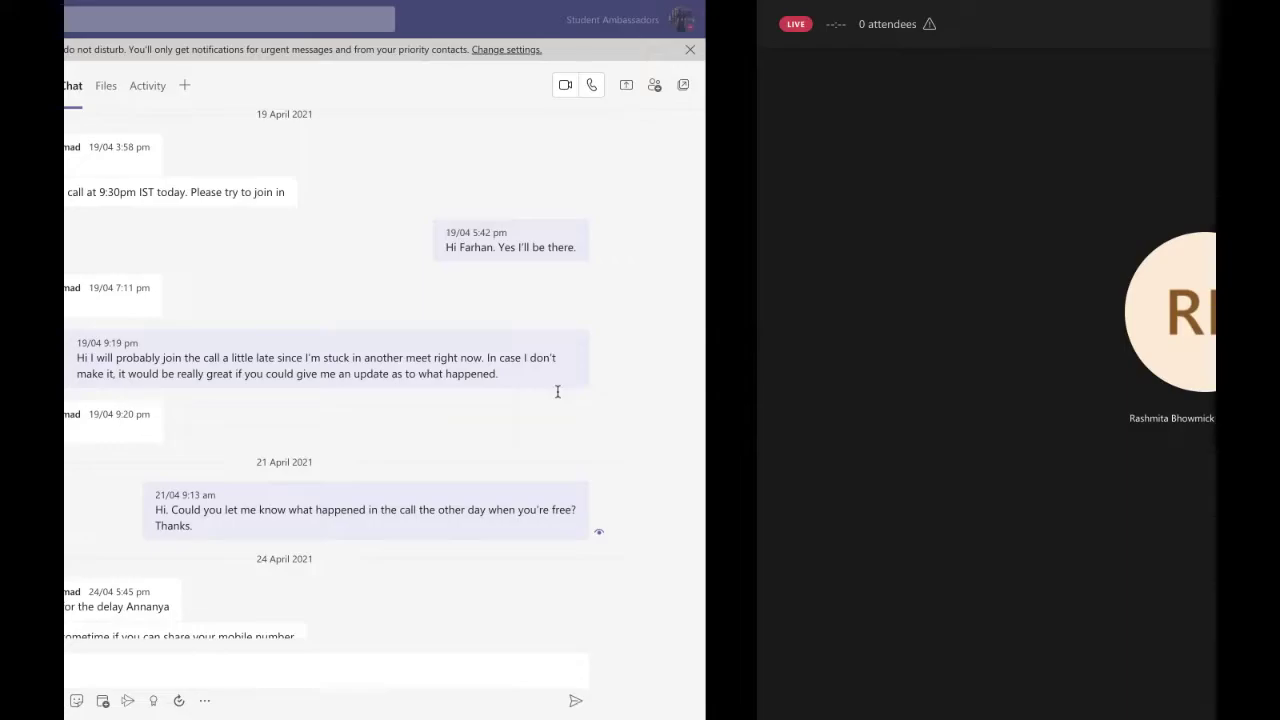
key(ctrl+super+Right)
drag(199, 240, 570, 246)
key(ctrl+c)
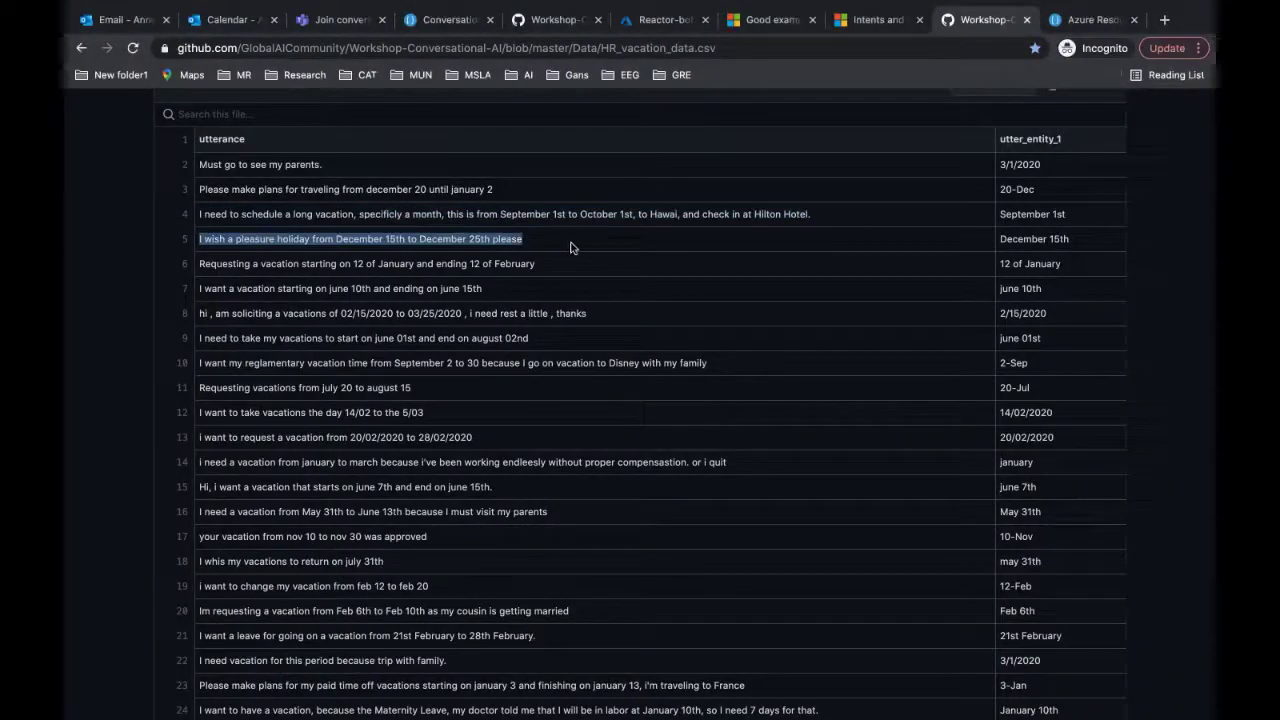
key(ctrl+super+Left)
key(ctrl+super+Left)
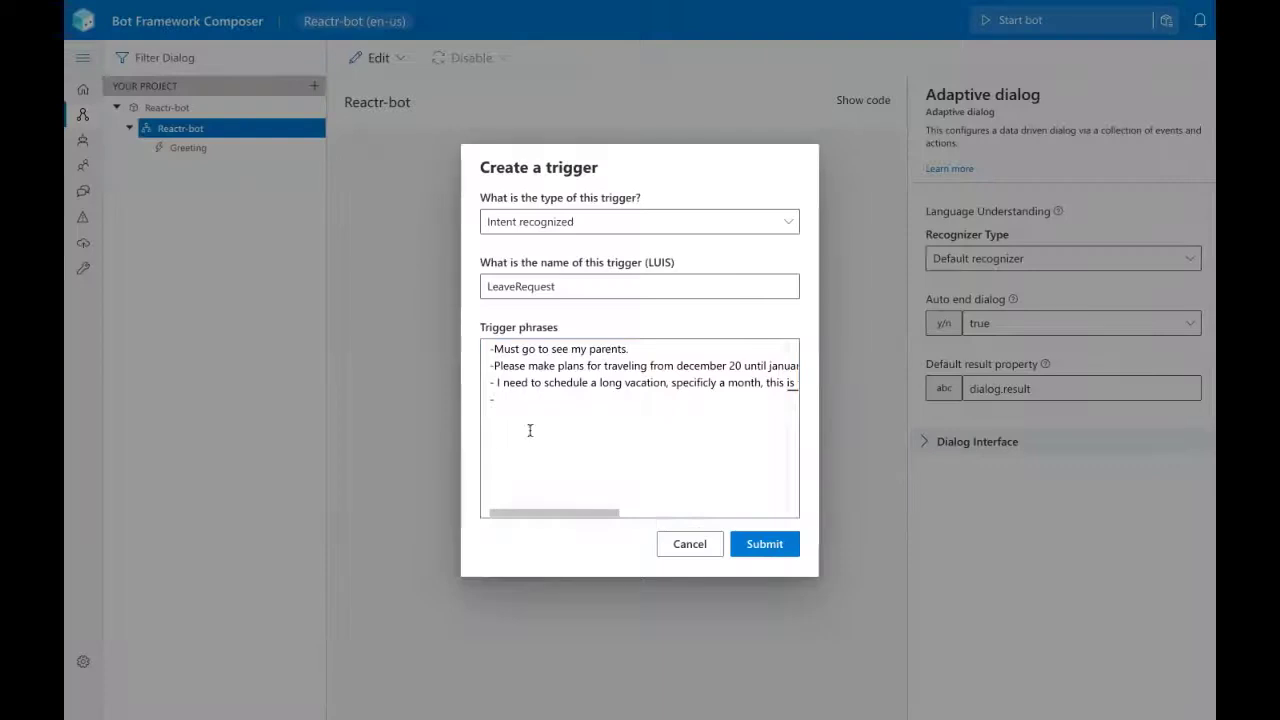
click(530, 430)
key(ctrl+v)
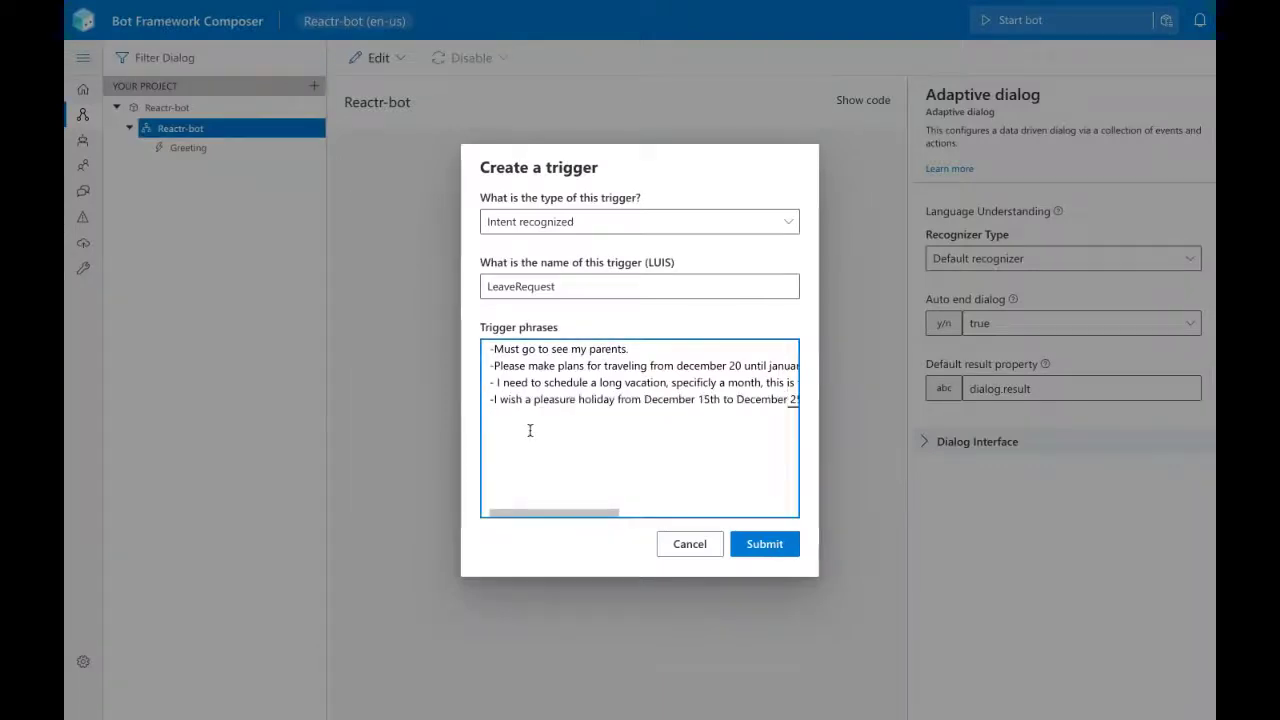
Step: Copy "Requesting a vacation starting on 12 of January and ending 12 of February" from the GitHub list and add it as the fifth trigger phrase
key(Return)
key(ctrl+super+Right)
key(ctrl+super+Right)
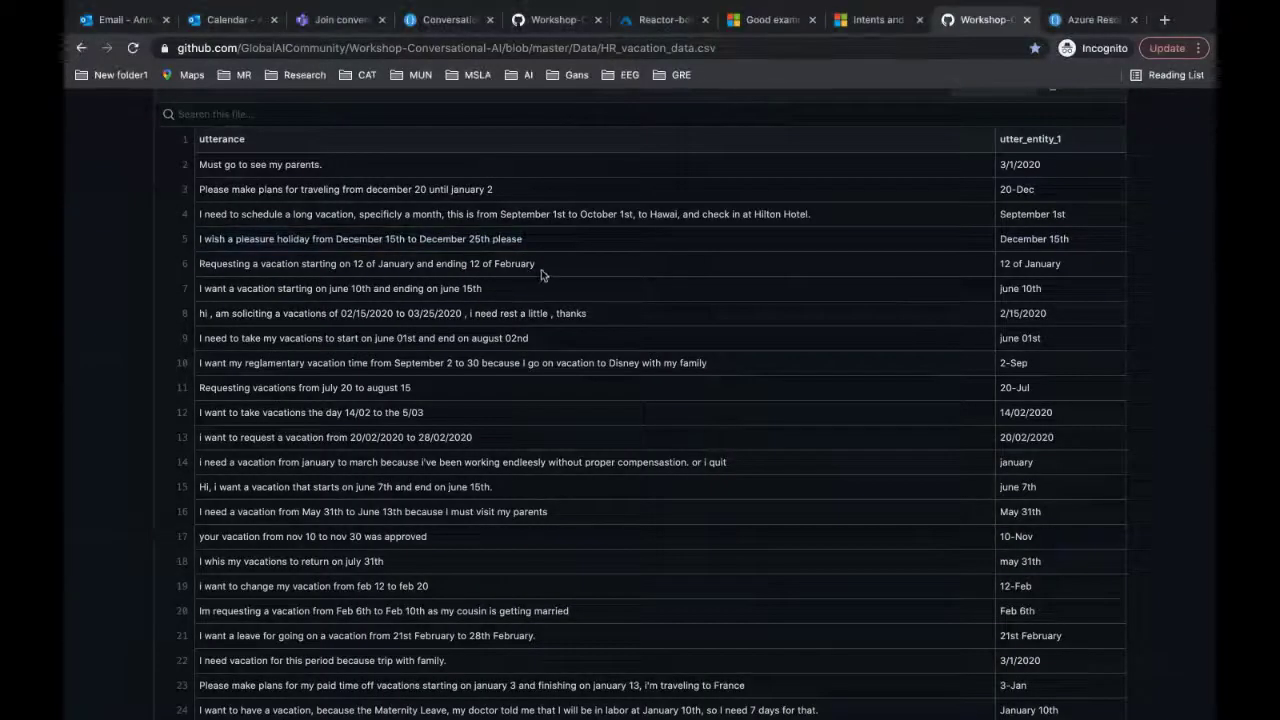
drag(538, 267, 200, 262)
key(ctrl+c)
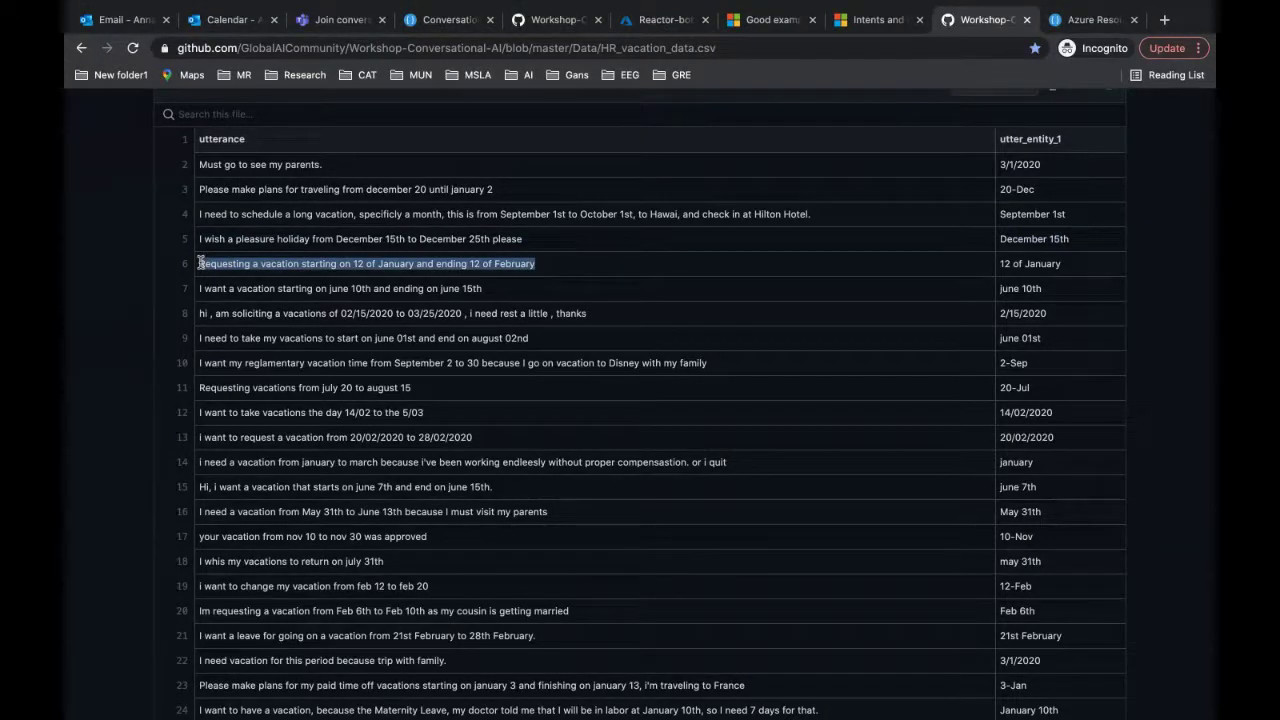
key(ctrl+super+Left)
key(ctrl+super+Left)
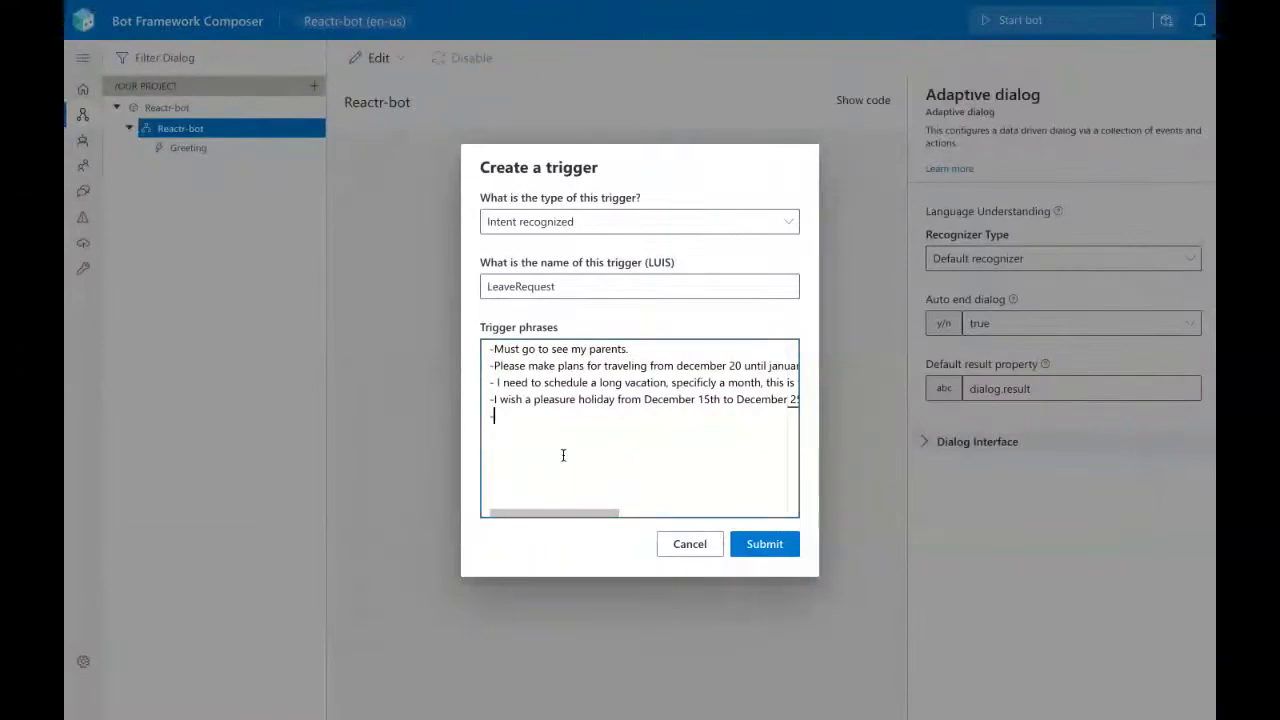
key(ctrl+v)
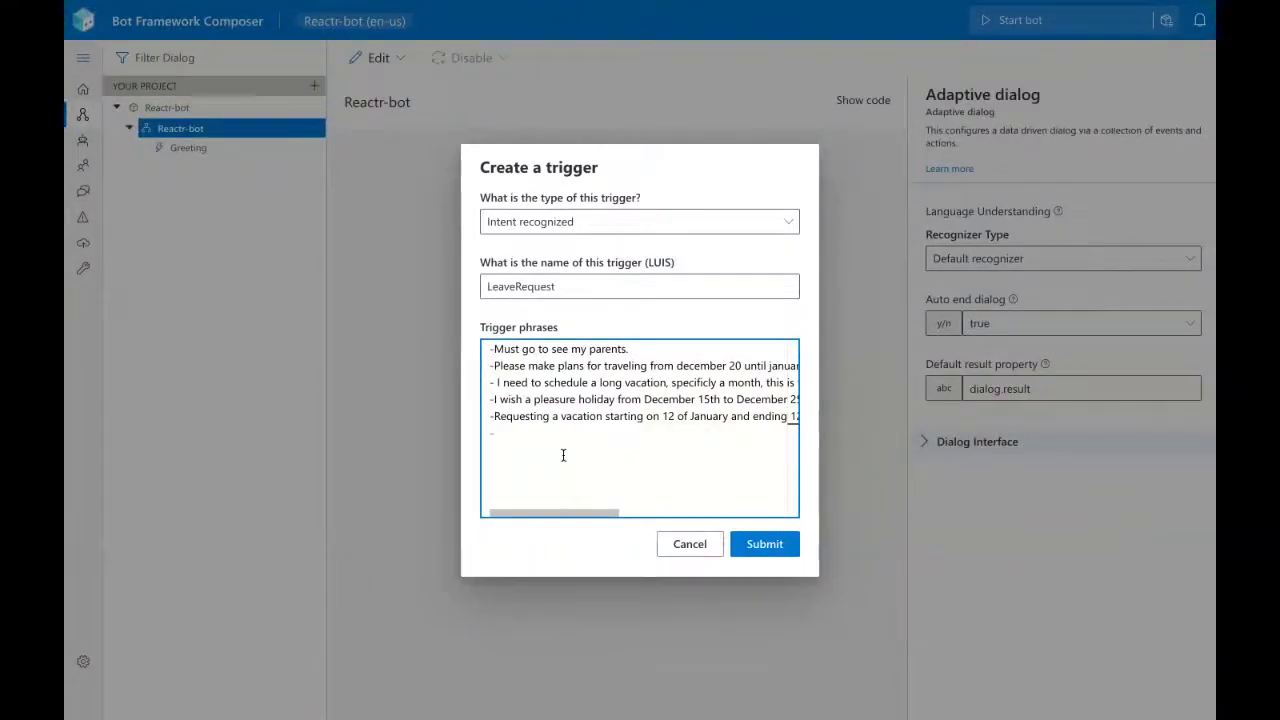
Step: Start writing a sixth trigger phrase by hand with the text "Wanrr a"
text(Wanrr a)
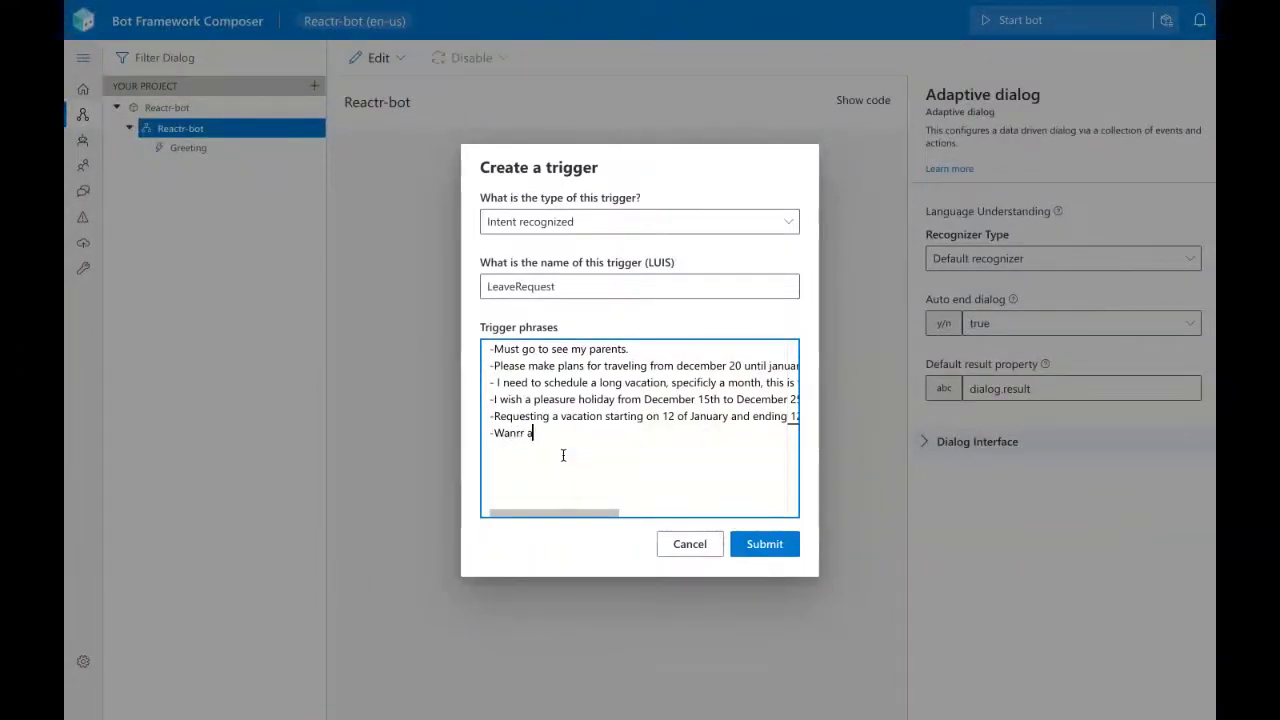